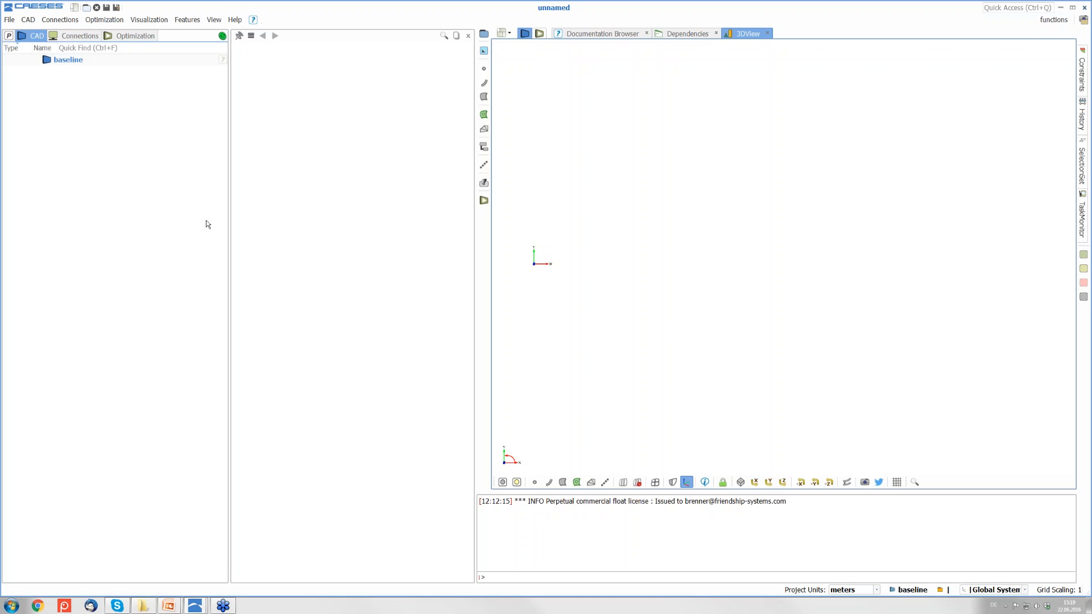
Create a new feature definition with the type name straightLine
click(187, 20)
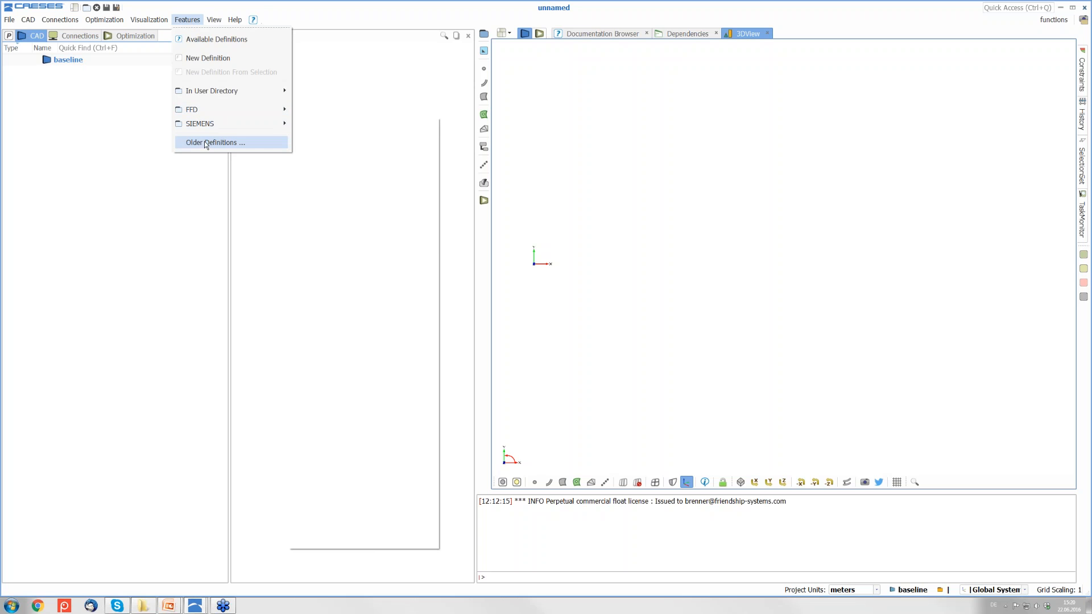
click(217, 59)
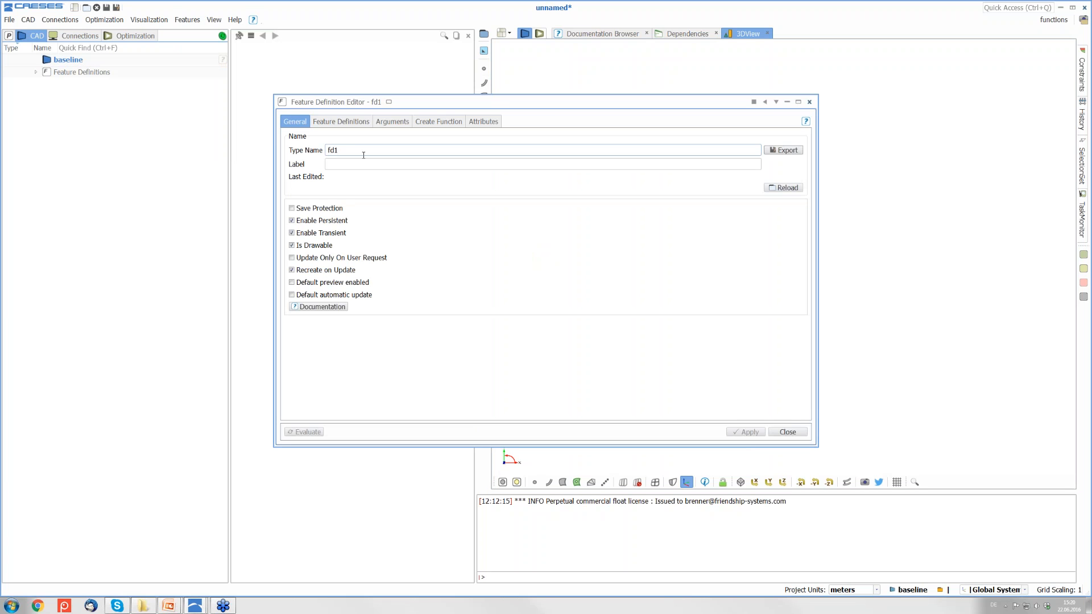
double_click(363, 151)
text(strai)
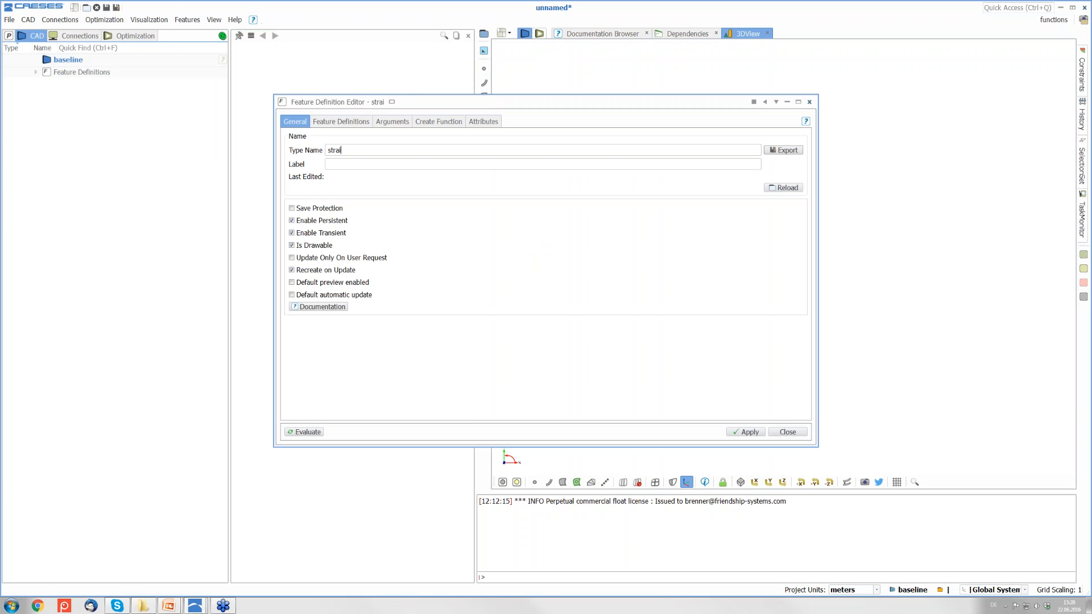
text(ghtLine)
Add an FDouble argument named length with a default value of 1 to the feature definition
click(391, 121)
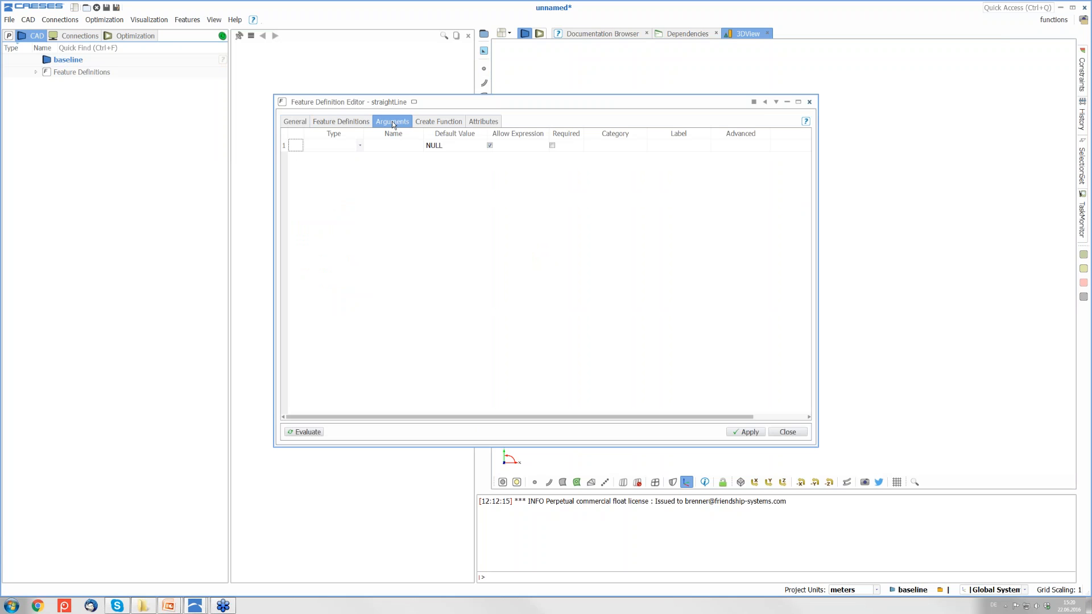
click(359, 146)
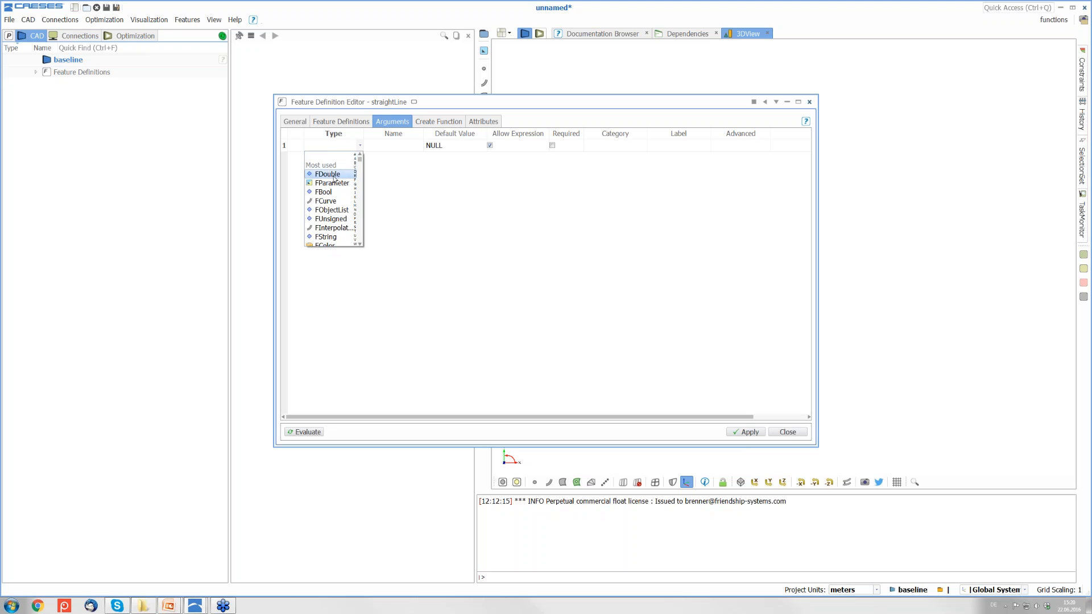
click(333, 175)
click(386, 150)
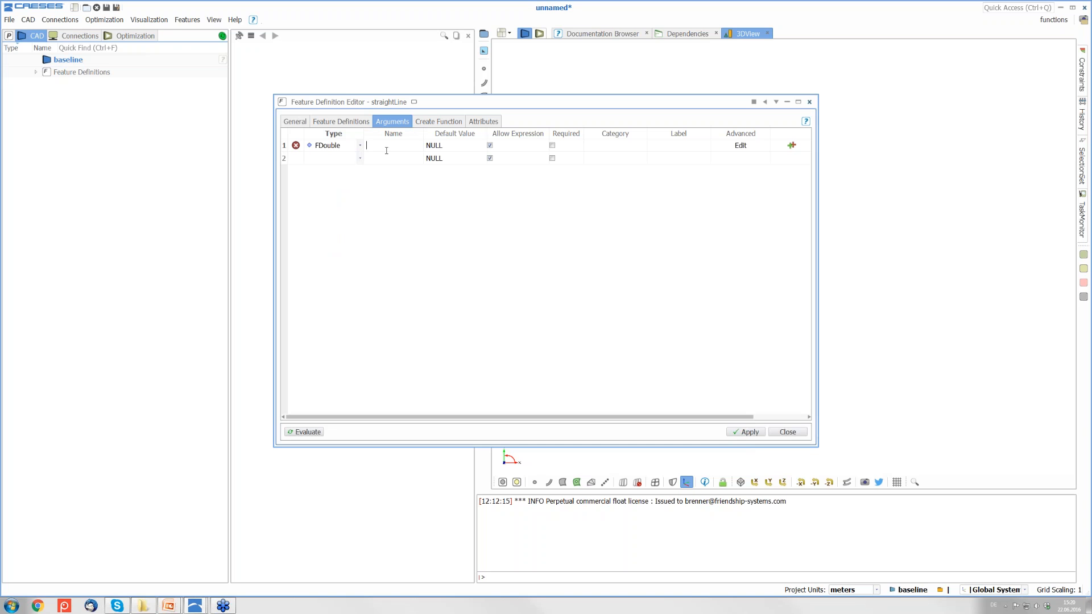
text(length)
key(Tab)
text(1)
Begin the create function with "line straight" and set the code editor's font size to 12
click(445, 121)
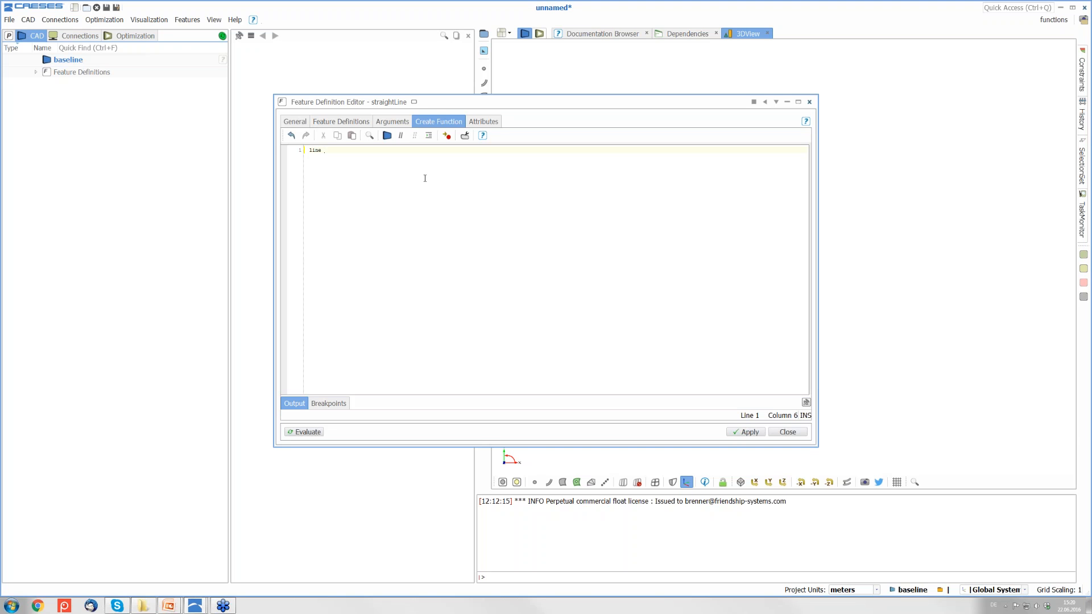
text(aight)
click(465, 136)
click(675, 243)
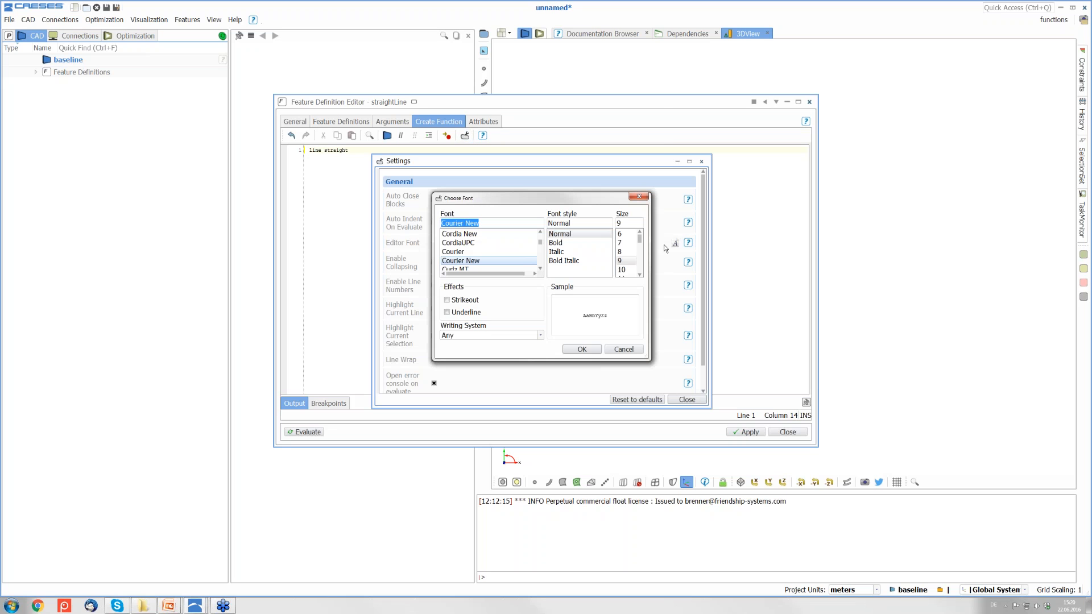
double_click(638, 274)
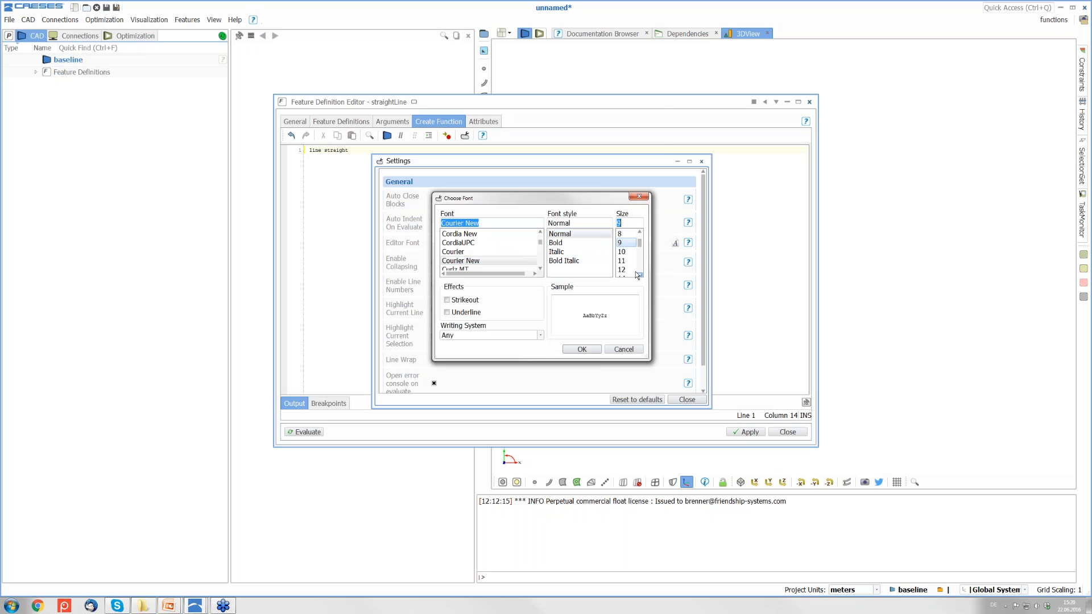
click(629, 270)
click(582, 349)
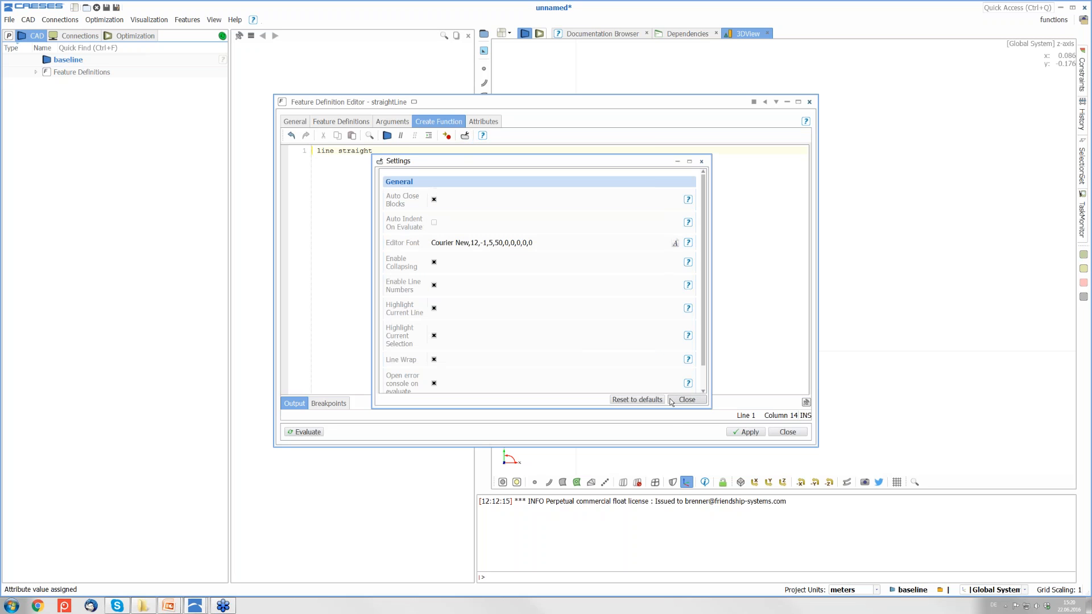
click(686, 400)
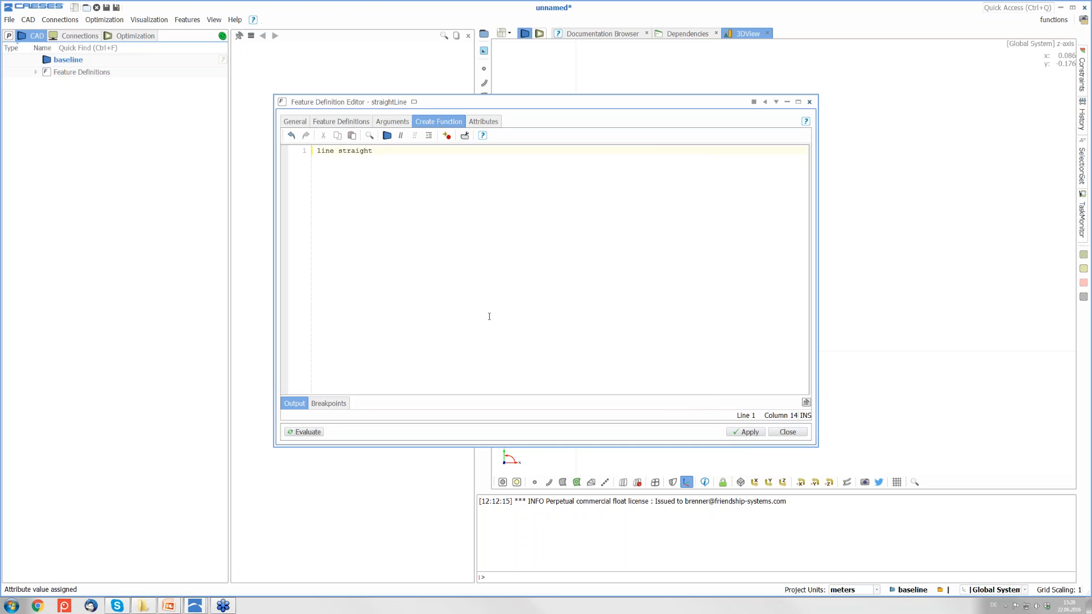
Complete the create function as line straight([0,0,0],[length,0,0]), apply the definition and close its editor
text(([0,0,0],[length,0)
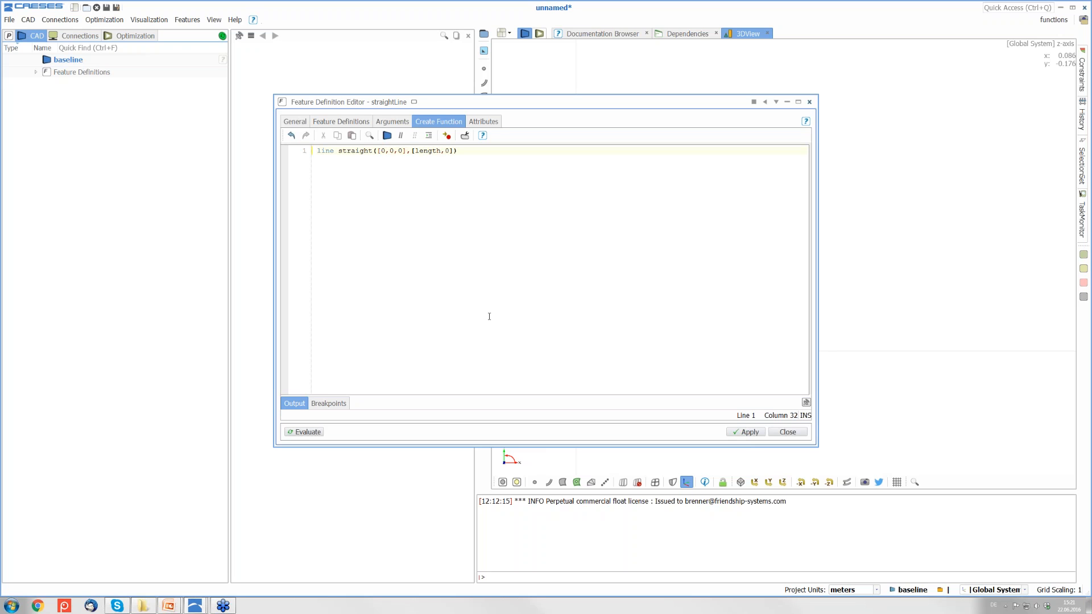
text(,0)
key(Right)
key(Right)
click(397, 119)
click(438, 121)
click(748, 432)
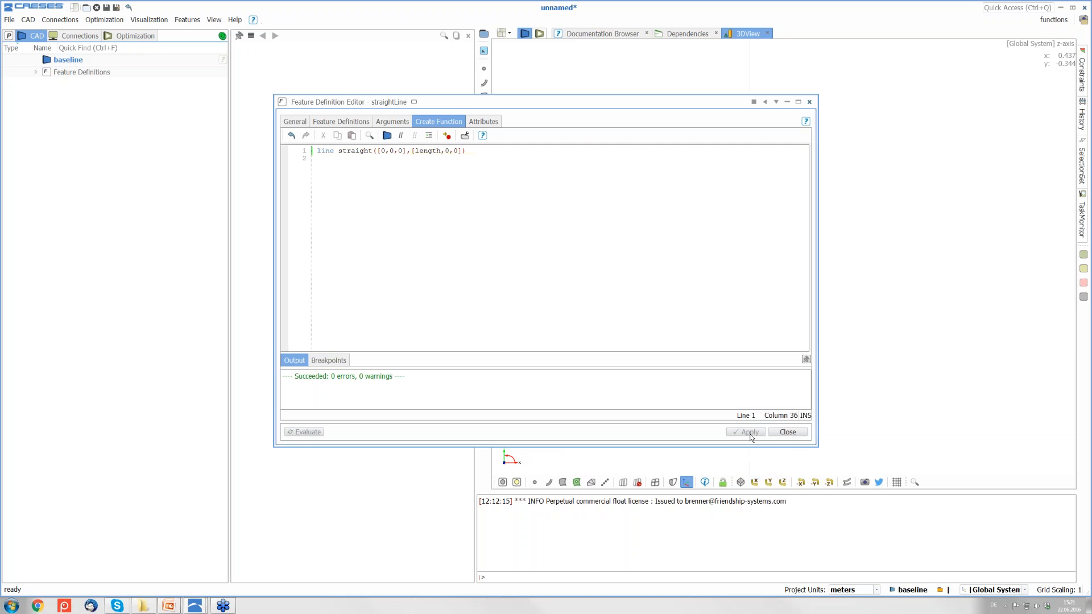
click(486, 121)
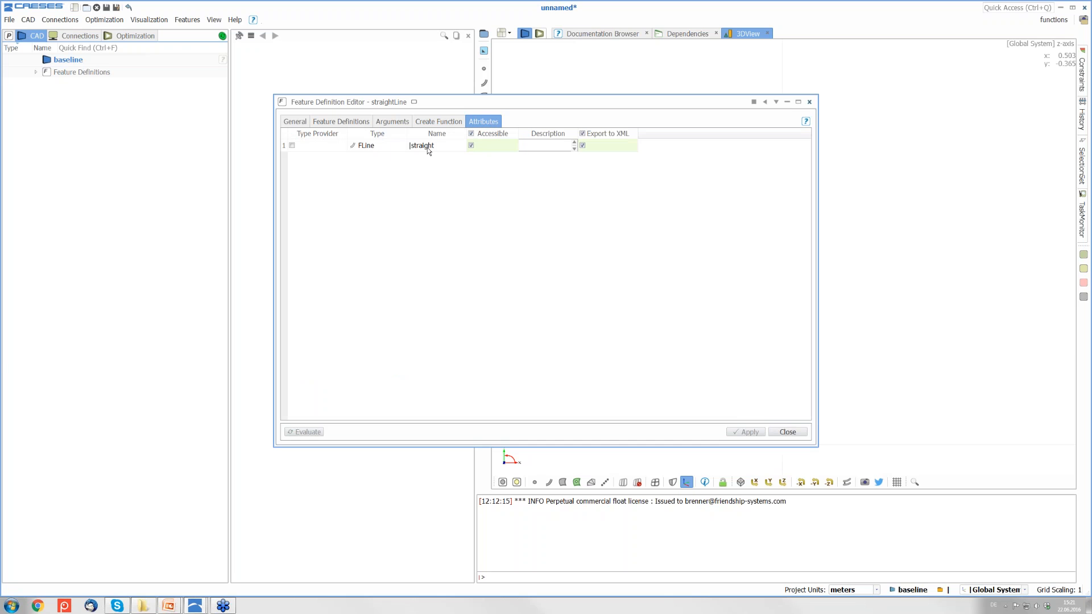
click(788, 432)
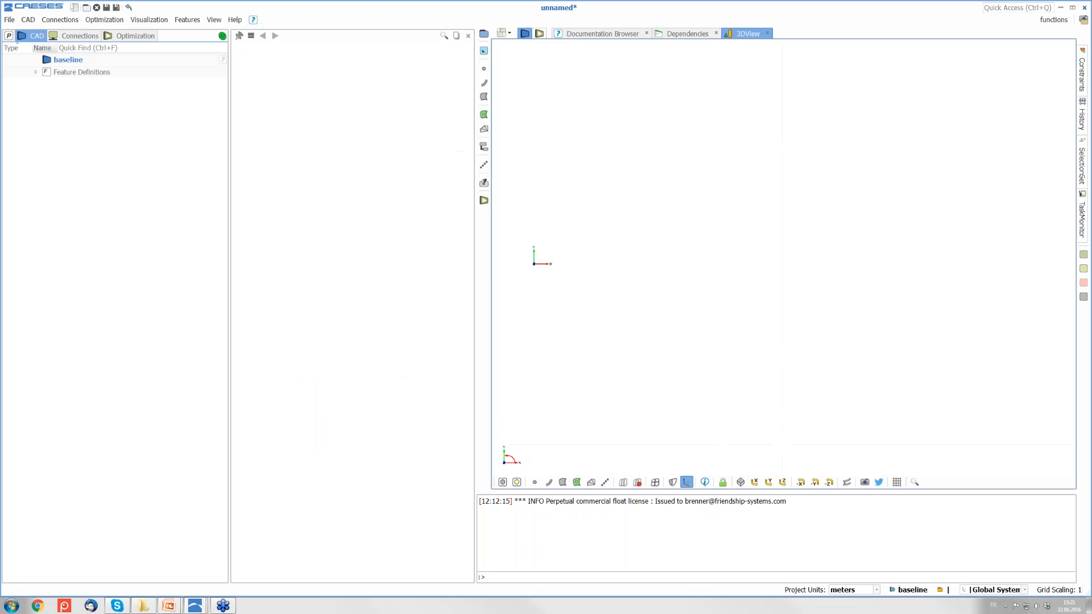
Create a feature from the straightLine definition and expand baseline to list it
click(36, 72)
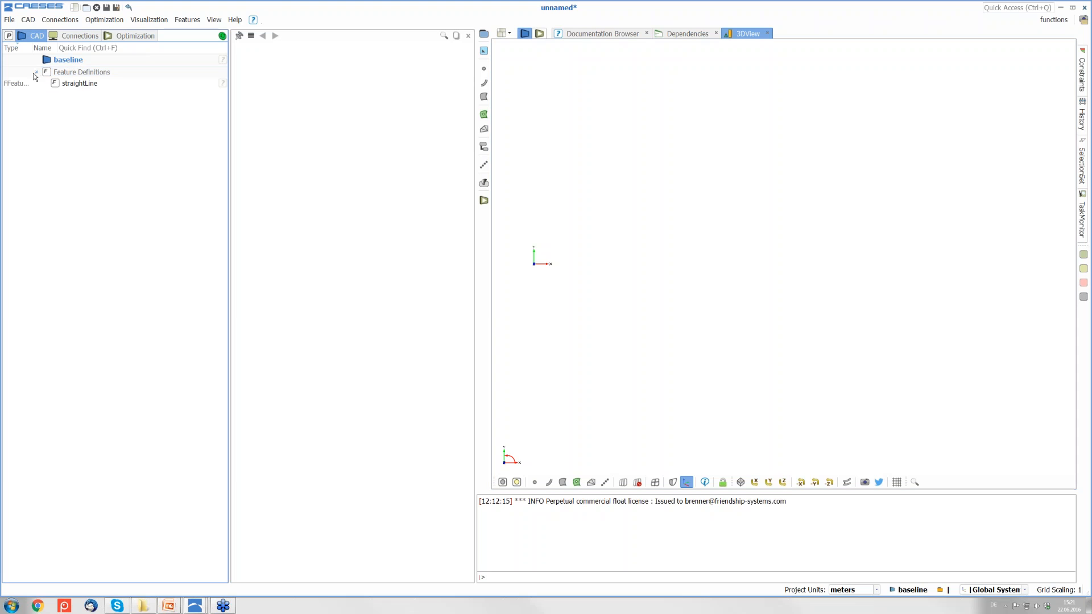
right_click(88, 84)
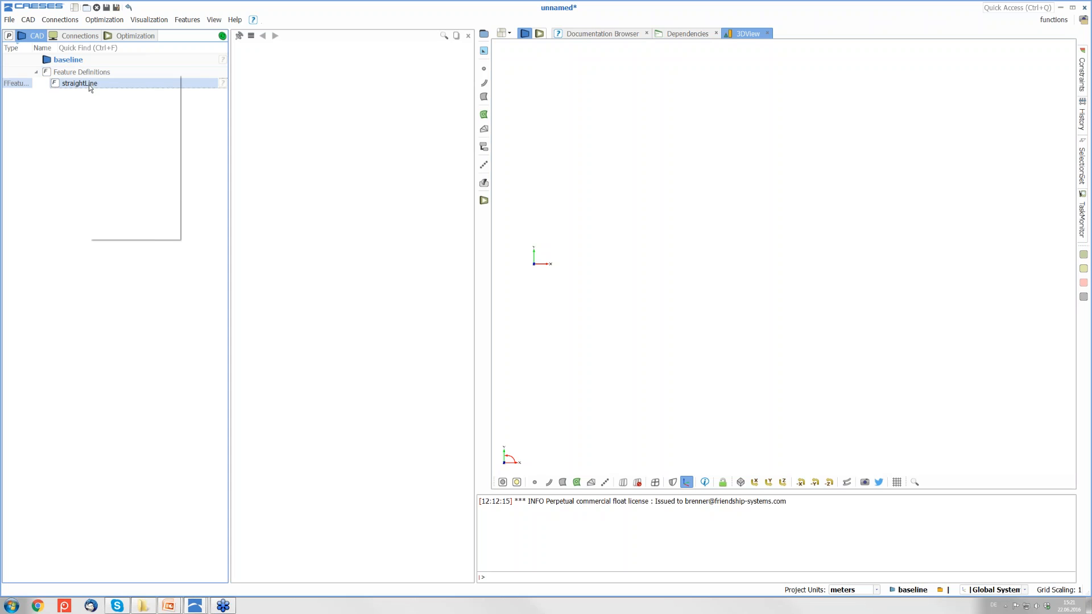
click(141, 137)
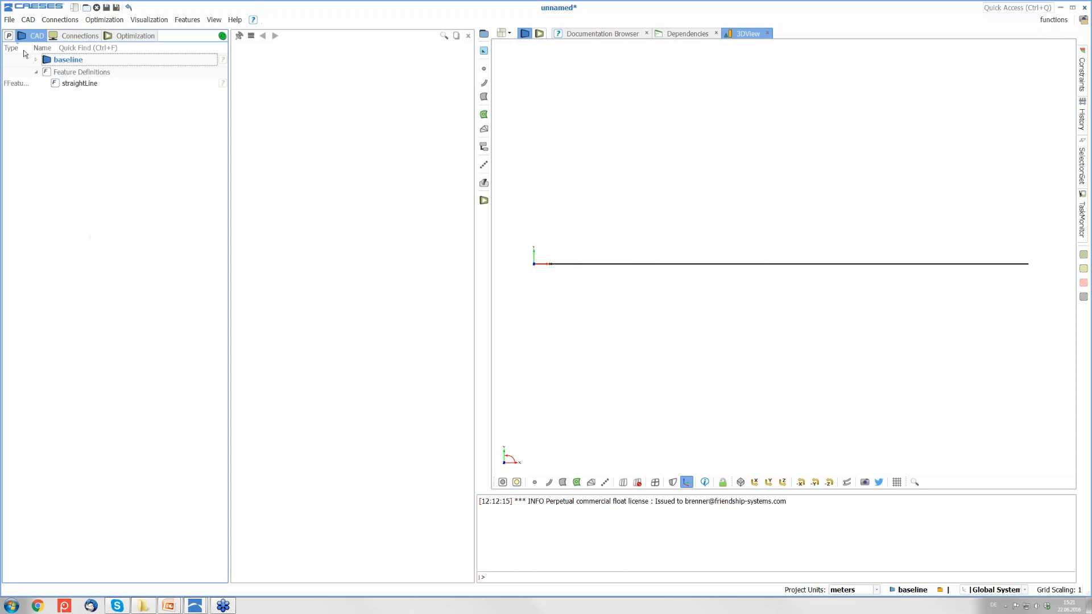
click(36, 59)
click(81, 73)
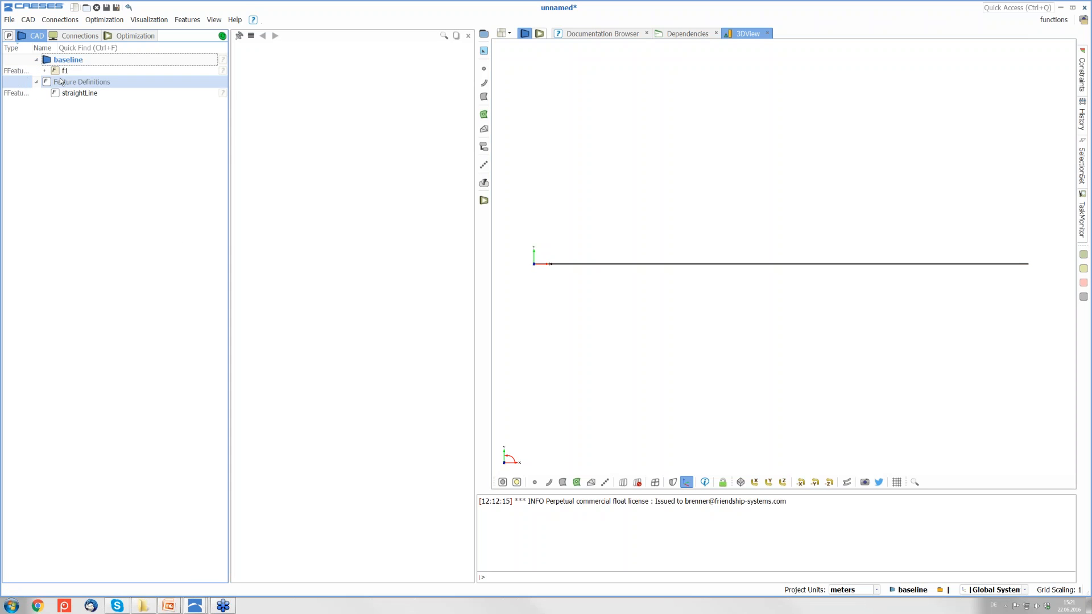
Select the feature f1 and set its length first to 2, then to 3
double_click(91, 74)
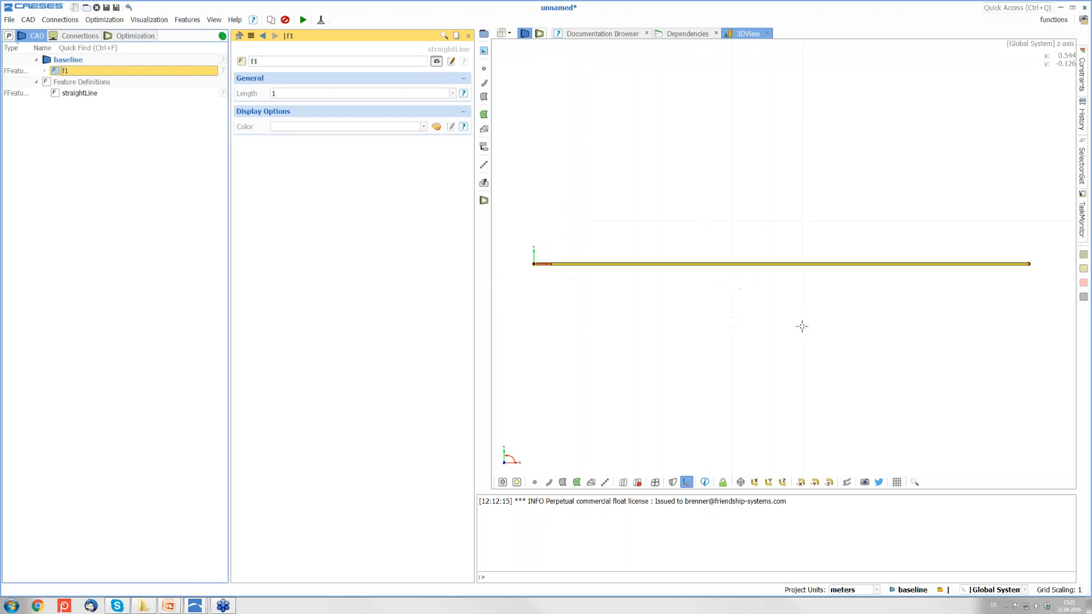
click(84, 72)
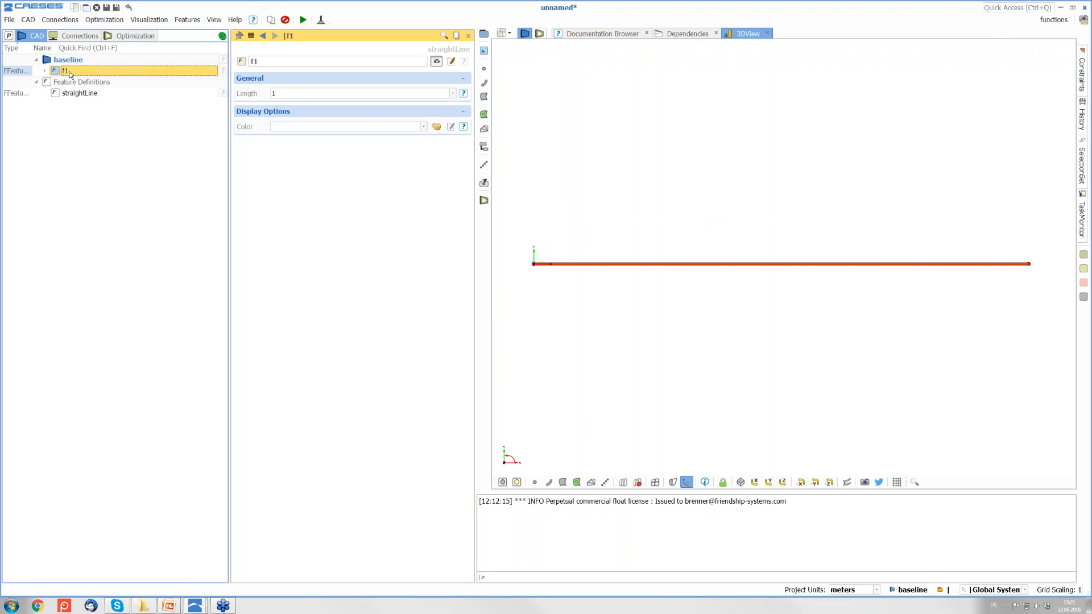
click(288, 95)
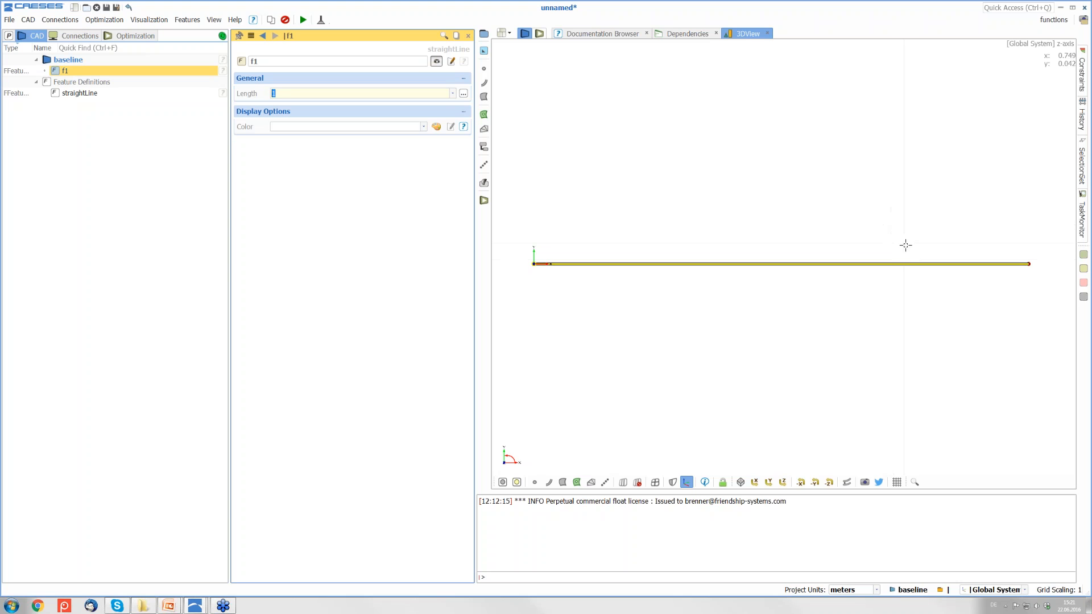
scroll(924, 363, down, 5)
scroll(925, 363, down, 2)
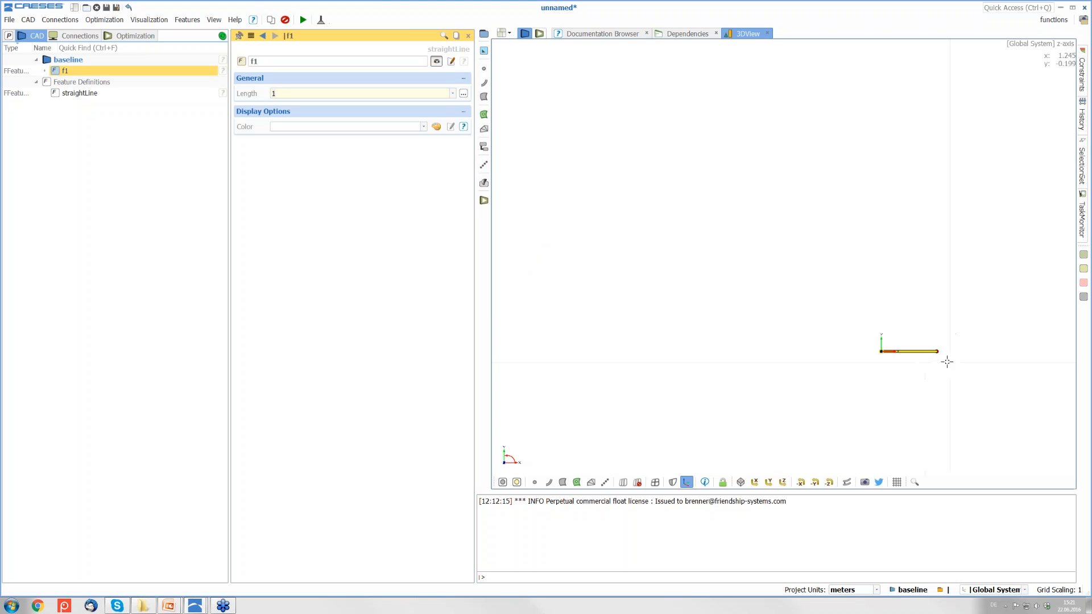
middle_drag(946, 360, 664, 238)
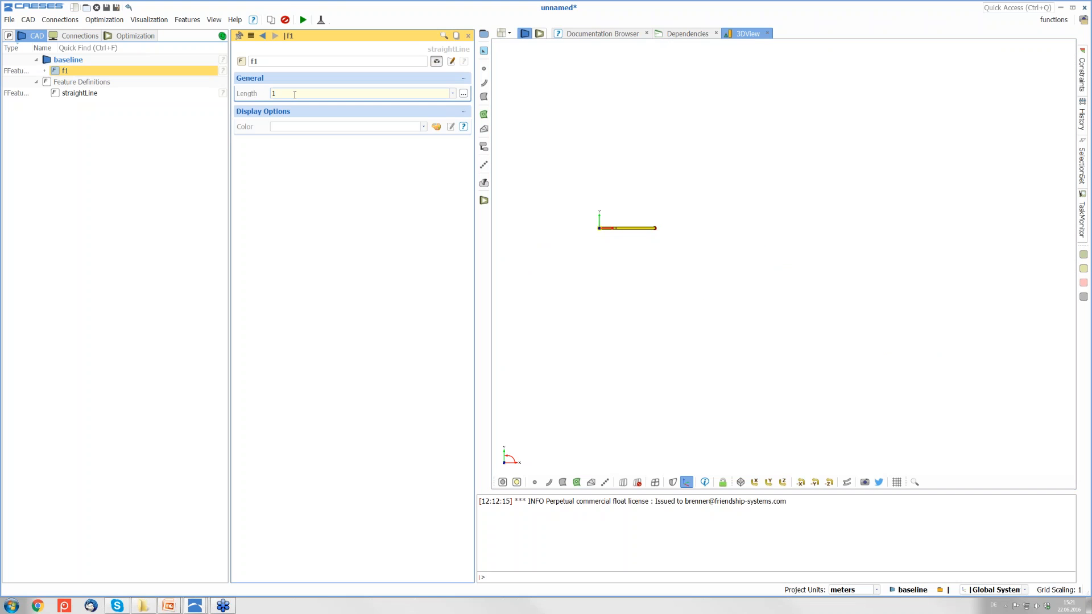
text(2)
key(Return)
text(3)
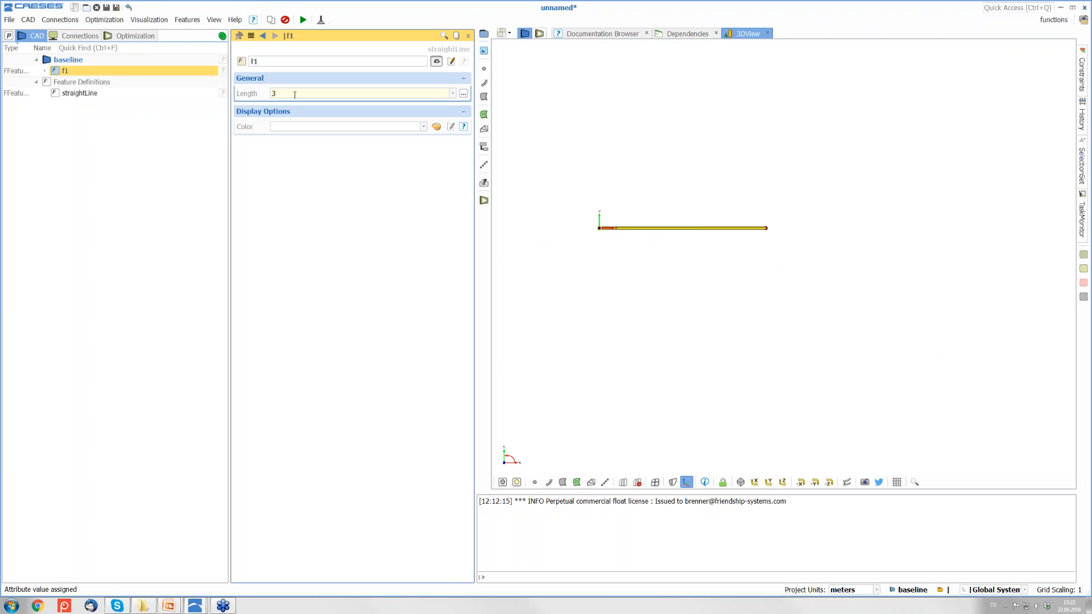
Delete the feature f1 and the straightLine feature definition from the project
click(64, 176)
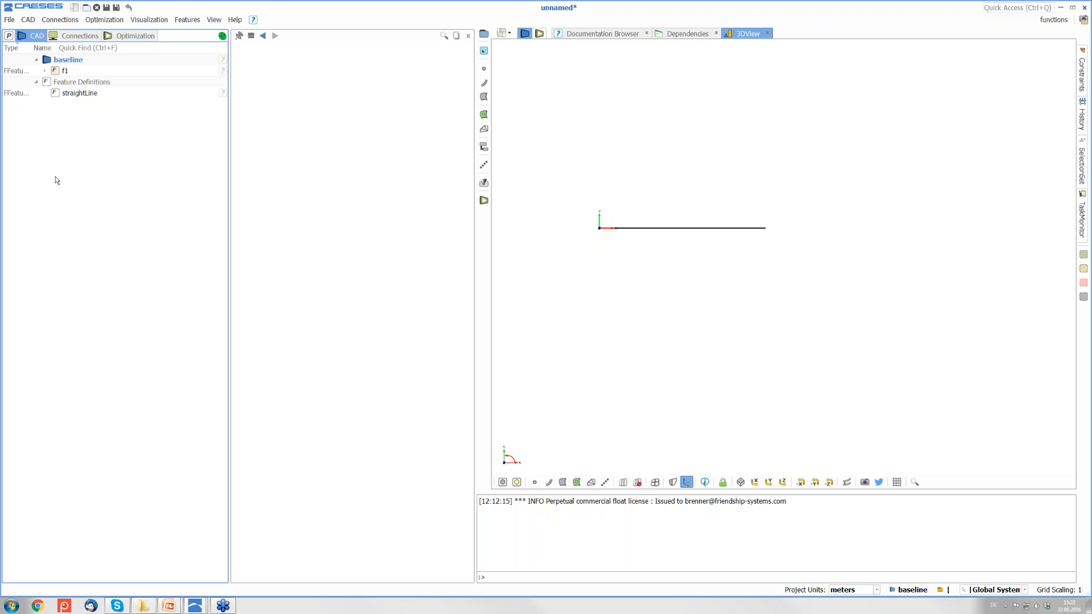
click(124, 58)
click(114, 72)
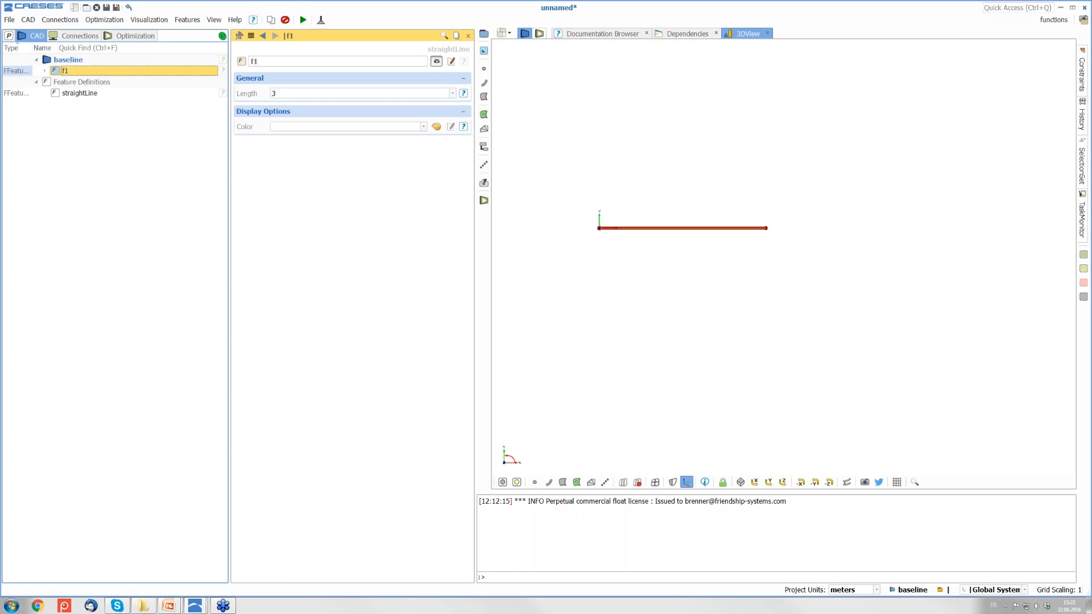
key(Delete)
click(100, 84)
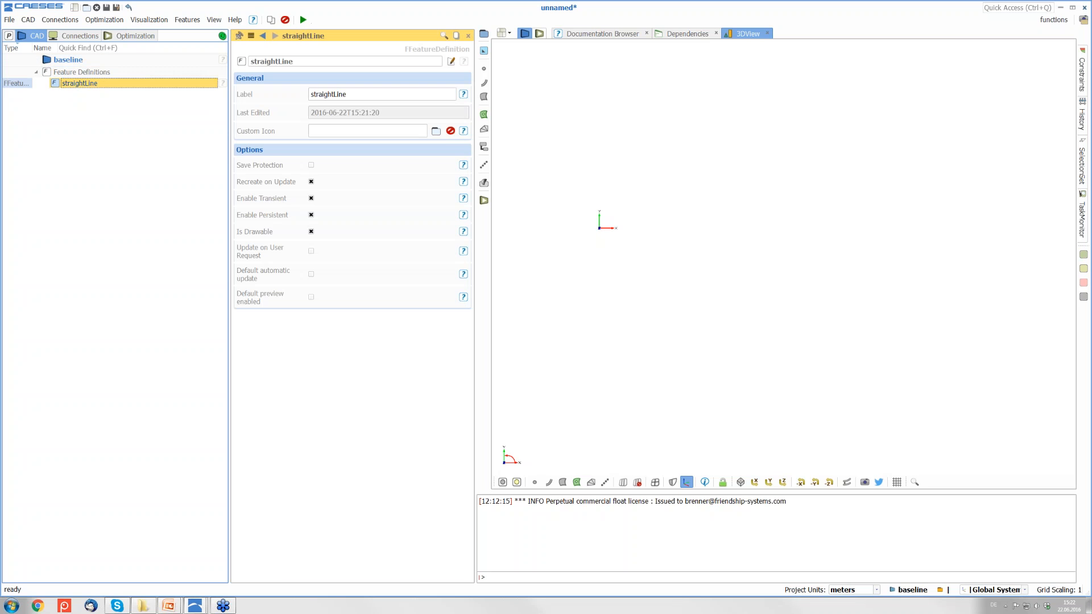
key(Delete)
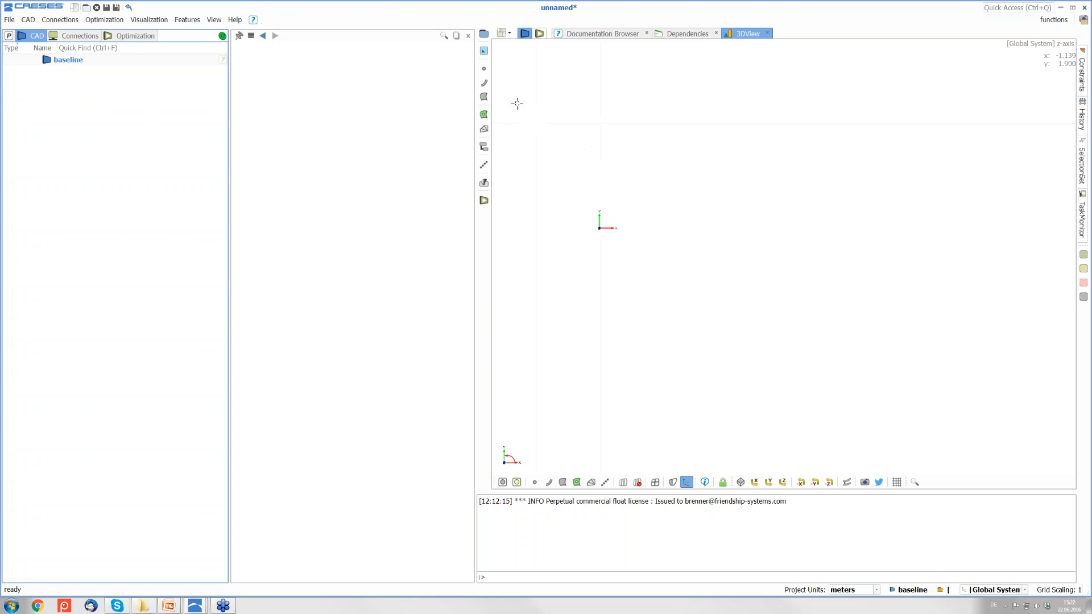
Create a parameter in baseline and name it length
click(484, 52)
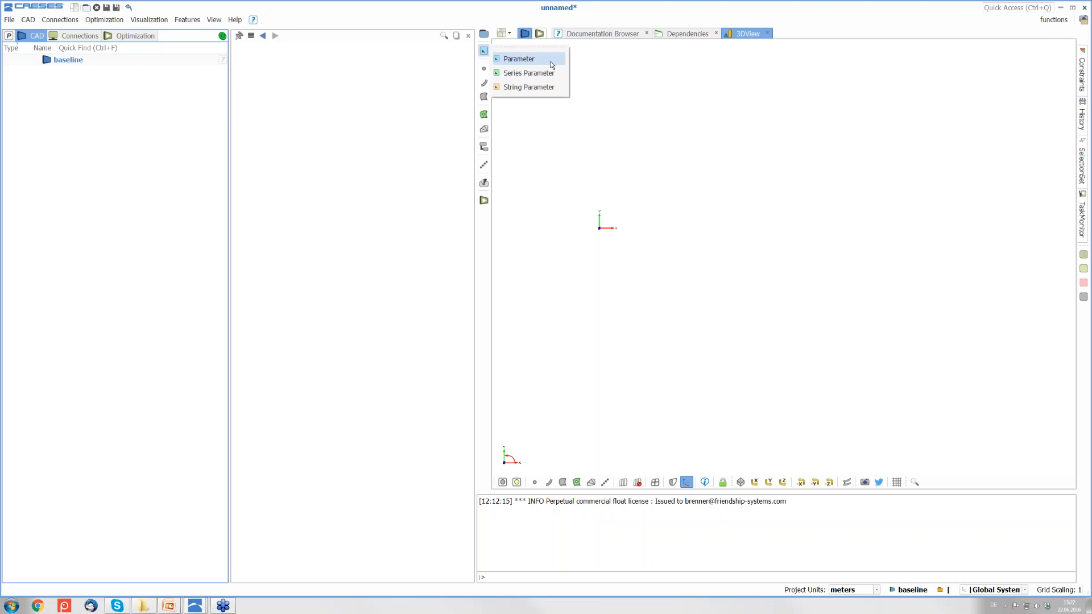
click(518, 57)
double_click(268, 61)
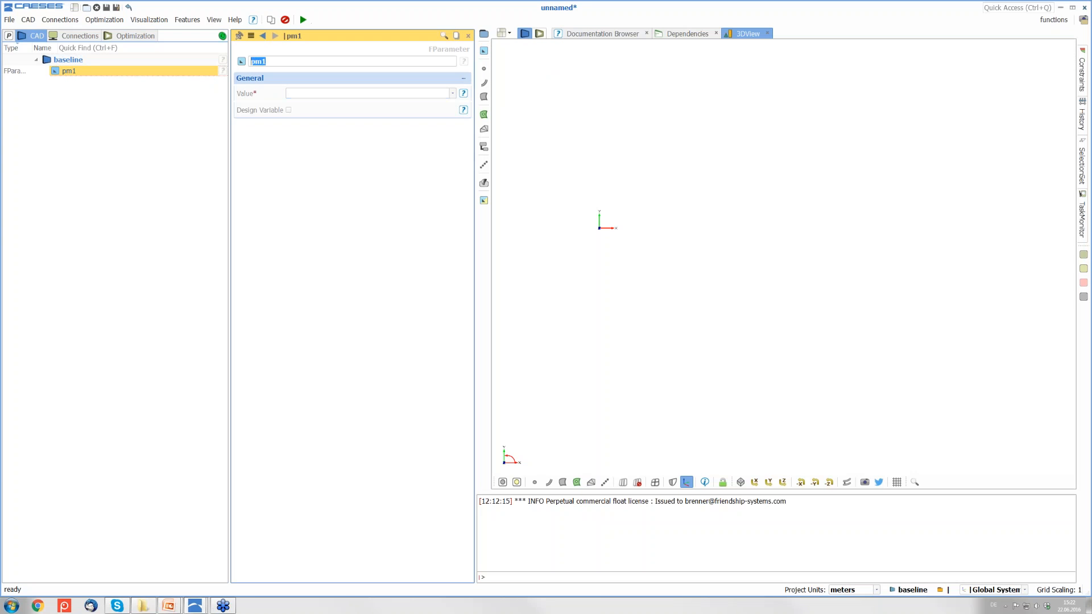
text(length)
key(Return)
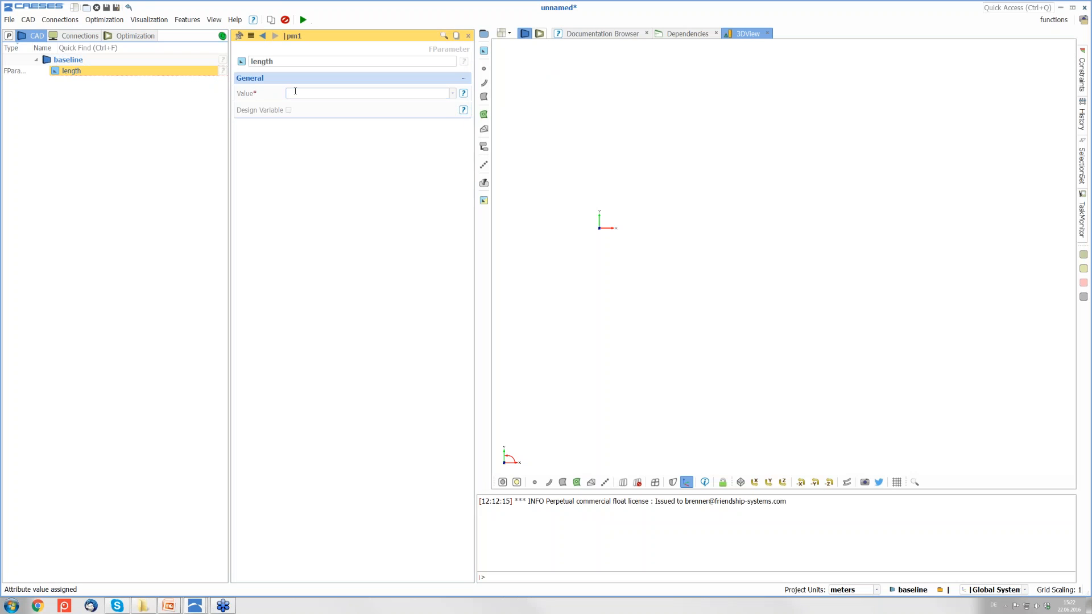
click(94, 245)
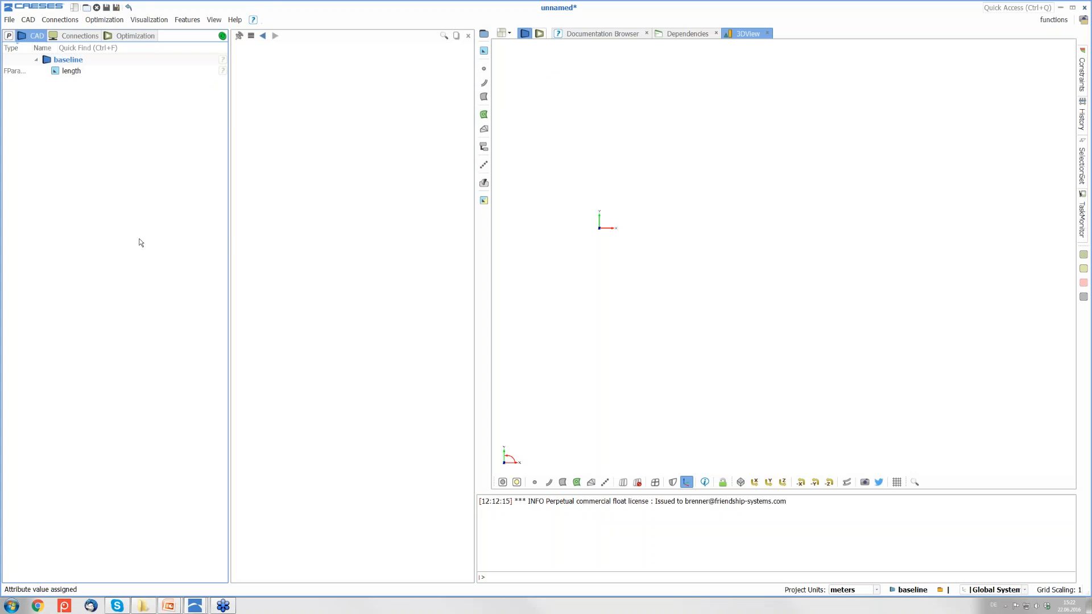
Create a line in baseline with start position [0,0,0] and end position [length, 0, 0], referencing the length parameter
click(509, 91)
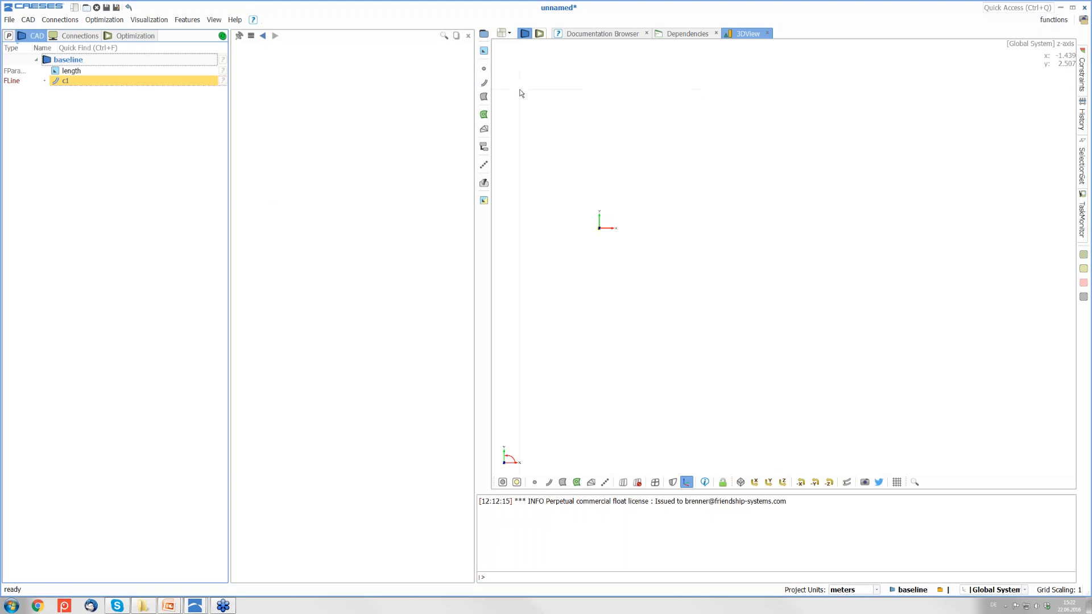
text([0,0,0])
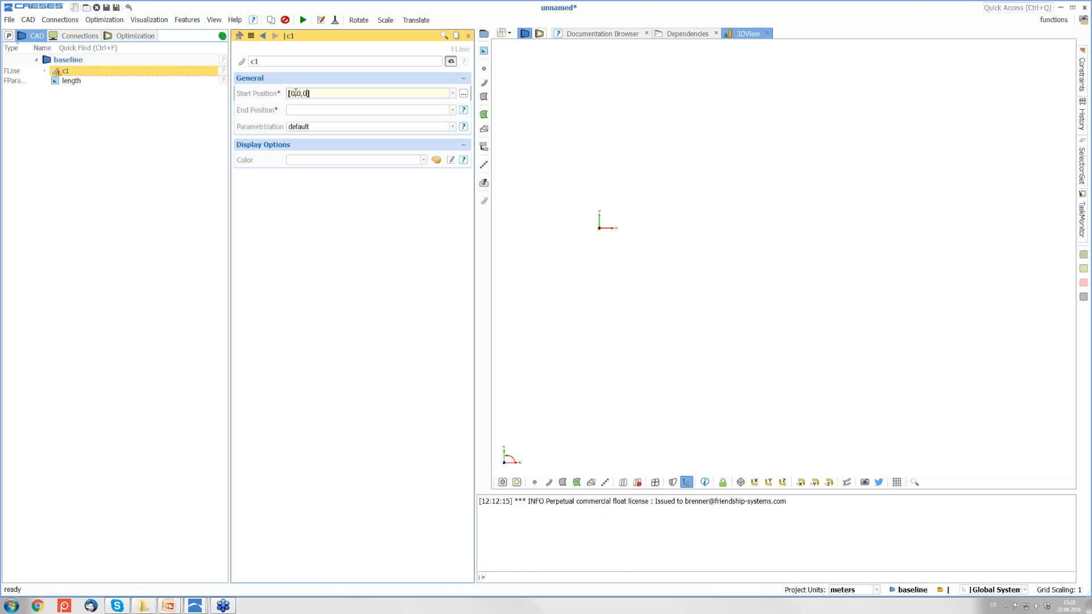
key(Return)
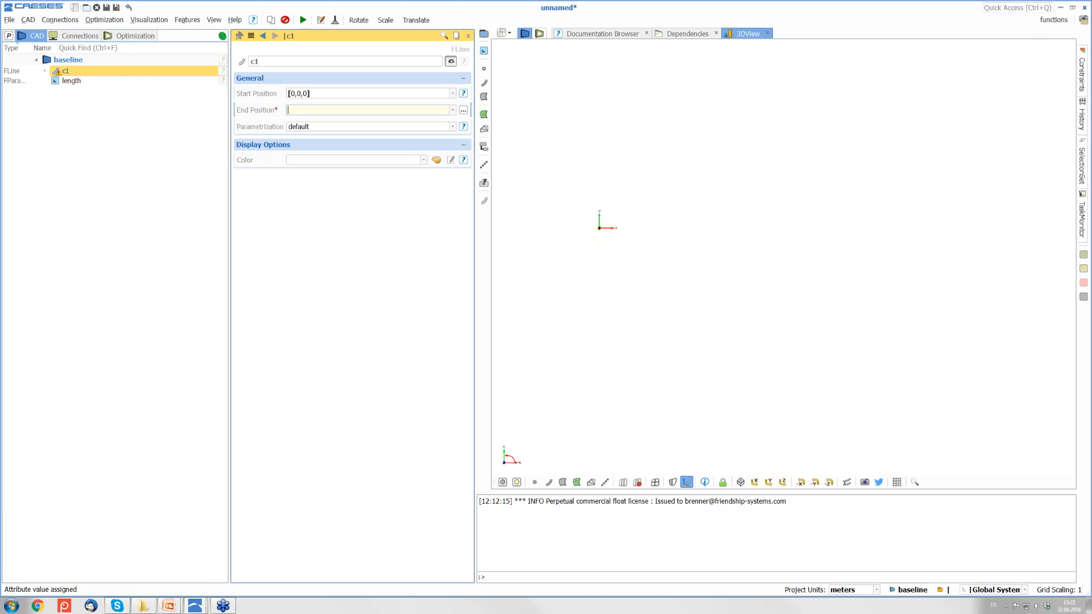
text([)
middle_click(73, 80)
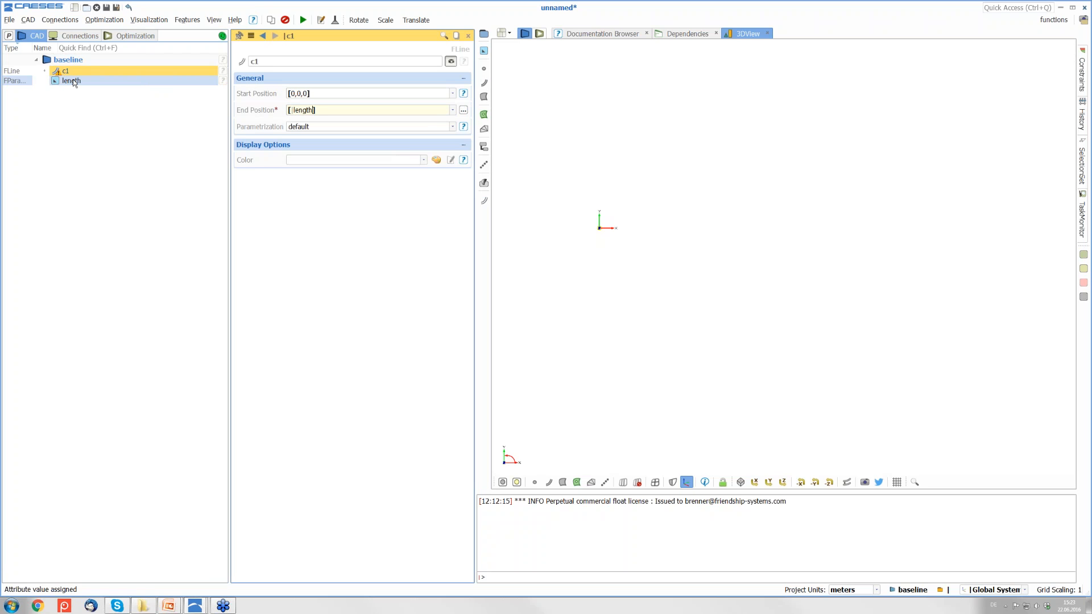
text(, 0, 0)
key(Return)
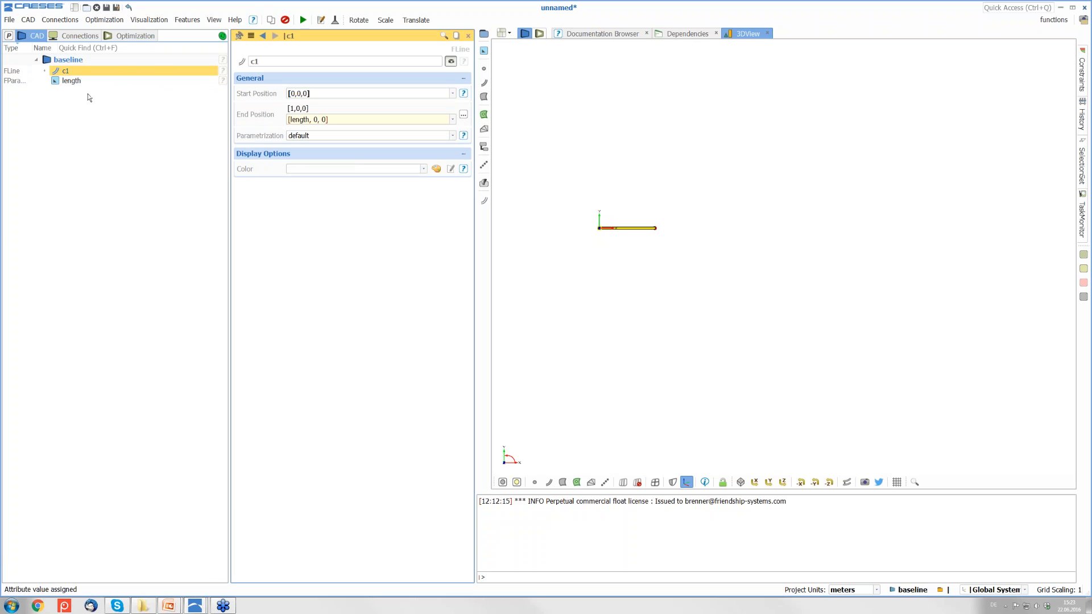
Rename the new line c1 as straight and deselect it
double_click(263, 60)
text(straight)
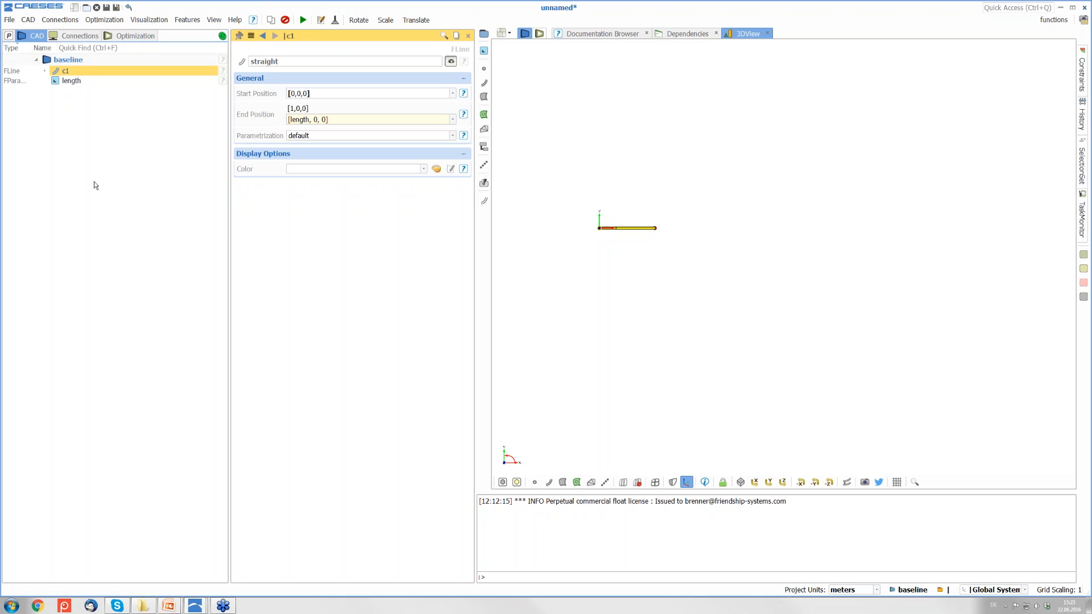
key(Return)
click(103, 233)
click(131, 71)
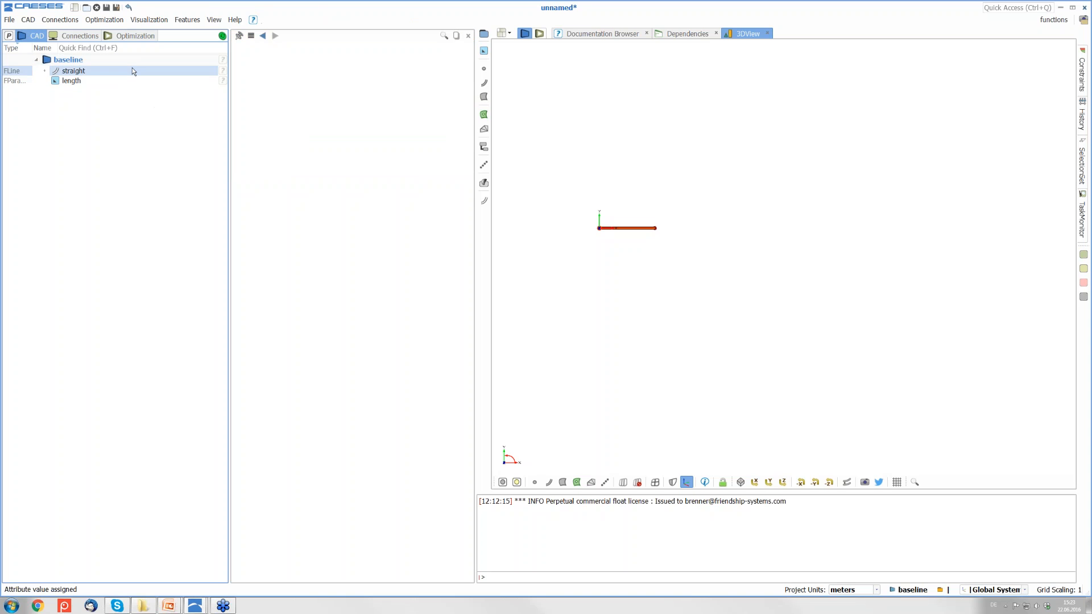
click(134, 94)
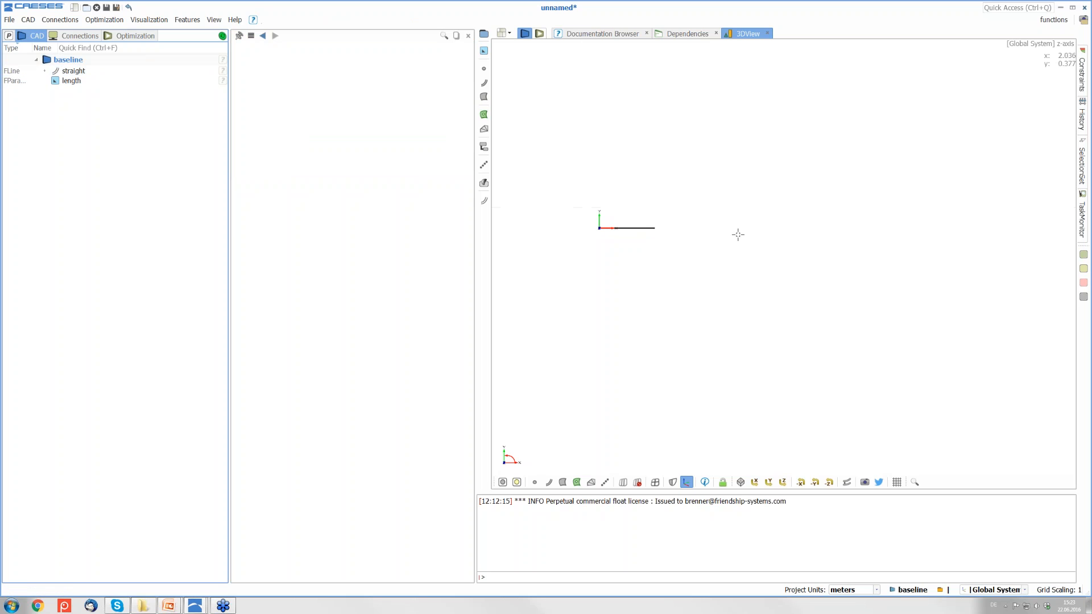
scroll(626, 254, up, 3)
middle_drag(604, 207, 702, 226)
scroll(702, 228, up, 2)
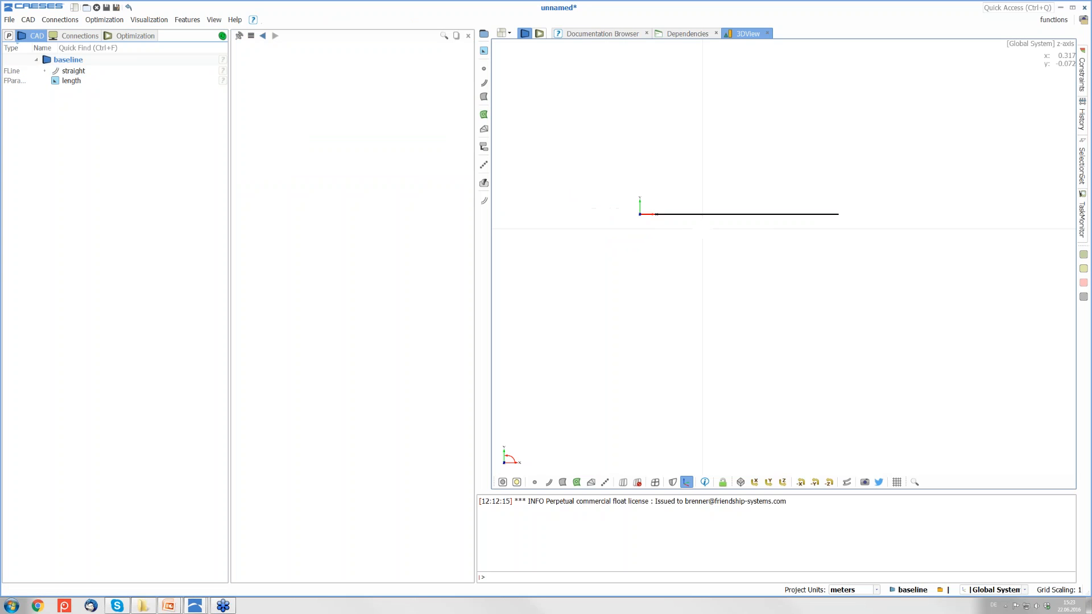
scroll(702, 229, up, 3)
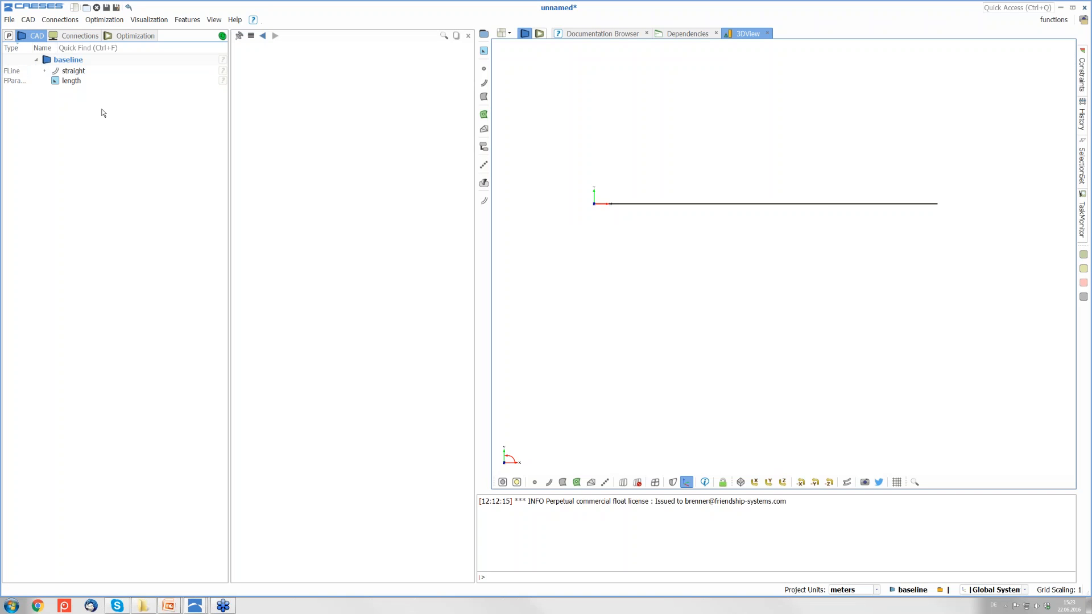
click(93, 72)
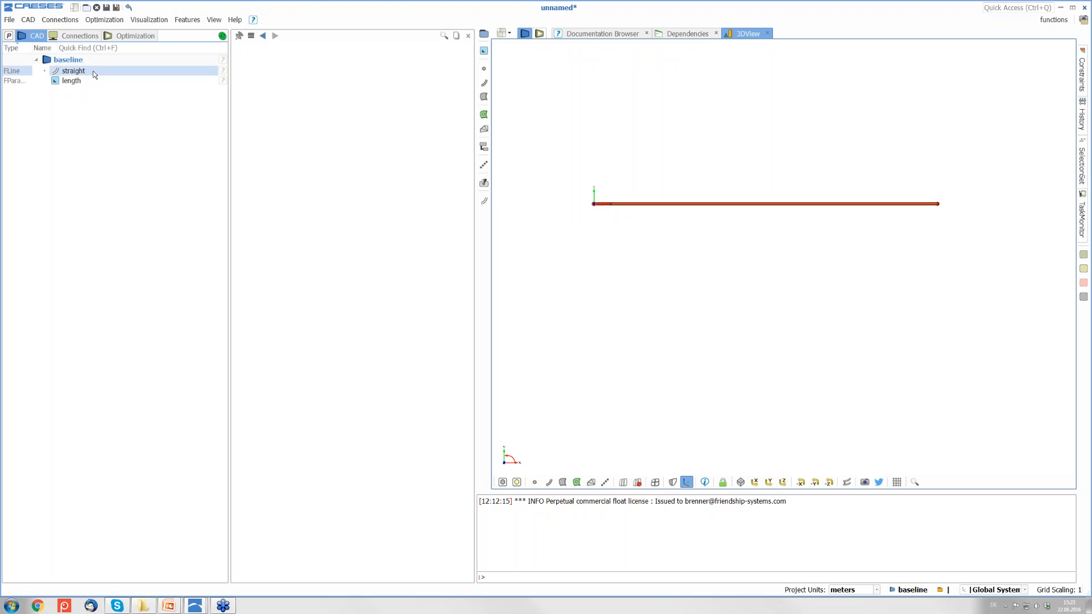
click(104, 107)
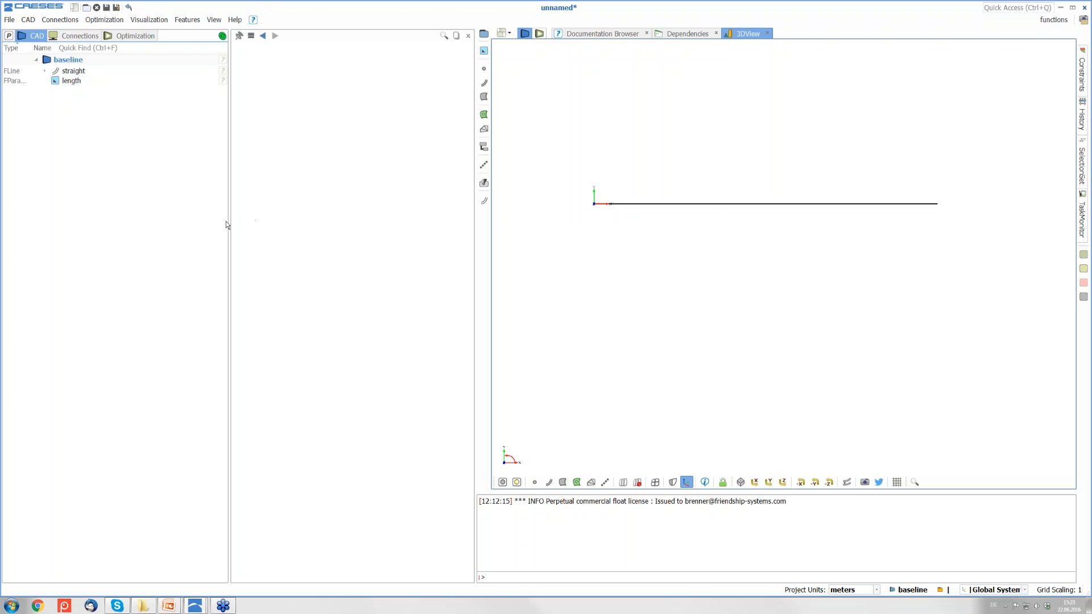
Select the line straight and generate a new feature definition from this selection
click(132, 71)
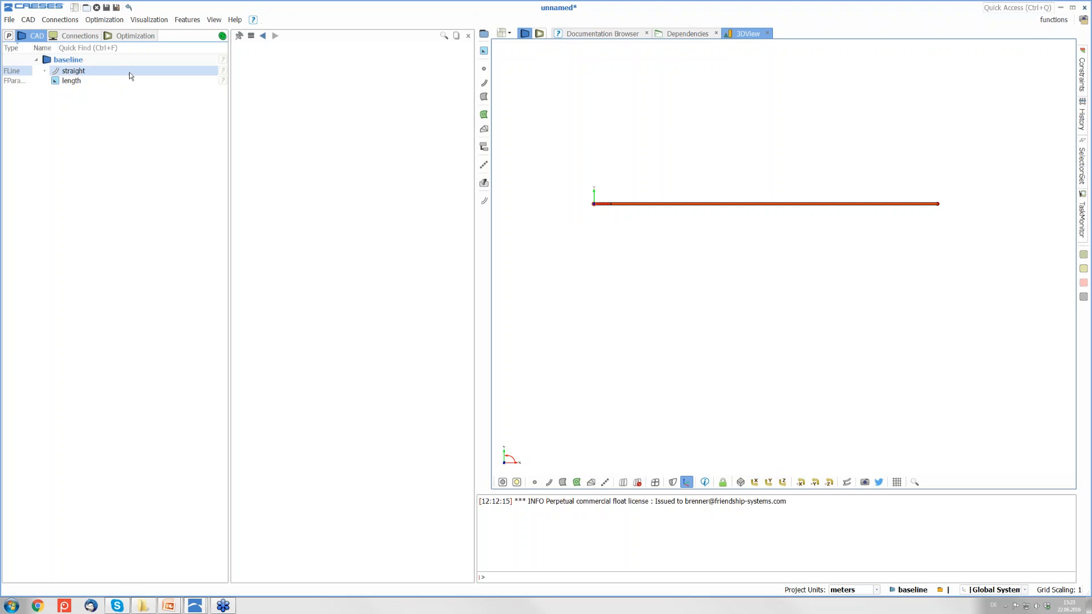
click(111, 75)
double_click(104, 70)
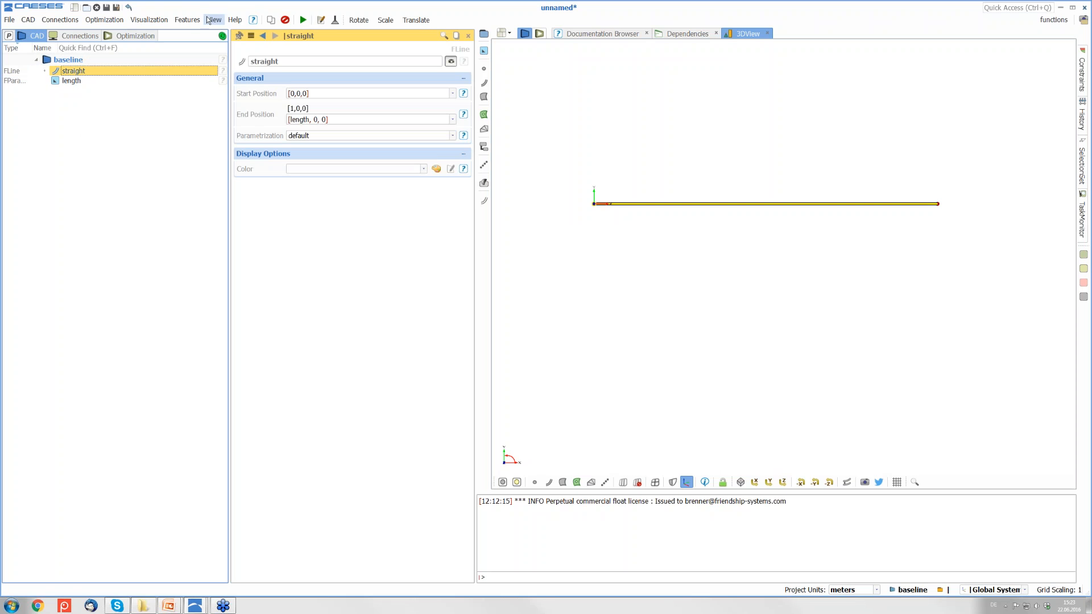
click(187, 20)
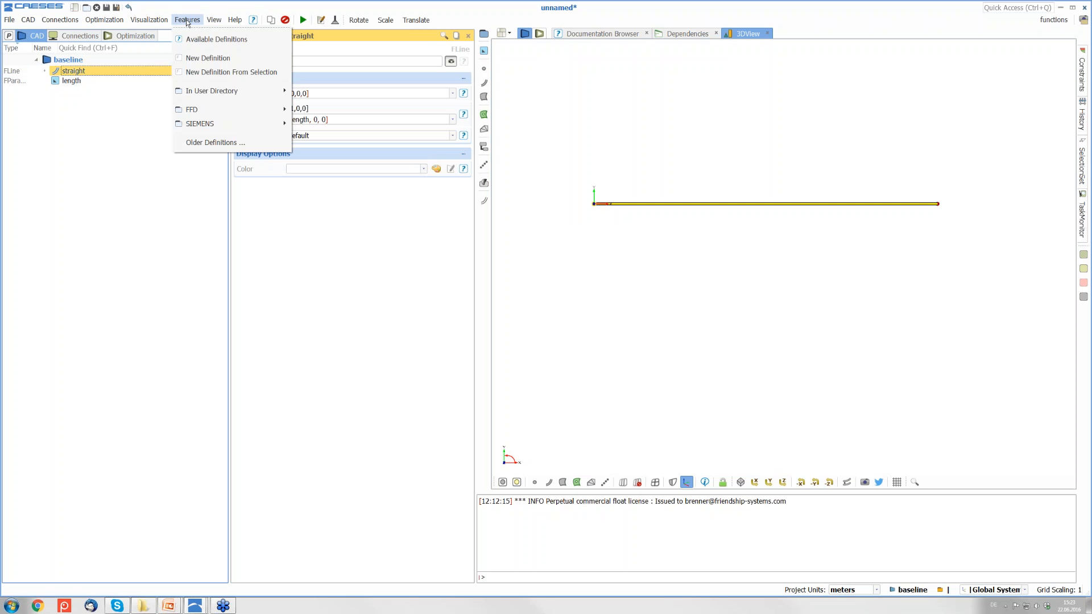
click(198, 74)
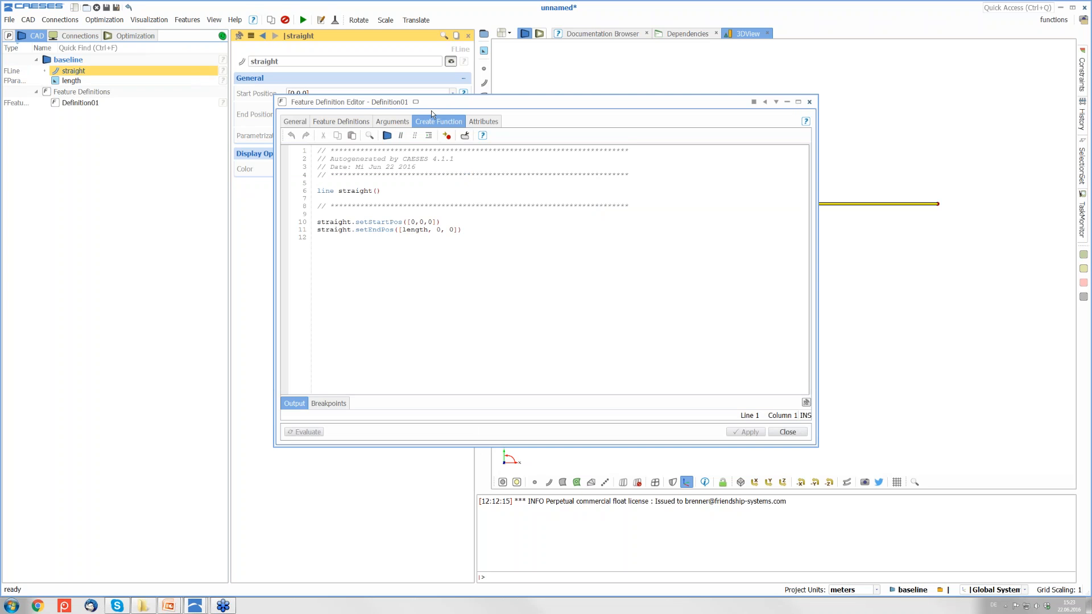
Review the arguments, create function code and attributes of the generated definition, and close its editor
click(393, 121)
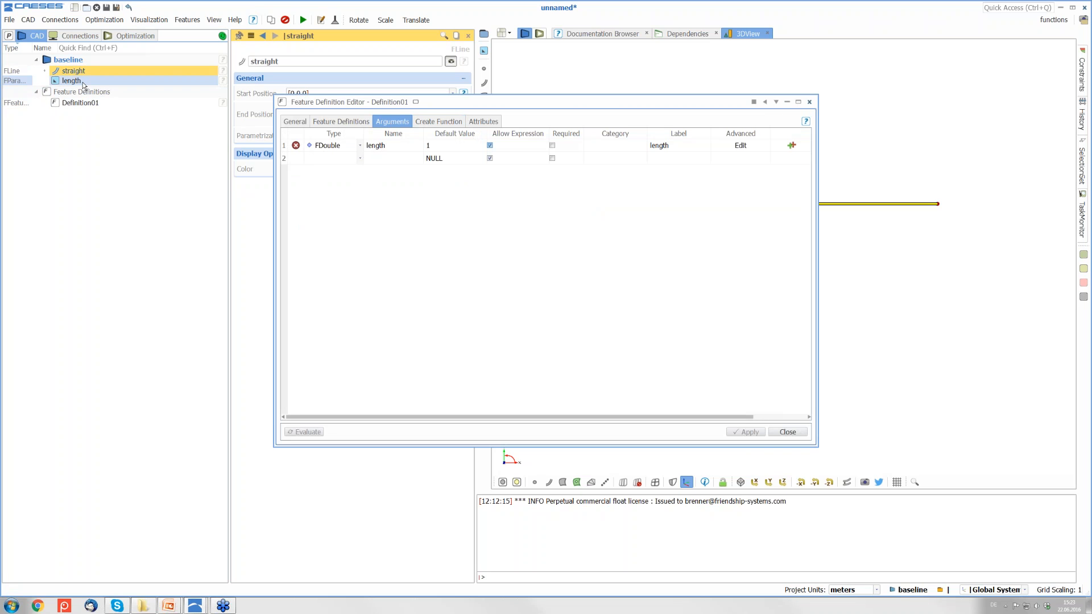
click(448, 122)
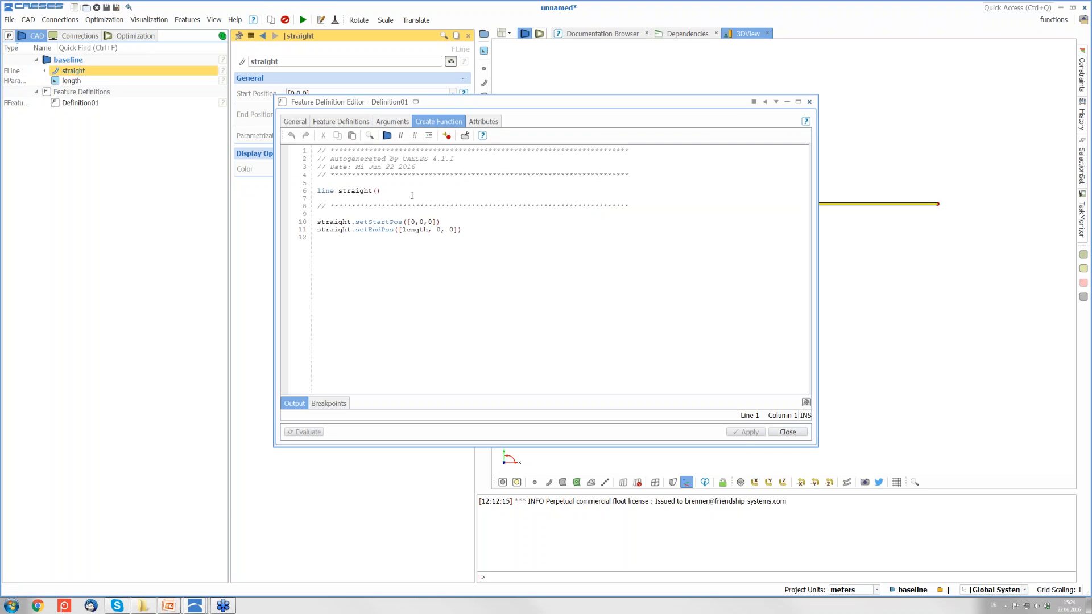
mouse_move(328, 188)
mouse_move(389, 221)
click(484, 123)
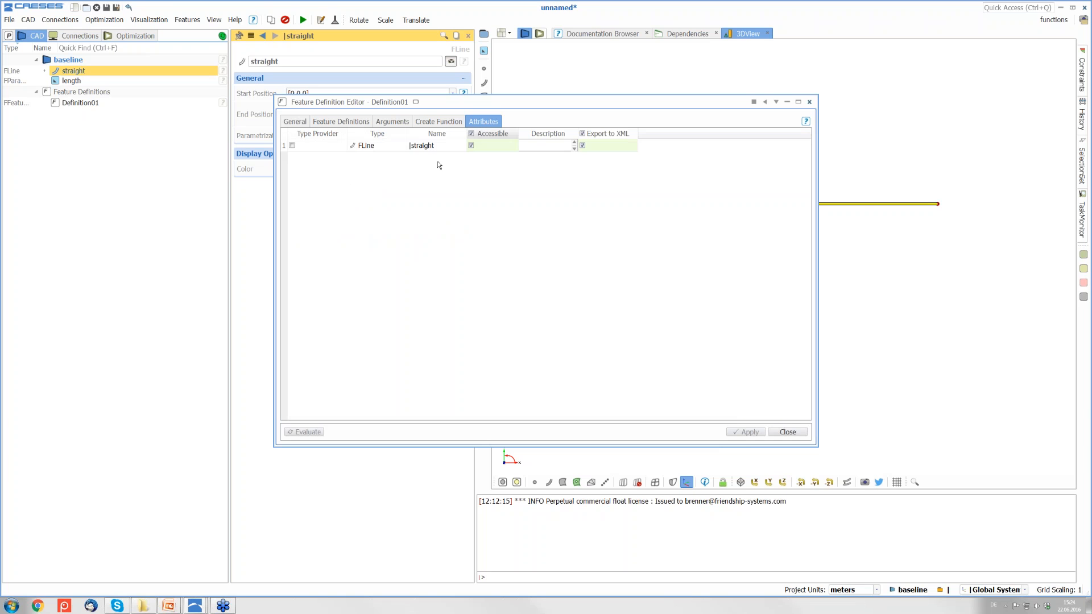
click(797, 435)
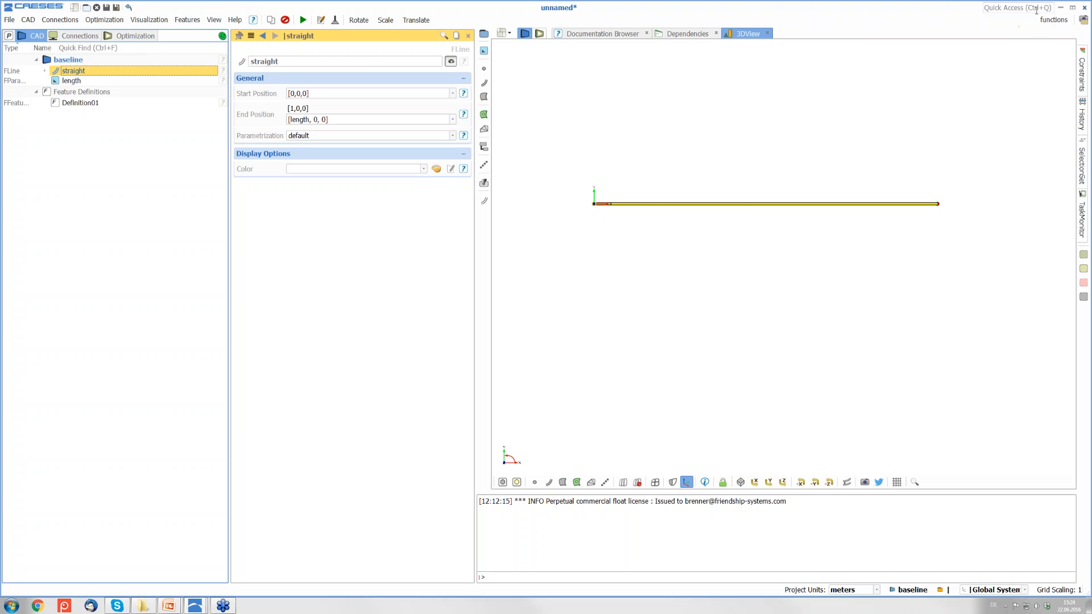
Leave the fan profile slide show and switch to the CAESES window with the axialFan_SimScaleWebinar project
click(1063, 11)
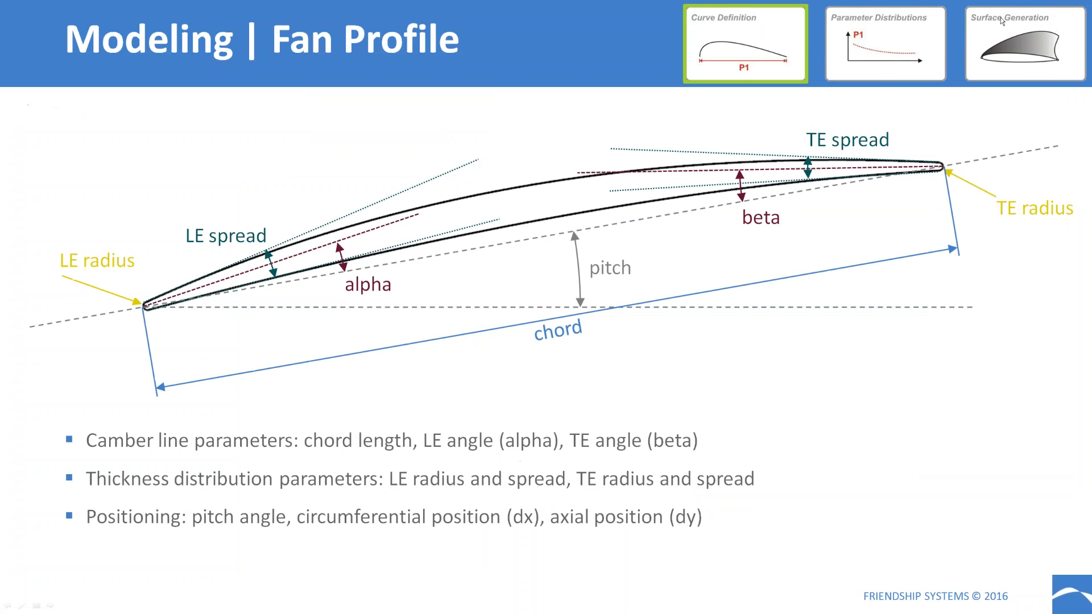
key(Escape)
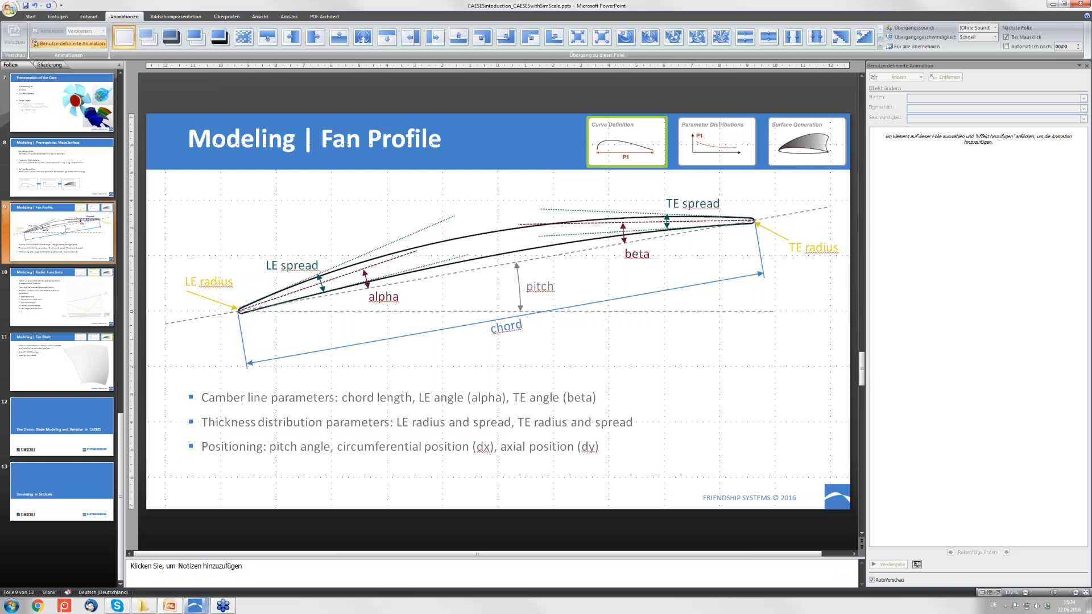
mouse_move(195, 605)
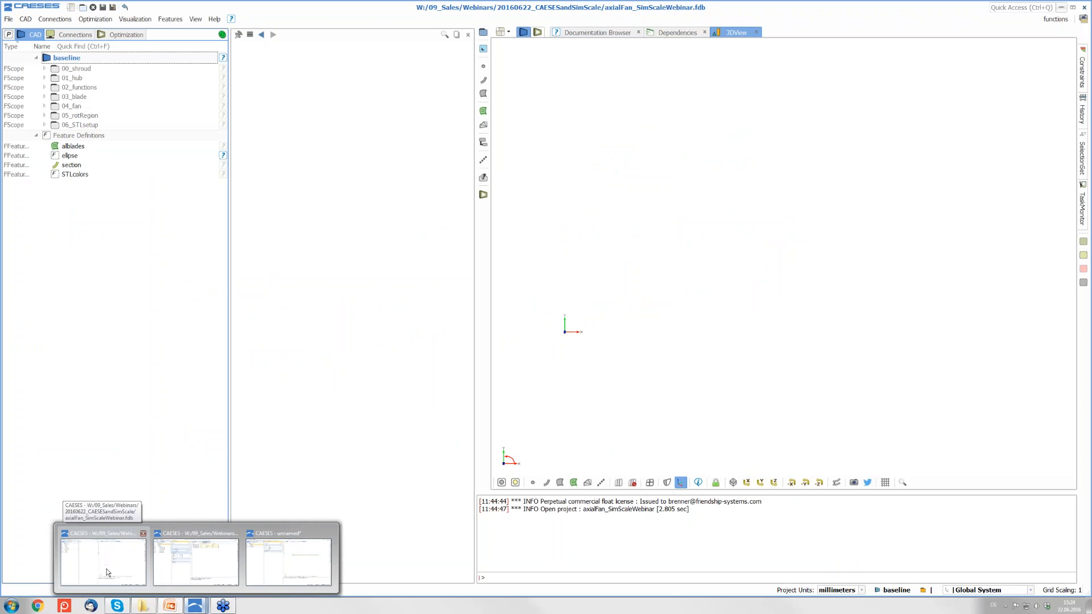
click(107, 571)
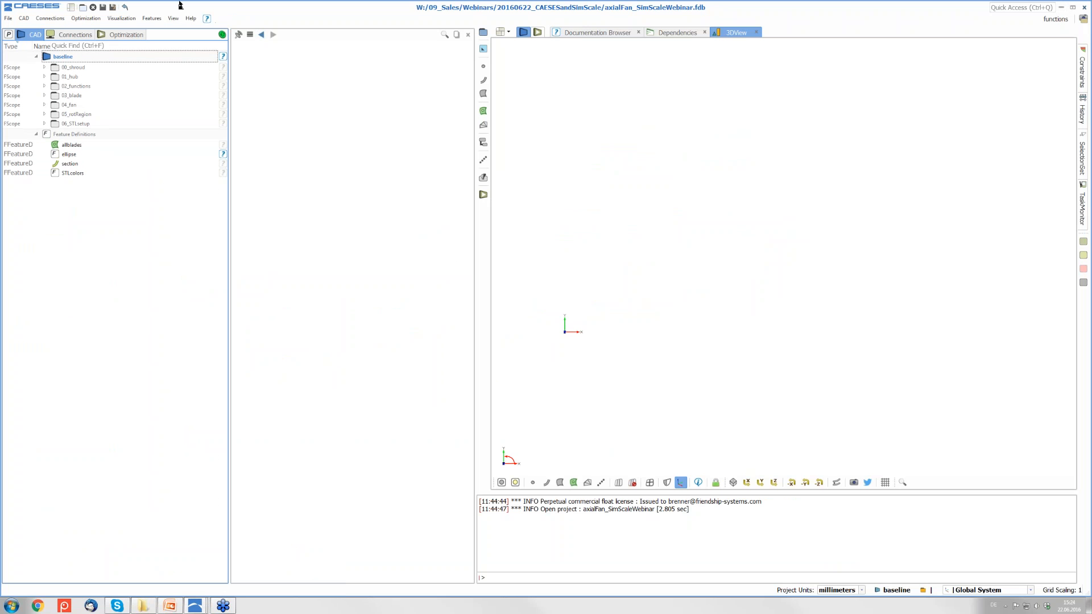
Enlarge the program interface of the axial fan project by one zoom level
click(173, 18)
mouse_move(174, 20)
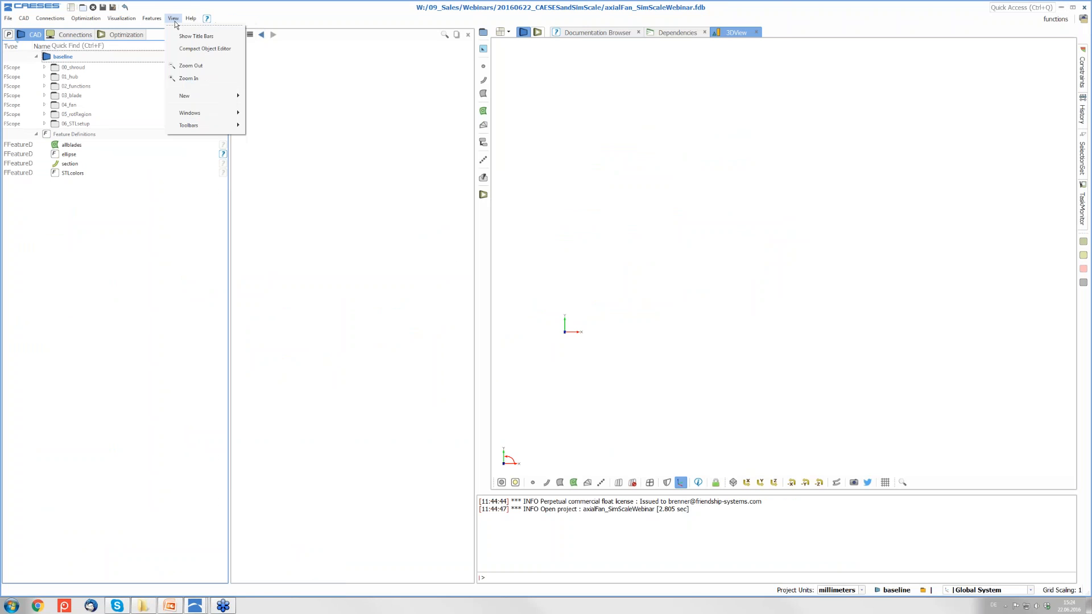
click(188, 80)
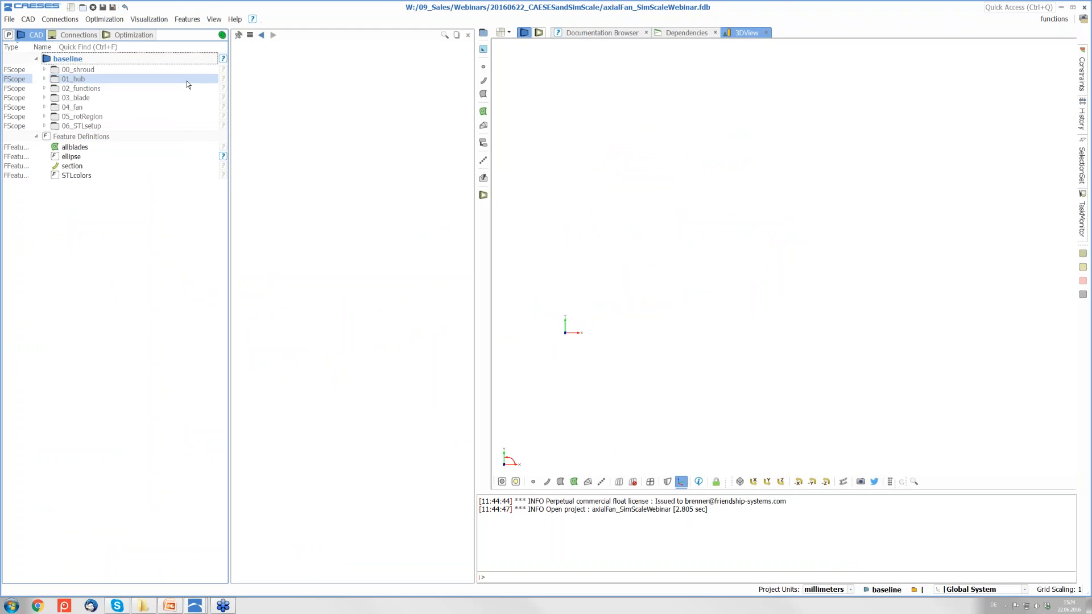
Select the section feature definition of the axial fan project and open it in the Feature Definition Editor
click(81, 173)
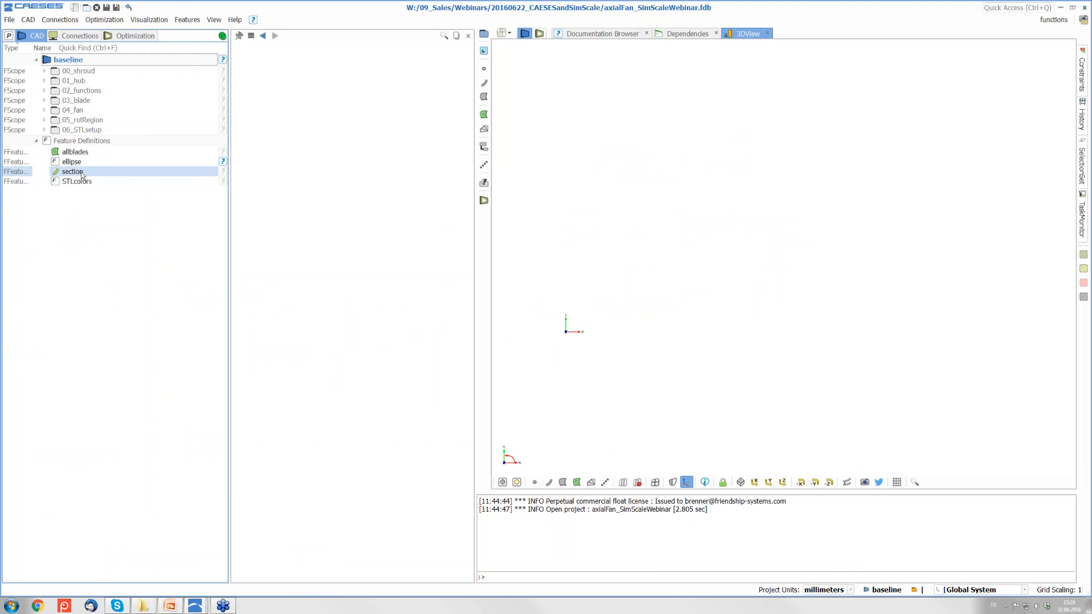
double_click(82, 173)
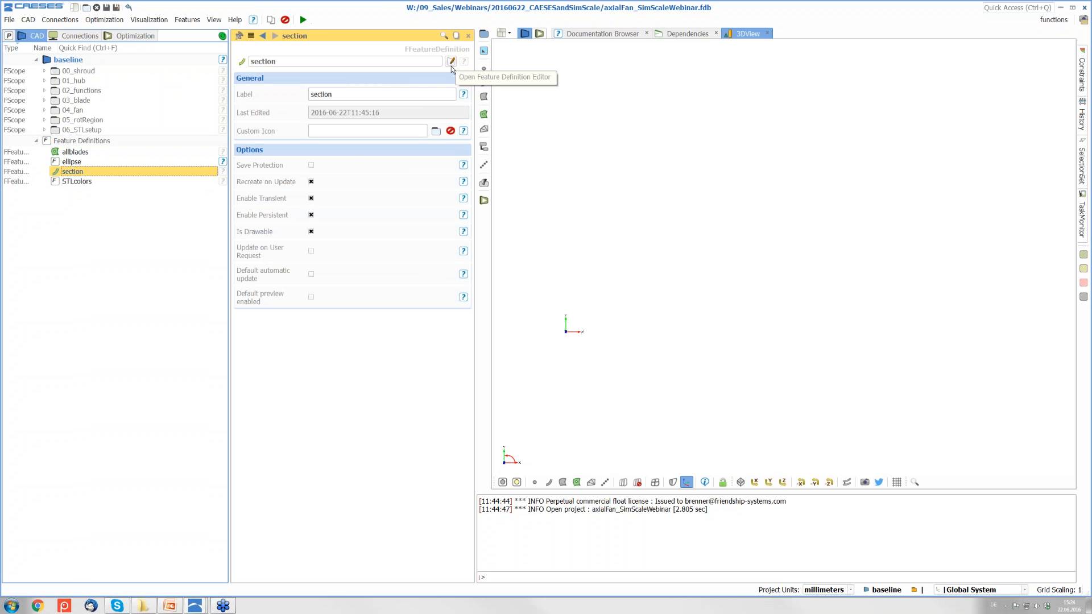
right_click(124, 173)
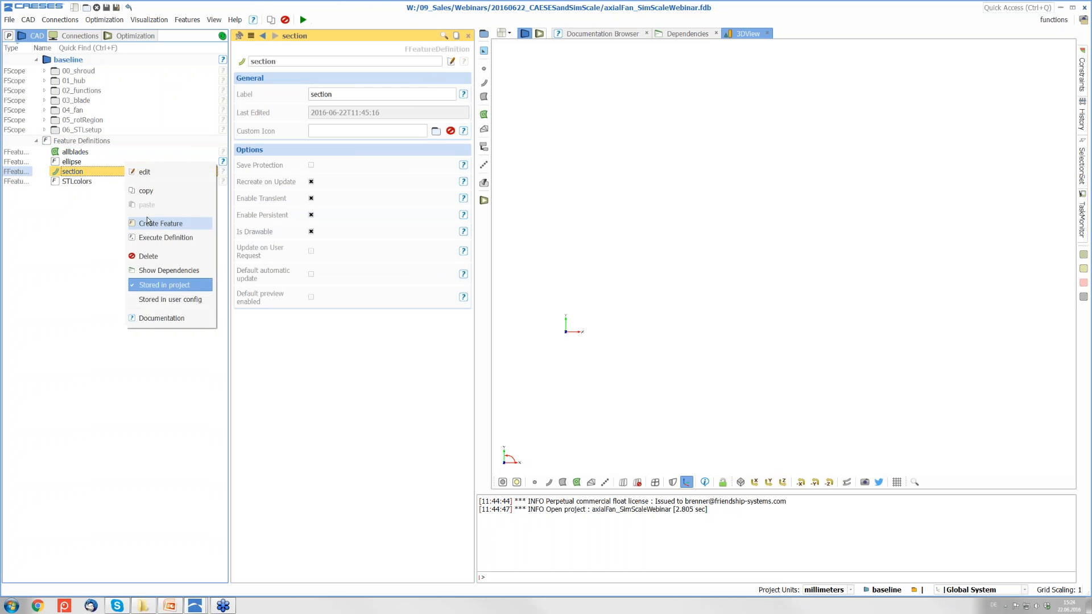
click(154, 177)
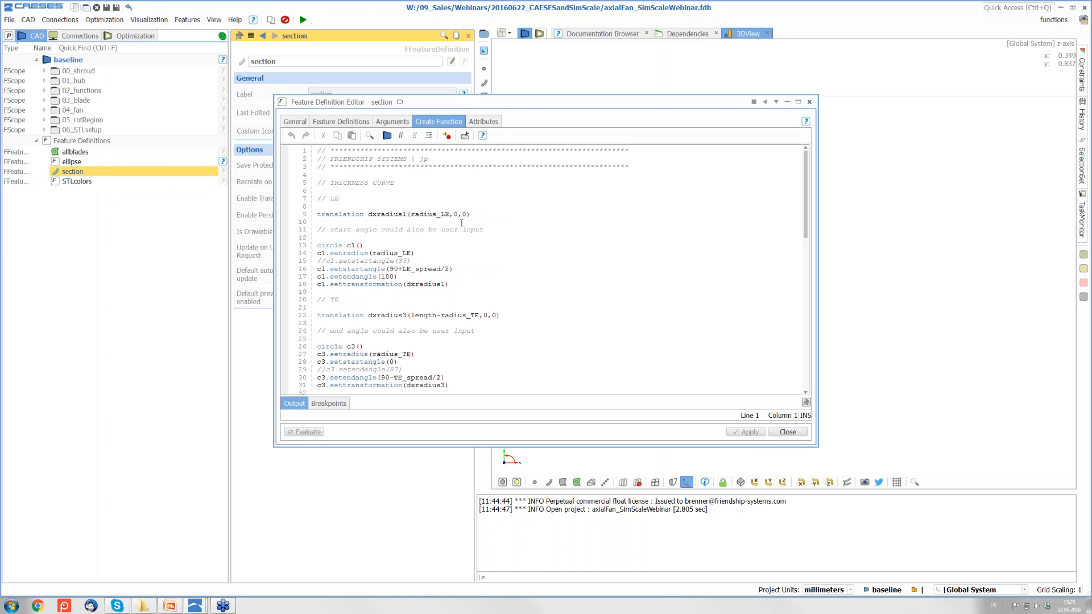
Examine the thickness curve code of the section definition and highlight the lines defining the trailing edge circle c3
scroll(357, 228, down, 1)
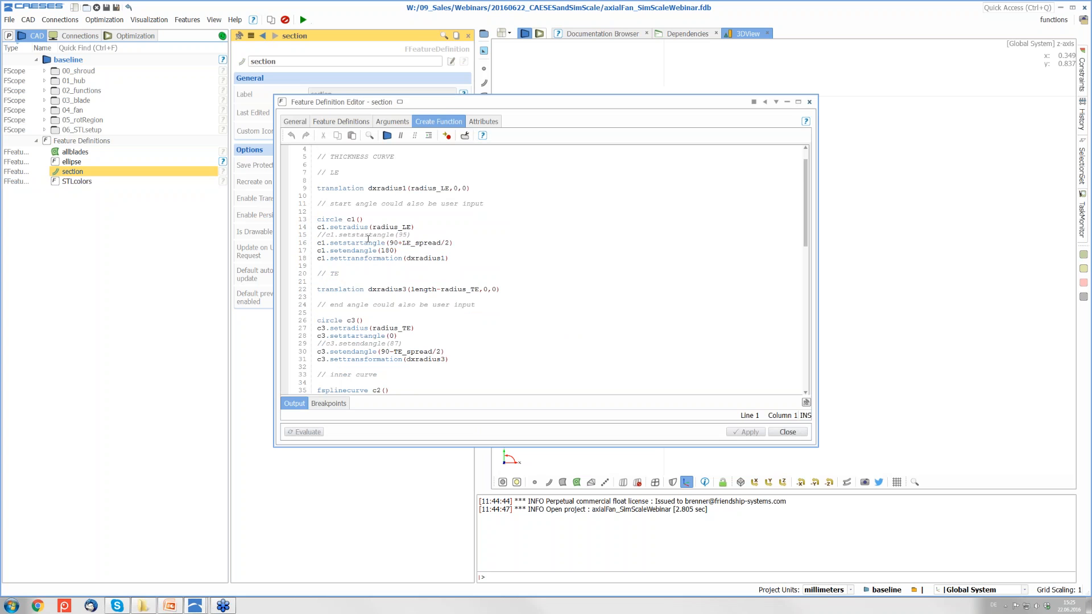
scroll(389, 243, down, 2)
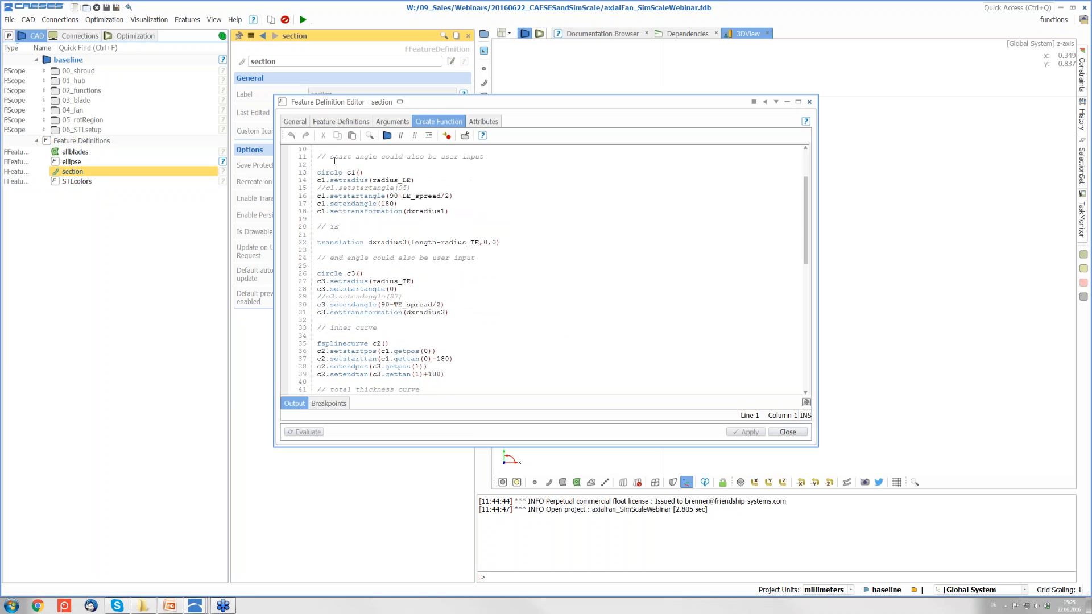
scroll(382, 202, up, 3)
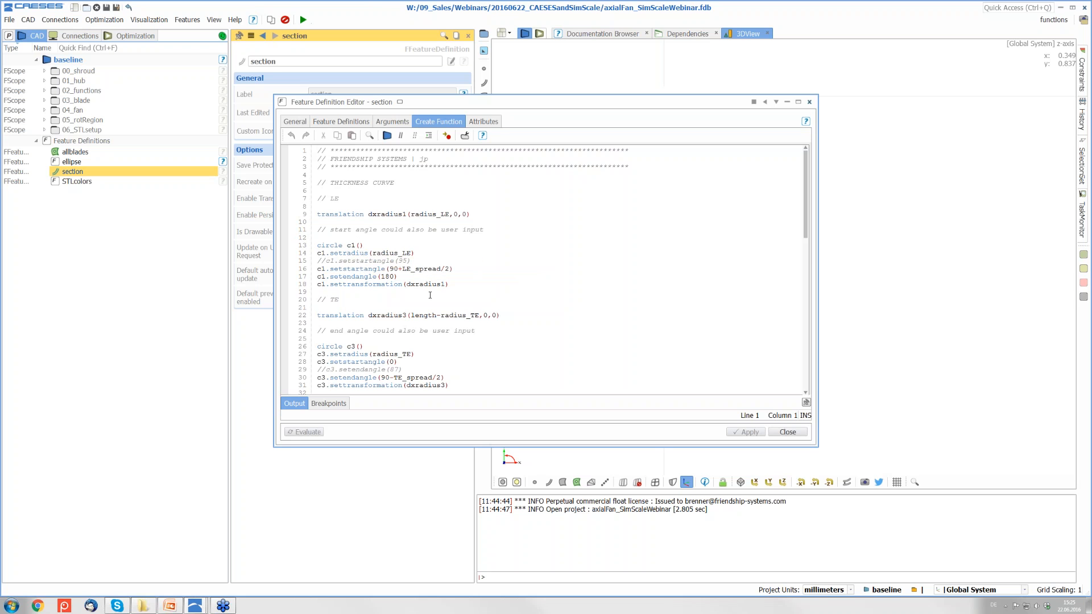
scroll(415, 284, down, 3)
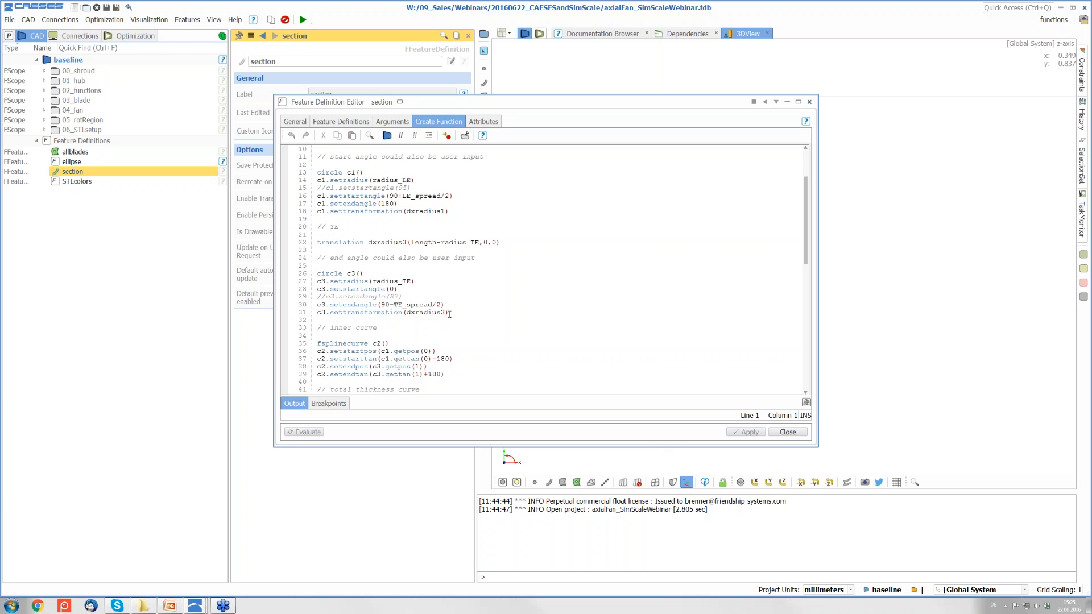
drag(449, 312, 309, 274)
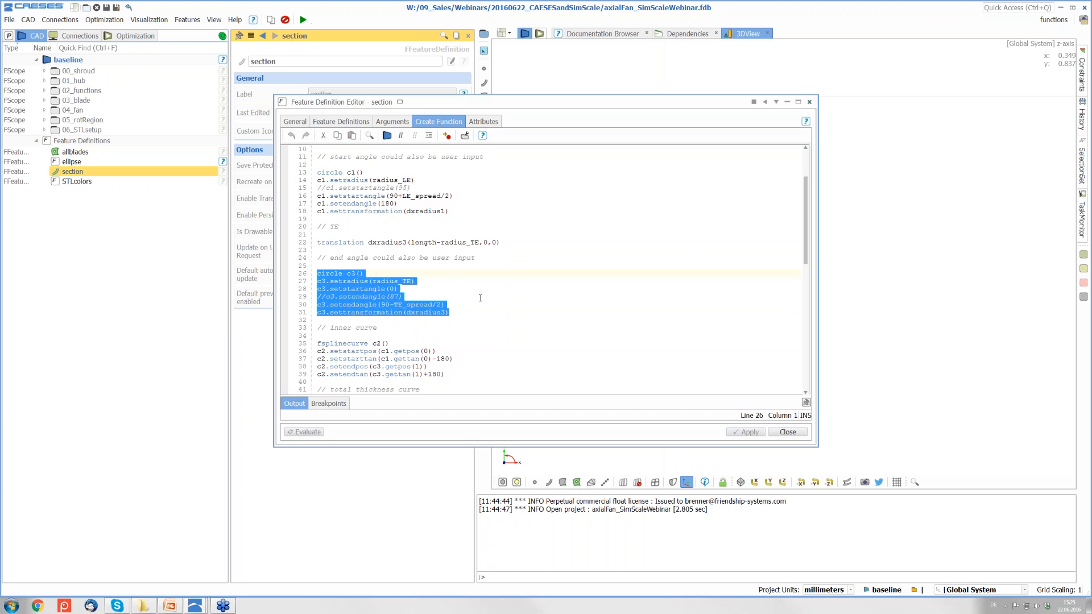
Examine the curve code of the section definition, highlighting the lines for inner curve c2 and the camber curve
scroll(482, 301, down, 2)
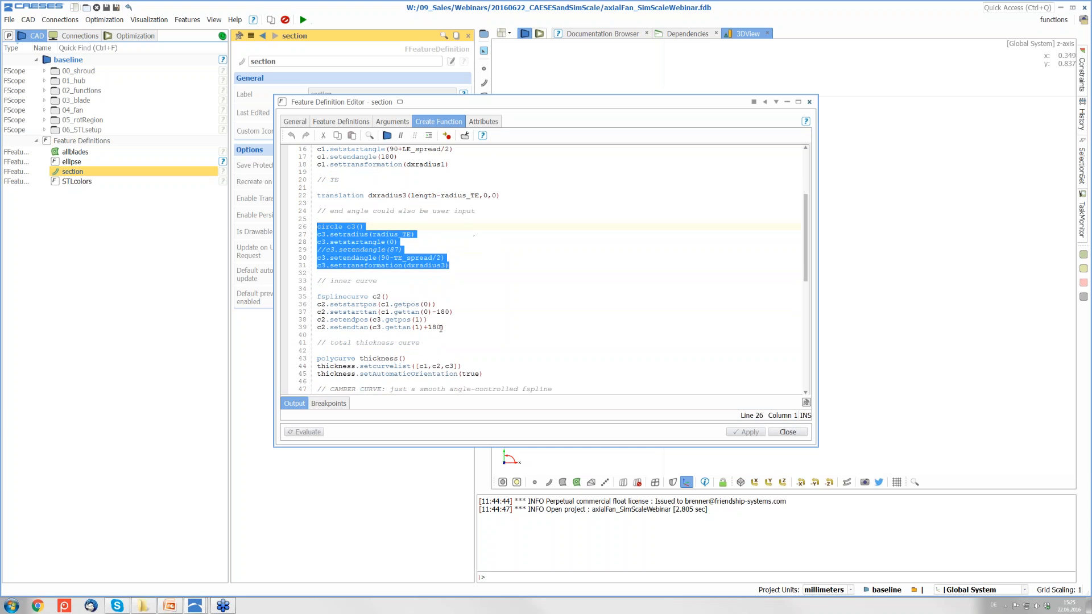
drag(446, 327, 311, 296)
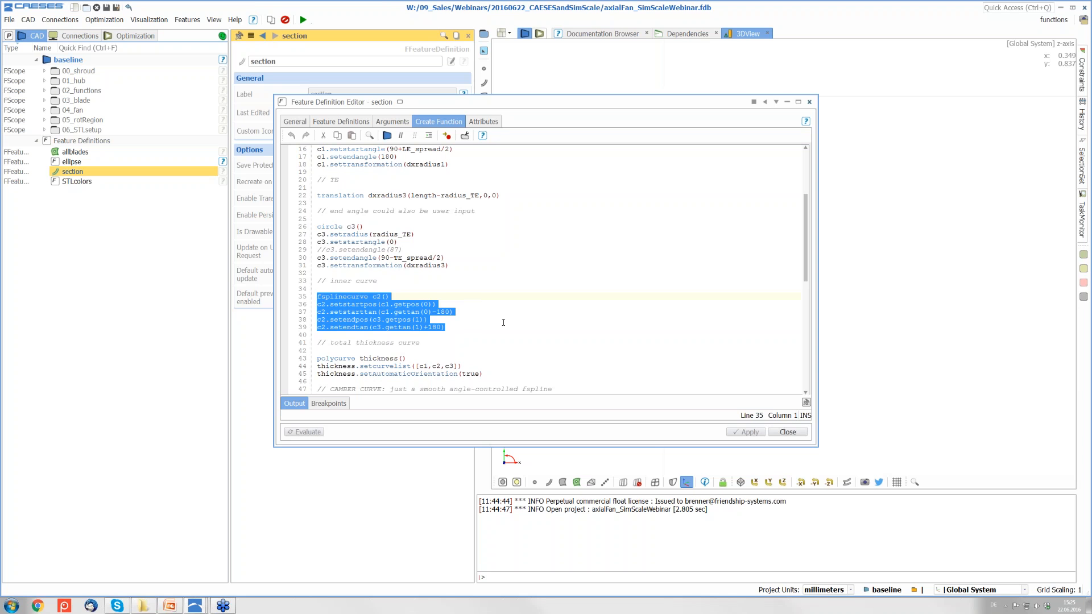
scroll(479, 329, down, 2)
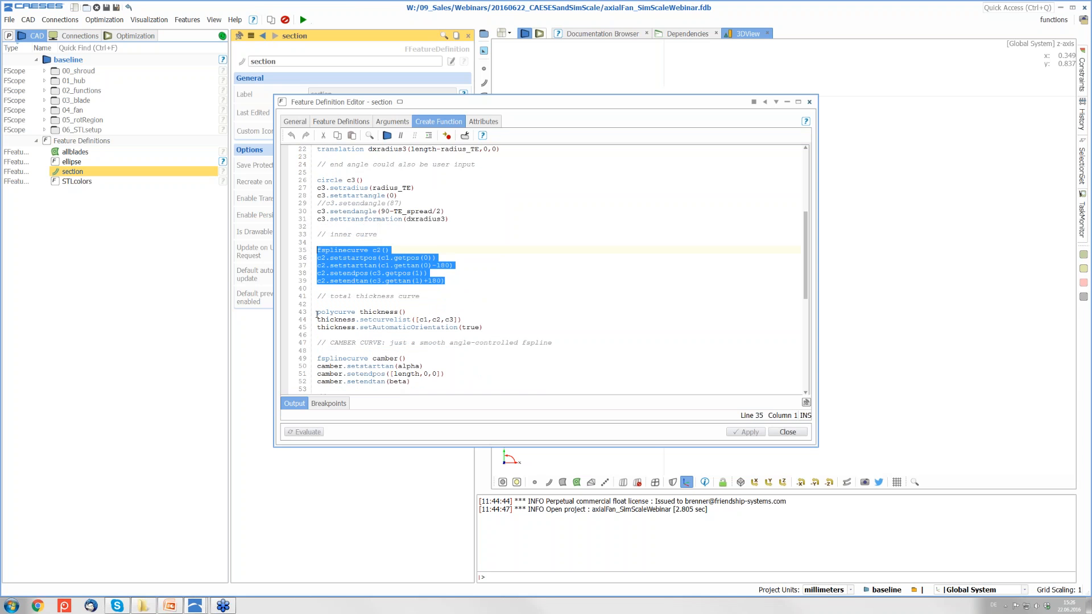
click(317, 313)
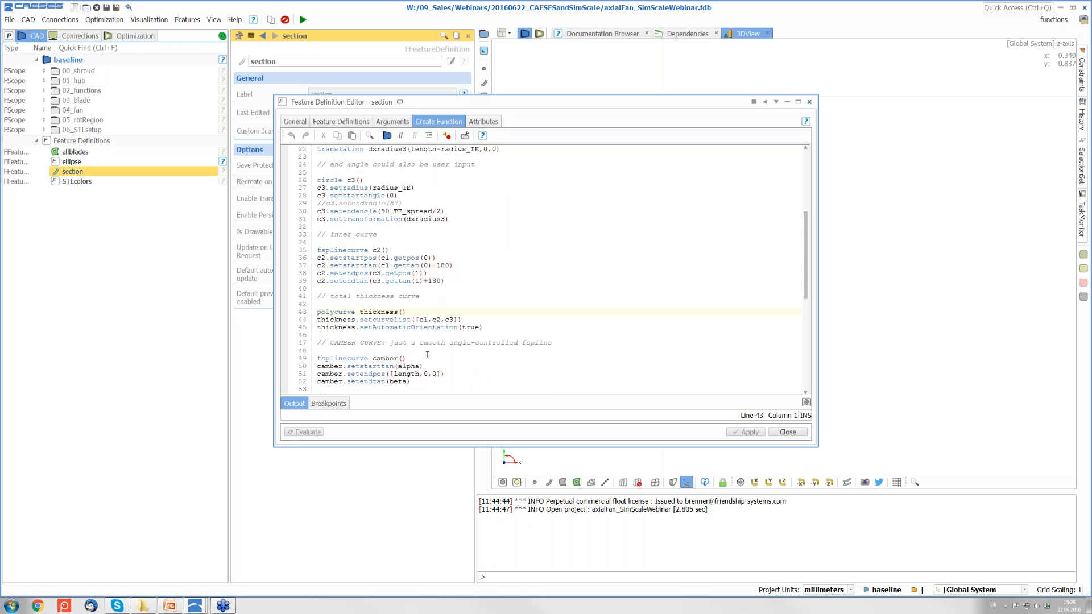
scroll(427, 355, down, 4)
drag(416, 289, 303, 266)
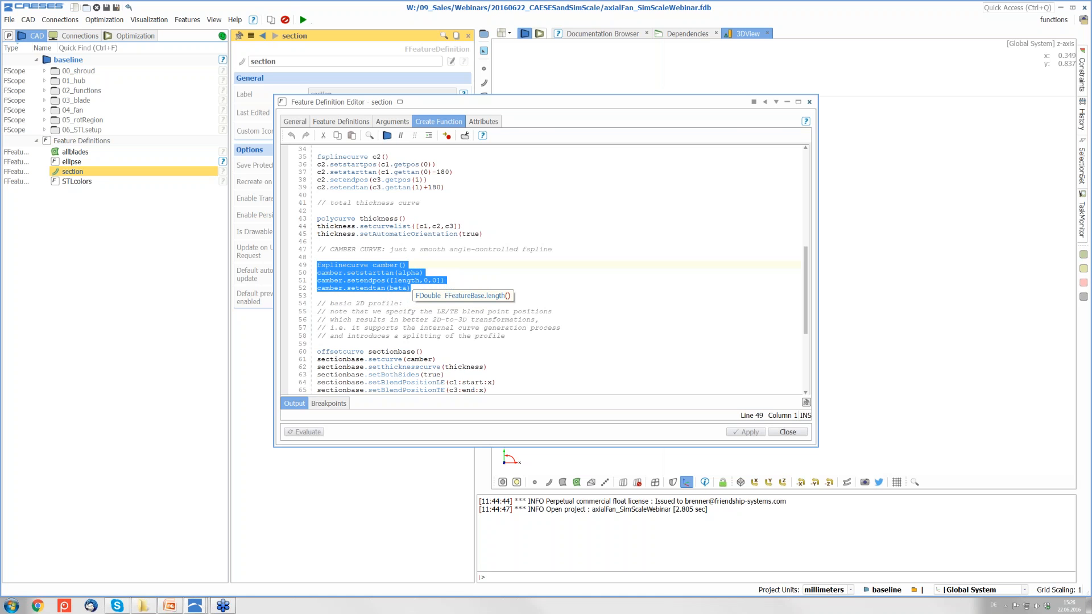
Examine the basic 2D profile code, highlighting the sectionbase offset curve and its camber, thickness and both-sides lines
scroll(418, 296, down, 1)
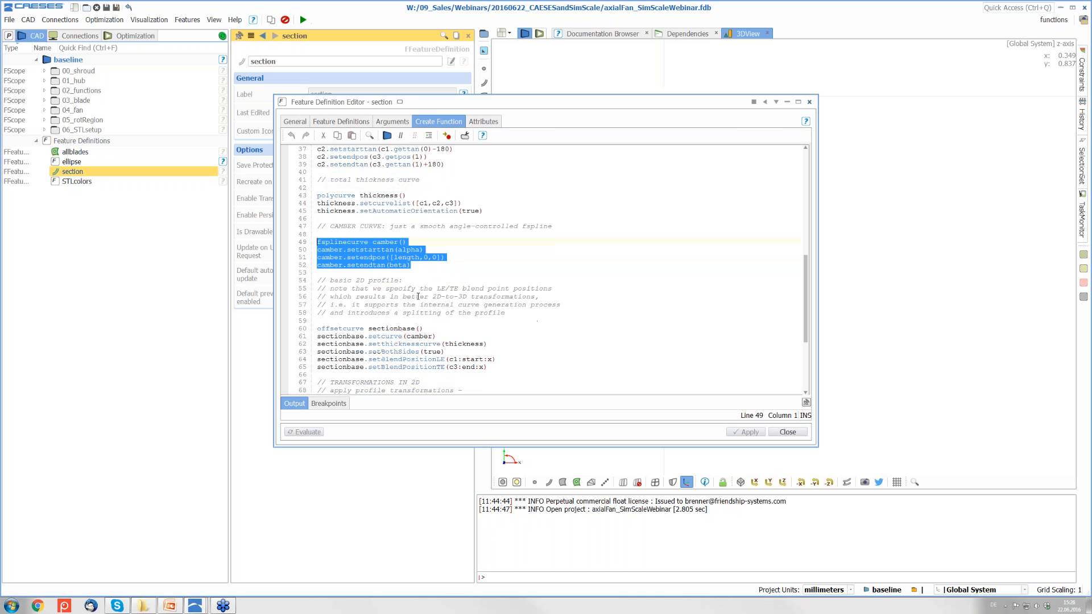
scroll(418, 297, down, 3)
drag(316, 259, 501, 296)
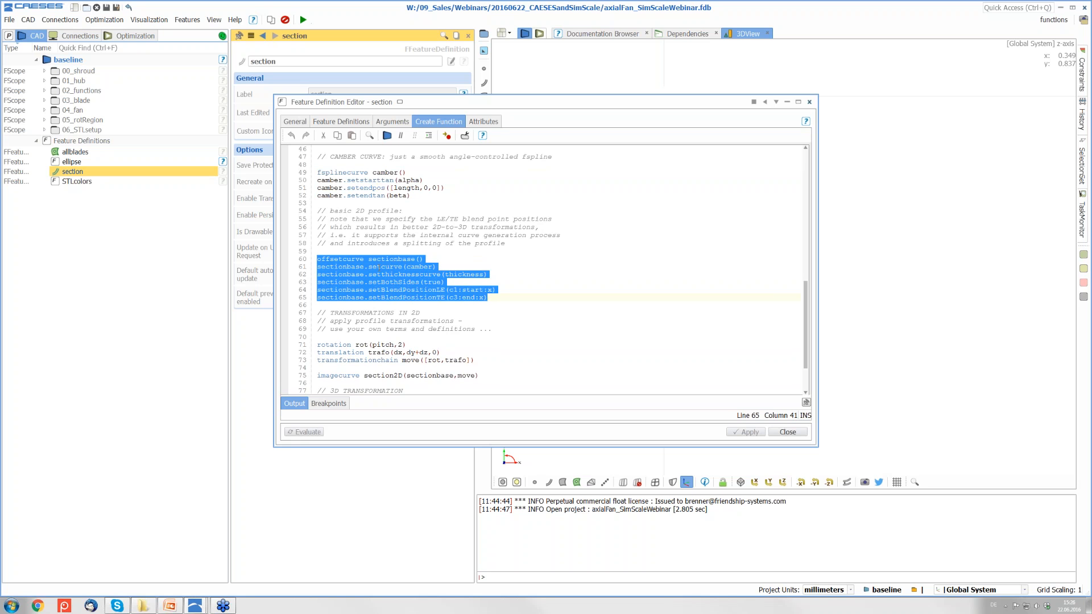
click(378, 268)
drag(436, 266, 321, 267)
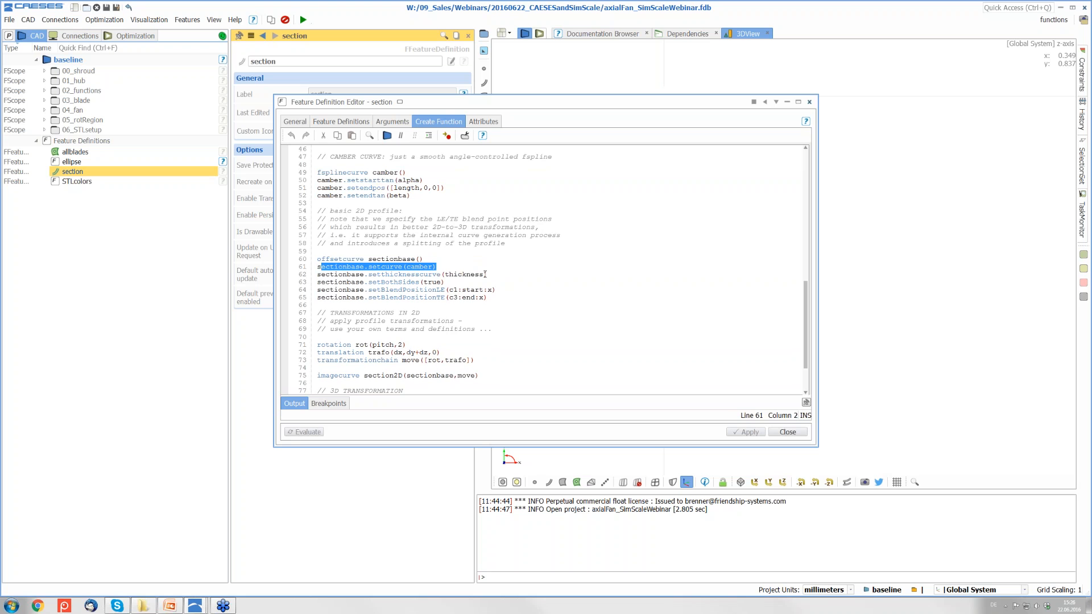
drag(486, 274, 317, 274)
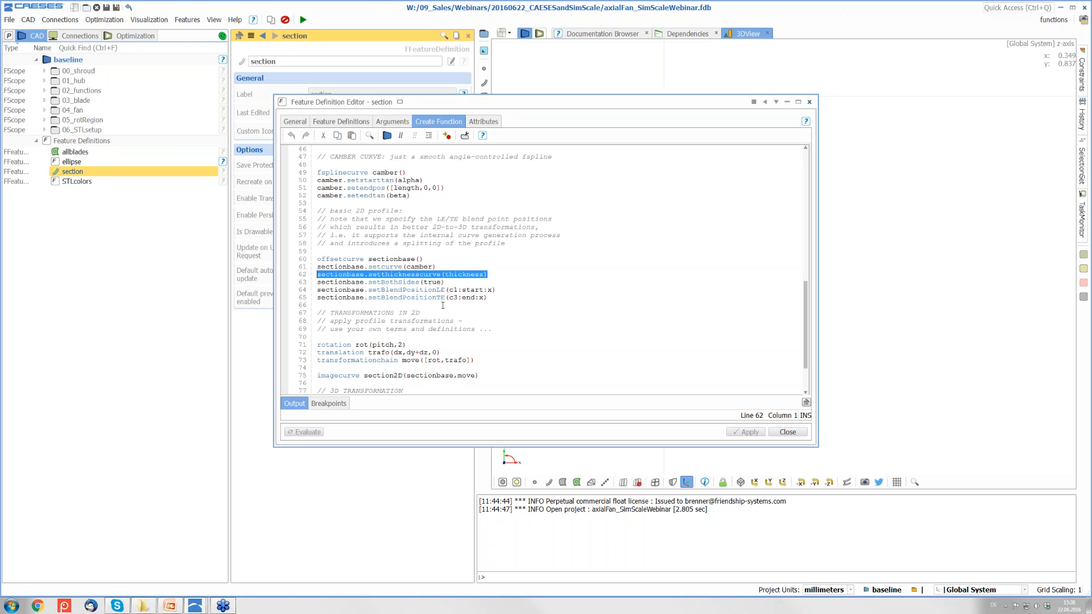
drag(444, 281, 318, 283)
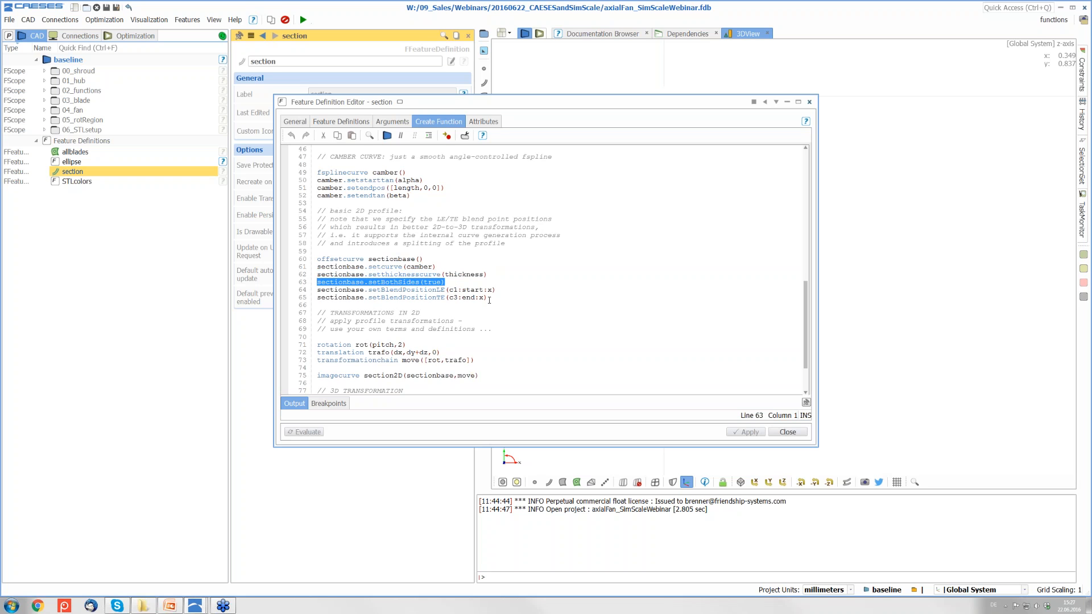
Examine the code for the 2D pitch rotation and translation and the 3D cylinder transformation of the profile
click(625, 351)
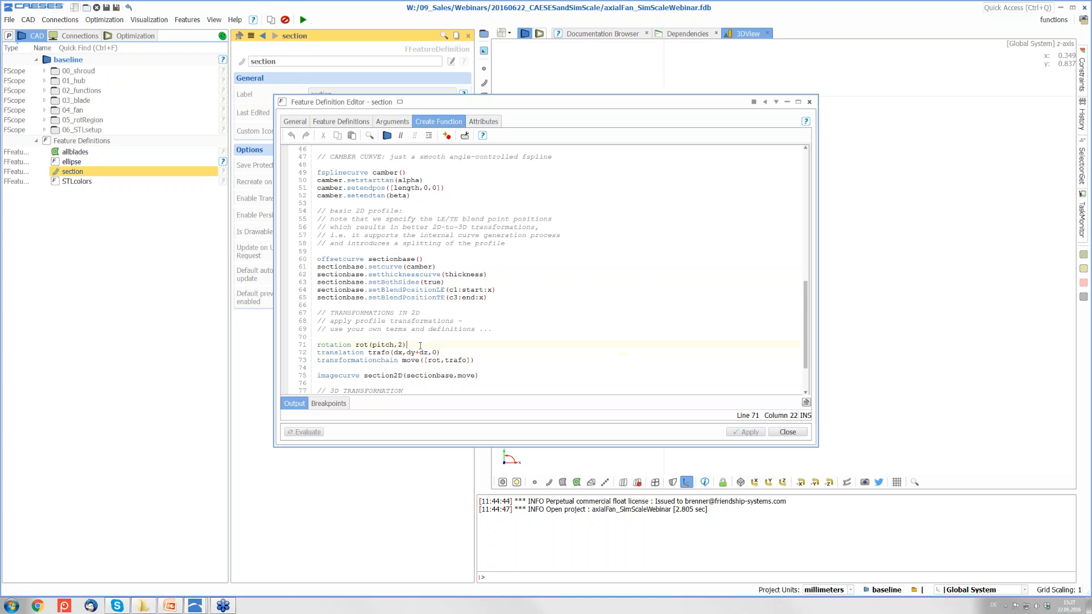
scroll(346, 342, down, 2)
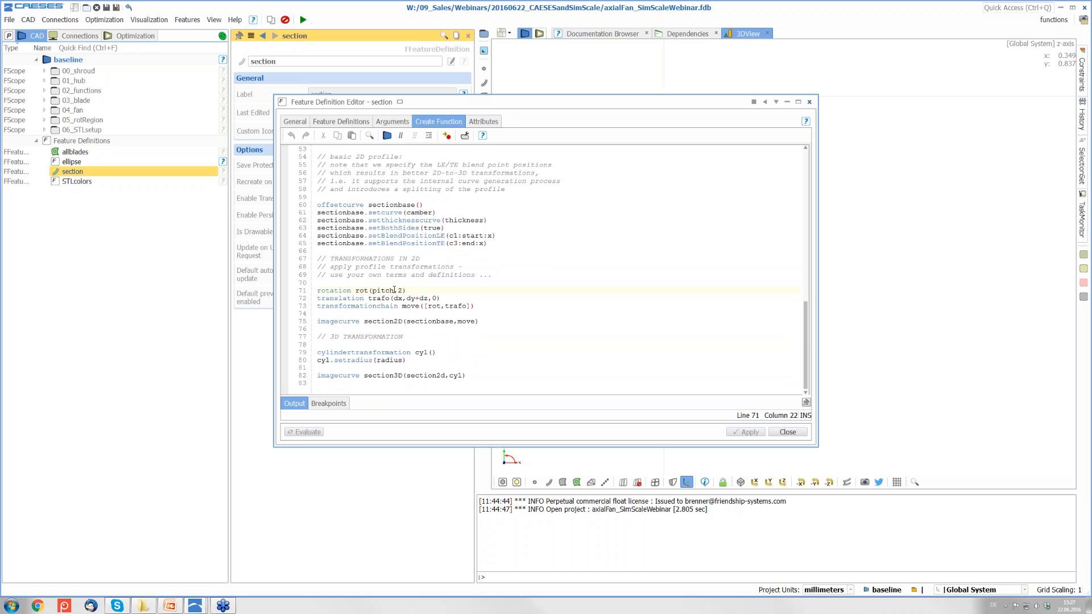
drag(394, 290, 371, 291)
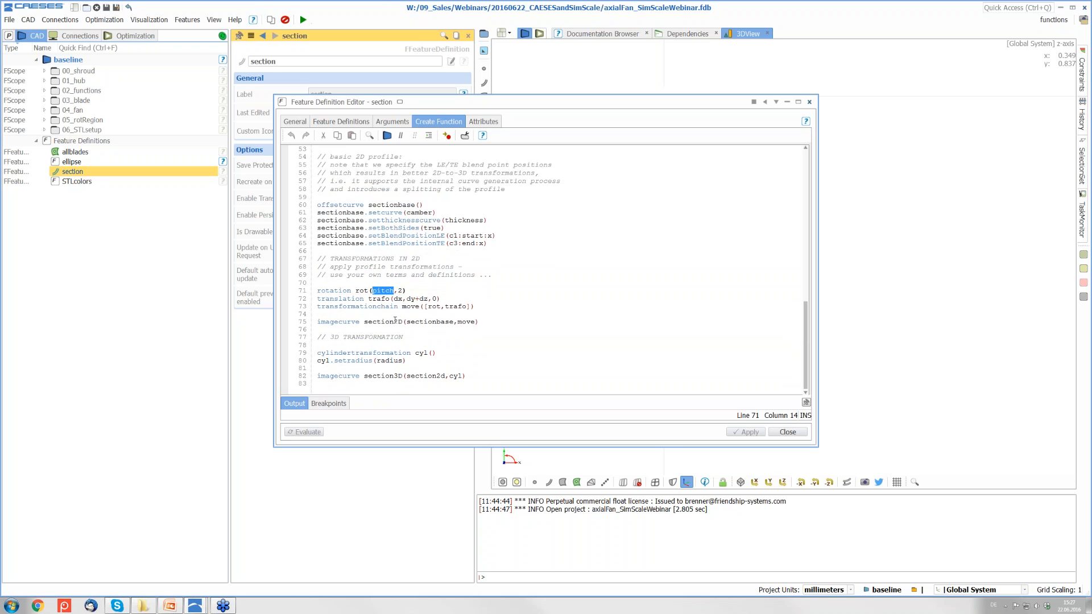
click(446, 298)
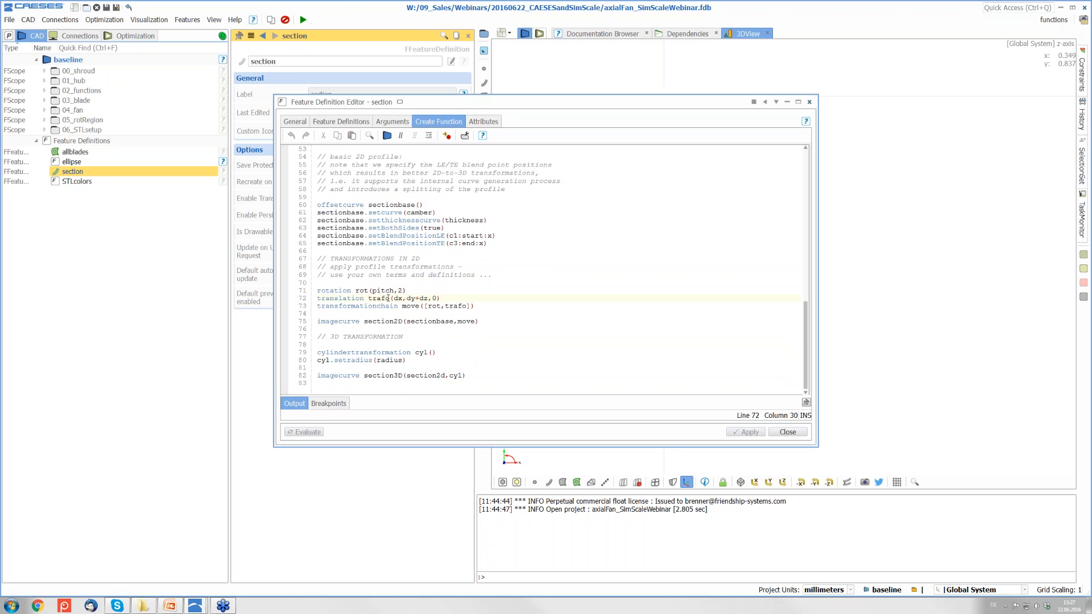
mouse_move(409, 300)
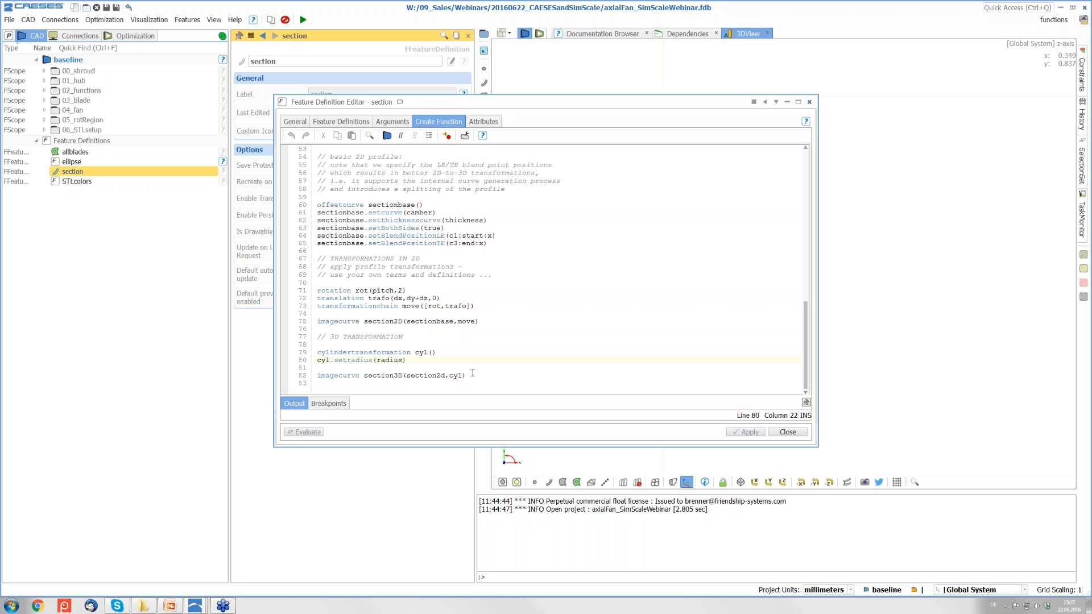
Skim the whole create function, review which attributes of the section definition are accessible, and close the editor
scroll(472, 373, up, 17)
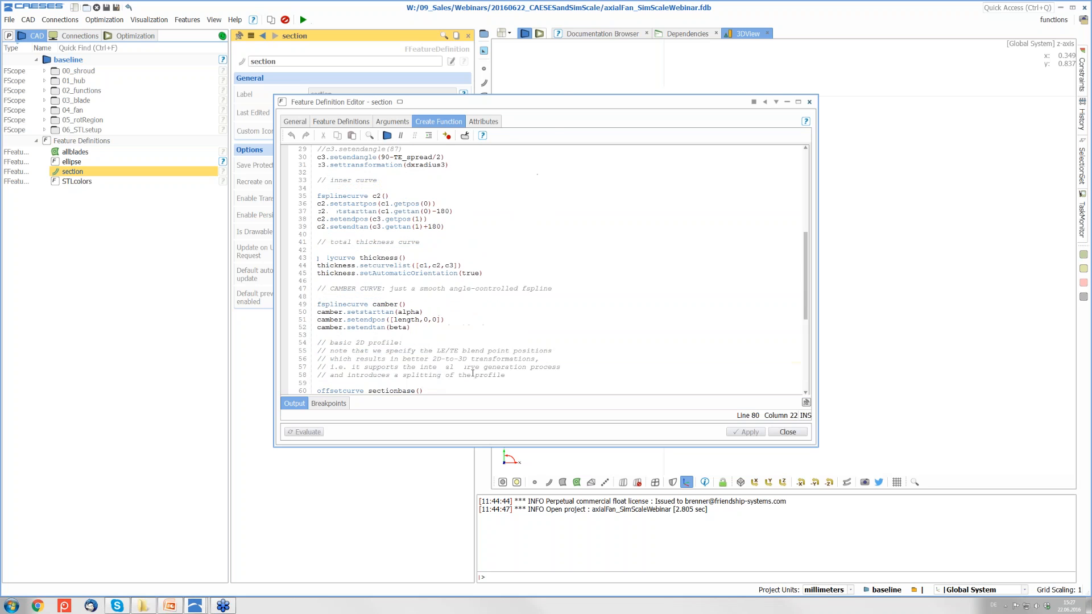
scroll(475, 270, down, 15)
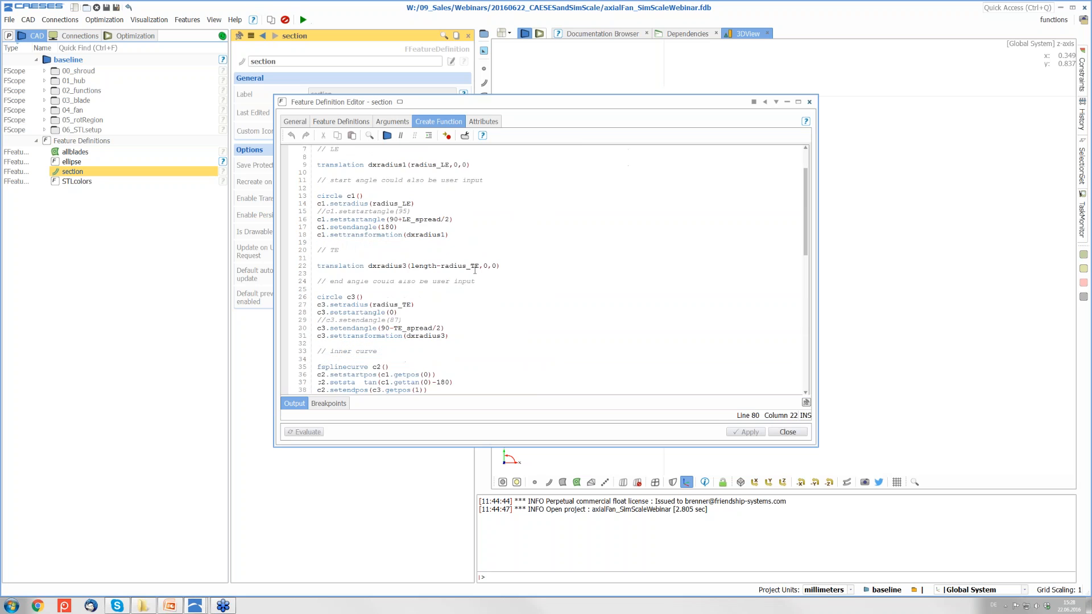
click(481, 121)
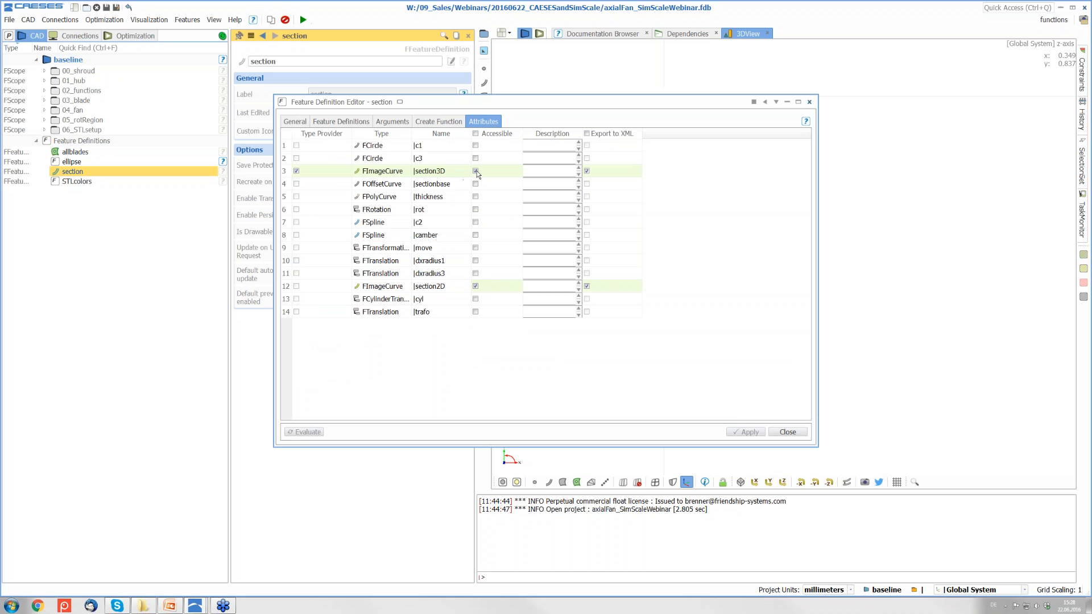
click(786, 431)
Create a feature from the section definition in the baseline project
right_click(75, 176)
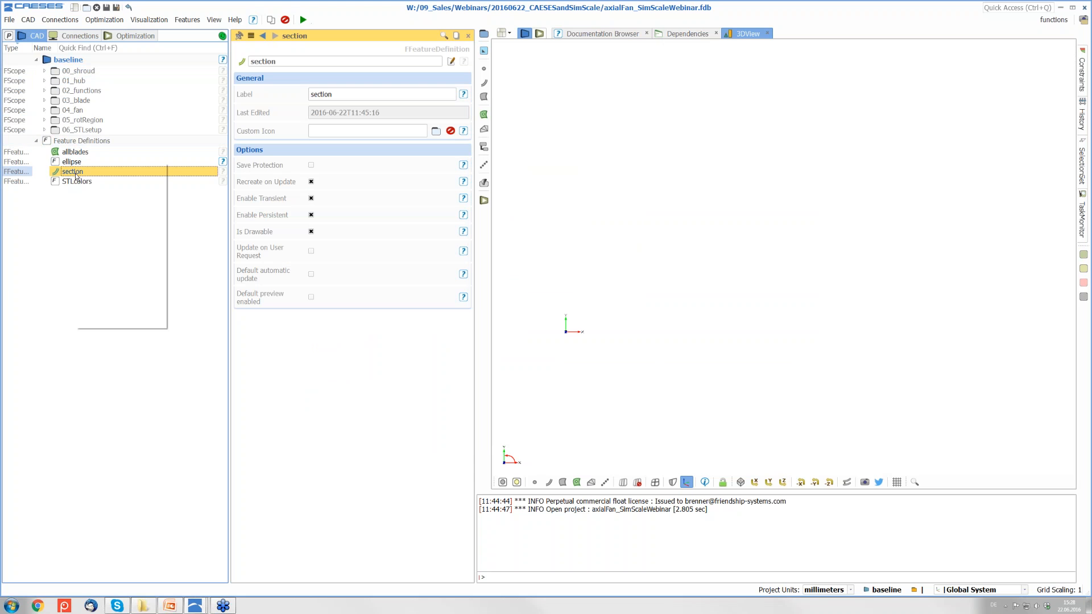
click(121, 224)
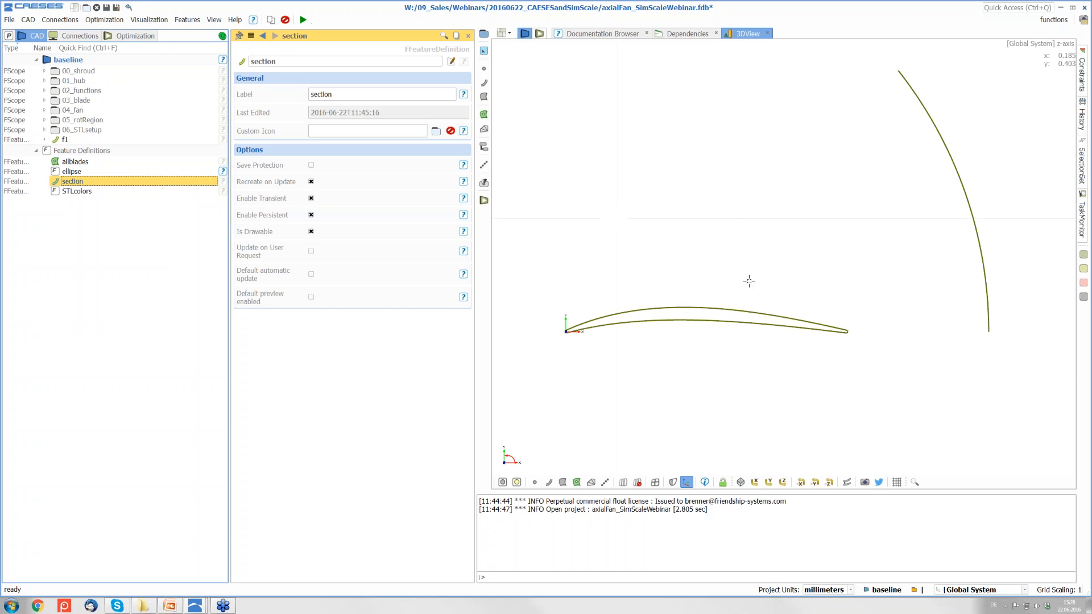
scroll(753, 357, up, 1)
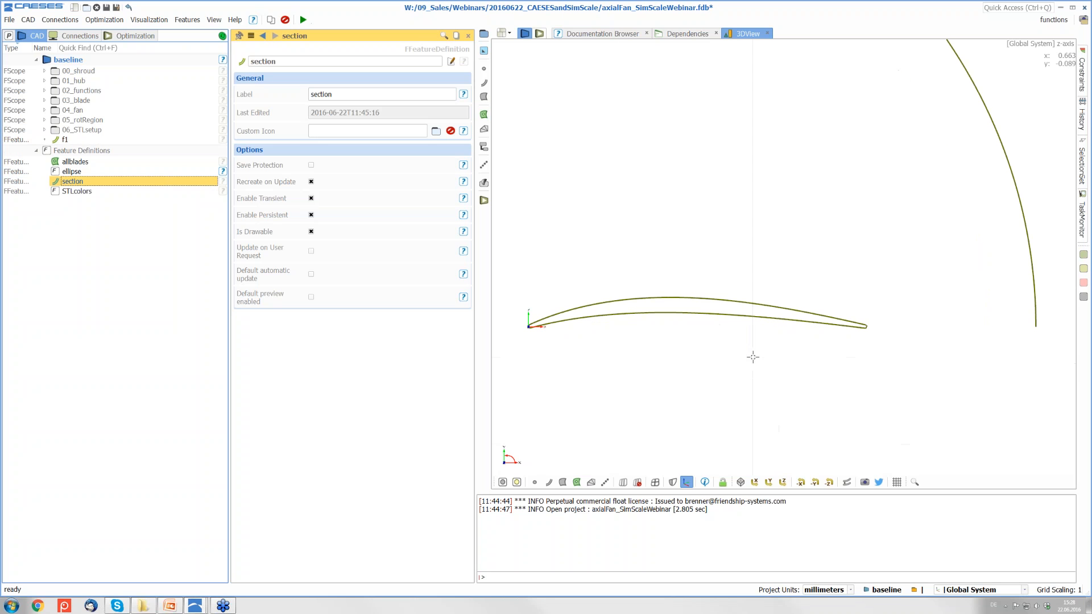
middle_drag(756, 357, 758, 396)
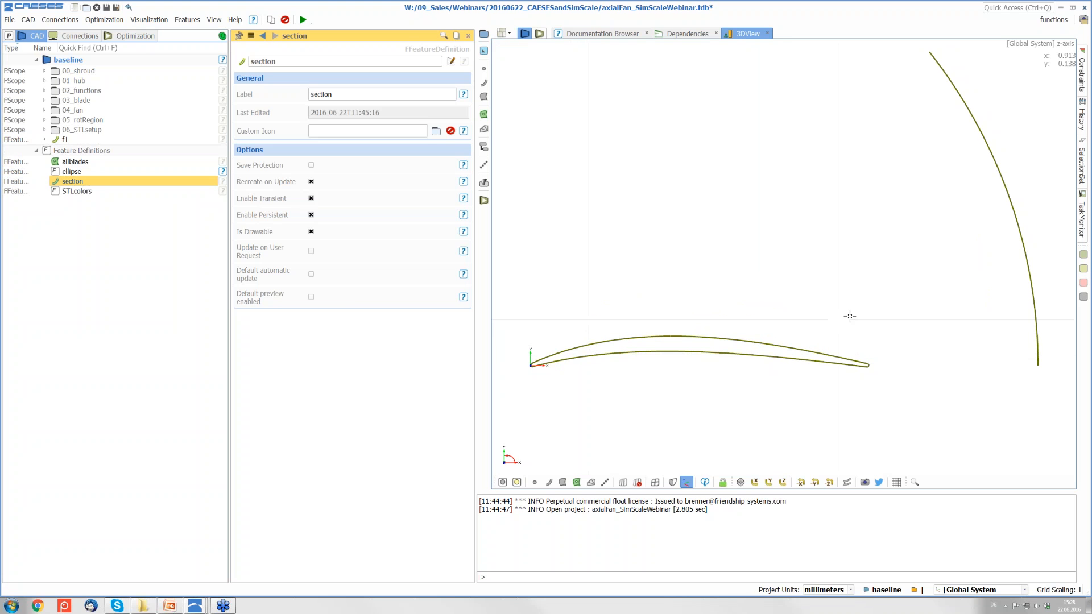
Inspect the 2D profile and its cylinder-mapped 3D curve from an oblique angle, and return to the z-axis view of the profile
scroll(855, 324, down, 4)
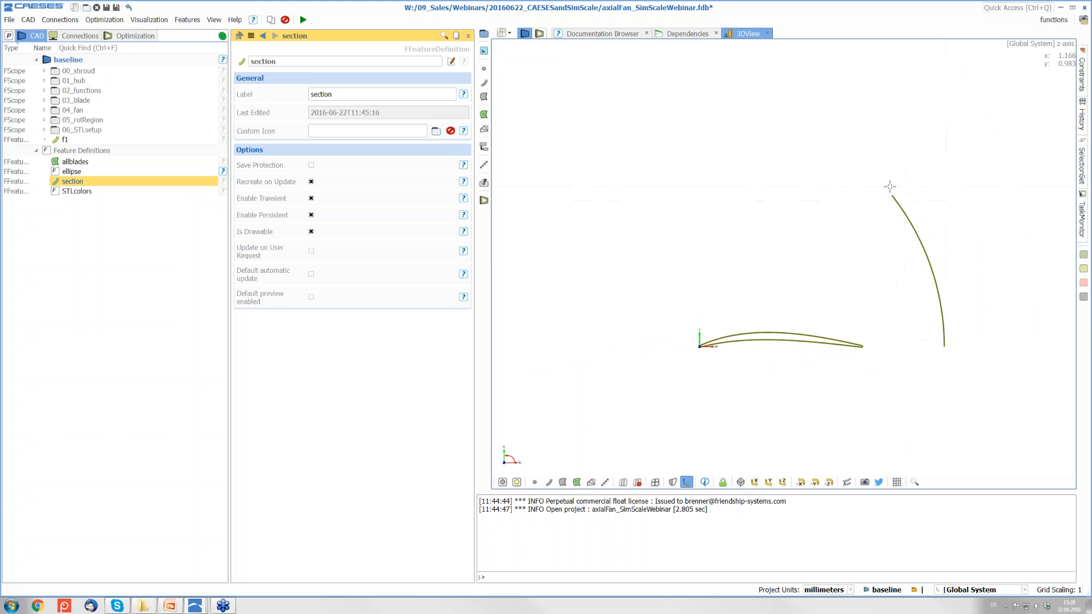
drag(890, 187, 773, 285)
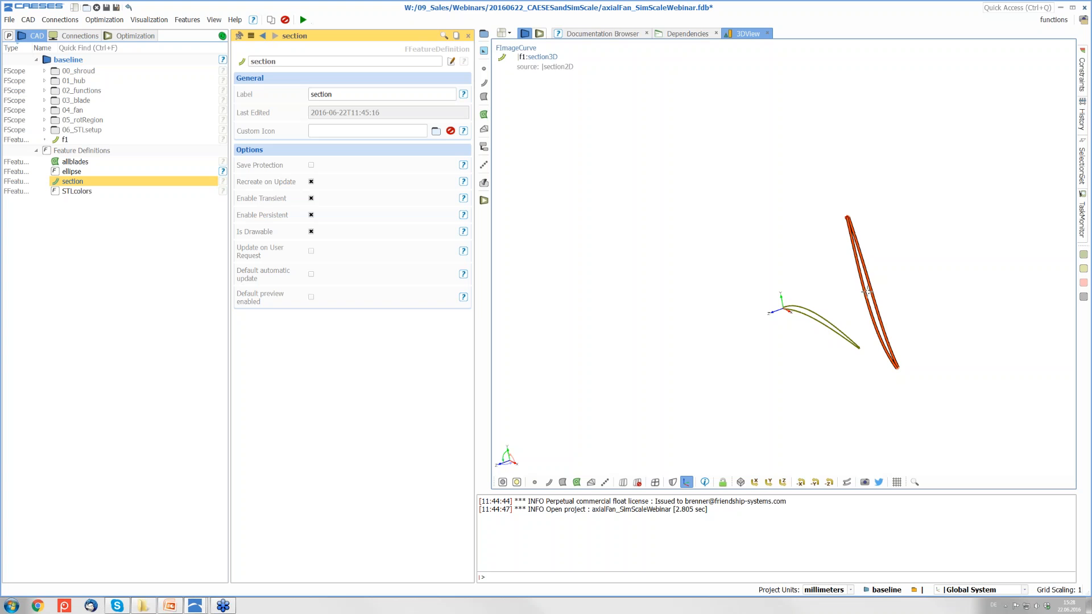
drag(867, 292, 928, 245)
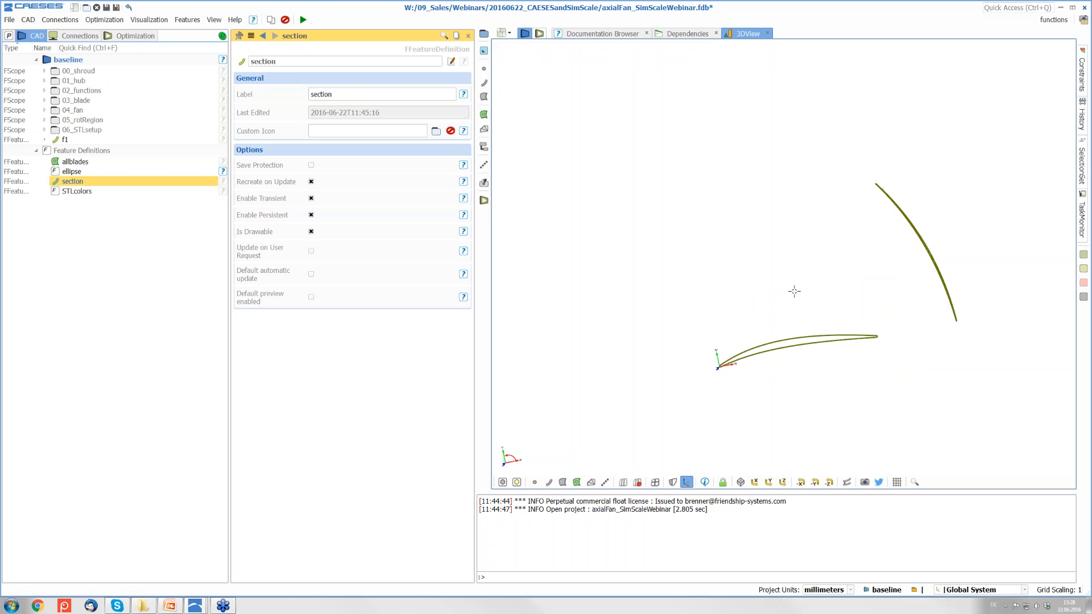
click(782, 483)
scroll(658, 431, up, 2)
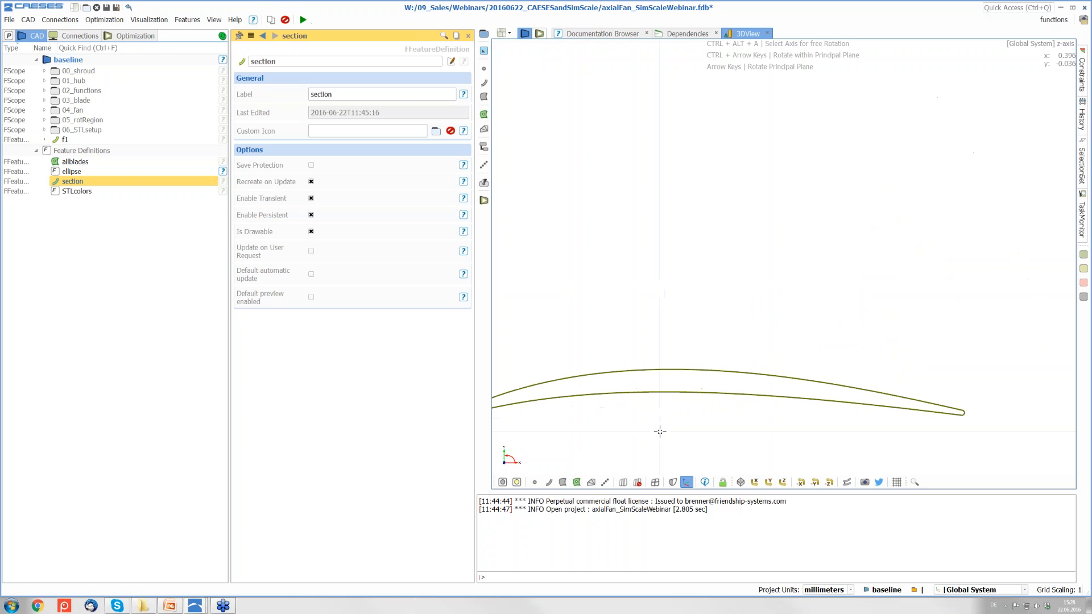
middle_drag(719, 389, 733, 295)
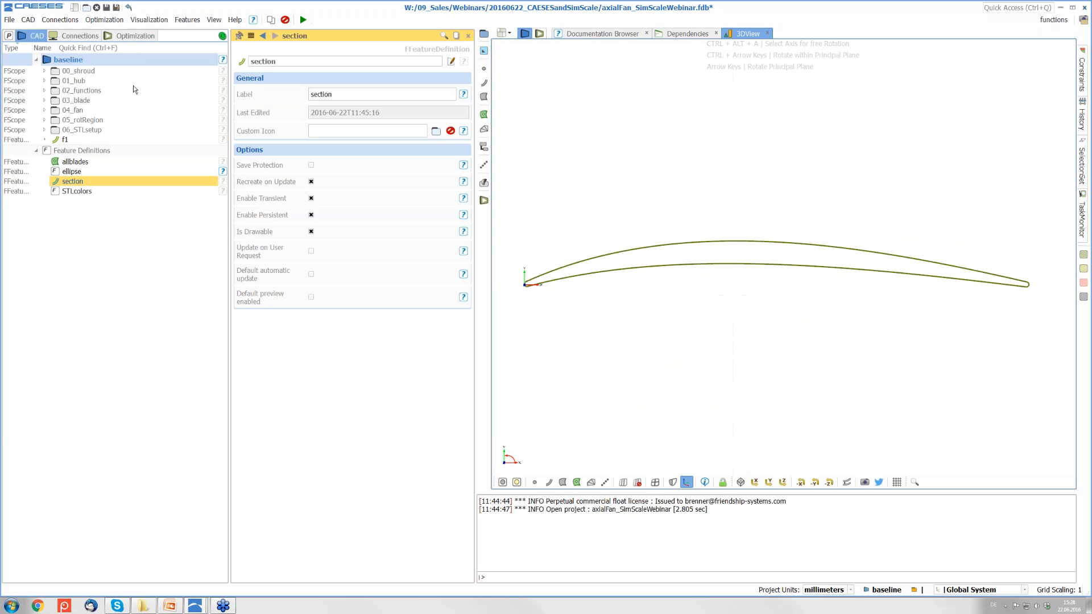
Try a camber length of 2 on the new section feature f1 and set it back to 1
click(64, 140)
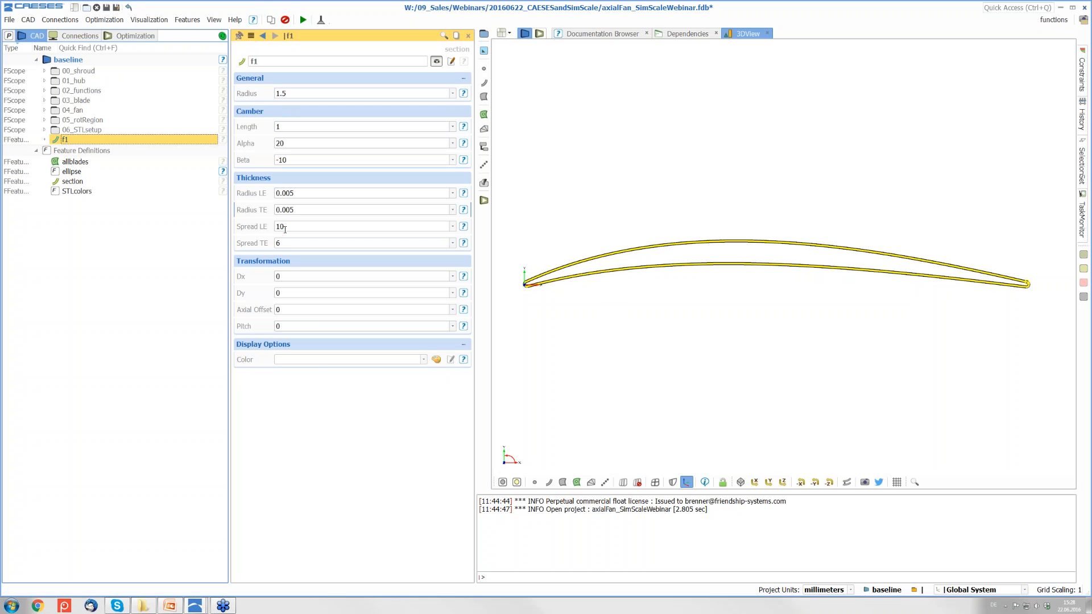
click(284, 127)
key(BackSpace)
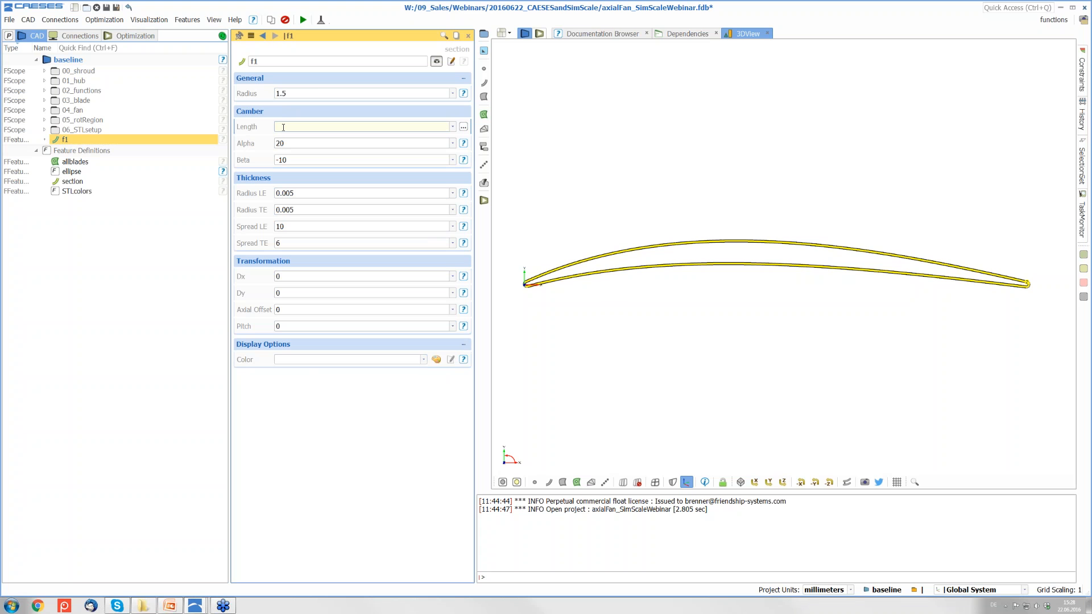
text(2)
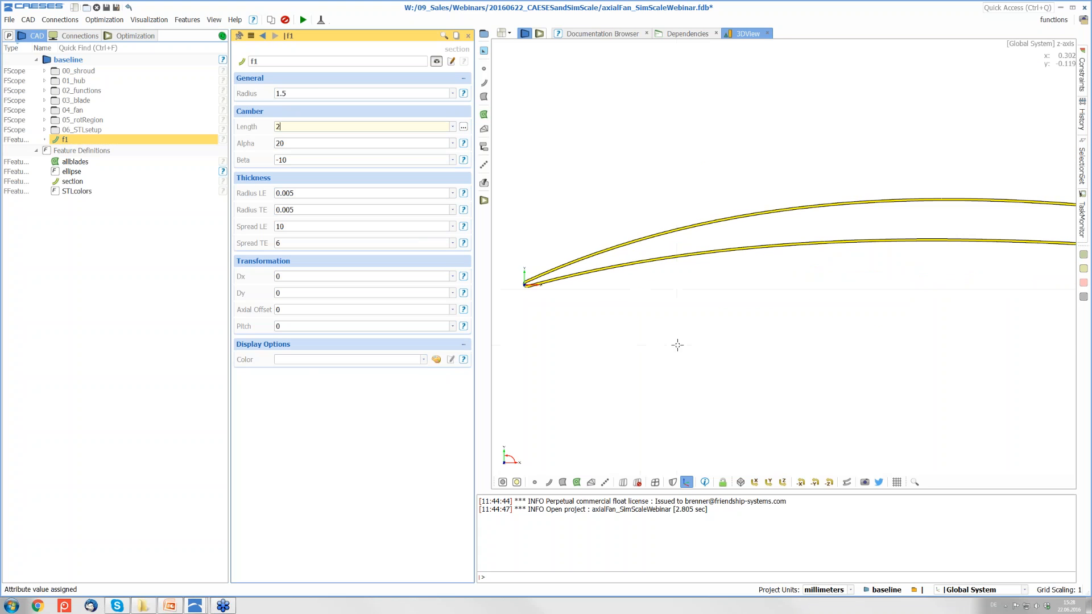
scroll(677, 345, down, 5)
scroll(677, 345, up, 1)
key(BackSpace)
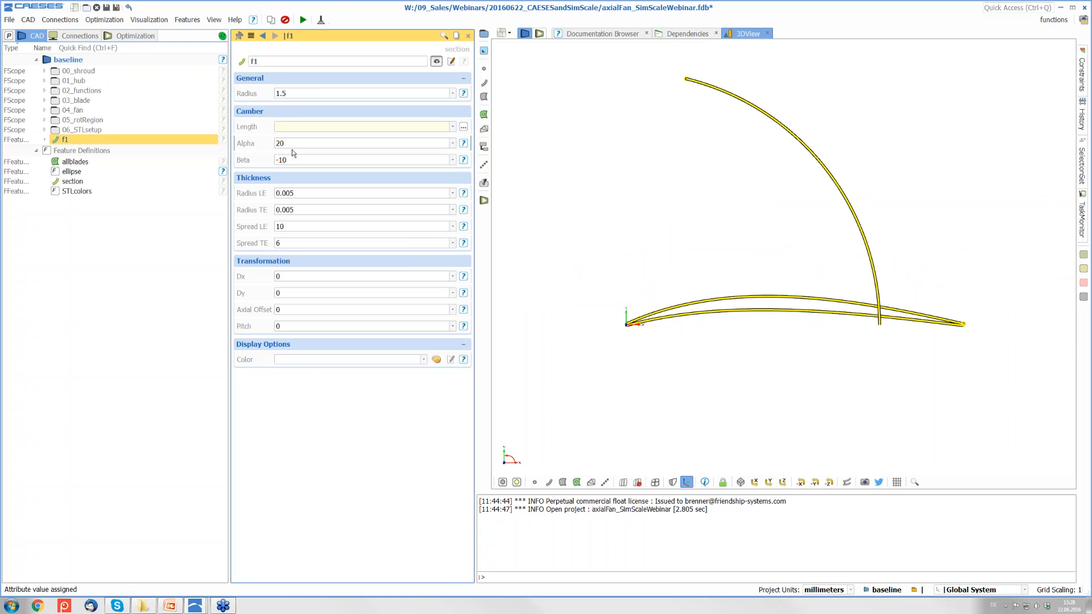
text(1)
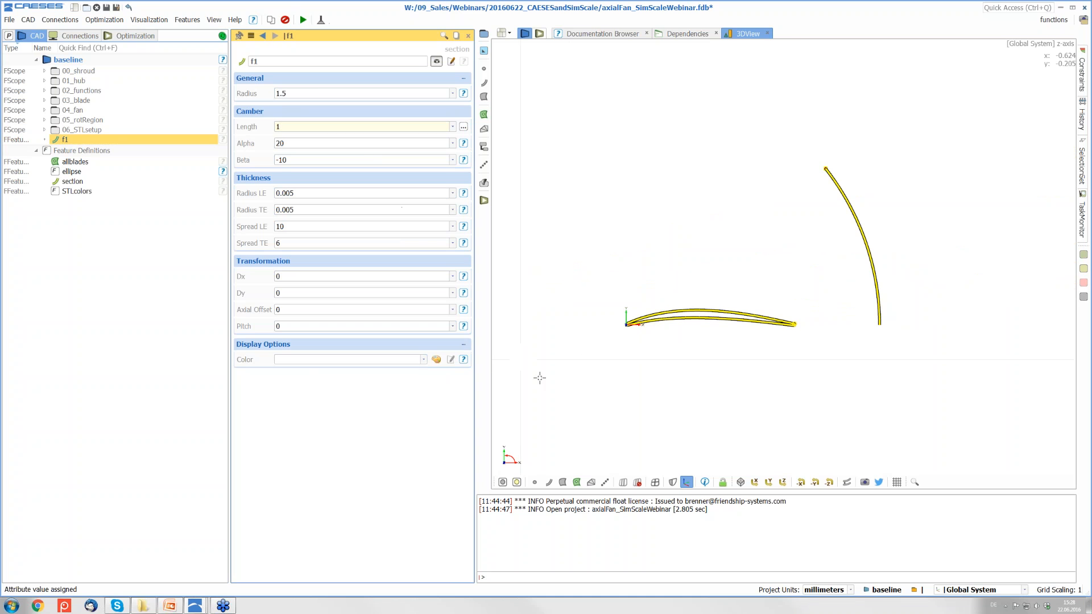
Set the camber angle Alpha of the section feature f1 to 30
scroll(581, 357, up, 4)
scroll(648, 345, up, 1)
middle_drag(736, 343, 576, 349)
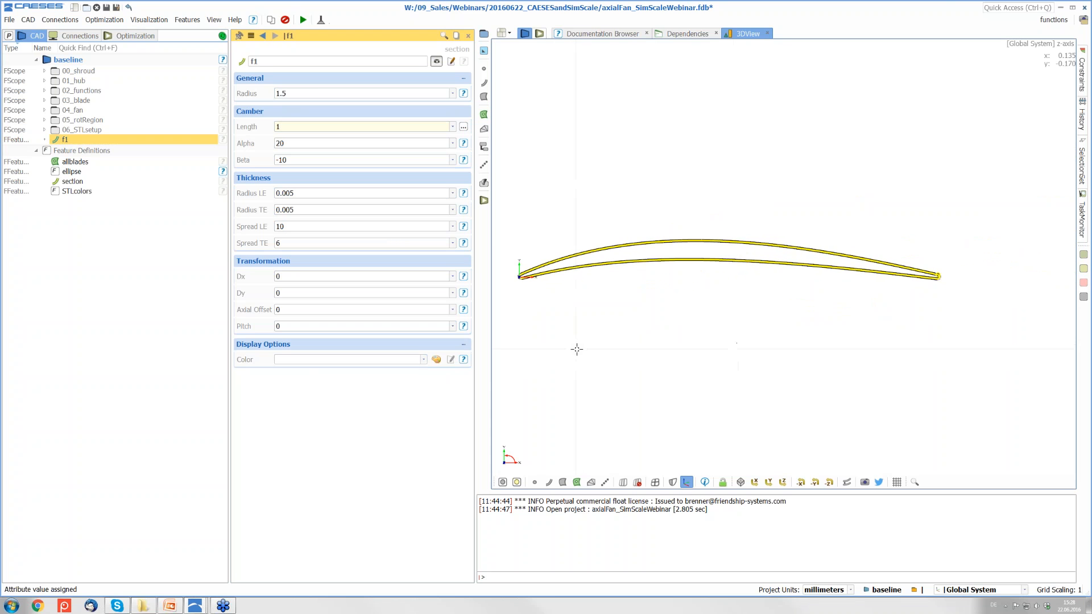
scroll(577, 349, up, 2)
scroll(580, 351, down, 2)
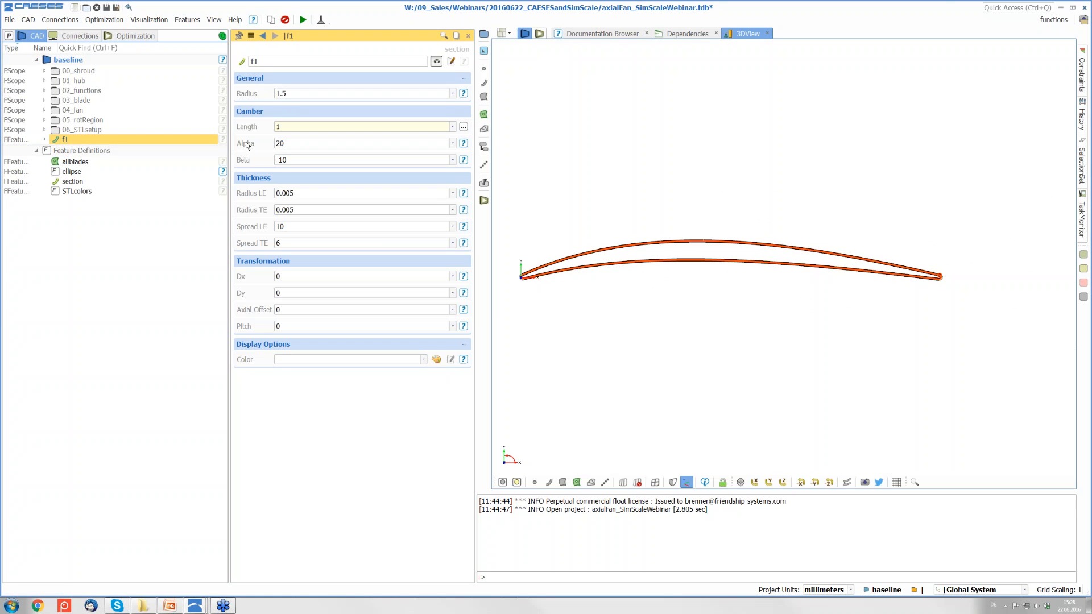
double_click(280, 143)
text(30)
key(Return)
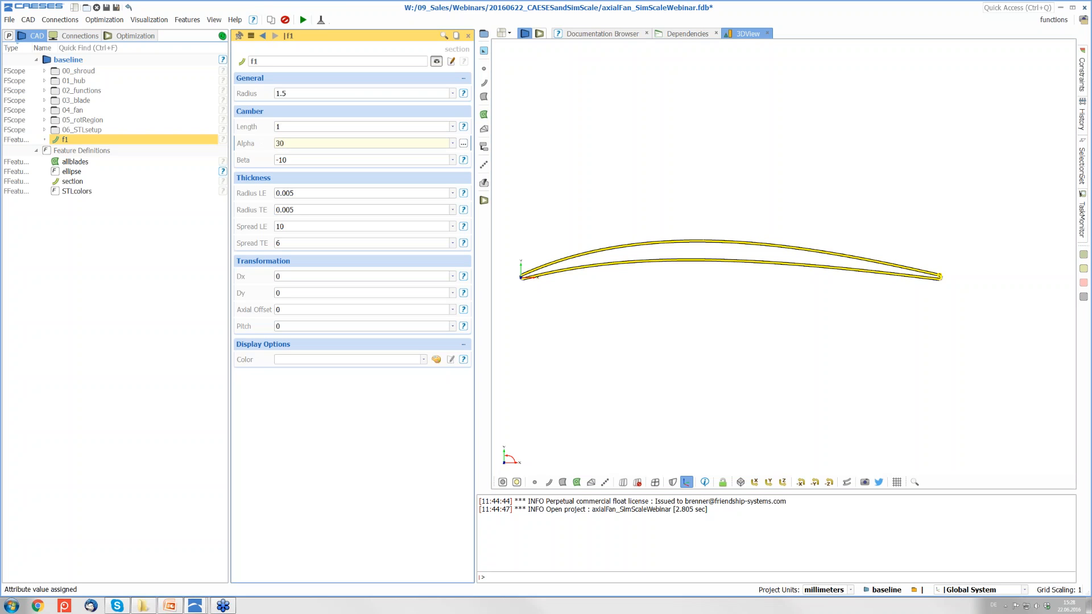
Set the camber angle Alpha of the section feature f1 to 20
key(BackSpace)
key(BackSpace)
text(20)
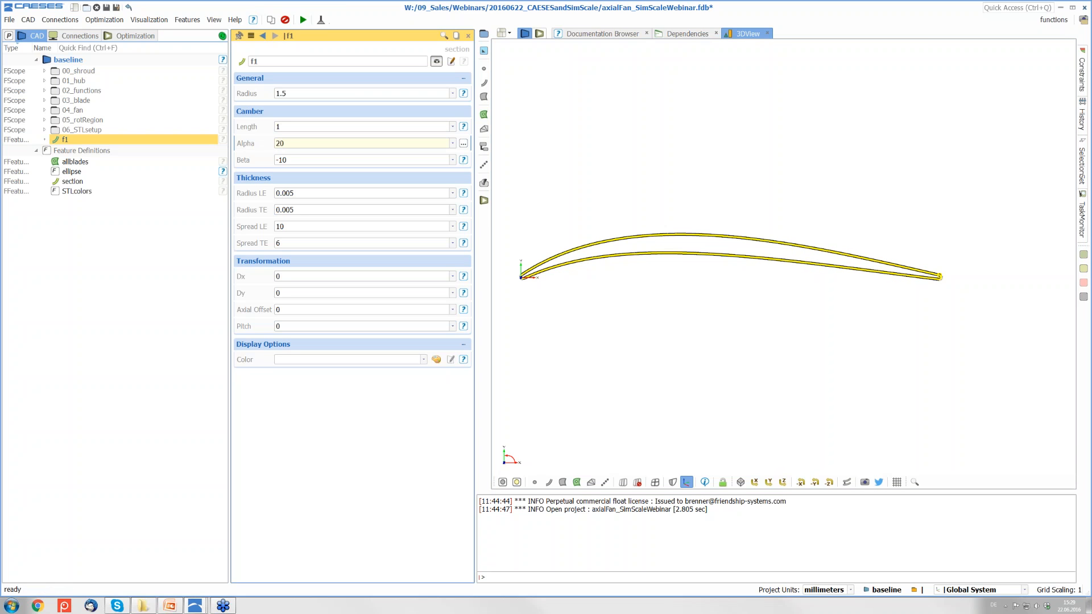
key(Return)
Try a camber angle Beta of -20 on the section feature f1 and set it back to -10
click(295, 164)
key(BackSpace)
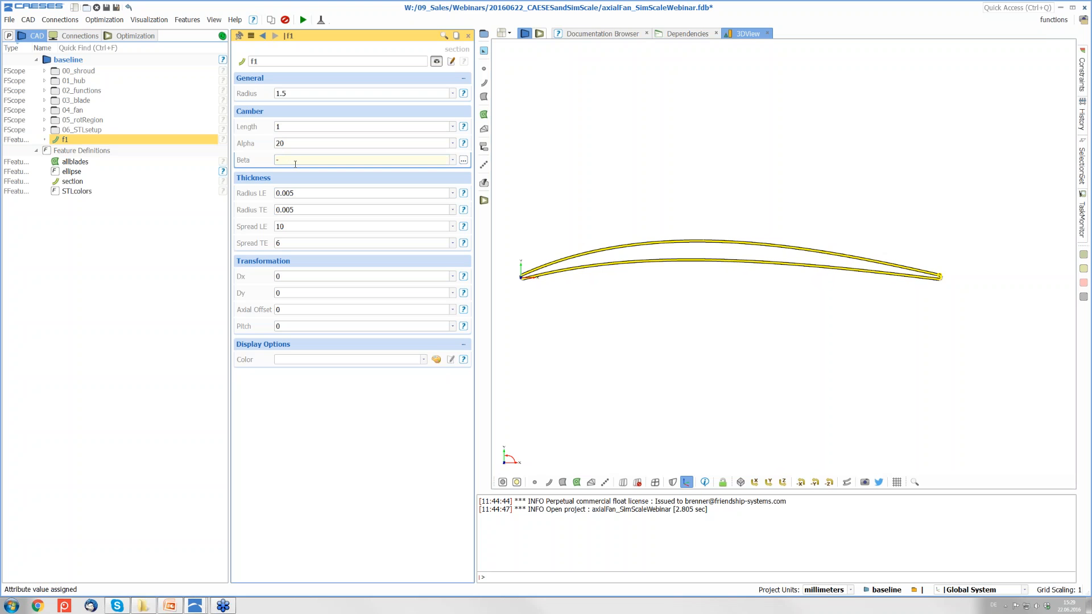
text(20)
key(Return)
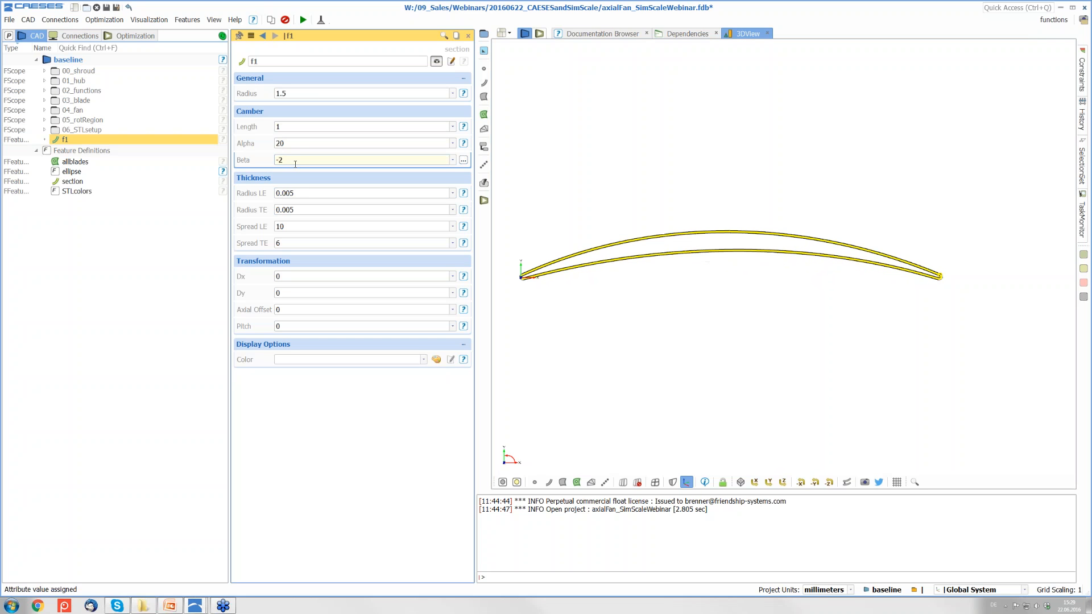
text(10)
key(Return)
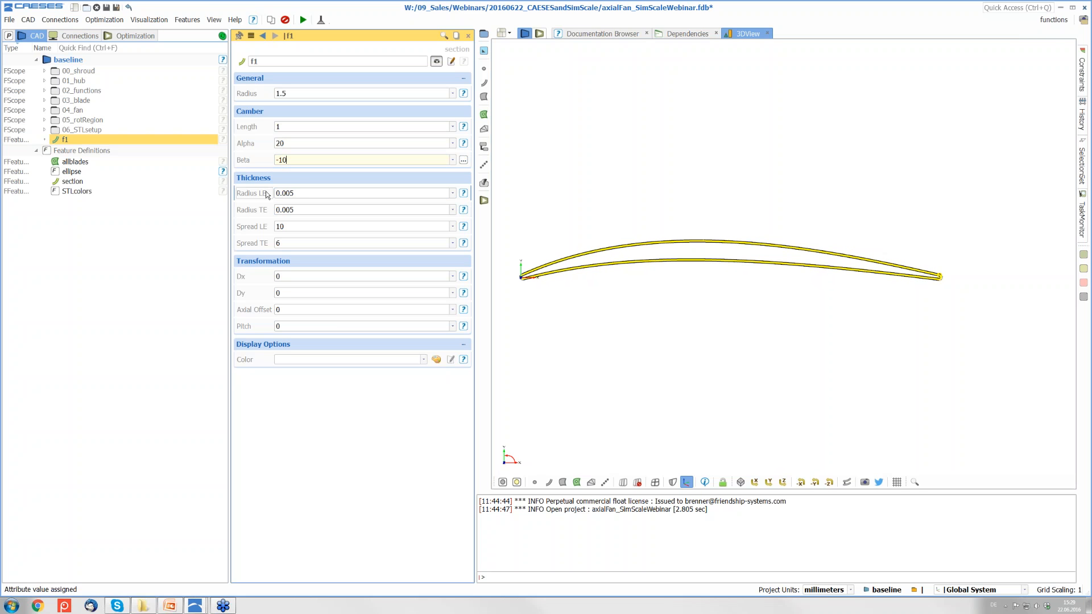
Try a leading-edge radius of 0.05 on the section feature f1 and set it back to 0.005
click(299, 192)
key(BackSpace)
key(BackSpace)
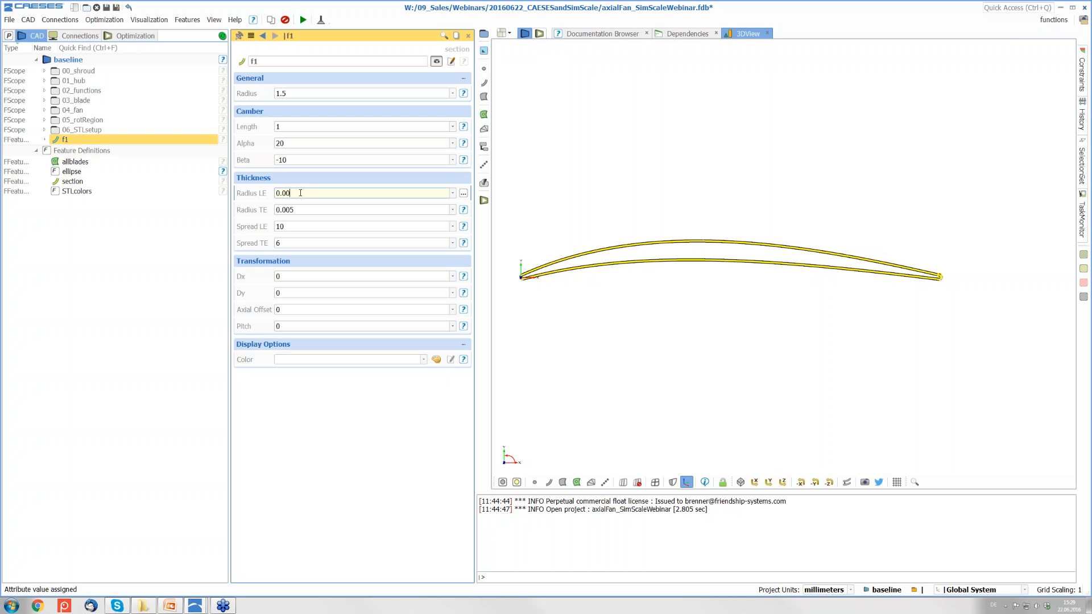
text(5)
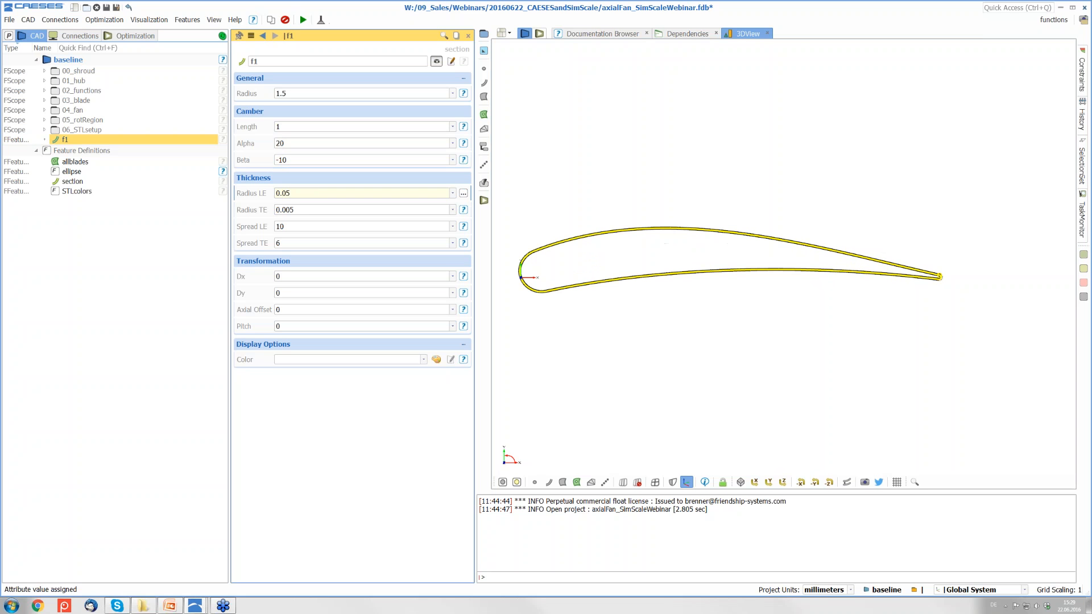
key(BackSpace)
text(05)
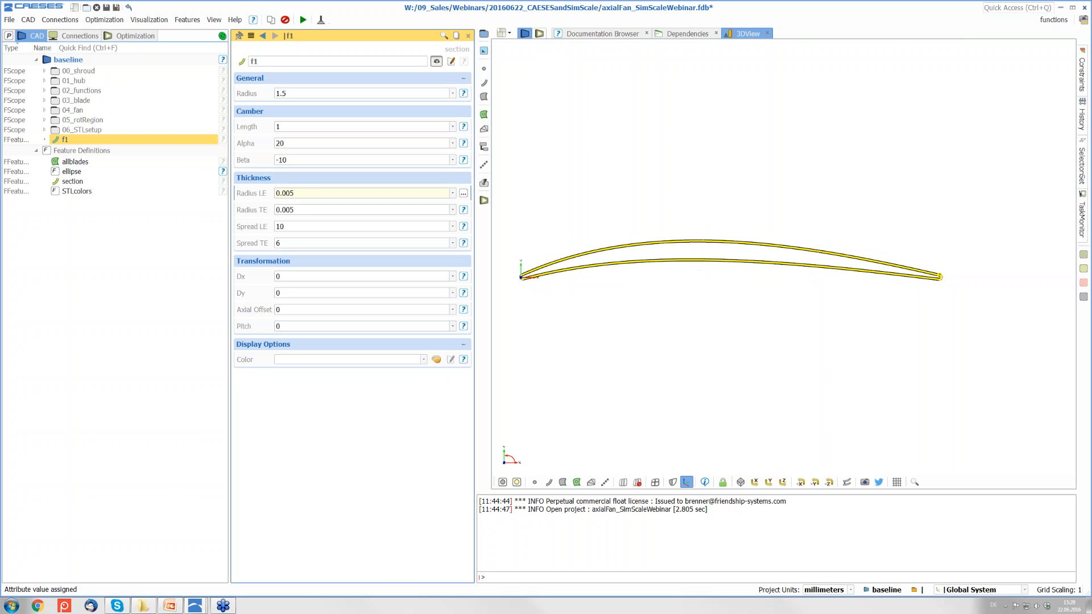
Try a Spread LE of 20 on f1, set it back to 10, and re-enter 6 as Spread TE
click(297, 227)
key(BackSpace)
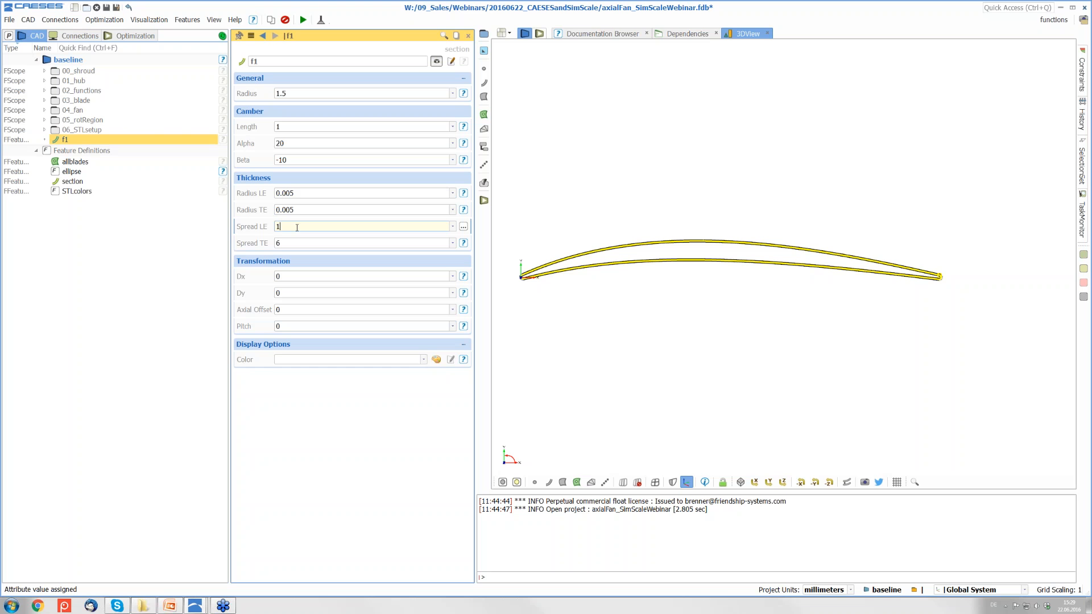
key(BackSpace)
text(20)
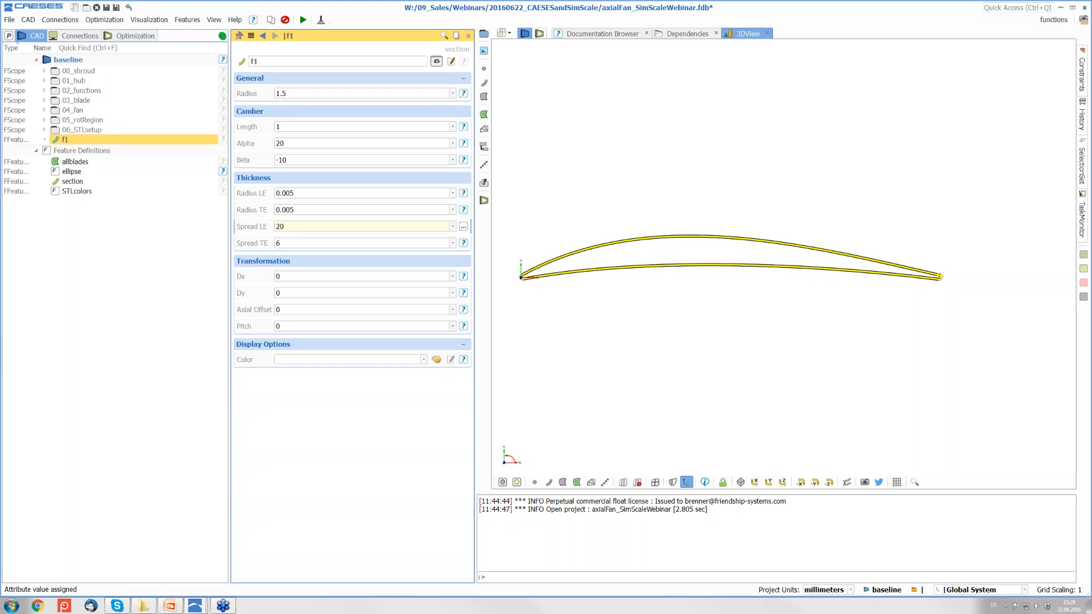
key(BackSpace)
key(BackSpace)
text(1)
click(281, 242)
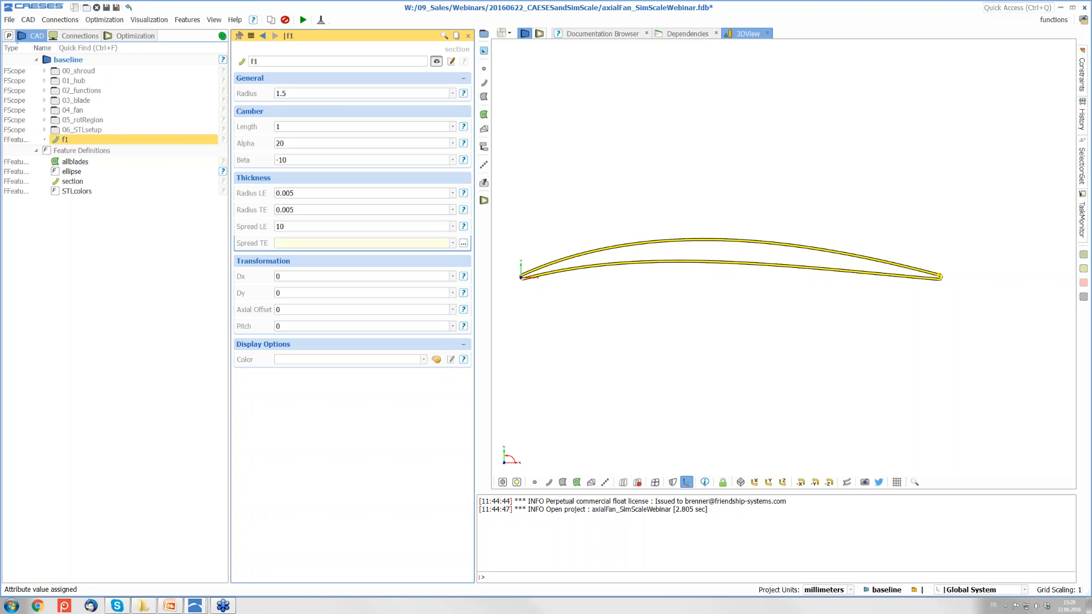
text(6)
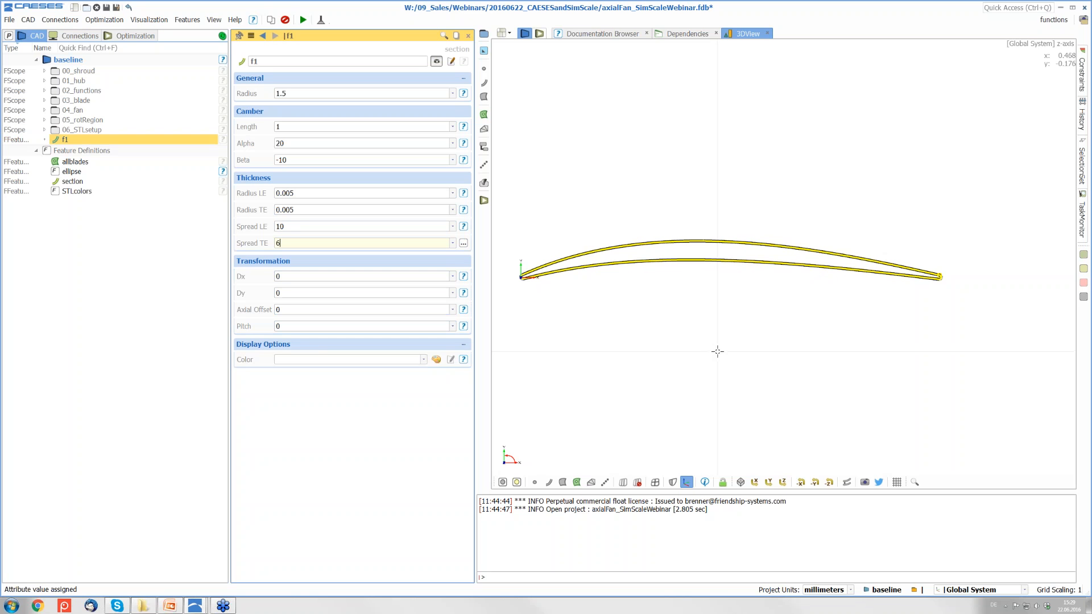
Set the Pitch of the section feature f1 to 20
click(324, 326)
text(20)
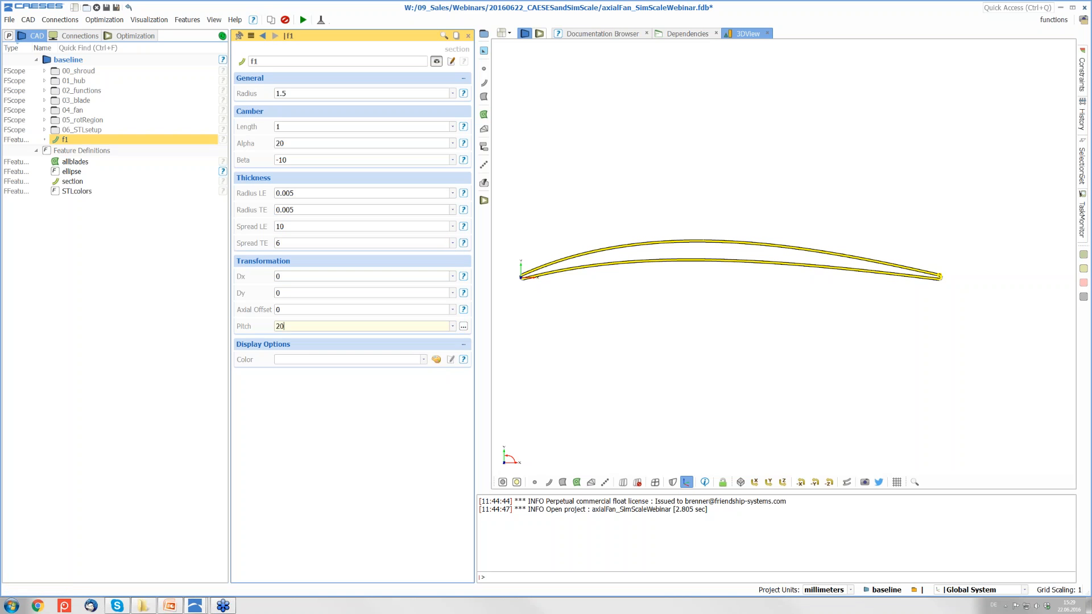
key(Return)
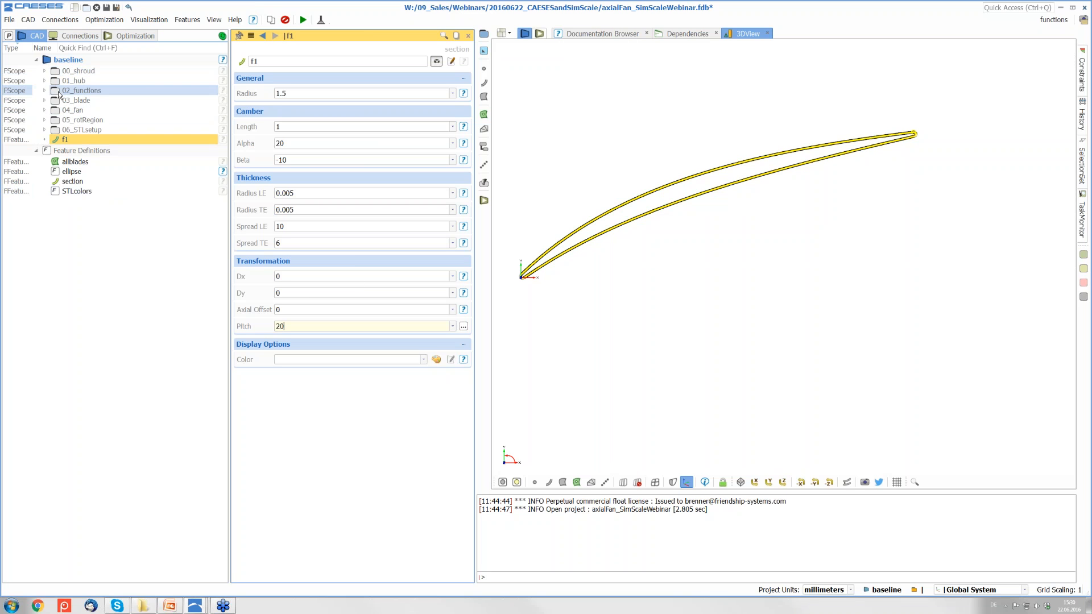
Show the 02_functions curves in an additional 3D view in place of f1, with curve display turned off in the main 3D view
click(509, 34)
click(535, 171)
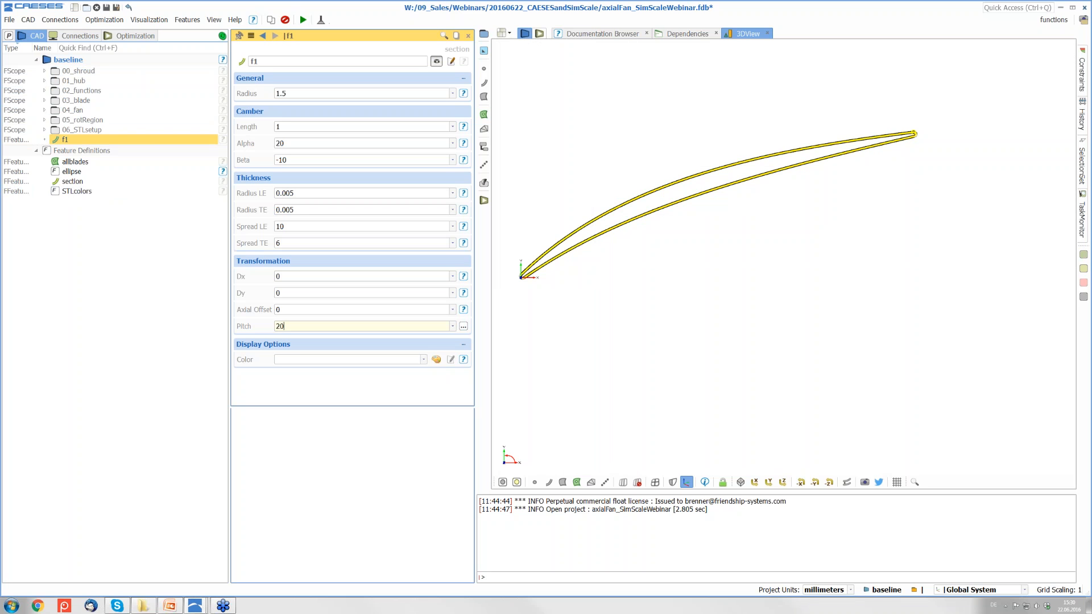
click(55, 140)
click(55, 91)
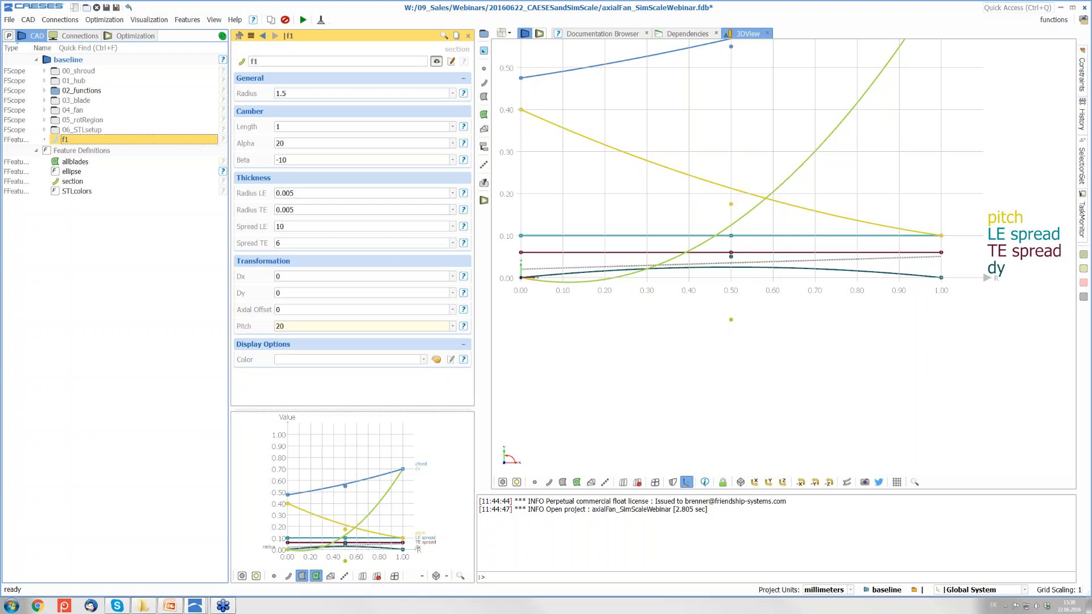
click(546, 485)
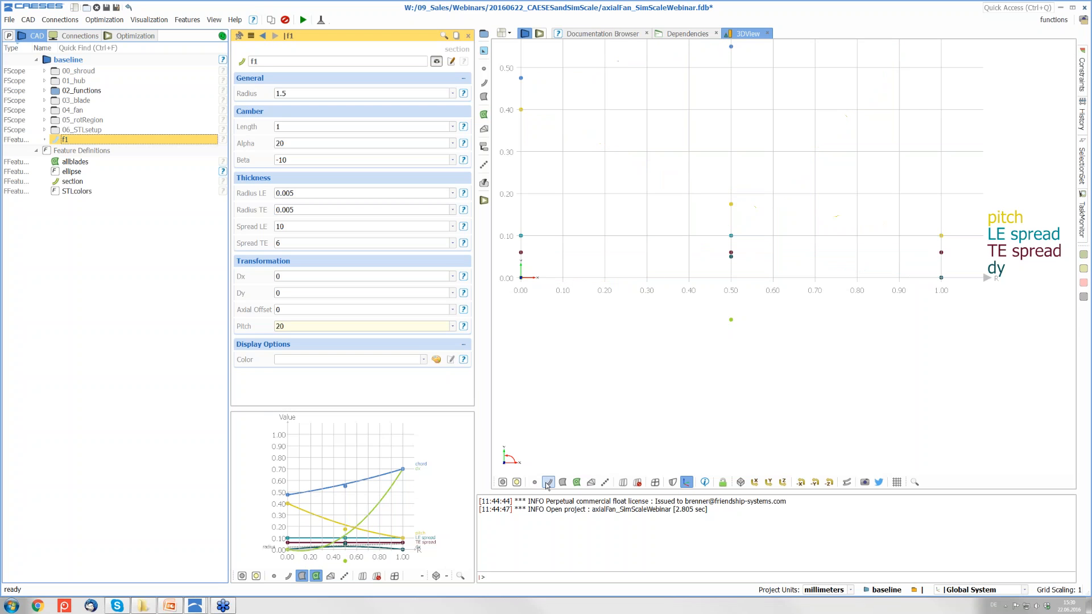
scroll(705, 432, down, 10)
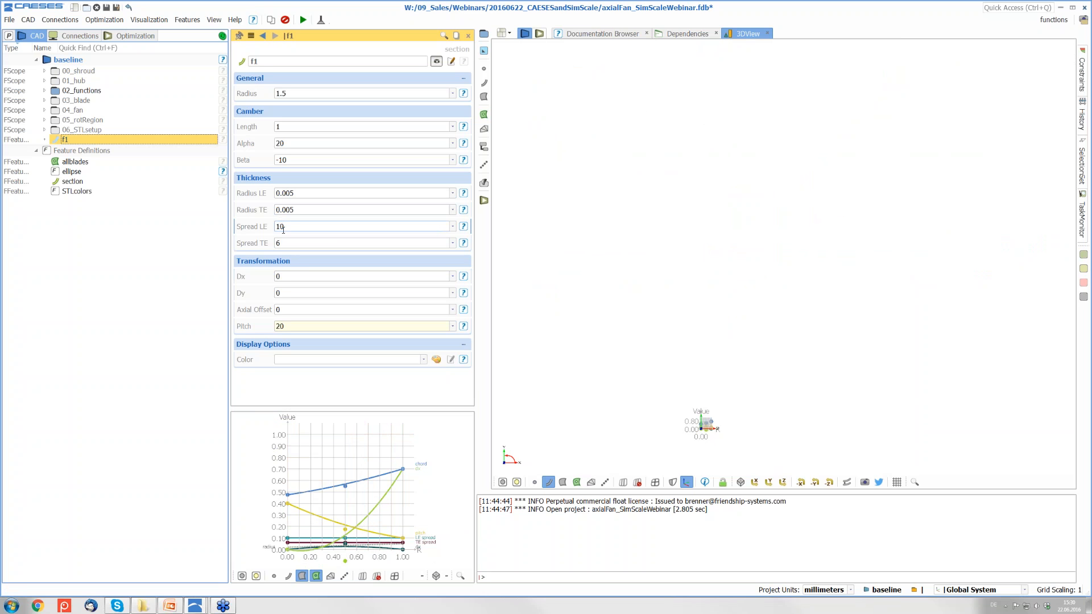
Examine how the sections curve engine in the 03_blade surface scope links the section definition's parameters to the 02_functions curves
click(45, 90)
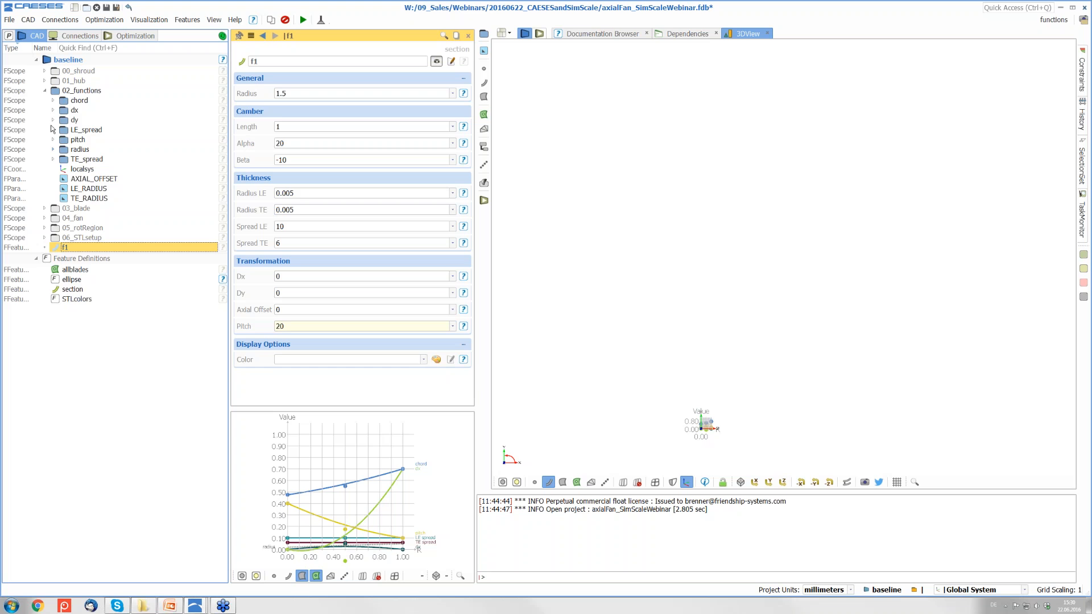
click(45, 91)
click(45, 100)
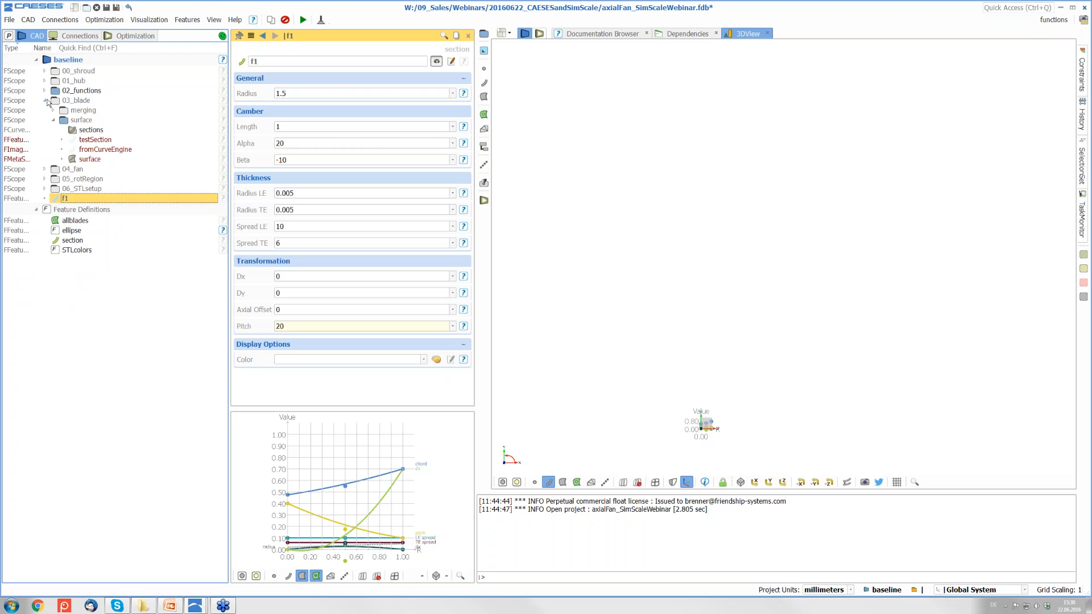
click(91, 130)
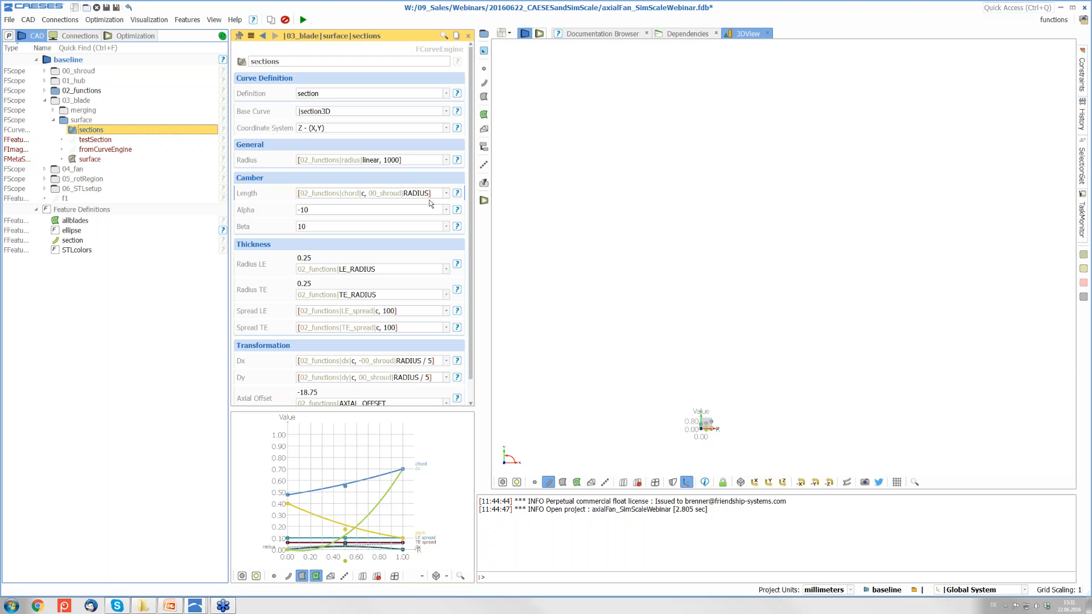
Compare the blade's meta surface with the sections curve engine, checking the engines assigned at its begin and end definitions
click(90, 159)
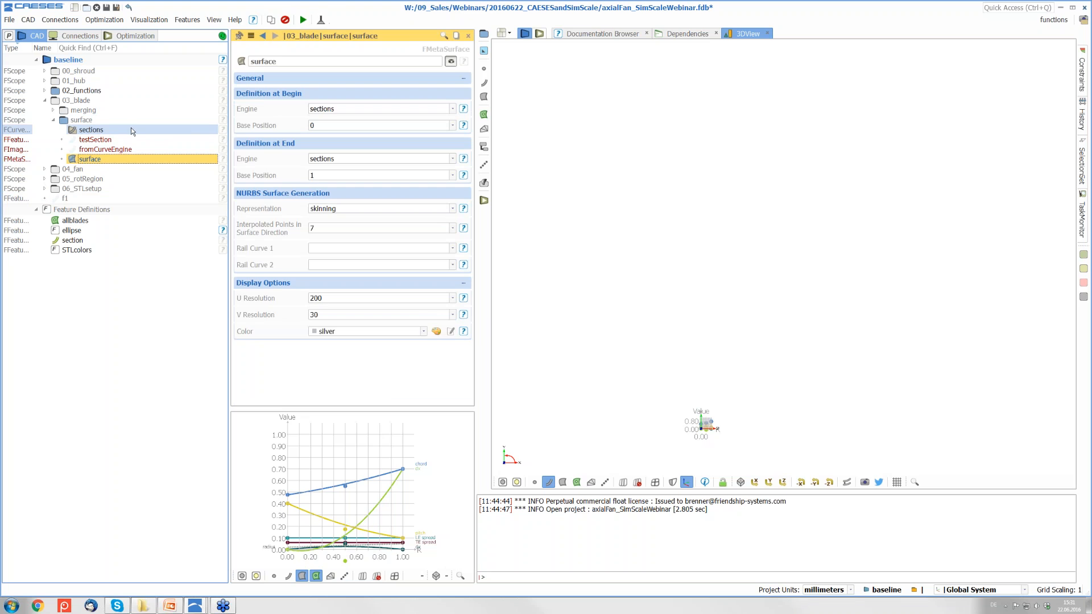
click(91, 130)
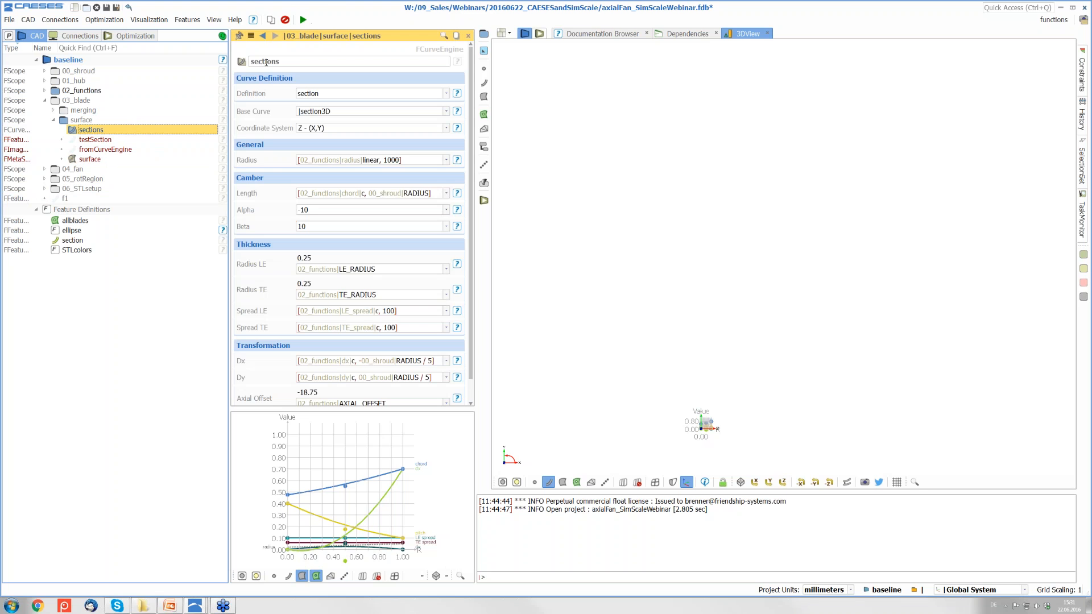
click(114, 162)
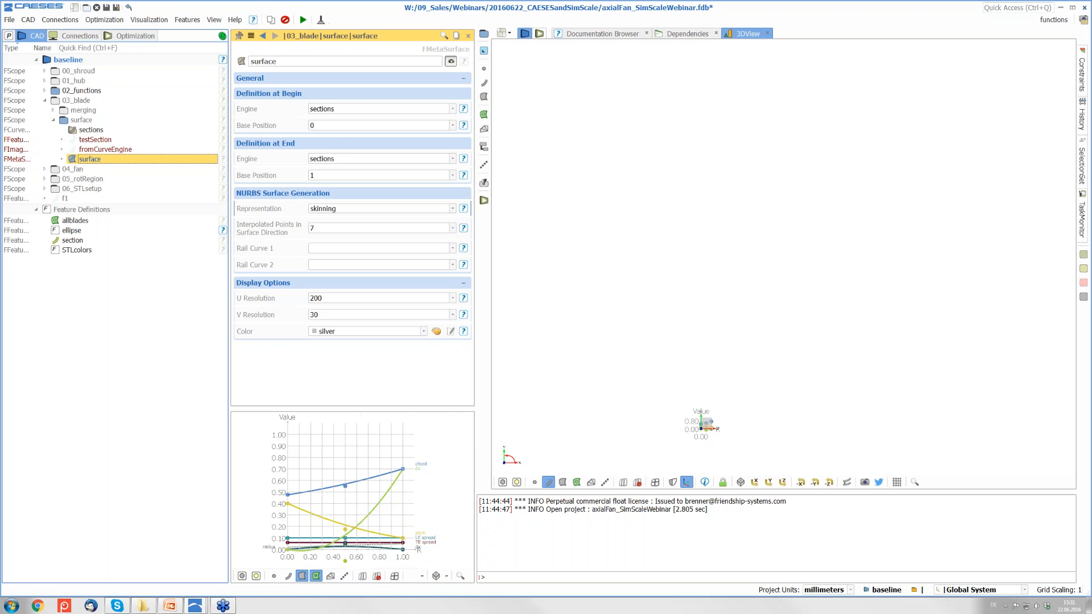
mouse_move(334, 112)
mouse_move(334, 161)
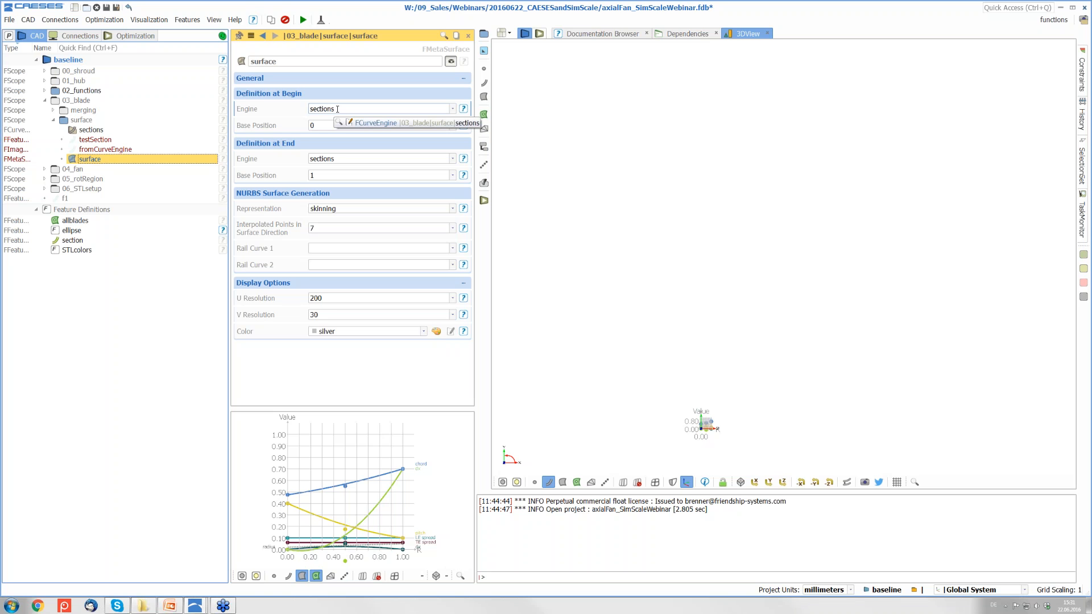
Display the 03_blade scope in the 3D view and show the whole blade surface from an oblique angle
click(53, 100)
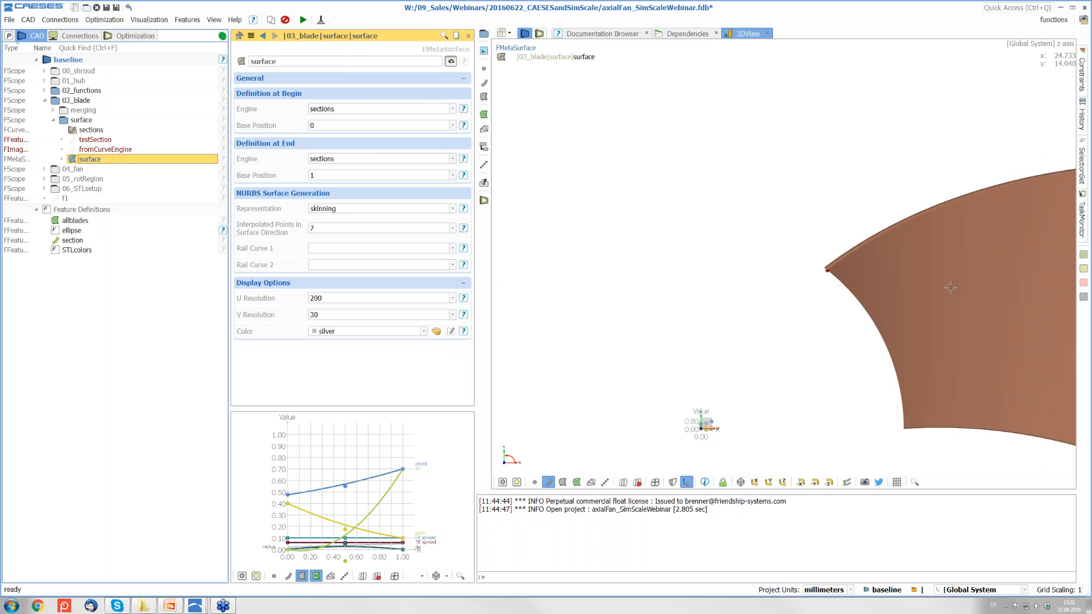
middle_drag(949, 288, 630, 231)
scroll(677, 274, down, 3)
scroll(677, 274, up, 3)
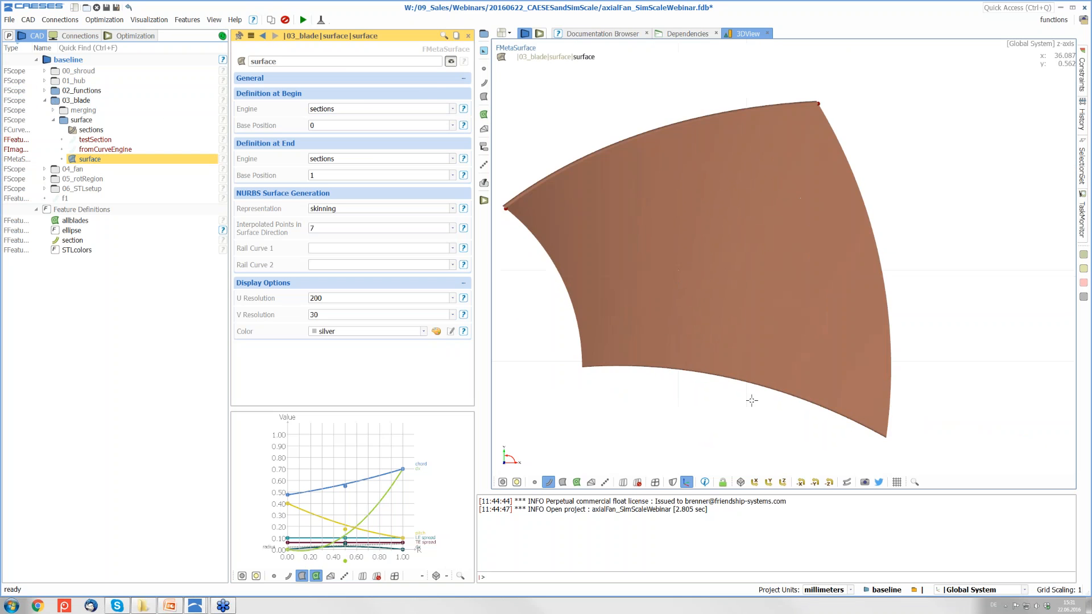
drag(727, 410, 809, 346)
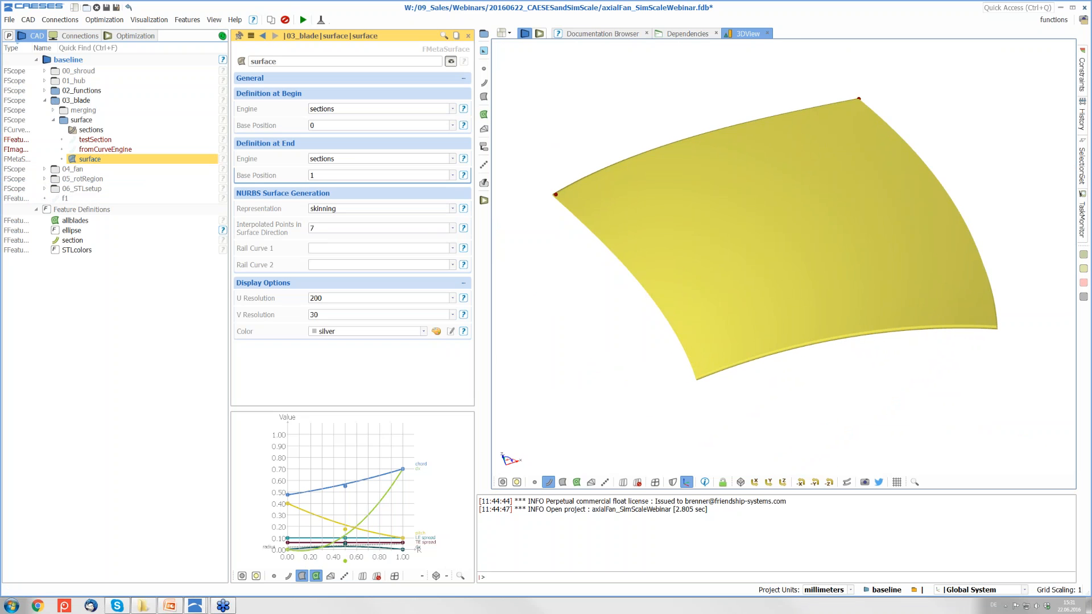
Try an end base position of 0.5 on the blade's meta surface and set it back to 1
click(319, 175)
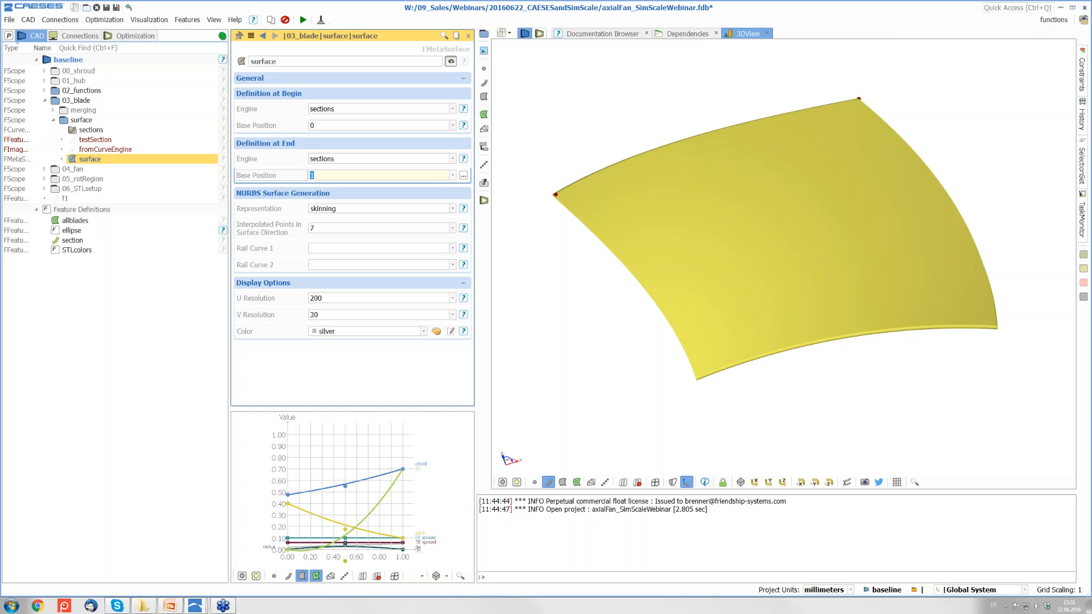
text(0.5)
key(Return)
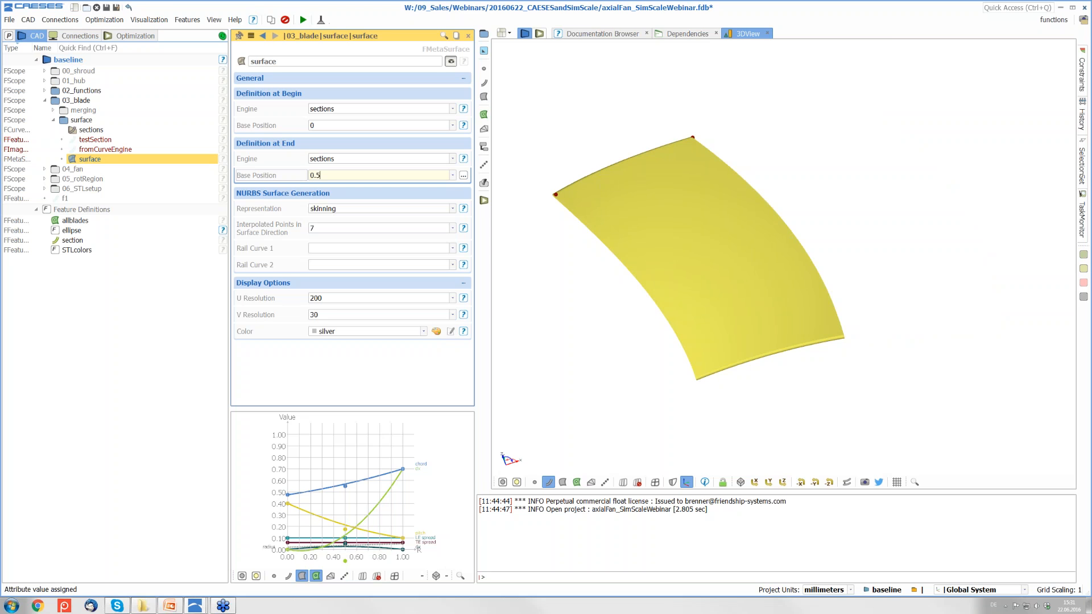
key(BackSpace)
key(BackSpace)
key(BackSpace)
text(1)
key(Return)
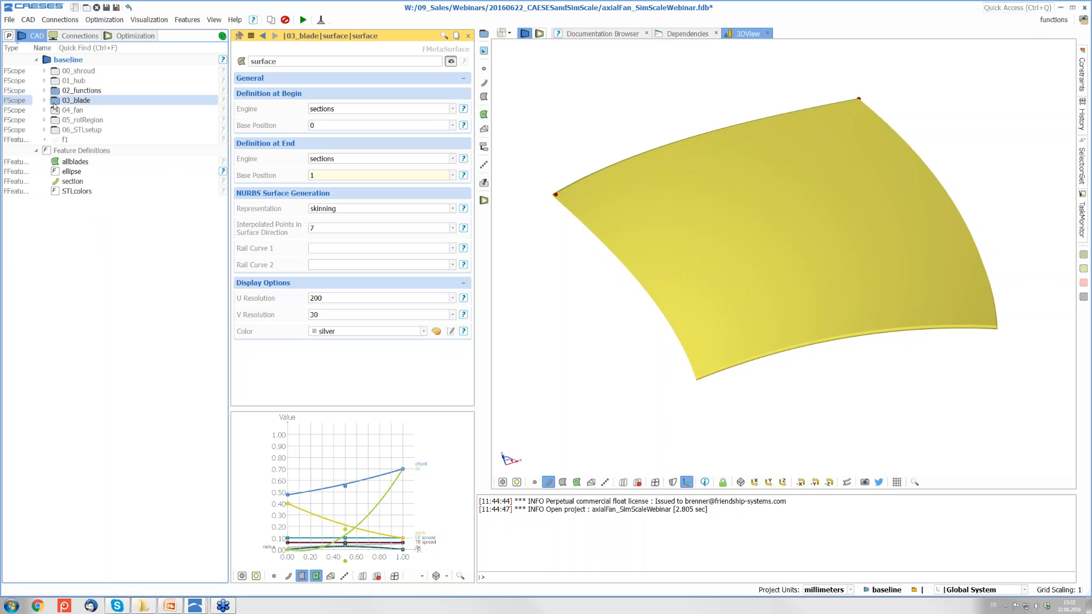
Display the 01_hub scope together with the blade and inspect where the blade surface meets the hub from several angles
click(56, 81)
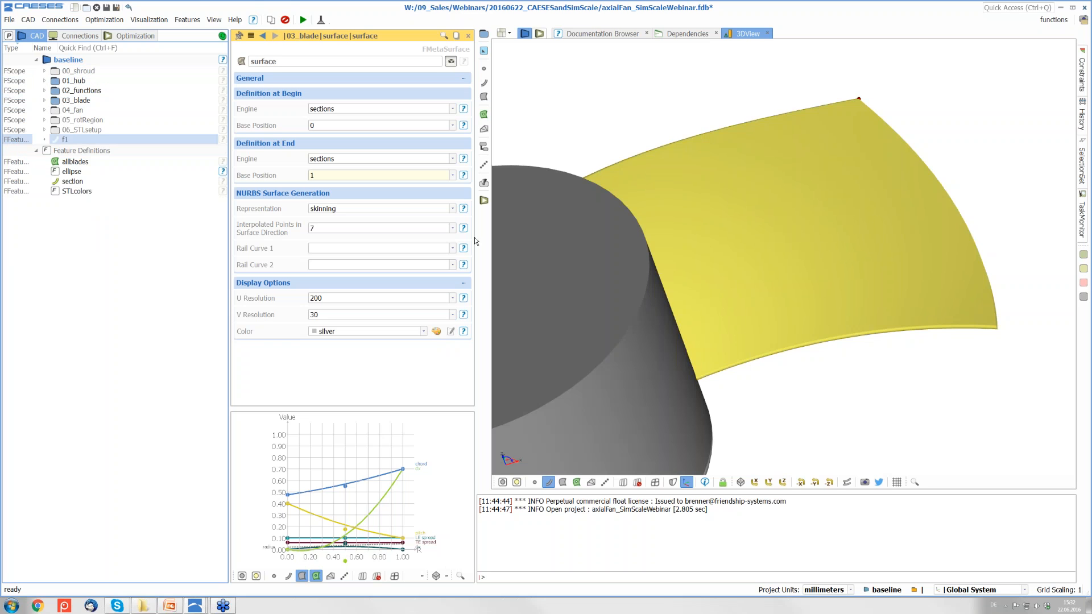
scroll(964, 368, down, 5)
drag(967, 394, 891, 331)
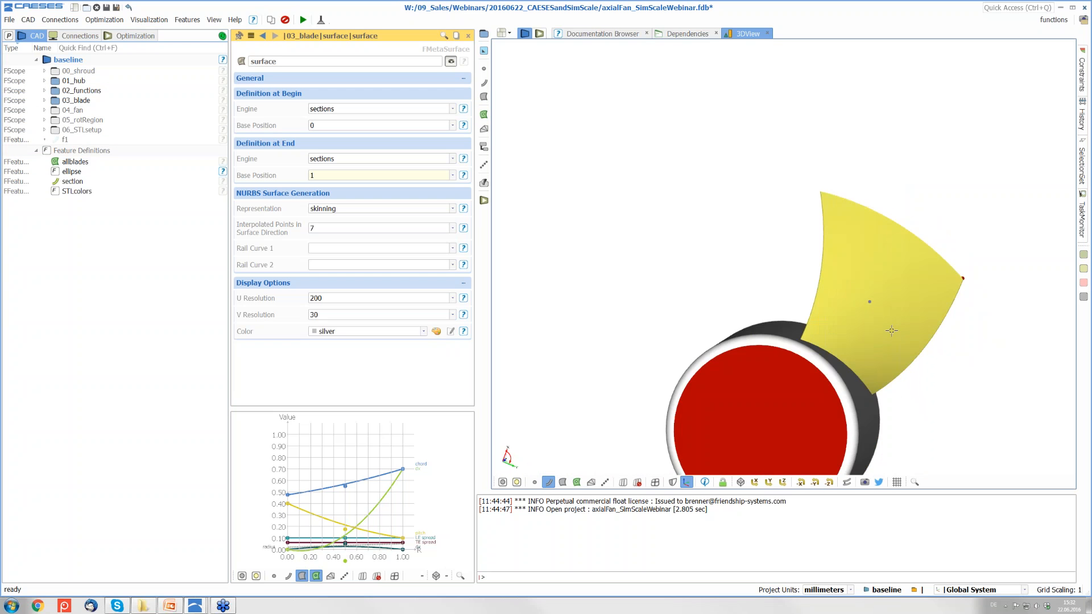
click(897, 413)
drag(922, 391, 879, 413)
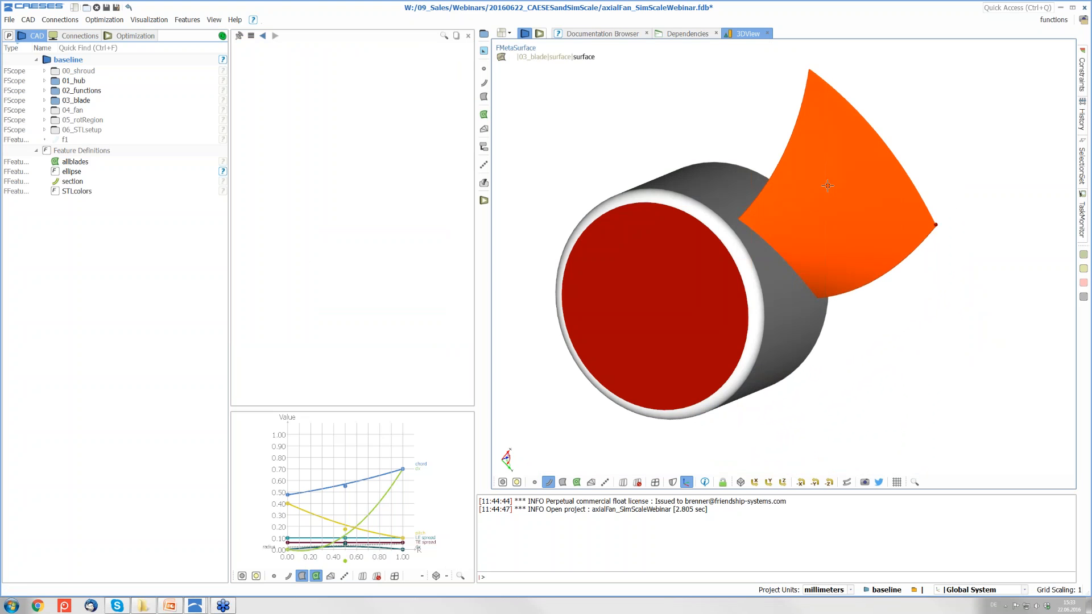
drag(829, 183, 740, 176)
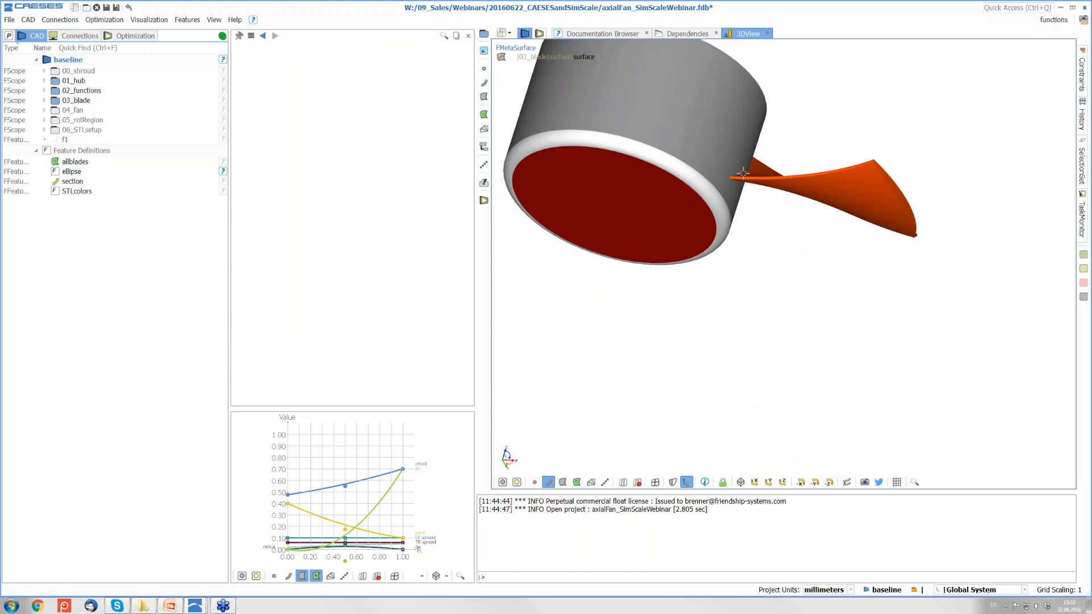
drag(863, 370, 819, 328)
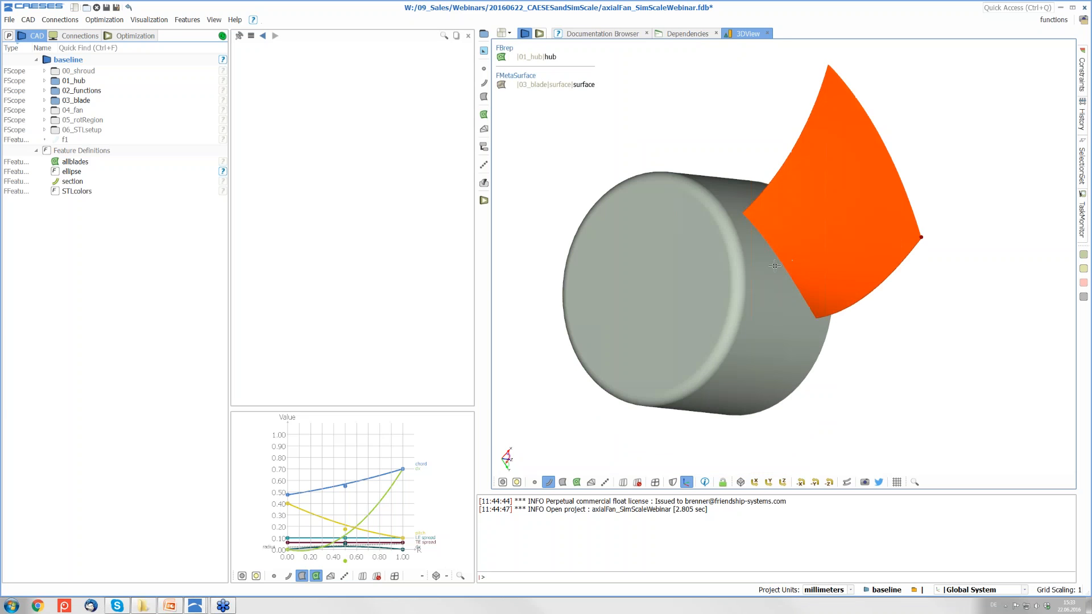
Display the 04_fan scope to view all blades merged with the hub, and hide it again, leaving hub and single blade shown
click(57, 132)
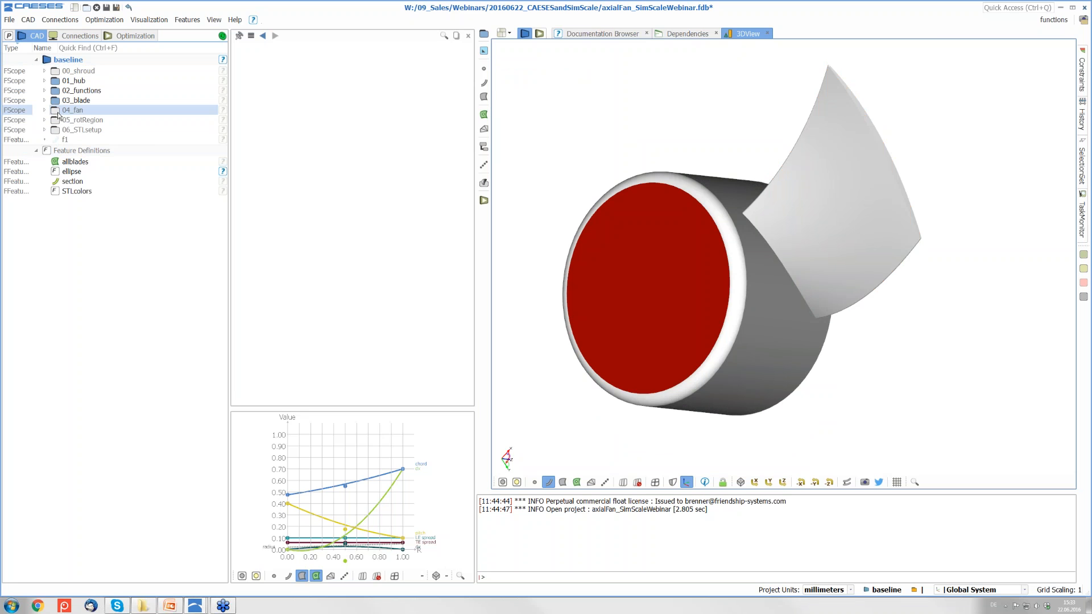
click(56, 112)
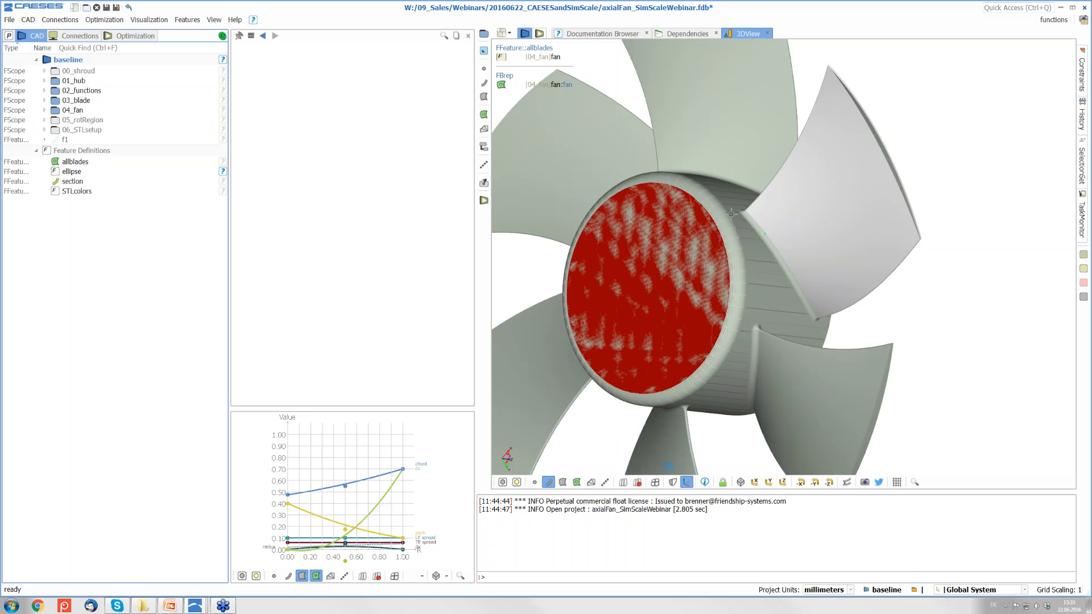
scroll(745, 182, down, 5)
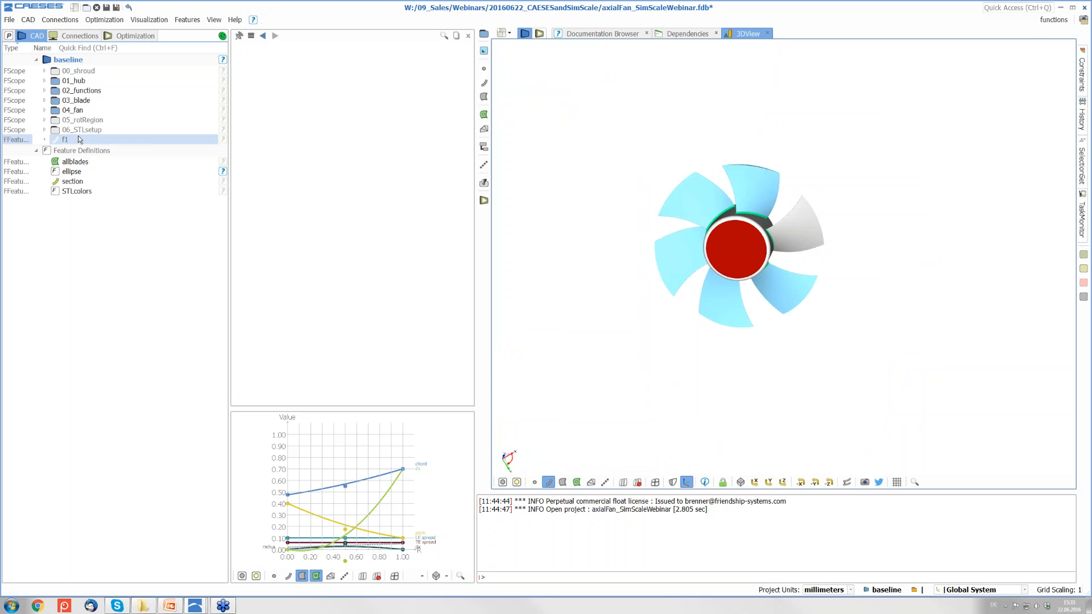
click(55, 112)
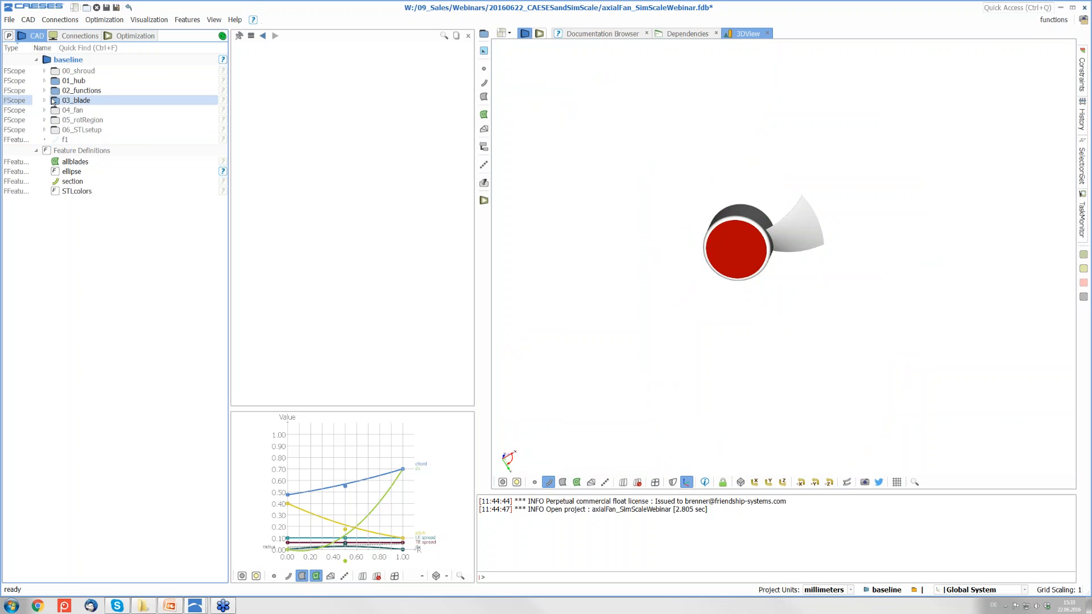
click(54, 101)
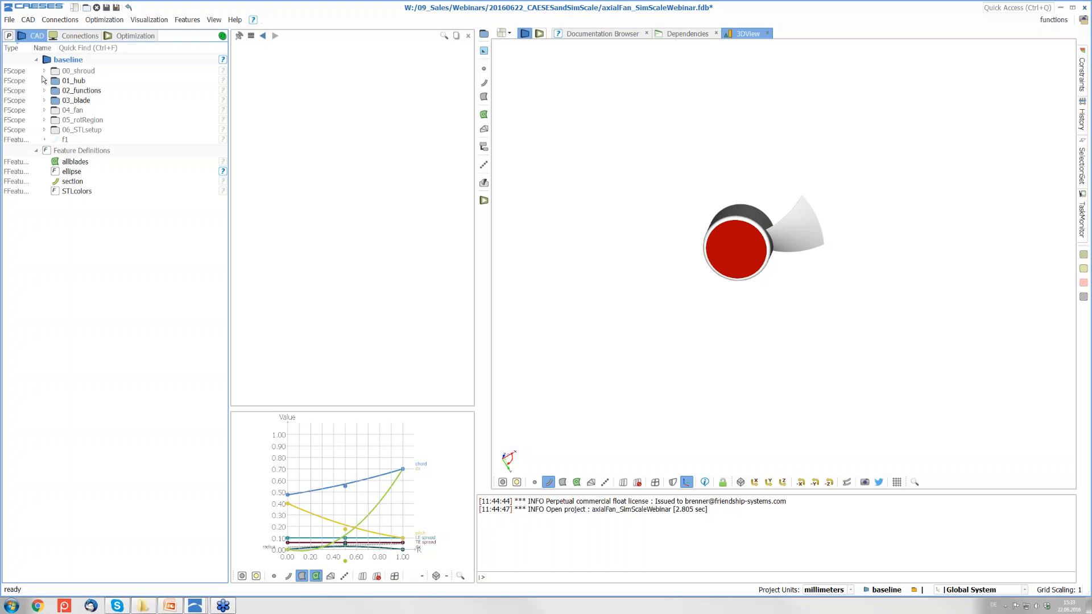
Multiply the Y coordinate of point p1 in the LE_spread function by a factor of 1, as 0.1*1
click(44, 90)
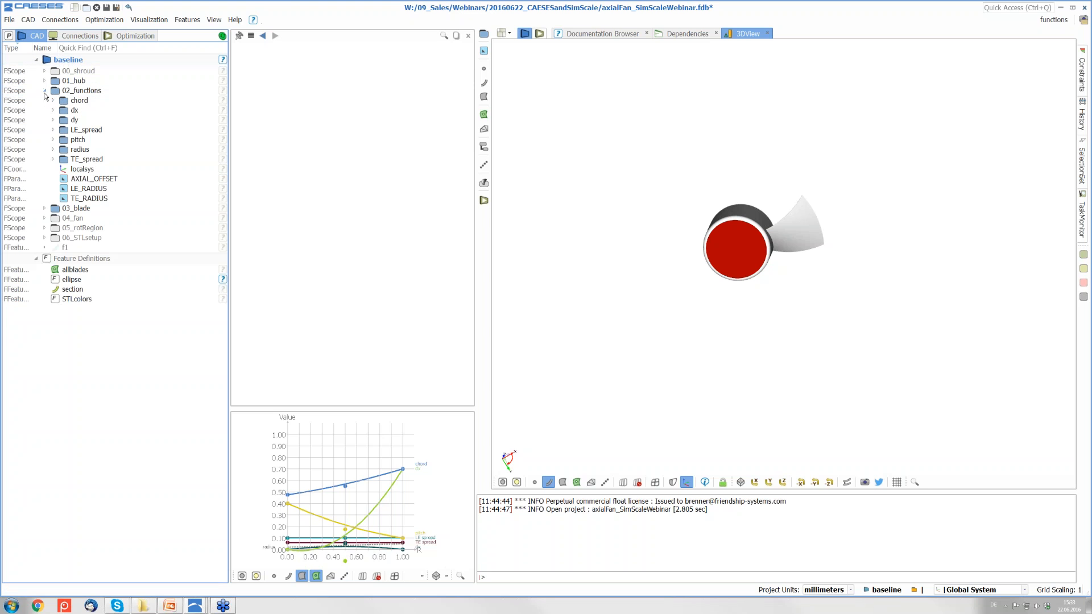
click(53, 130)
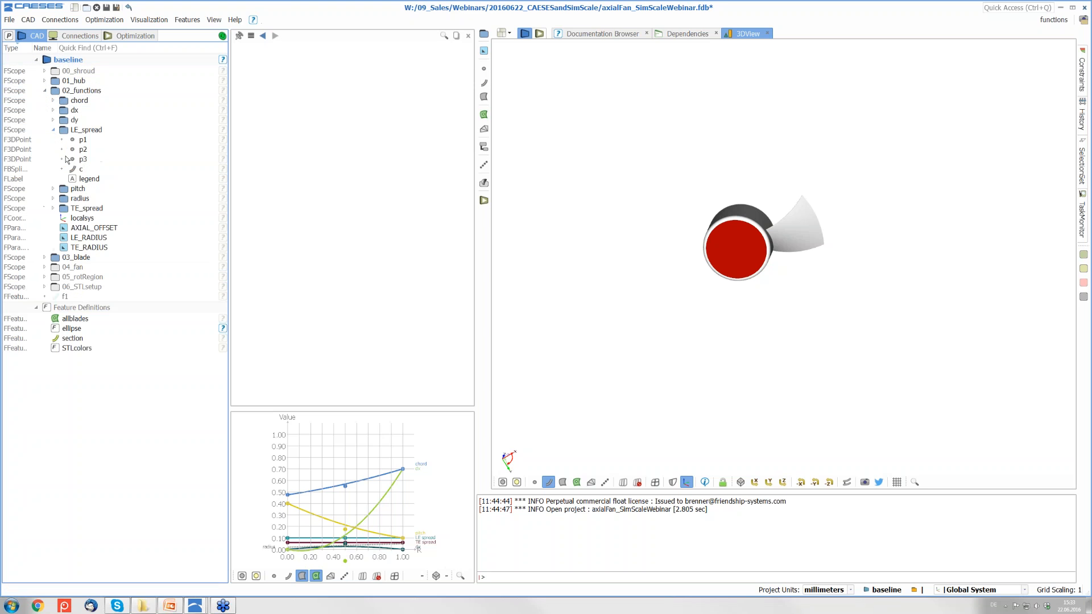
click(95, 139)
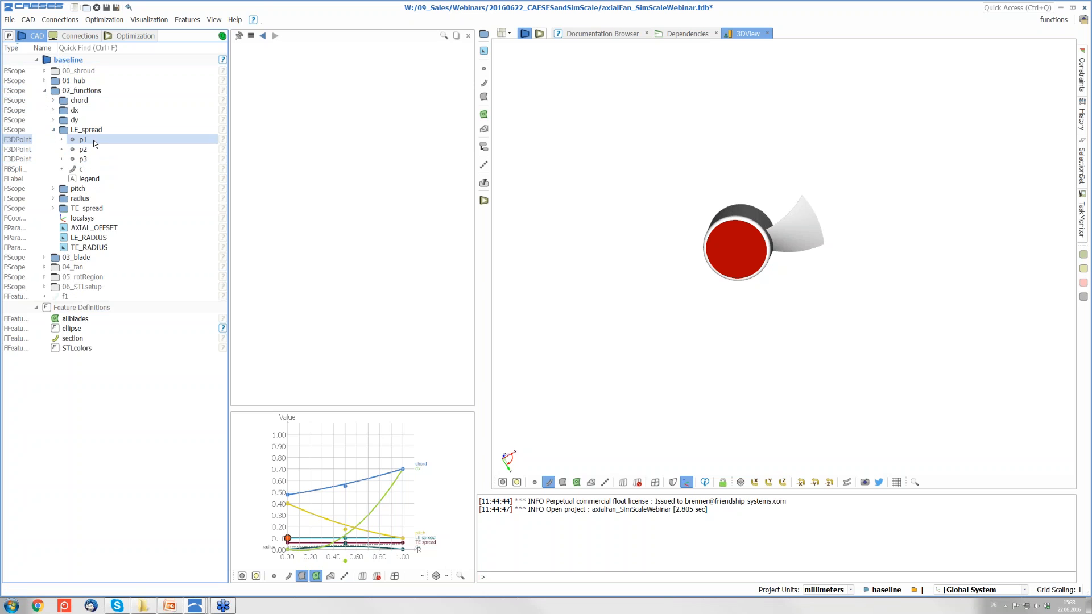
double_click(94, 142)
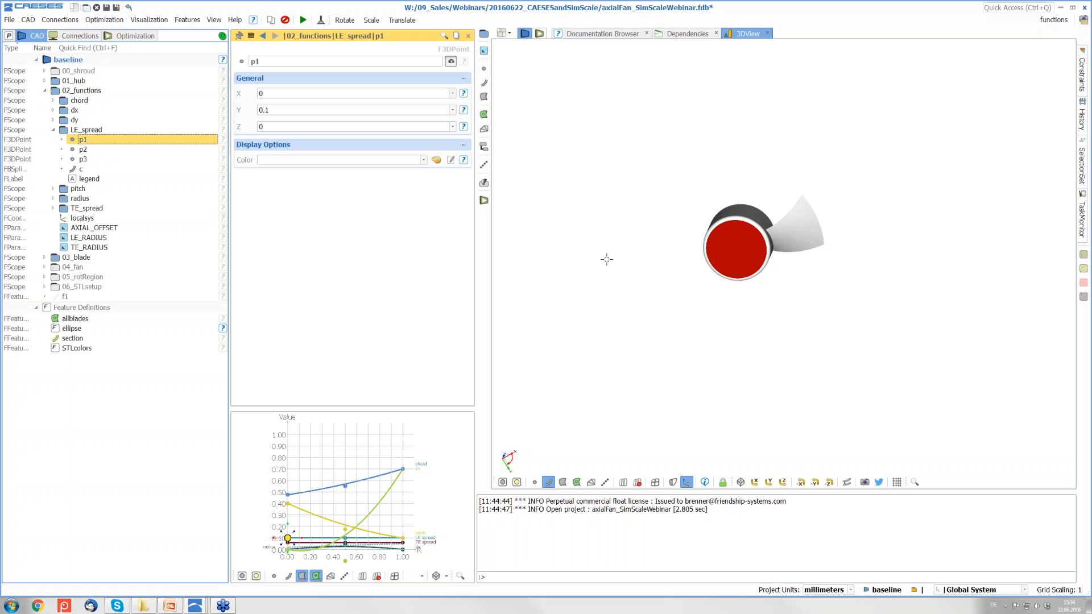
click(80, 139)
click(278, 110)
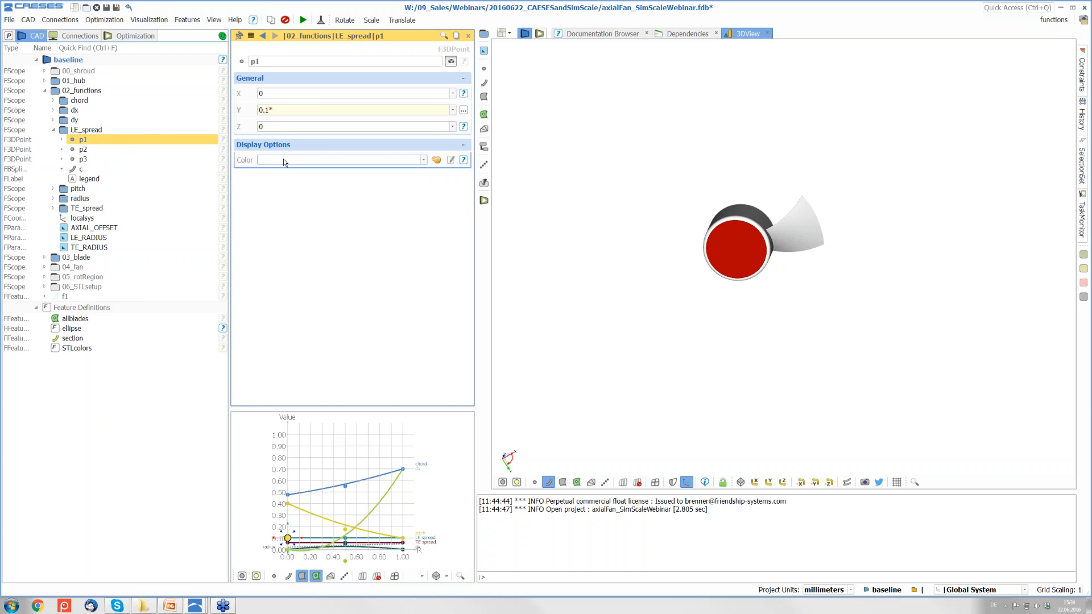
text(*1)
key(Return)
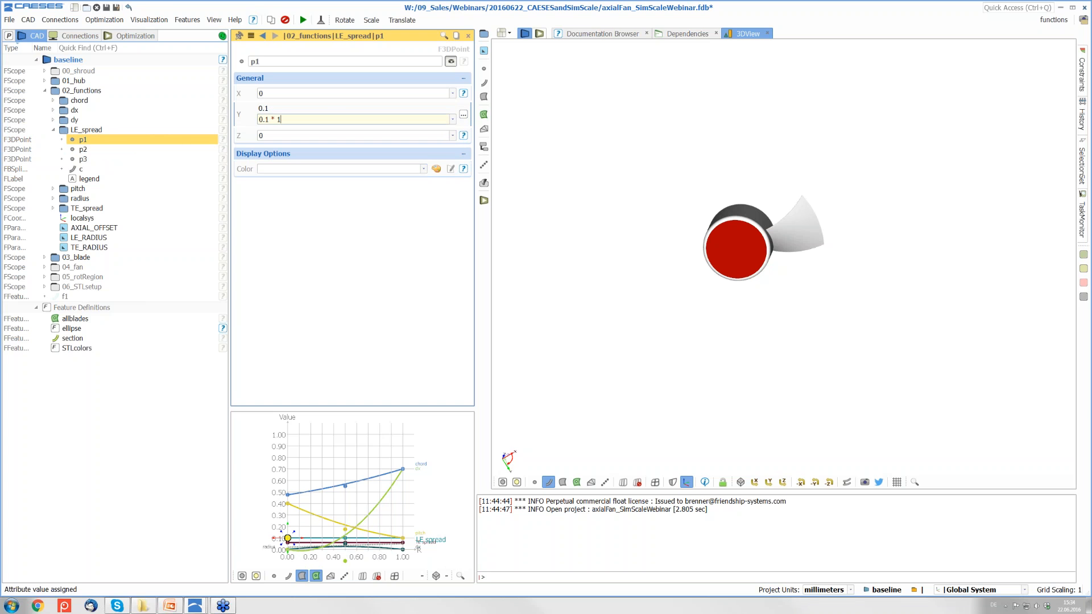
Turn the factor 1 into a design variable named thicknessFactor_root and move it into the 02_functions scope
double_click(280, 120)
right_click(279, 121)
click(322, 128)
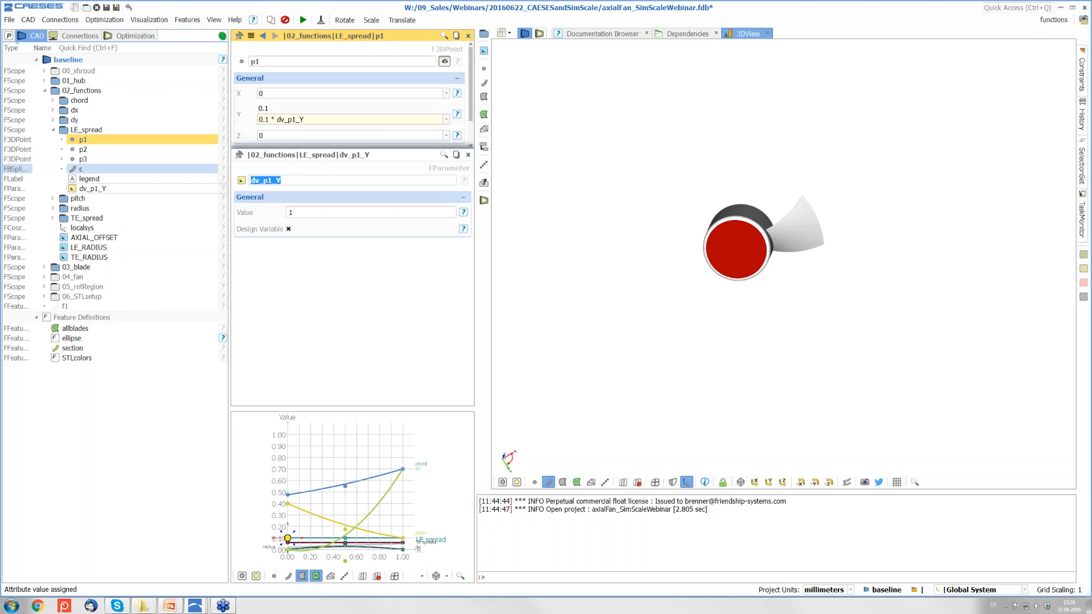
text(thicknessFactor)
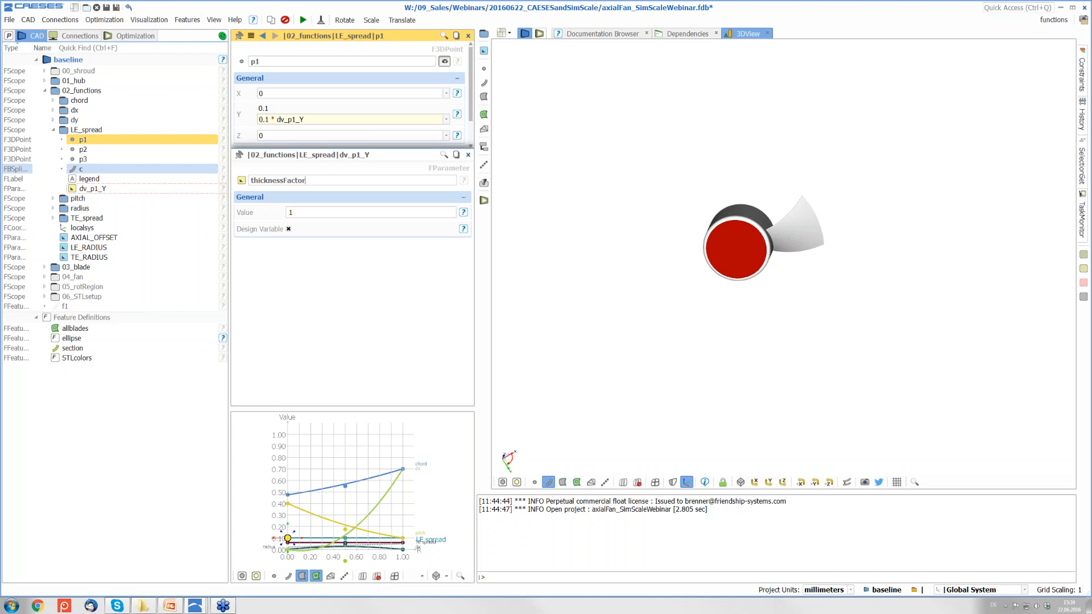
text(_root)
key(Return)
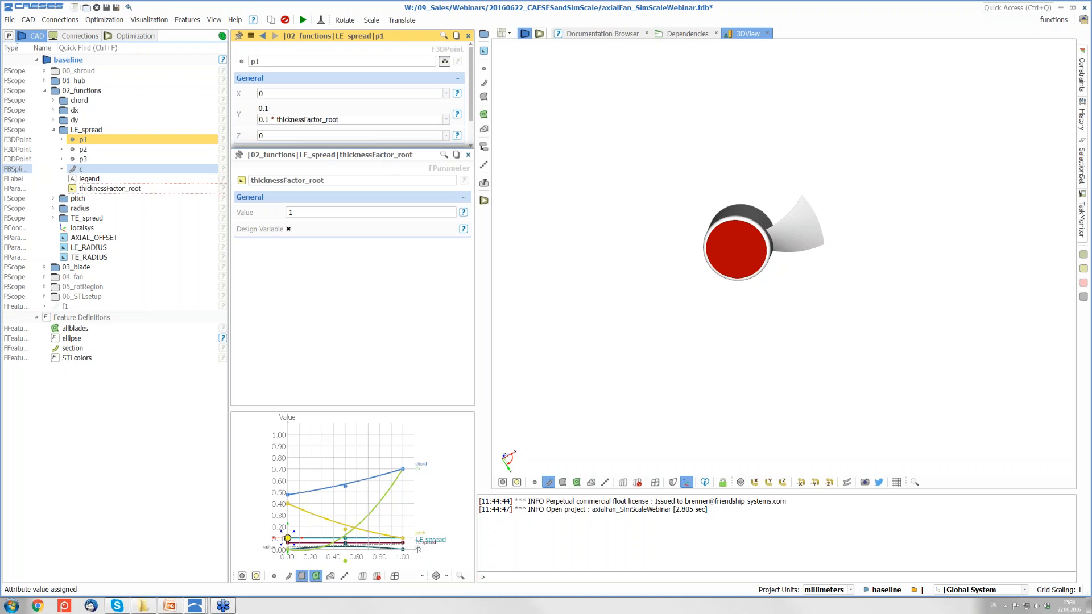
click(468, 154)
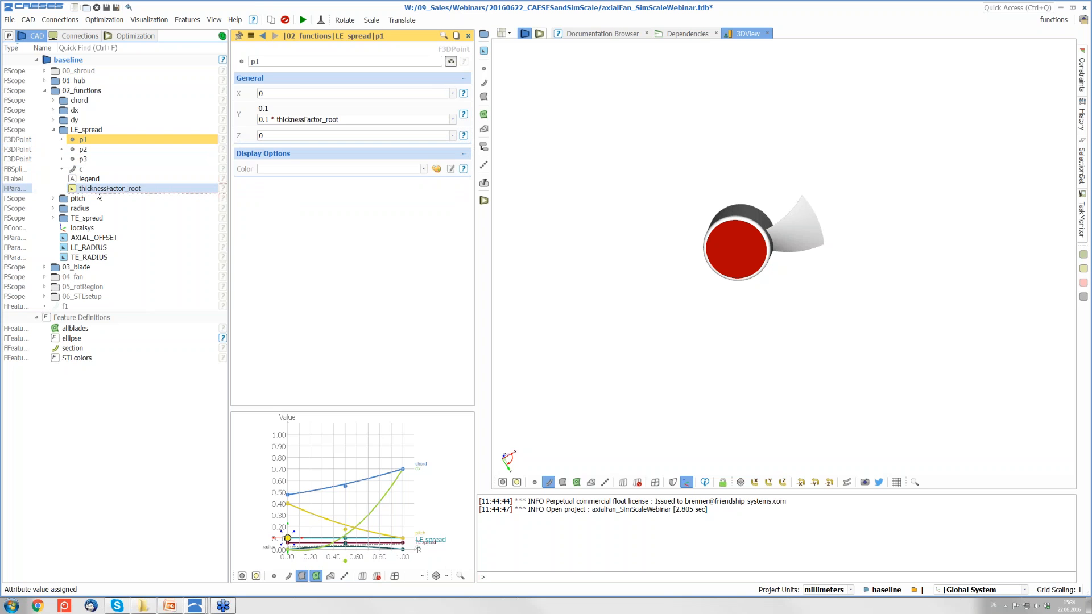
drag(96, 190, 79, 91)
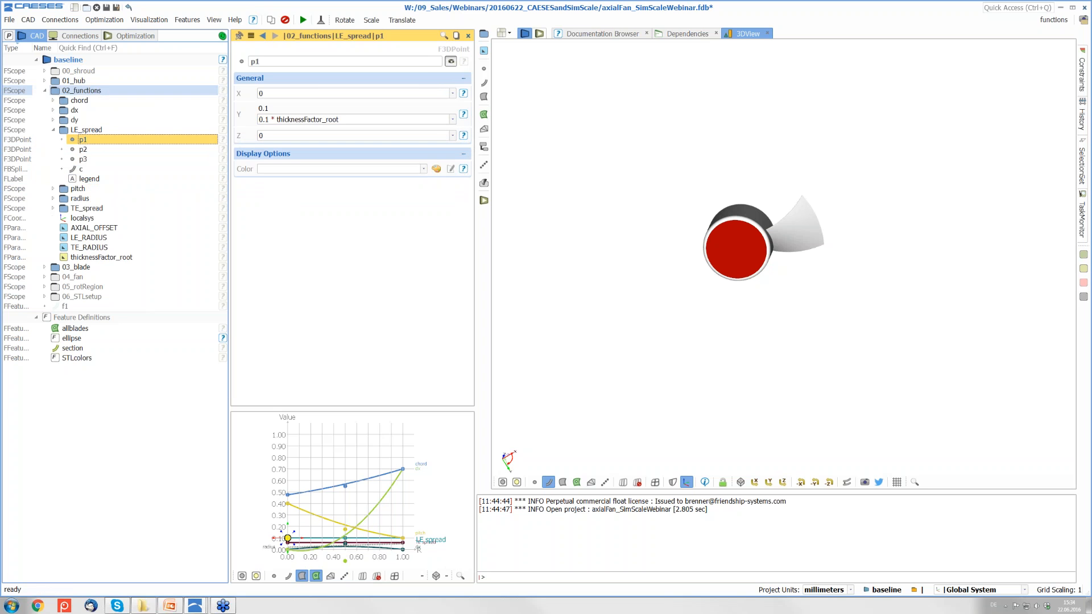
Set the Y coordinate of point p1 in the TE_spread function to 0.06 multiplied by thicknessFactor_root
click(54, 208)
click(111, 219)
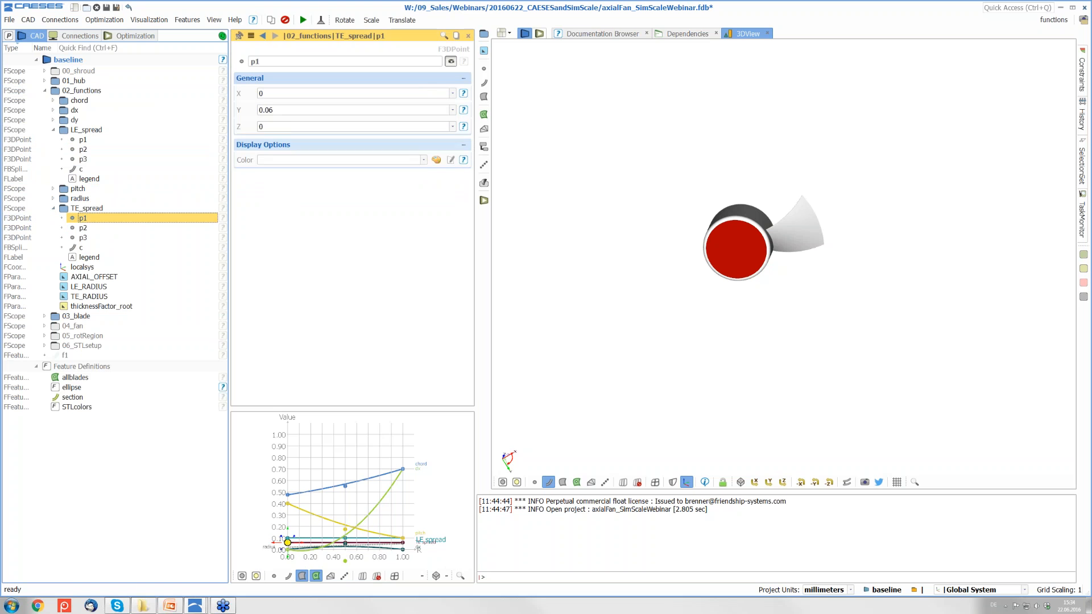
click(293, 110)
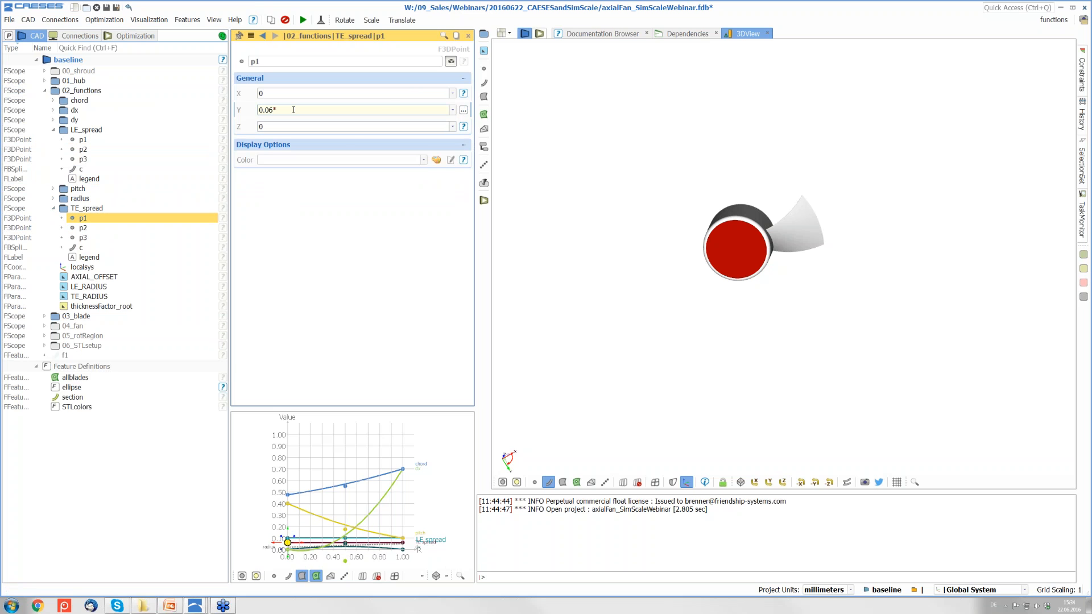
key(alt)
click(104, 307)
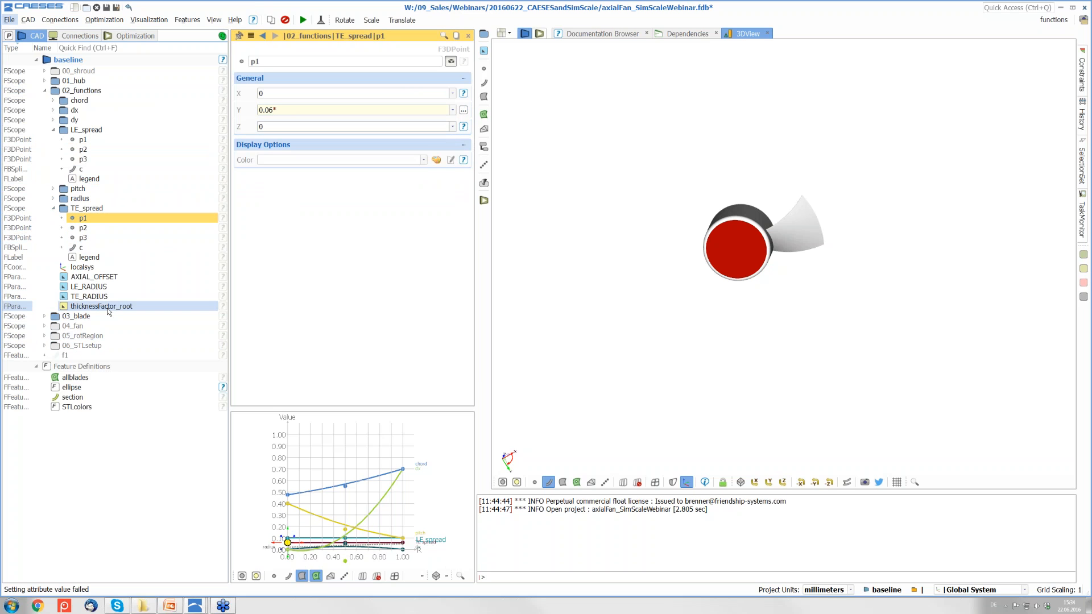
key(Return)
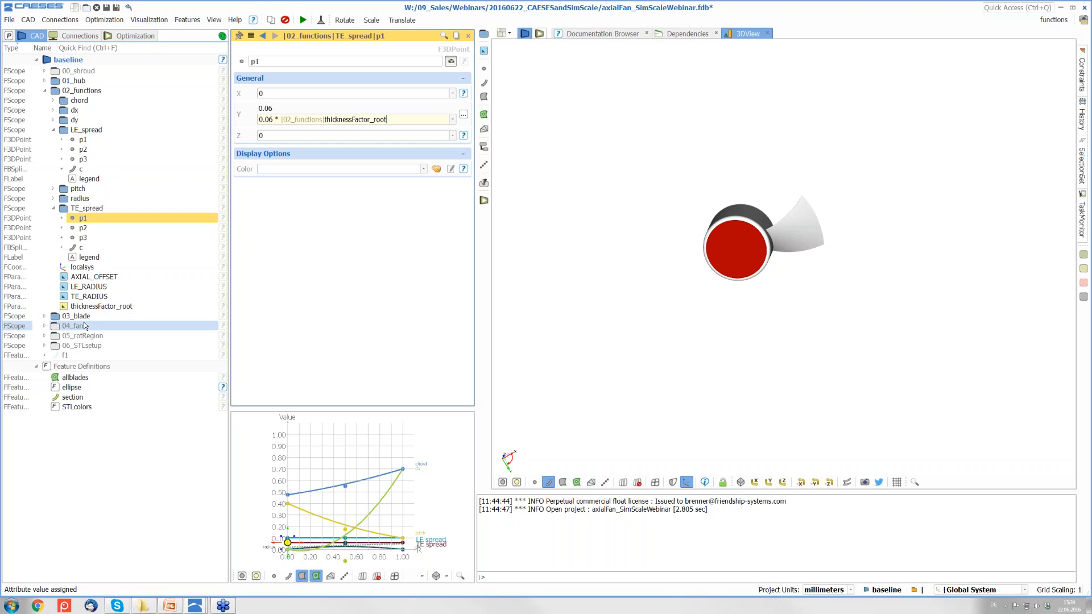
click(192, 356)
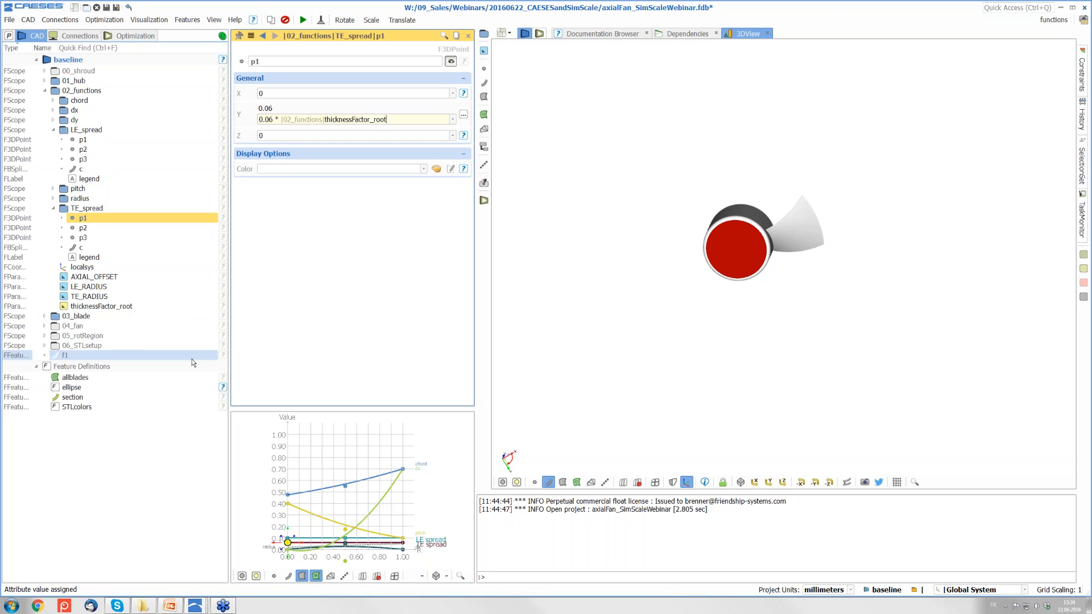
Multiply the RADIUS / 20 expression of FILLET_RADIUS in the 03_blade merging scope by a factor of 1
click(44, 317)
click(53, 326)
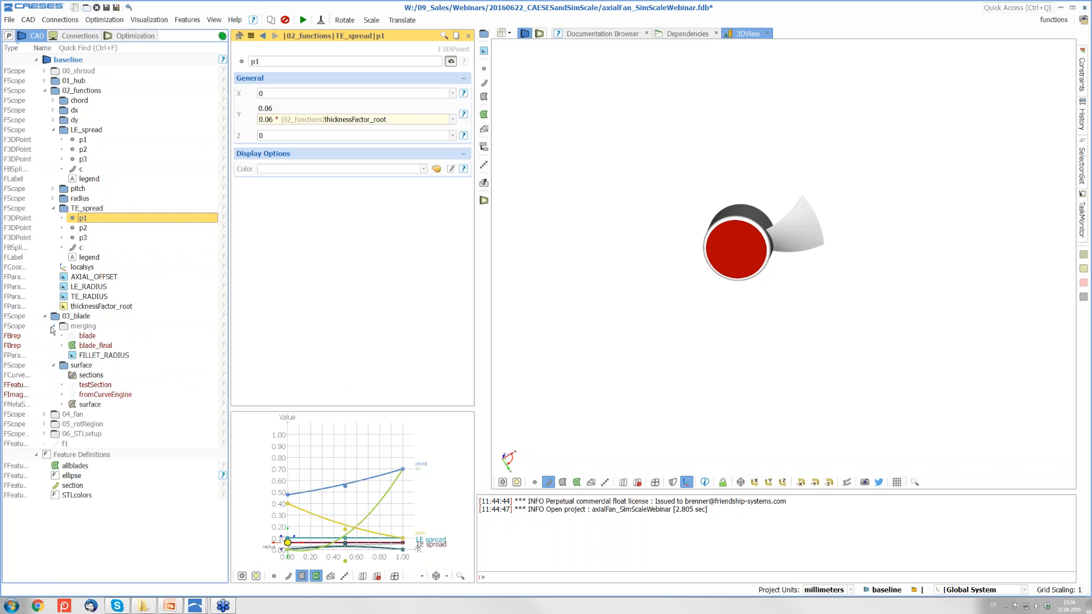
click(127, 357)
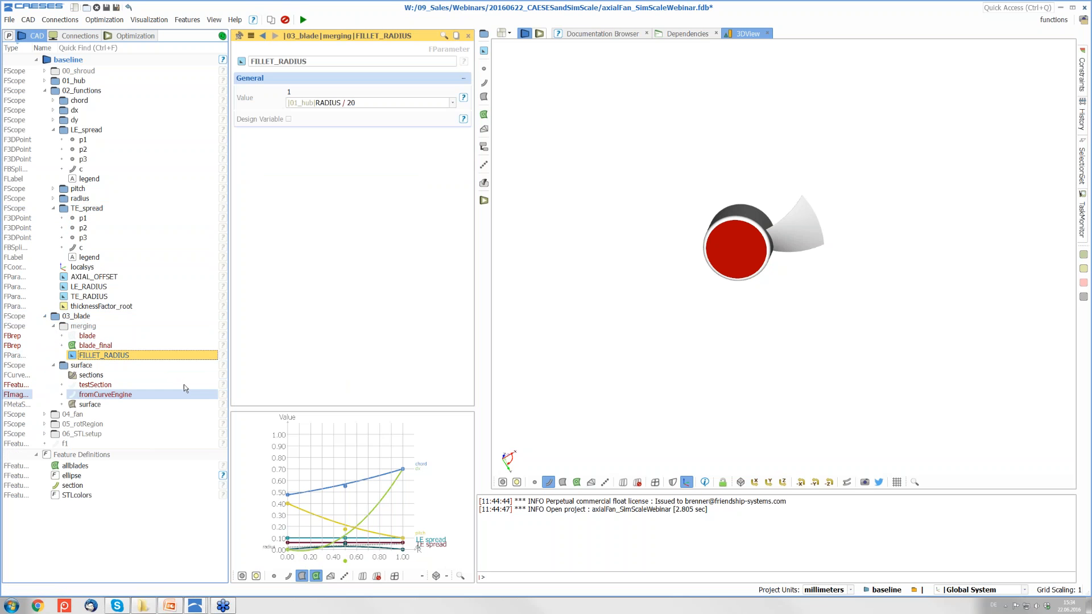
click(359, 102)
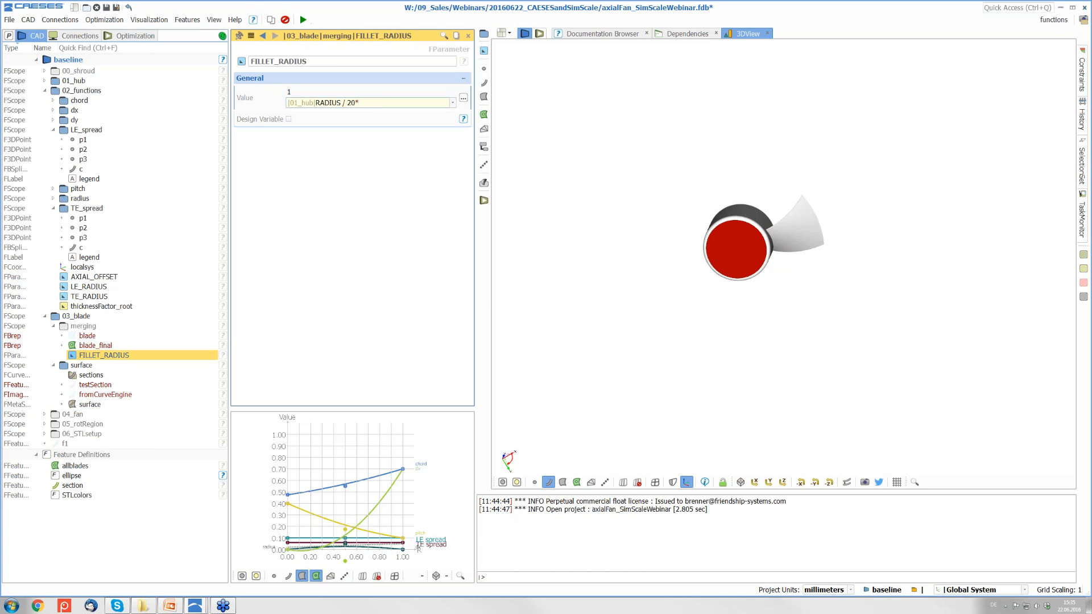
text(1)
key(Return)
Turn the factor in the FILLET_RADIUS expression into a design variable named filletFactor
right_click(365, 104)
click(387, 114)
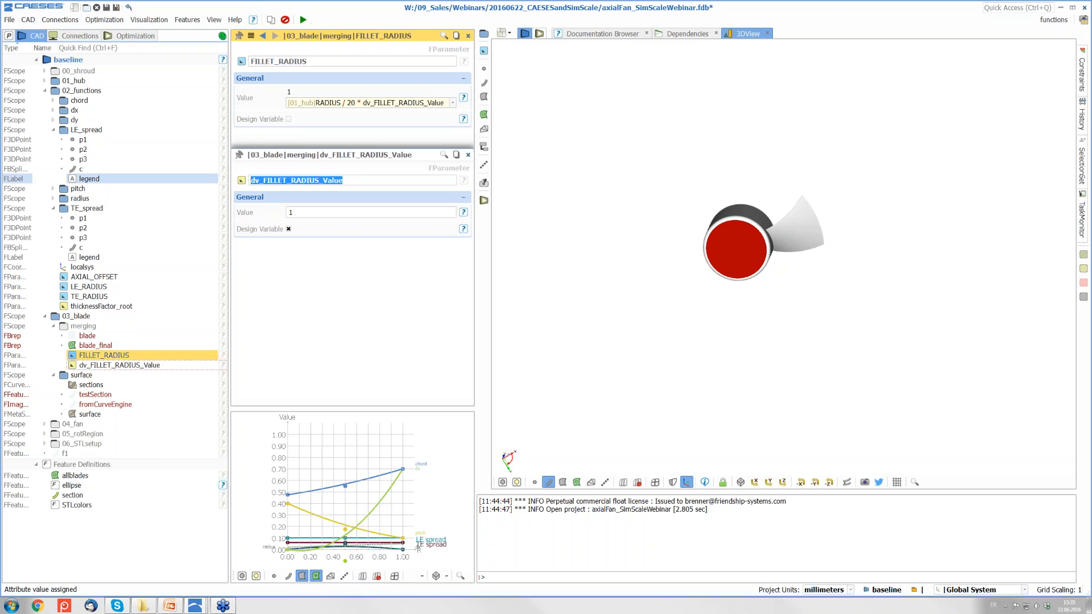
text(fille)
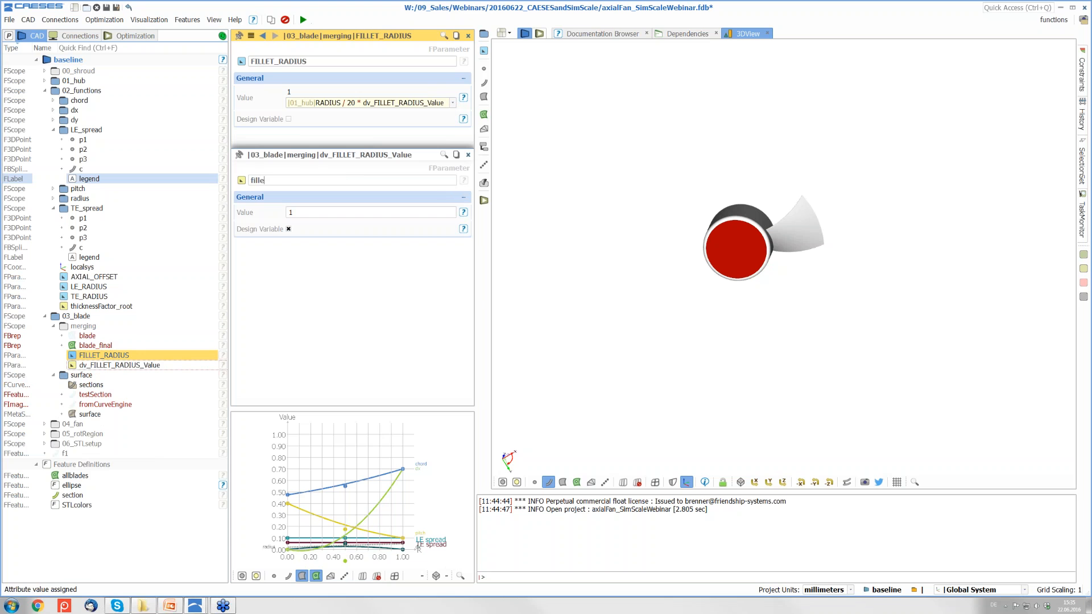
text(tFactor)
key(Return)
click(469, 155)
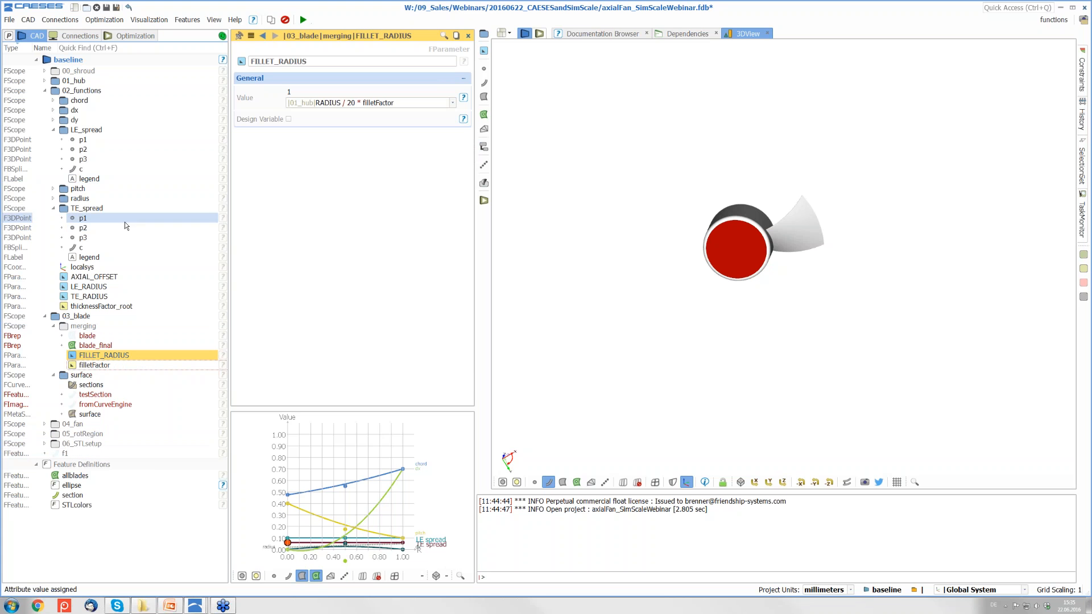
Collapse the LE_spread and TE_spread scopes and set the Y coordinate of point p3 in the dx function to 0.3
click(53, 130)
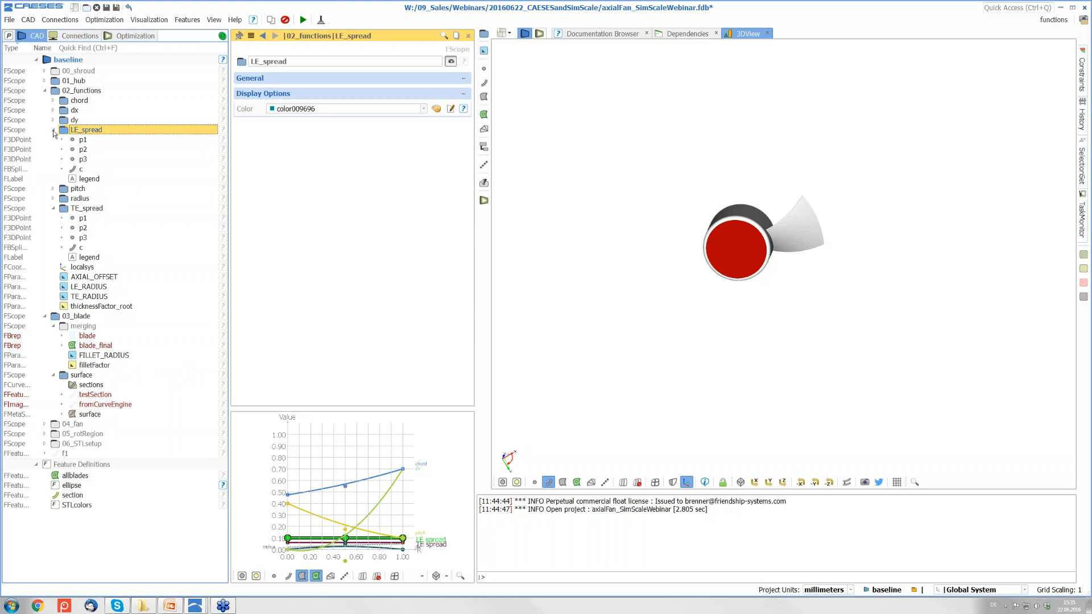
click(53, 130)
click(53, 159)
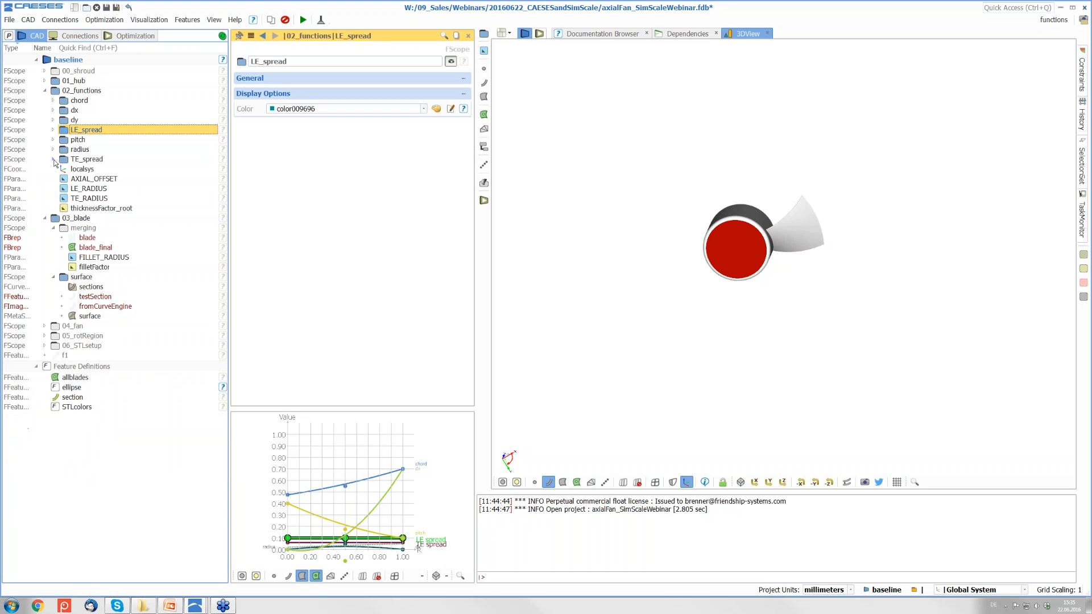
click(53, 111)
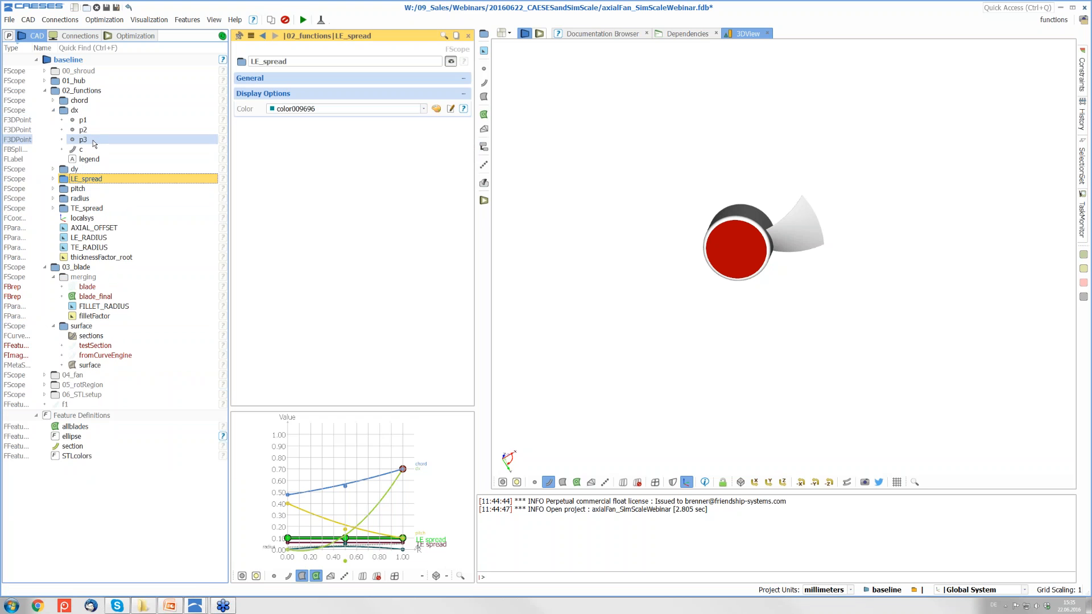
click(91, 140)
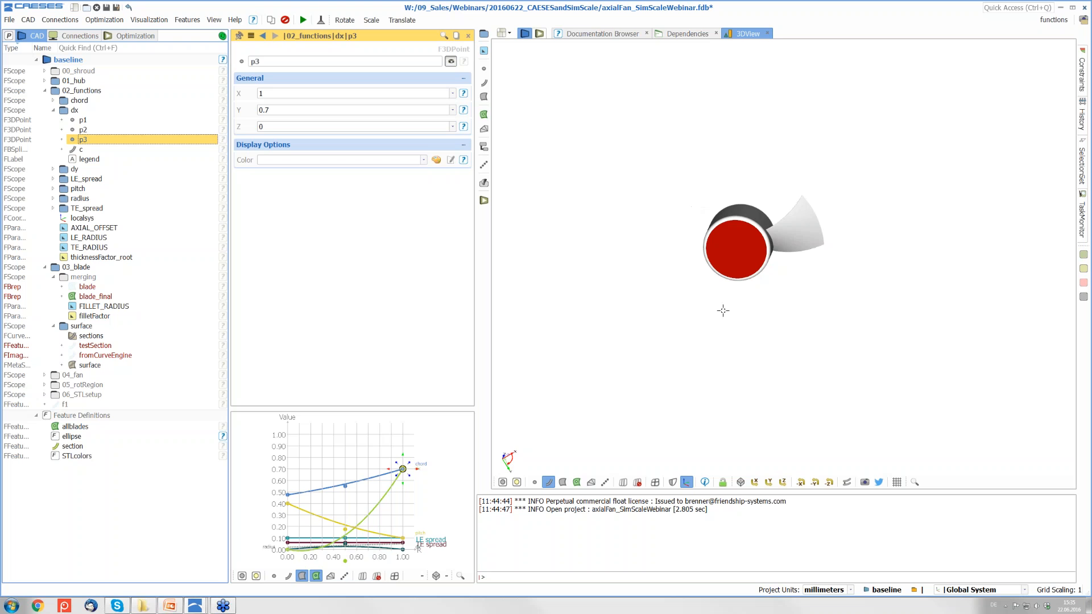
drag(723, 321, 706, 280)
click(278, 113)
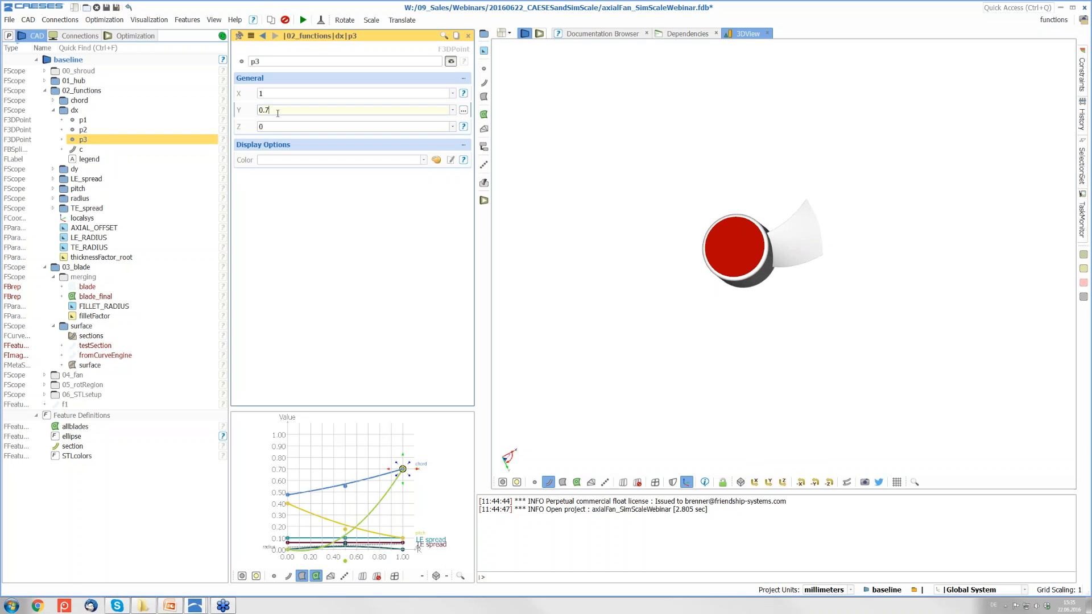
key(BackSpace)
text(3)
key(Return)
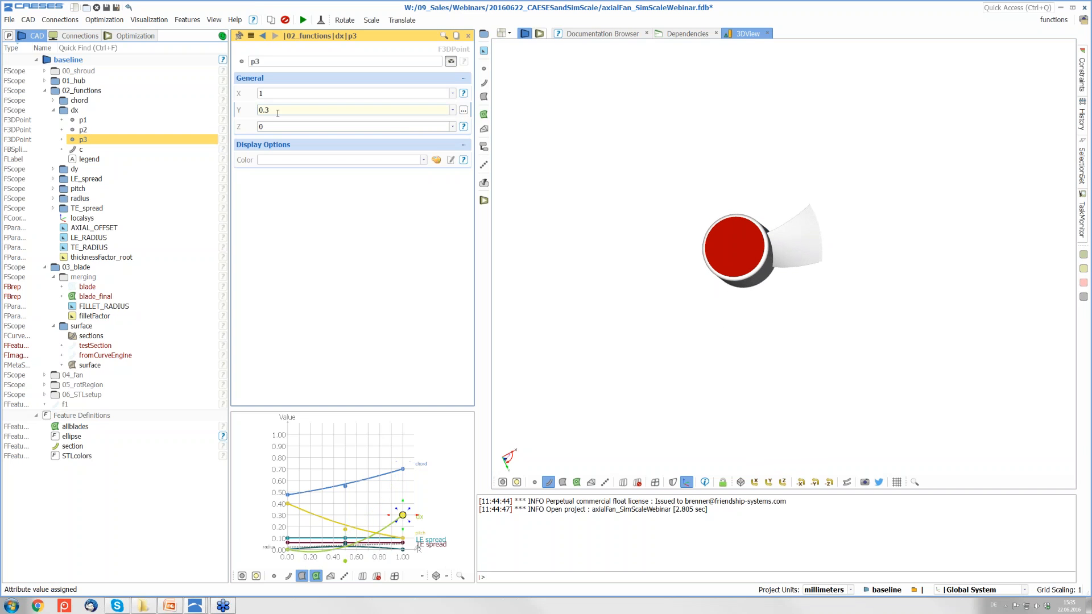
Set the Y coordinate of point p3 in the dx function to 0.7
scroll(779, 280, up, 5)
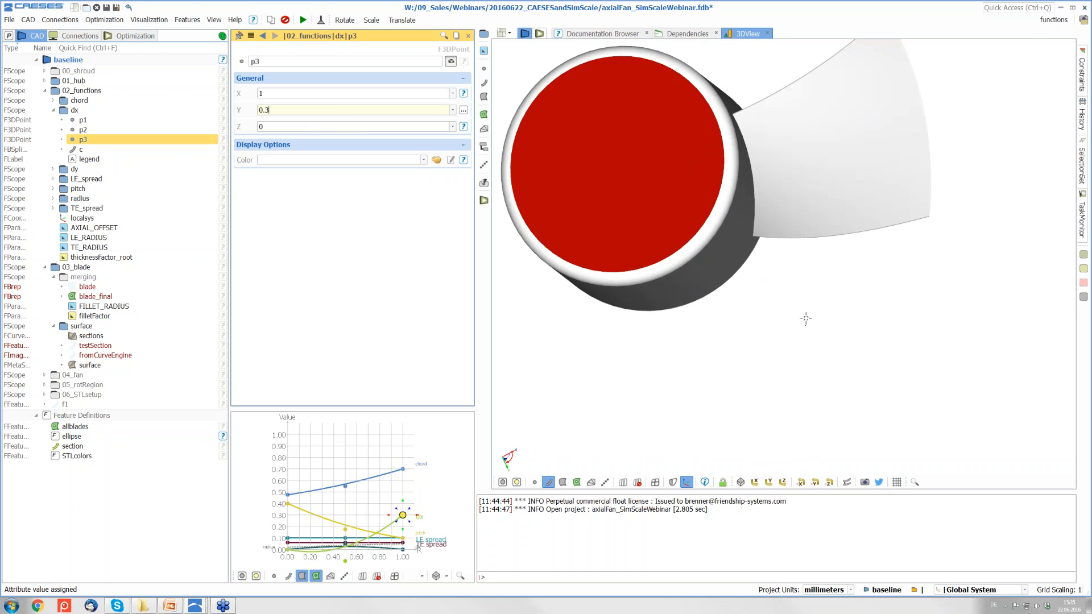
click(335, 109)
key(BackSpace)
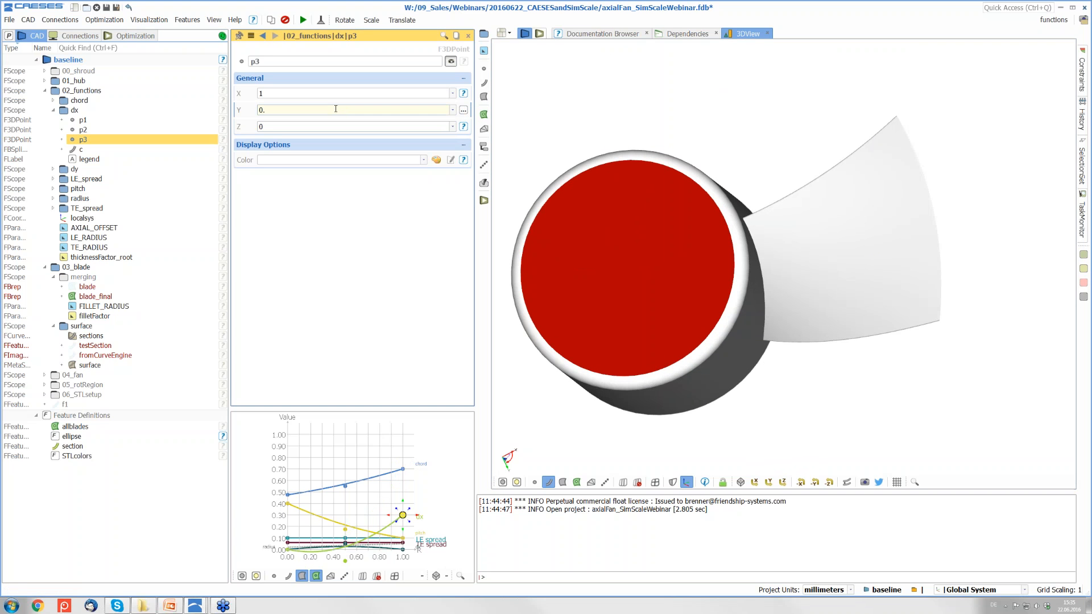
text(7)
key(Return)
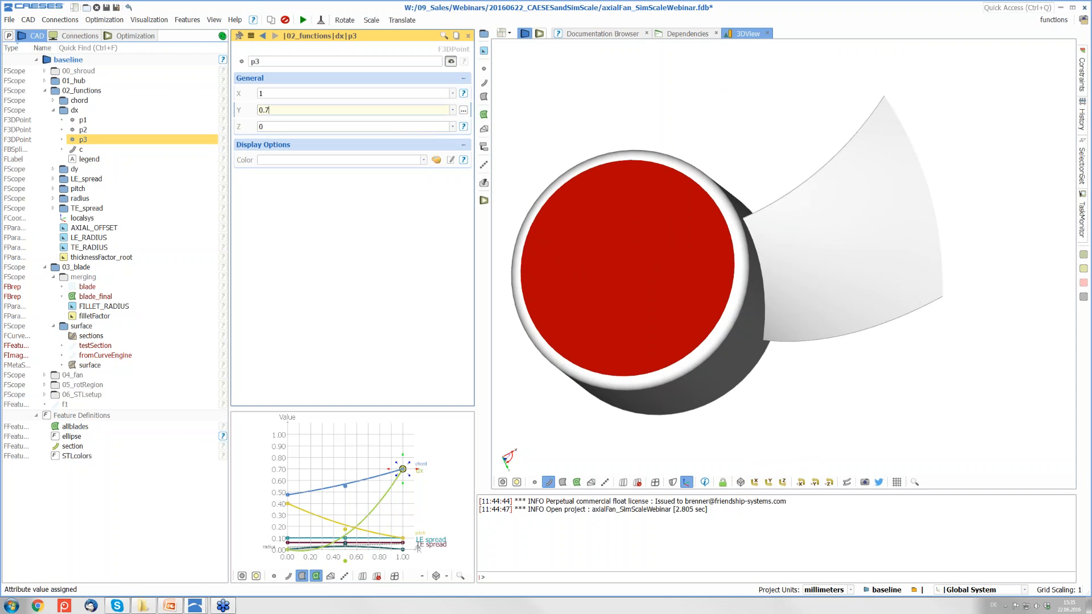
Turn the Y coordinate of p3 in the dx function into a design variable named tipSweep and close its editor
drag(275, 108, 245, 110)
click(245, 110)
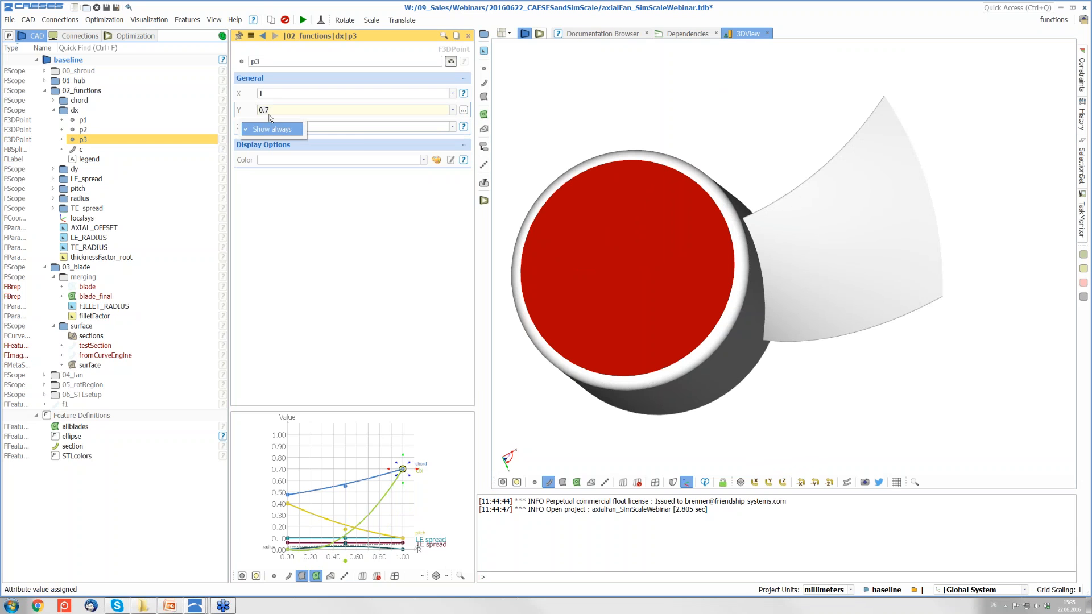
right_click(268, 110)
click(296, 118)
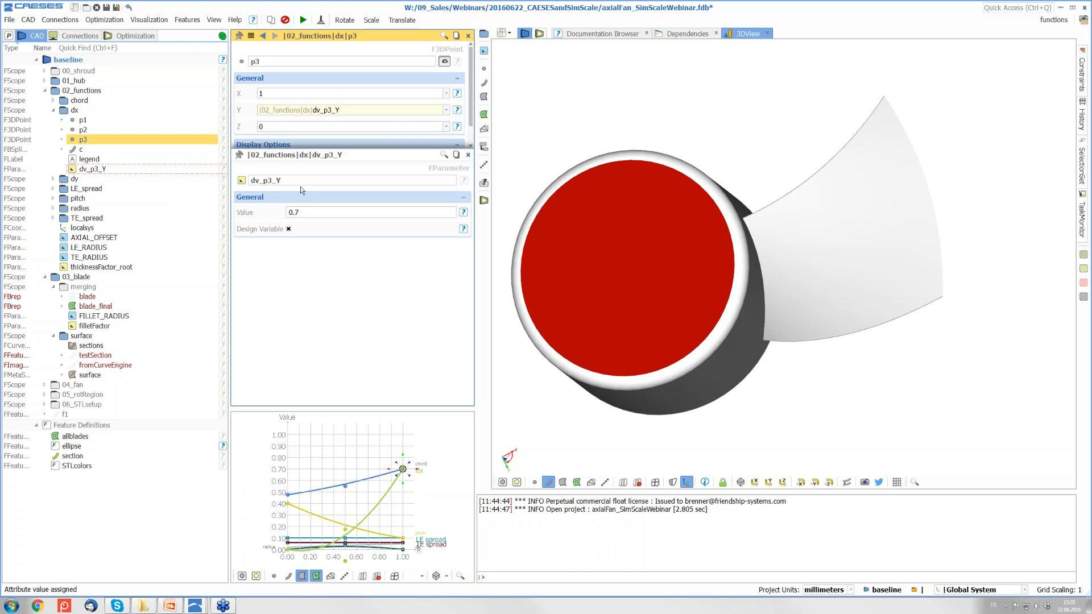
double_click(300, 180)
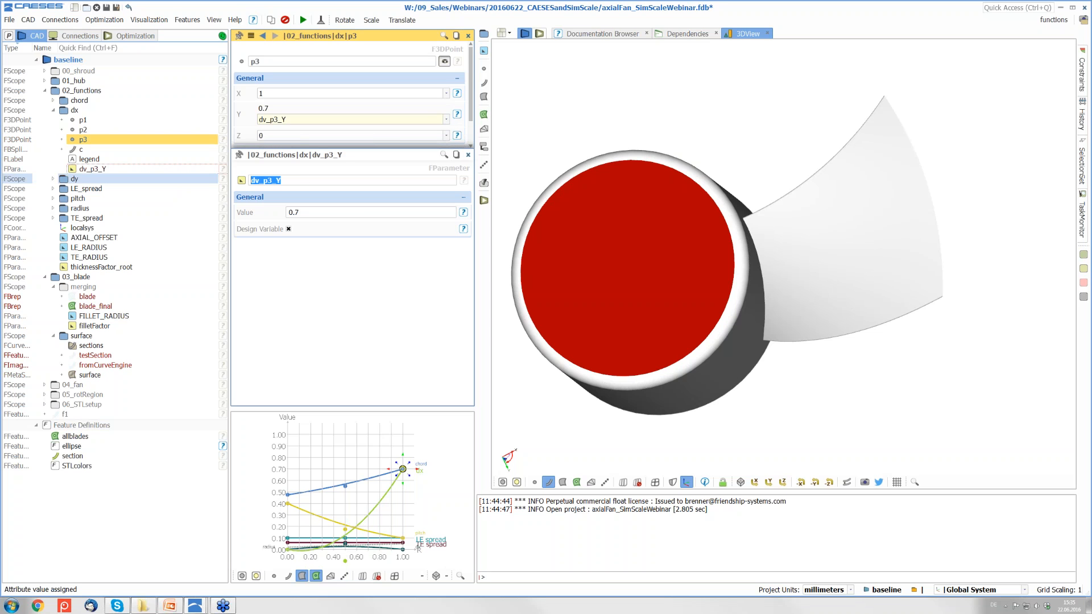
text(tipSweep)
key(Return)
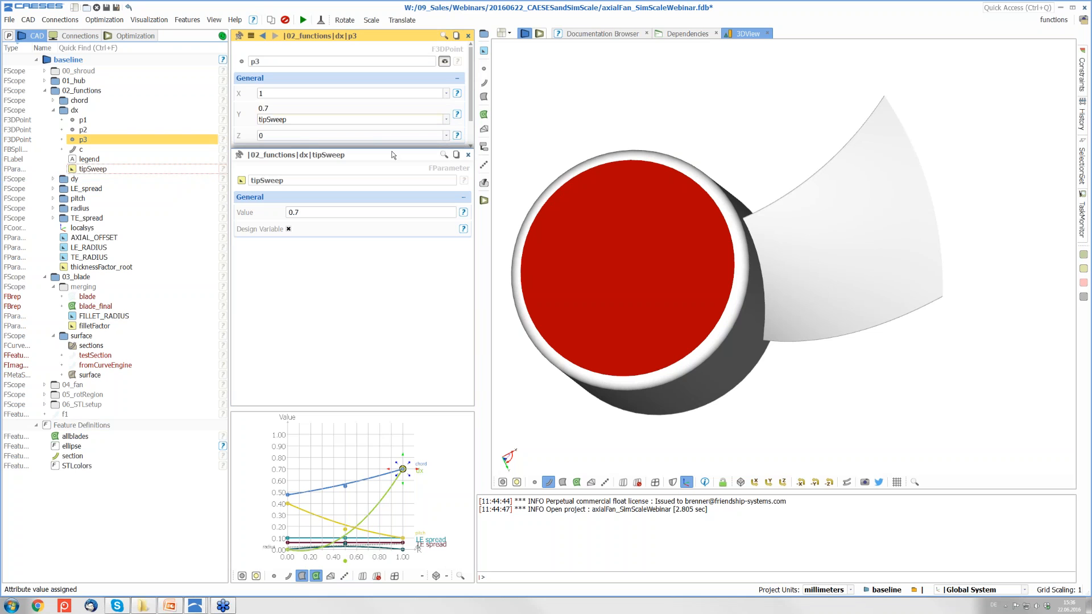
click(468, 155)
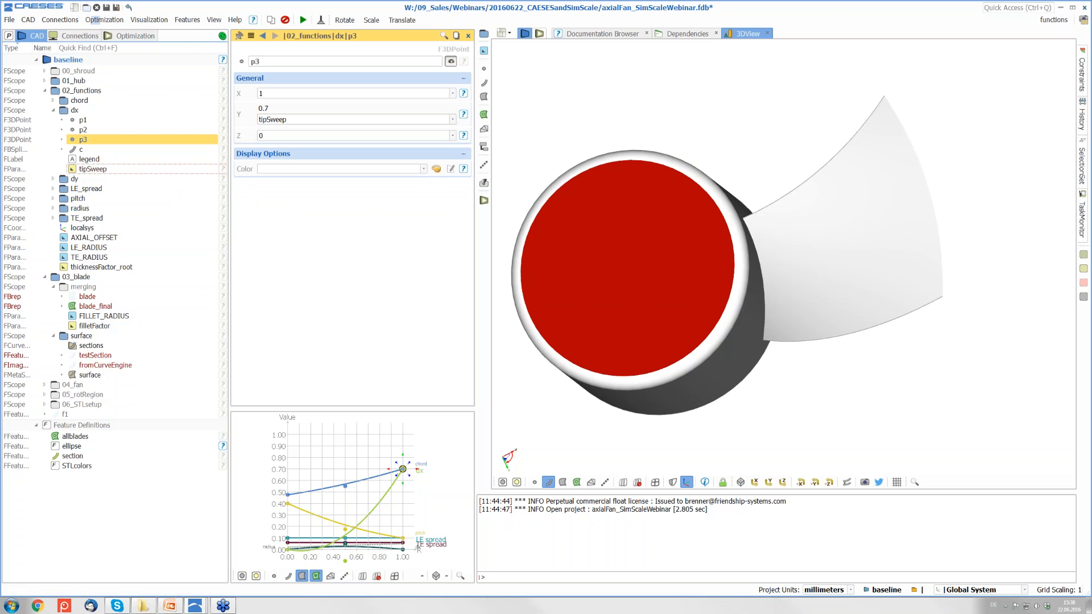
Create a Sobol design engine for generating variants of the baseline design
click(125, 37)
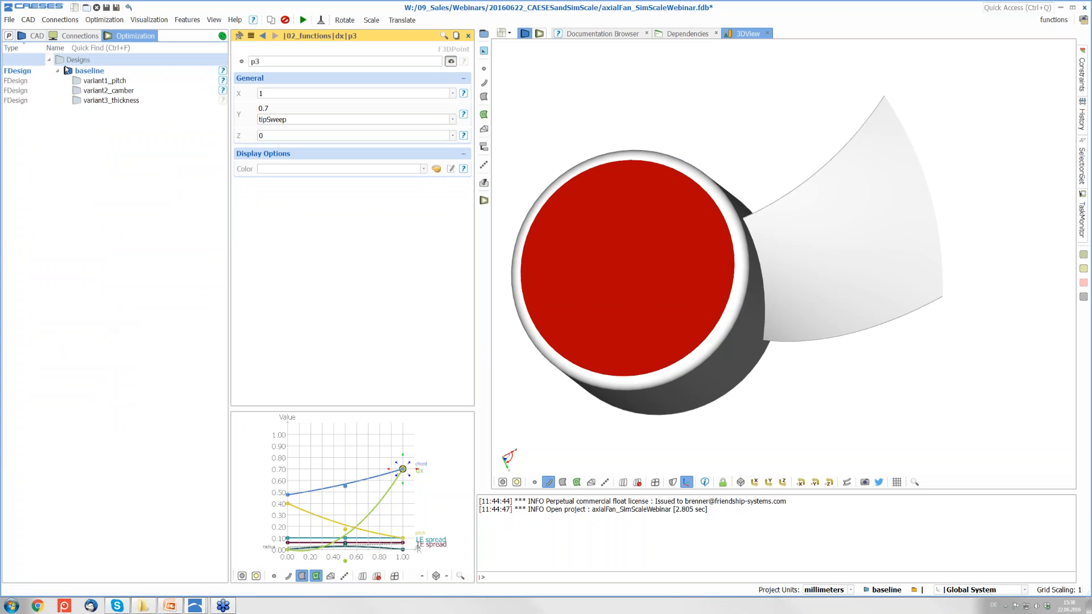
click(108, 23)
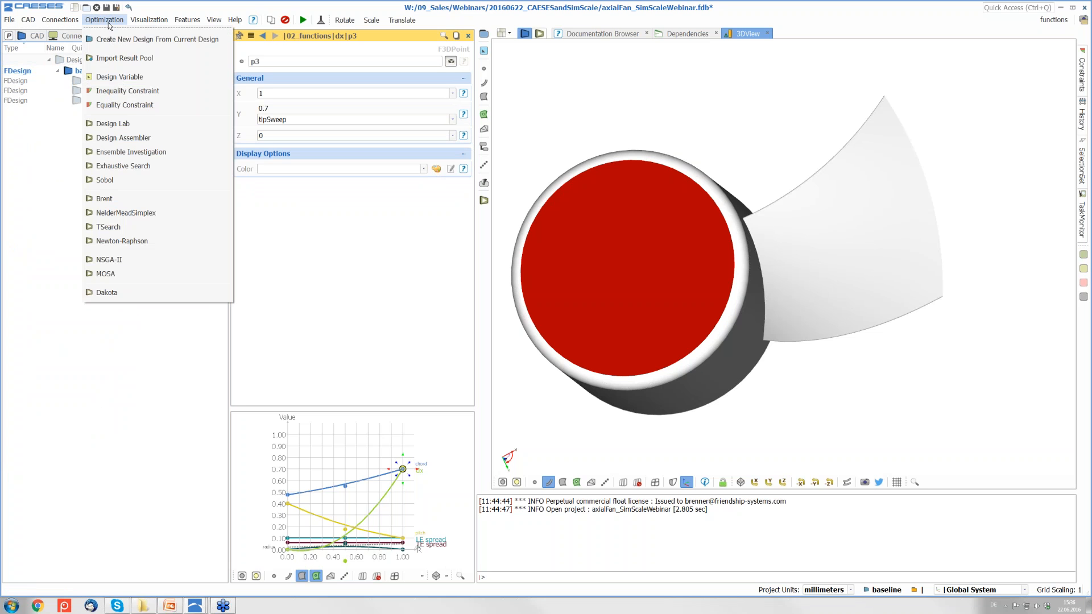
click(131, 181)
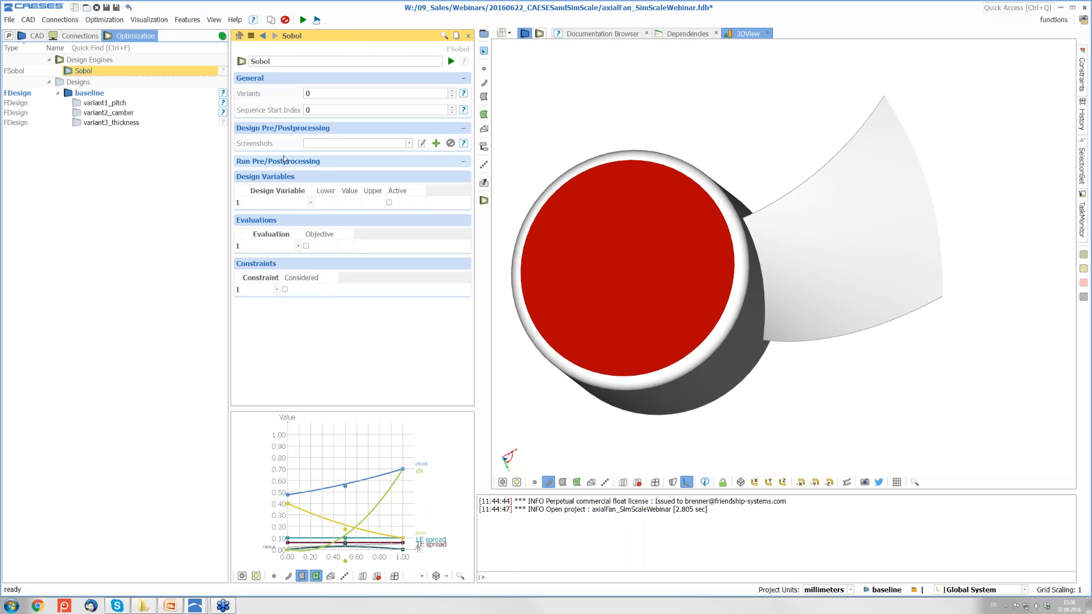
Add thicknessFactor_root to the Sobol engine's design variables with a lower bound of 1 and an upper bound of 1.5
click(311, 204)
click(310, 204)
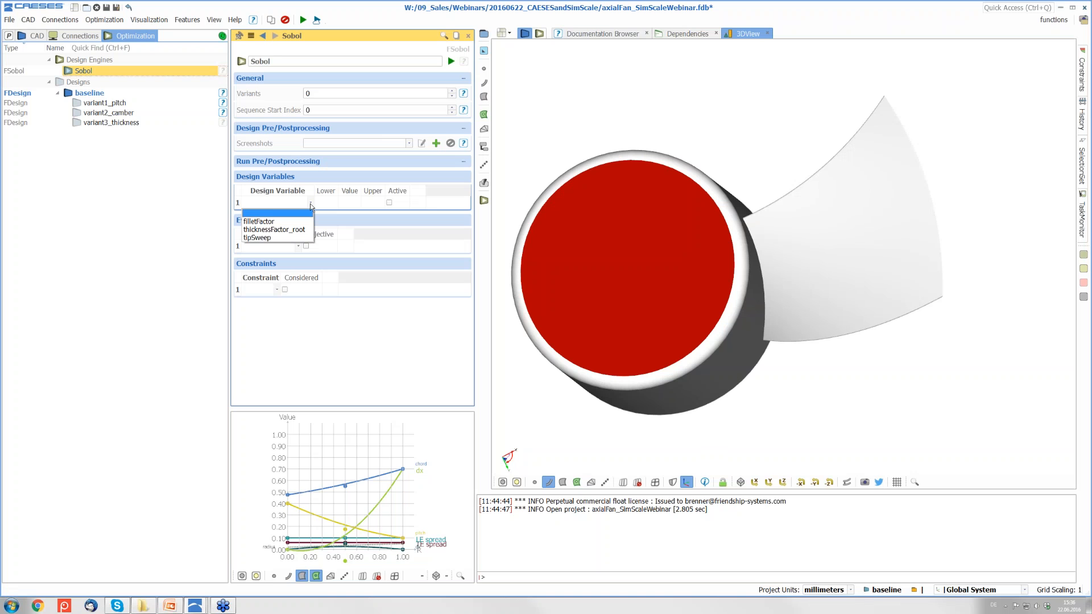
click(288, 230)
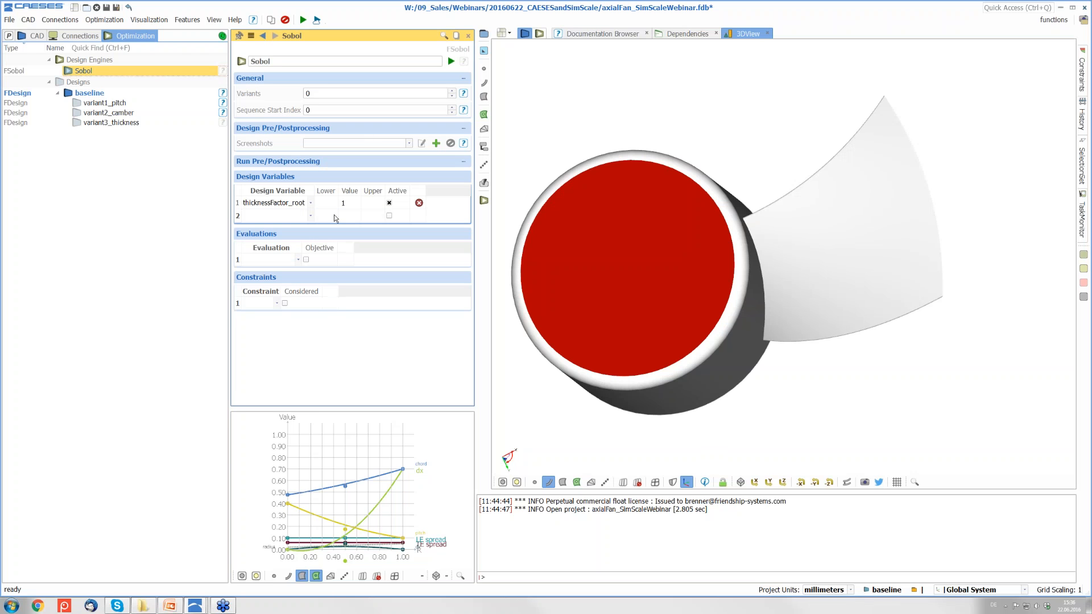
click(324, 204)
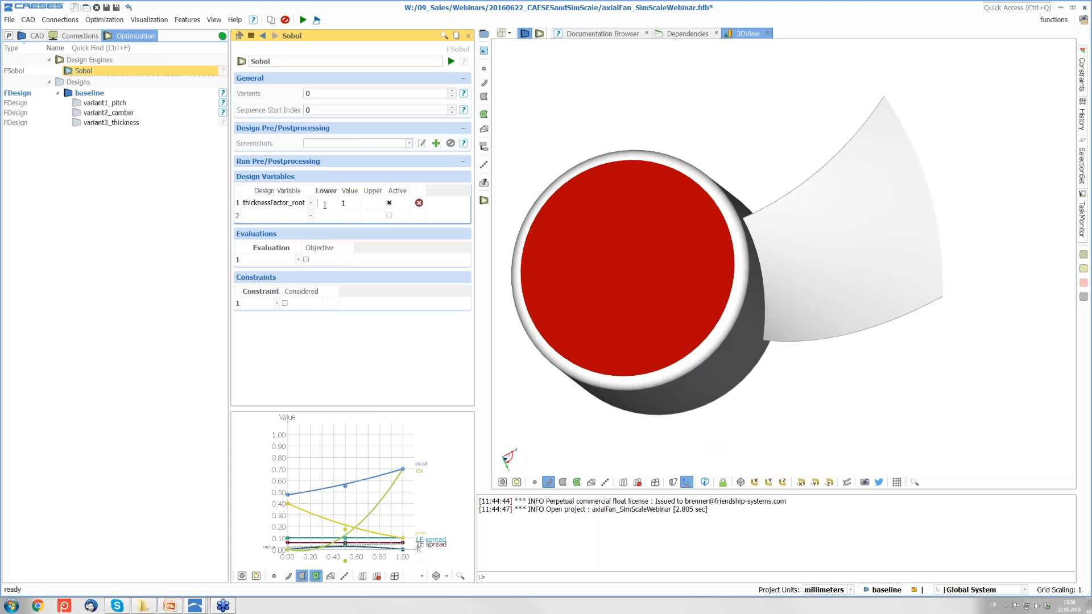
text(1)
click(365, 203)
text(1.5)
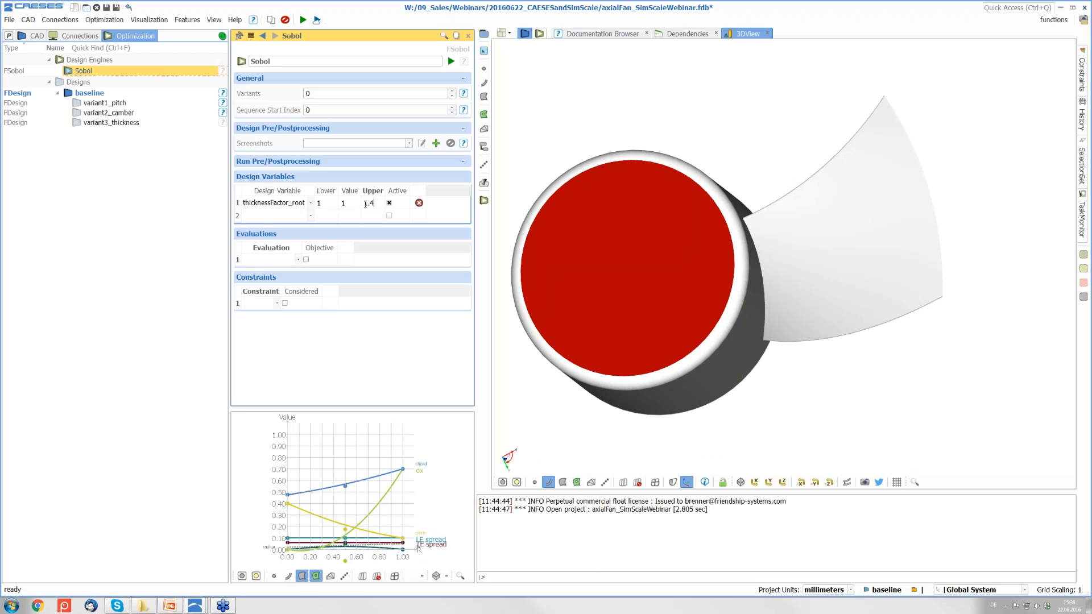
Add filletFactor as the second Sobol design variable with a lower bound of 1 and an upper bound of 2
click(310, 215)
click(304, 235)
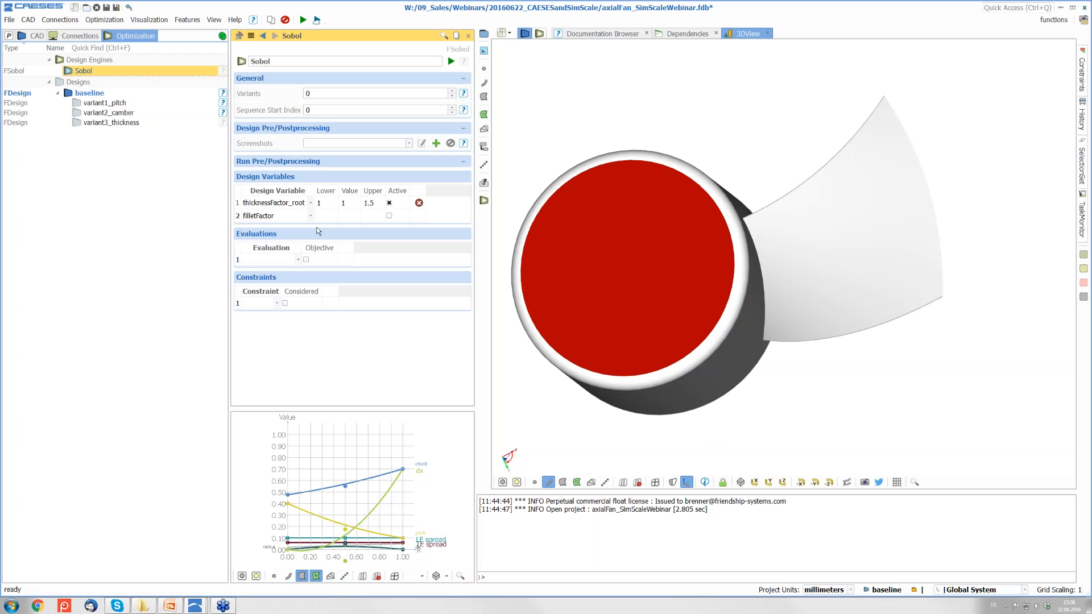
click(329, 216)
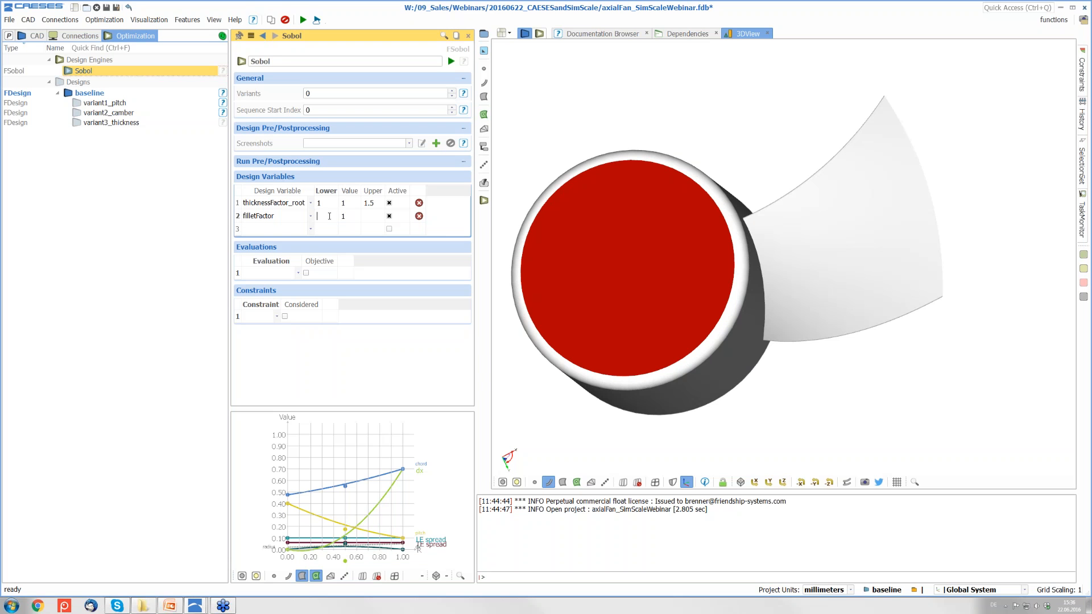
text(1)
click(373, 219)
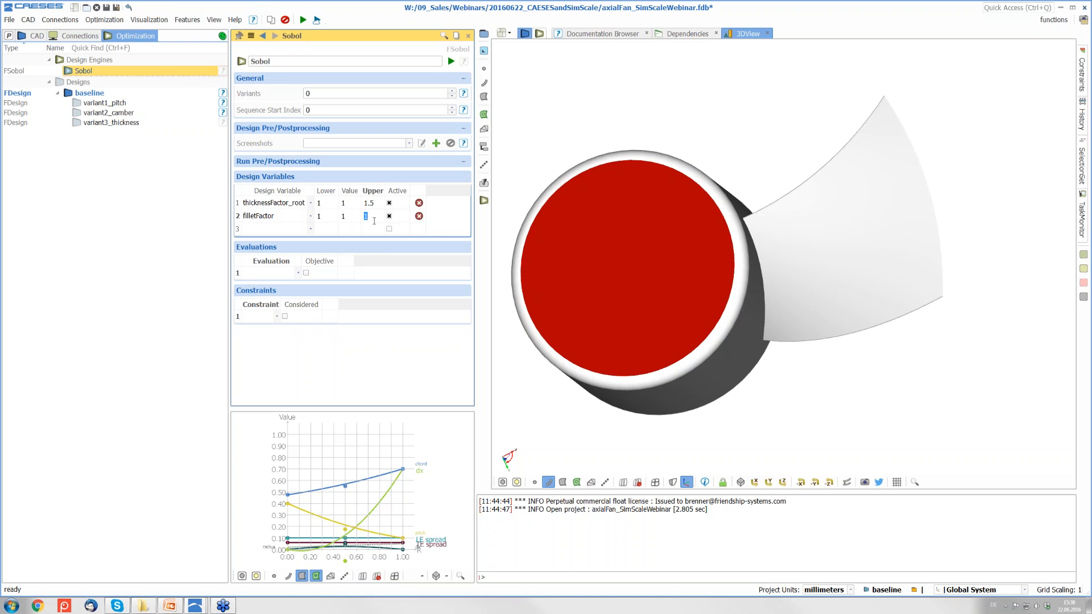
Add tipSweep as the third Sobol design variable with a lower bound of 0.3 and an upper bound of 0.7
click(311, 230)
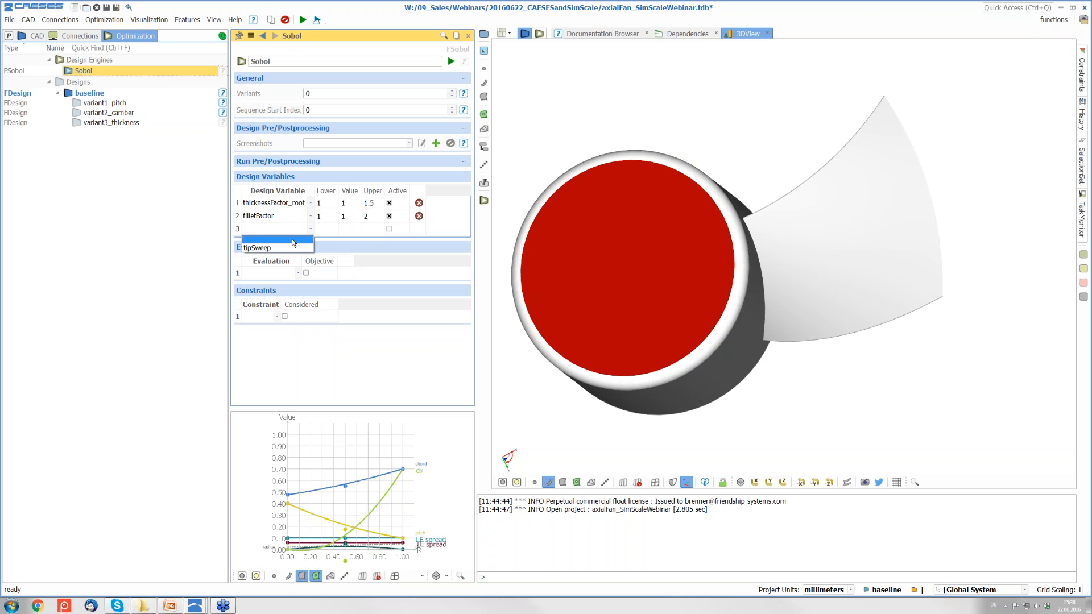
click(292, 245)
click(327, 228)
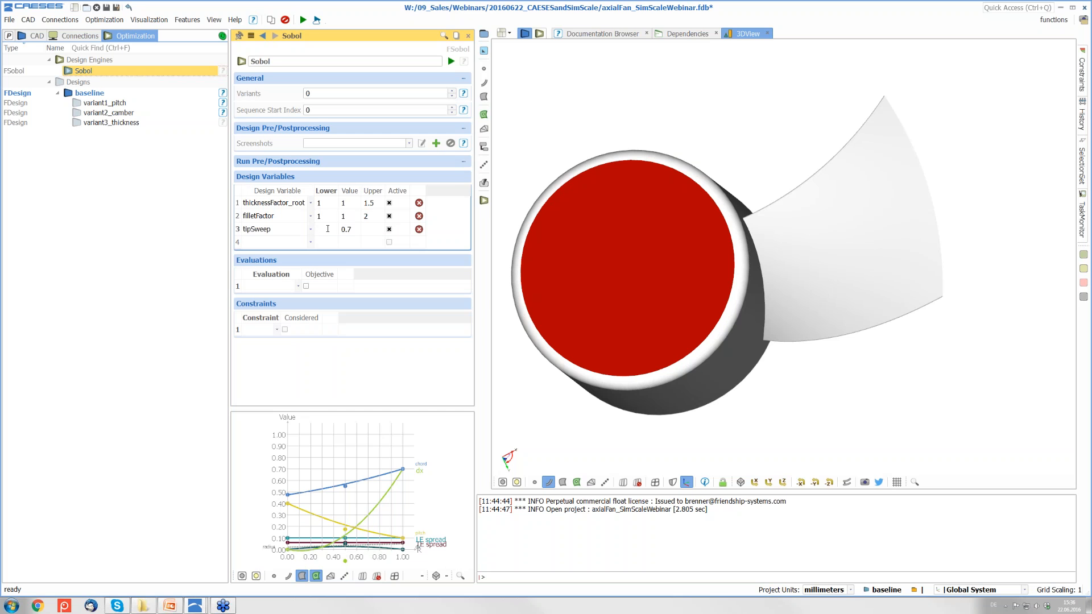
text(0.3)
key(Return)
click(375, 228)
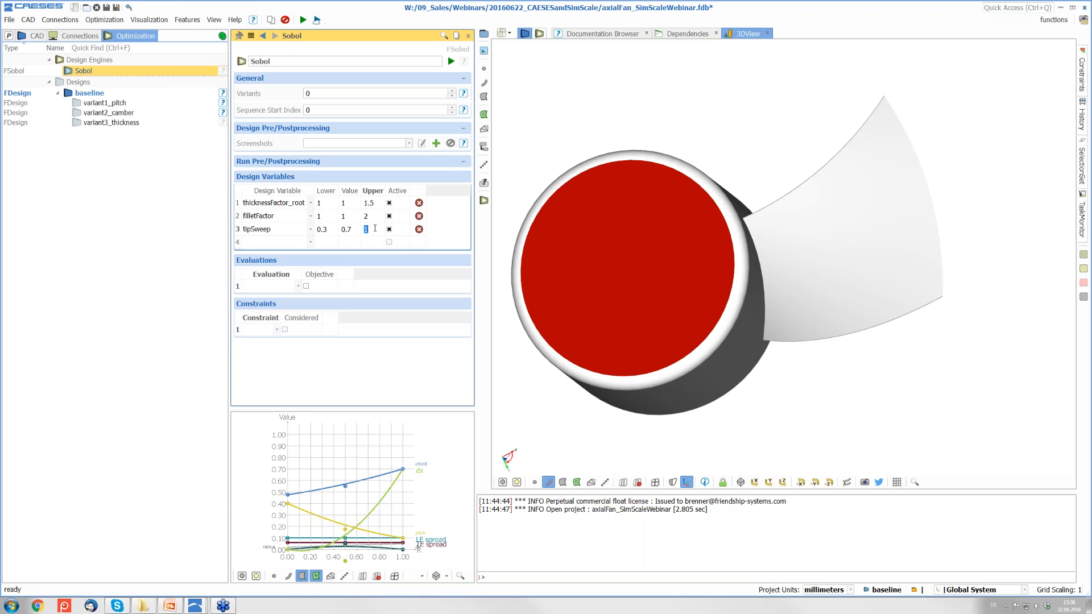
text(0.7)
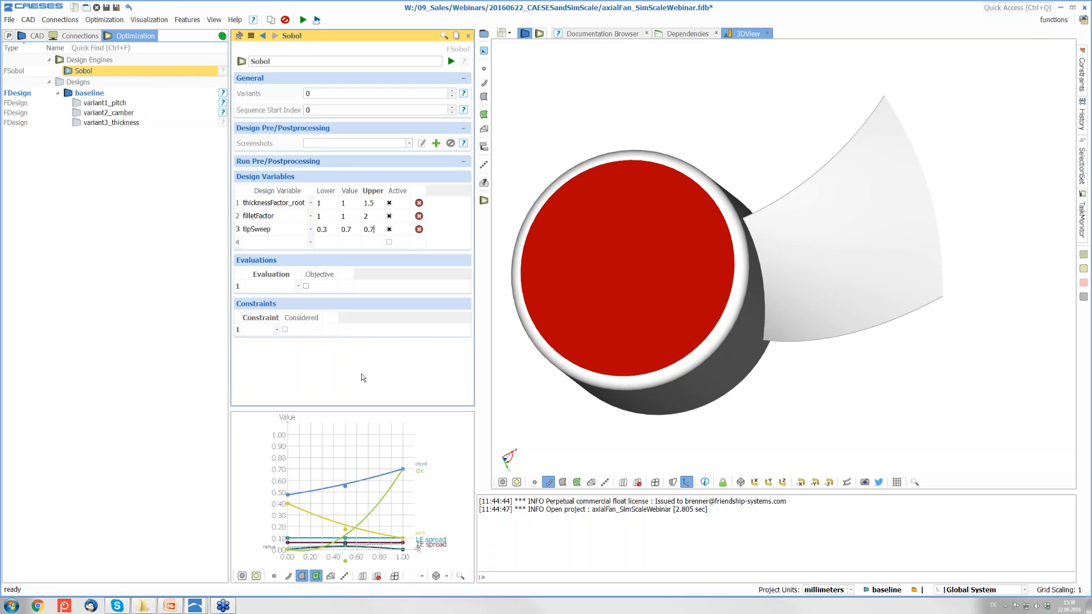
key(Return)
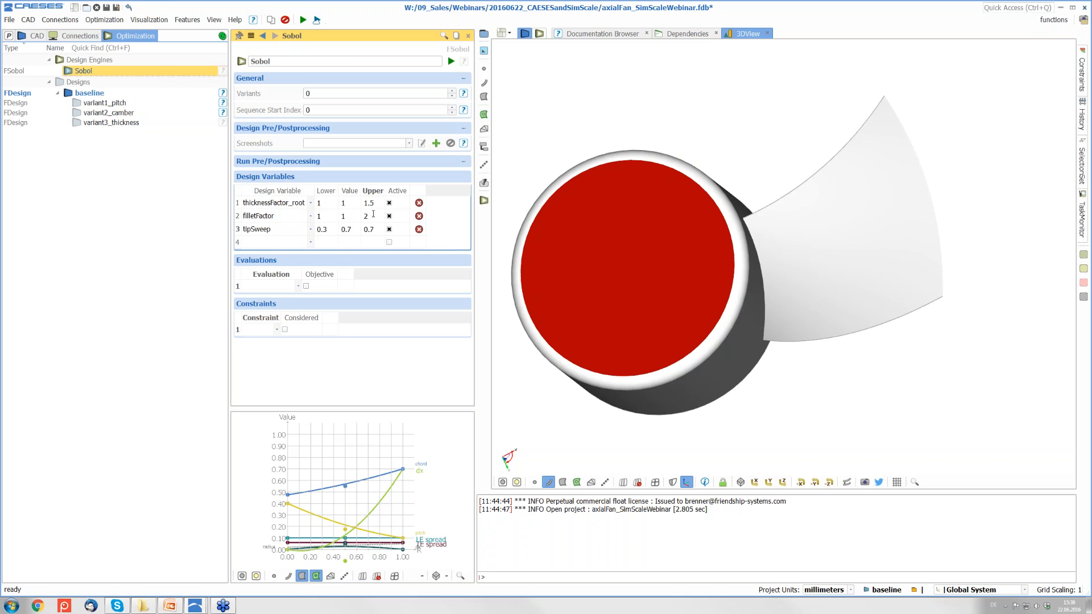
Set the number of Sobol variants to 5 and enlarge the function graph area
double_click(308, 93)
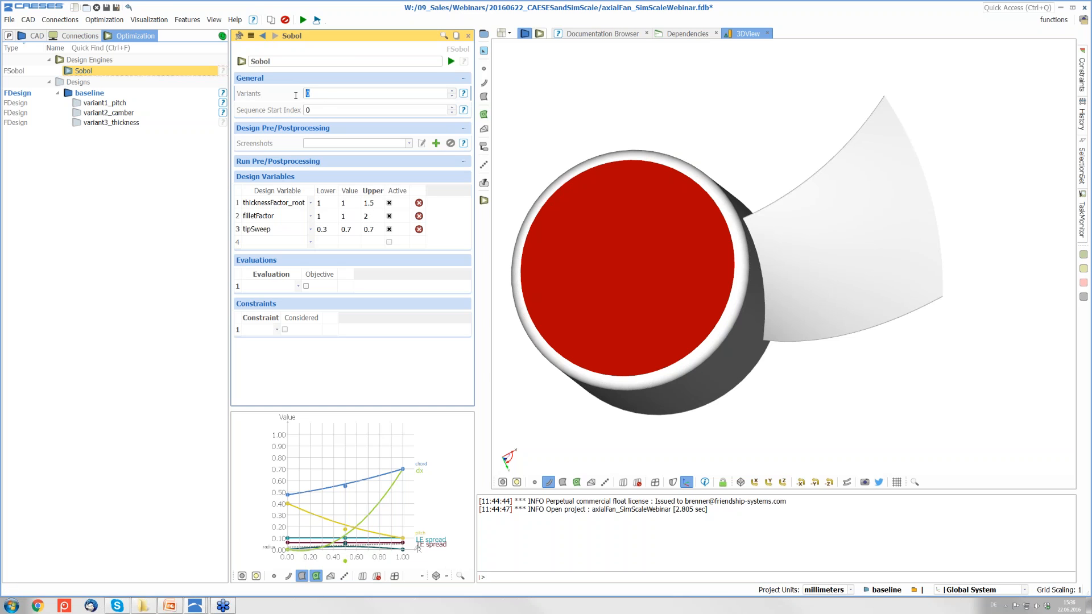
text(5)
click(396, 413)
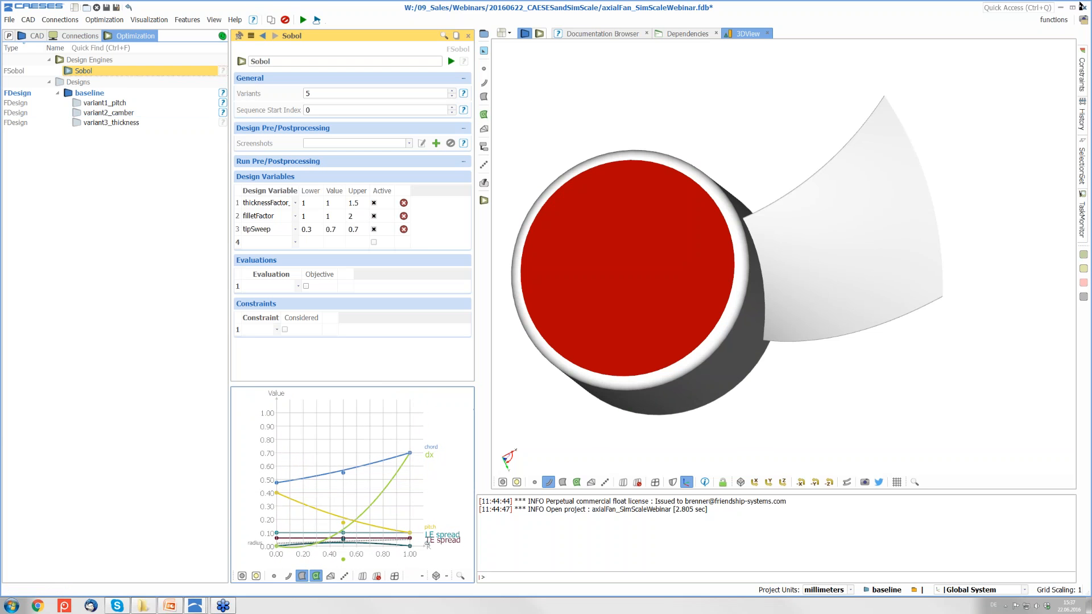
Make the 04_fan scope visible and hide the 03_blade and 01_hub scopes
click(36, 36)
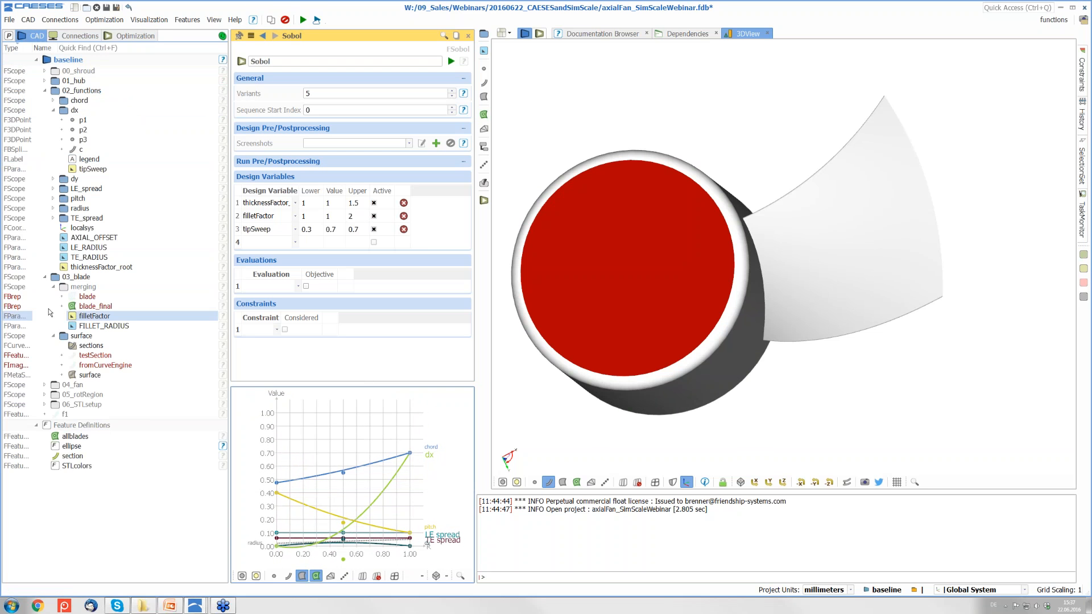
click(55, 387)
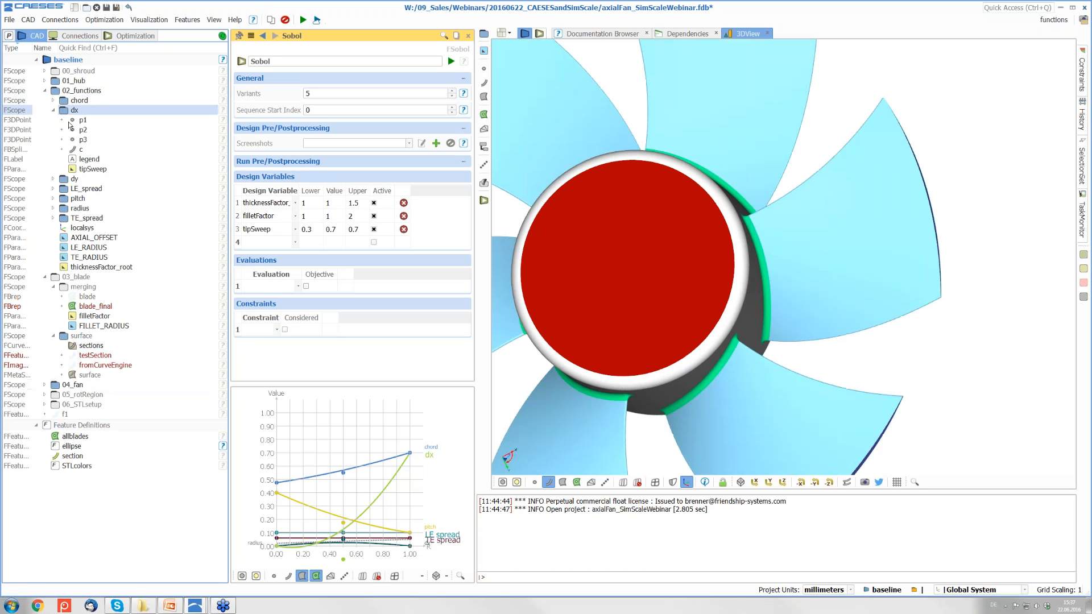
click(55, 83)
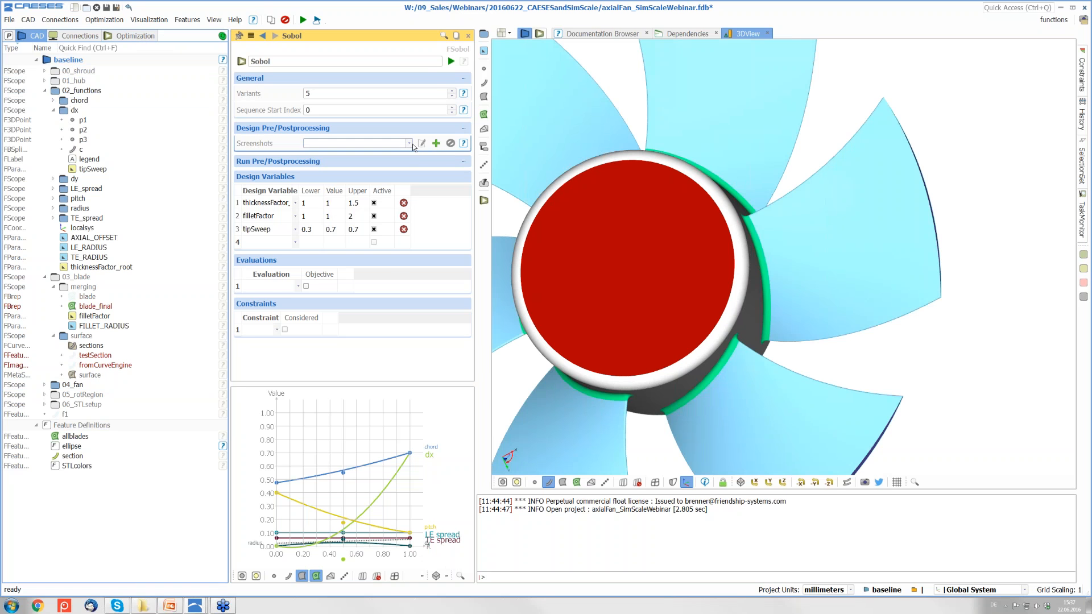
Create a new screenshot collection for the Sobol run and frame the whole fan at an angle in the 3D view
click(436, 143)
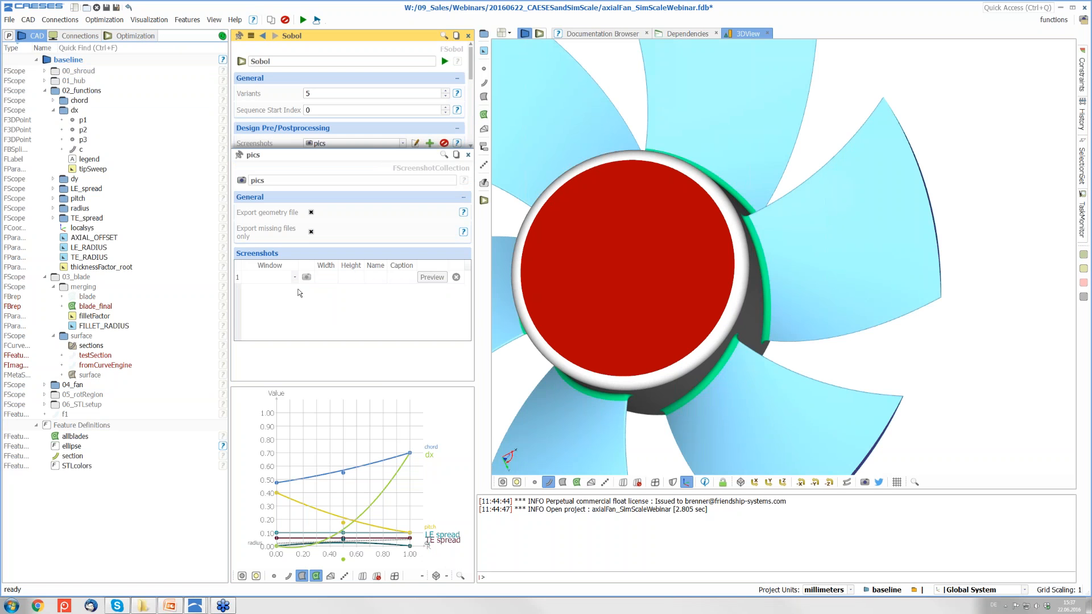
scroll(812, 205, down, 5)
scroll(776, 289, up, 2)
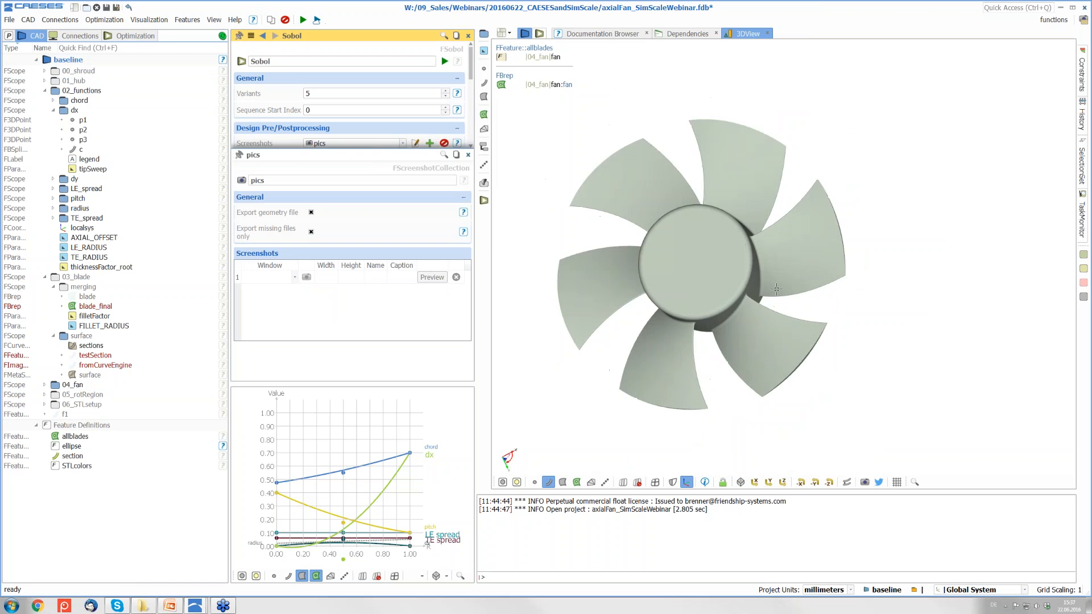
drag(788, 284, 790, 322)
scroll(790, 322, up, 5)
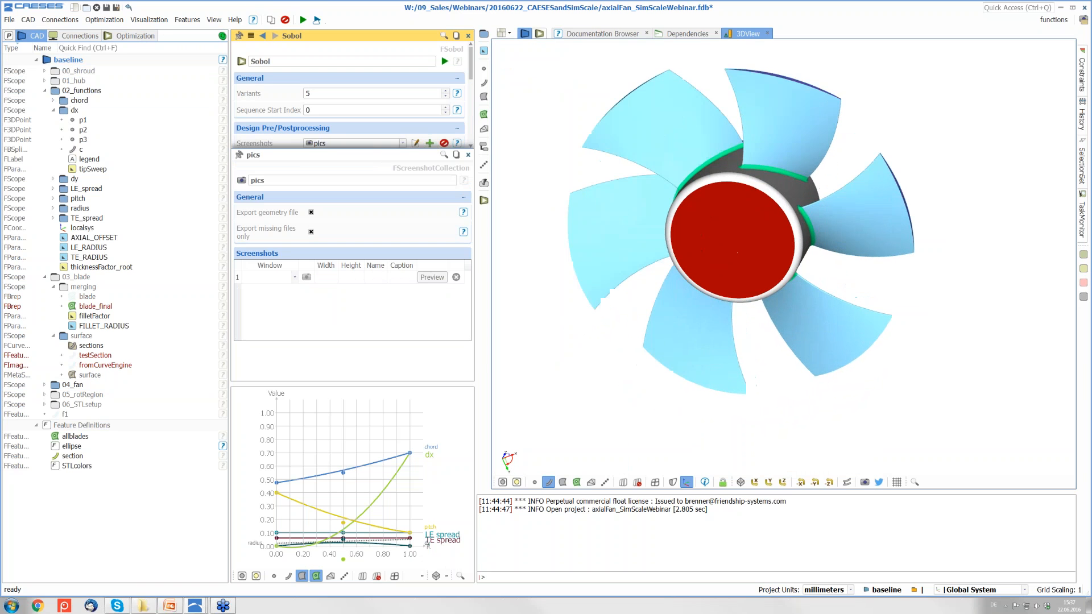
scroll(891, 321, down, 3)
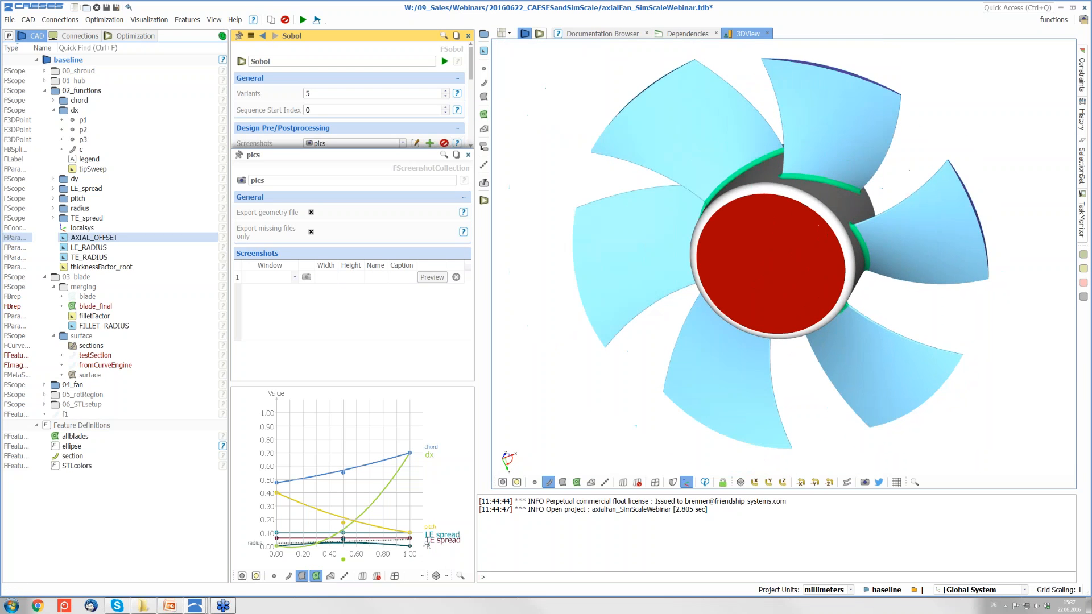
Add the 3DView and 3DOverView windows to the pics screenshot collection and close its editor
click(290, 278)
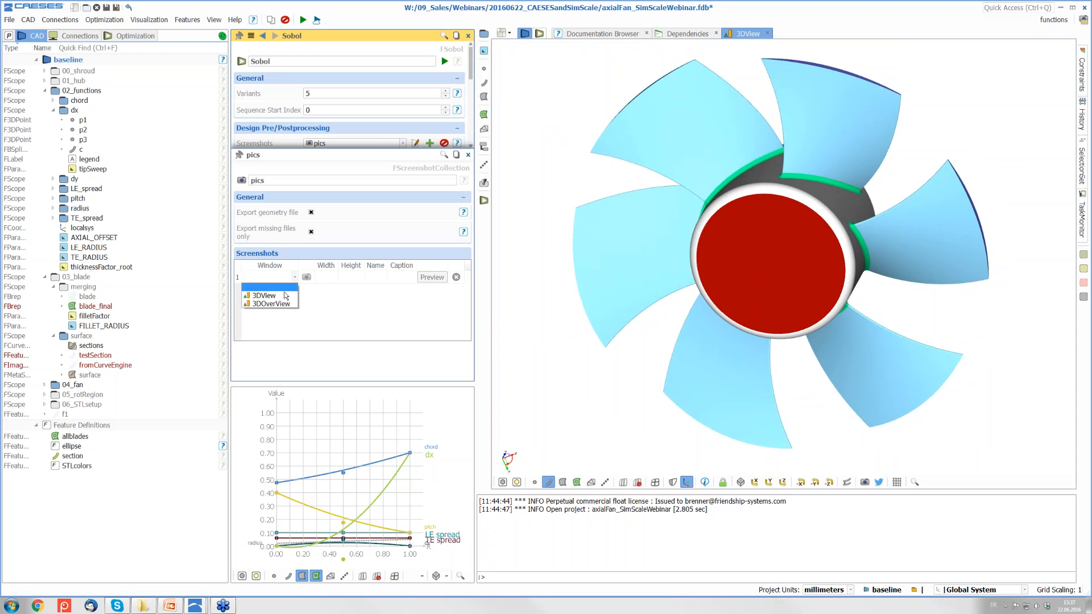
click(268, 289)
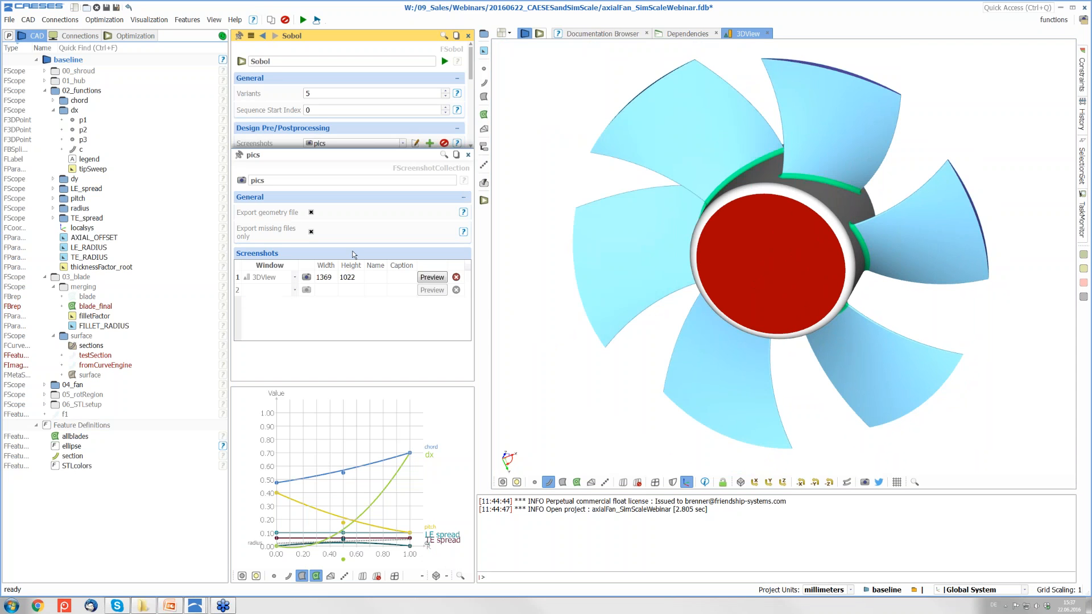
click(295, 292)
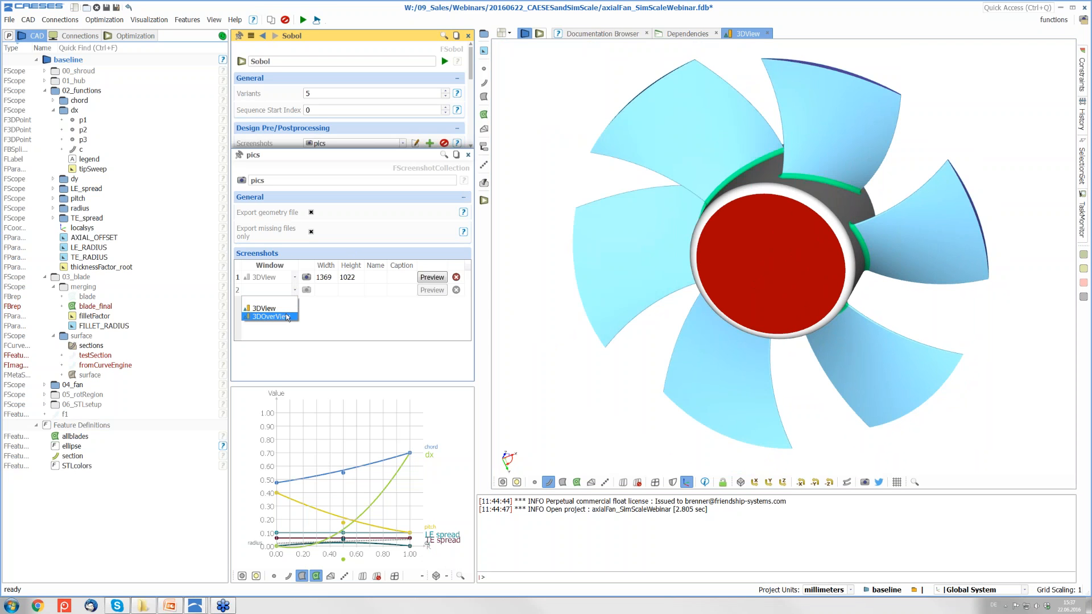
click(271, 317)
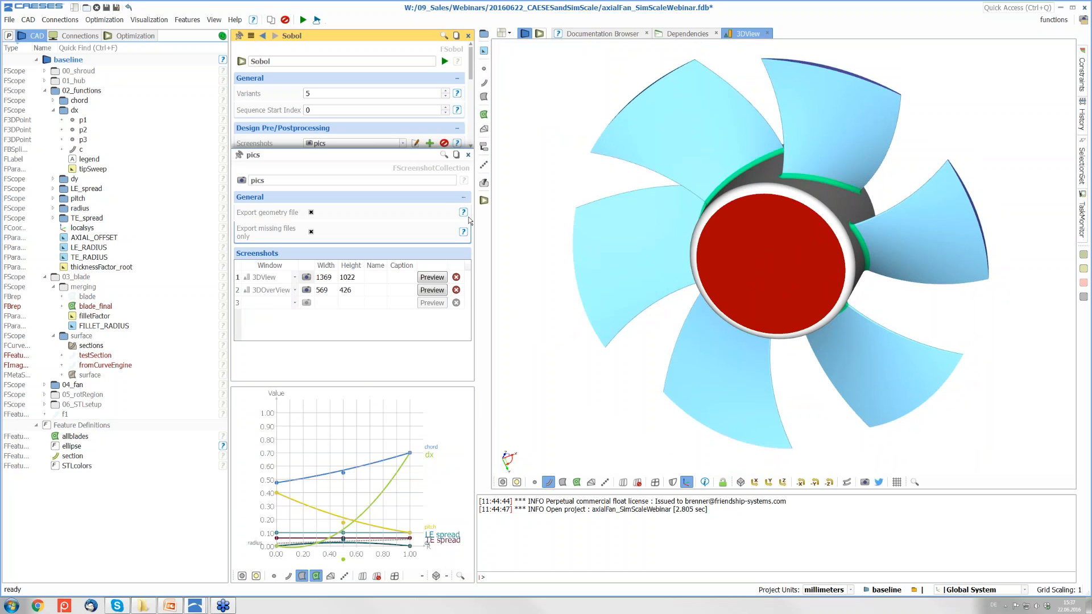
click(468, 155)
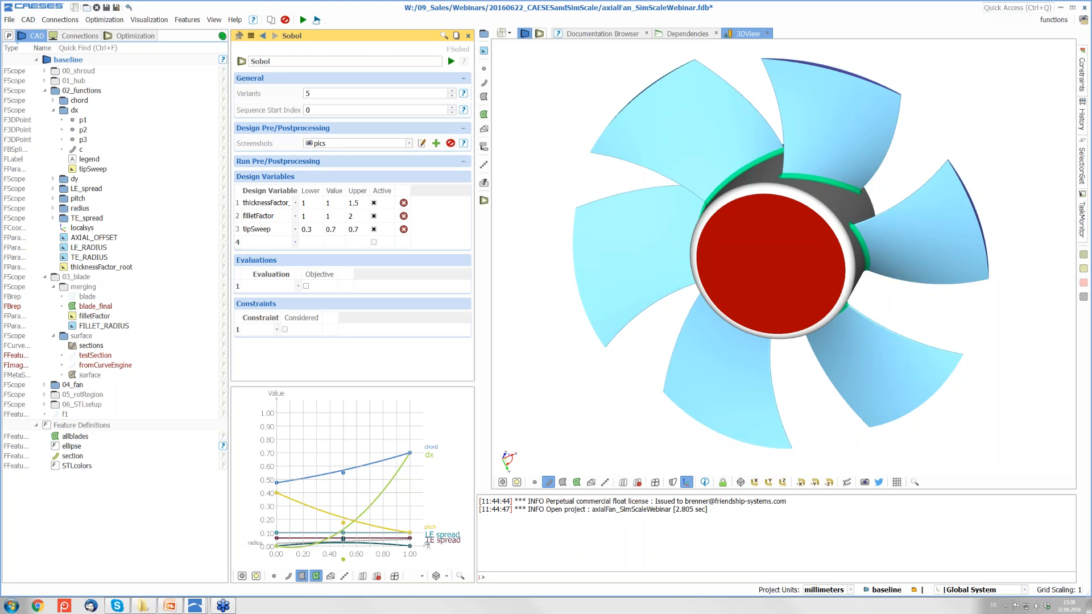
Insert the exportSTEP command of the 04_fan fan object into the Sobol engine's design postprocessing commands
click(463, 129)
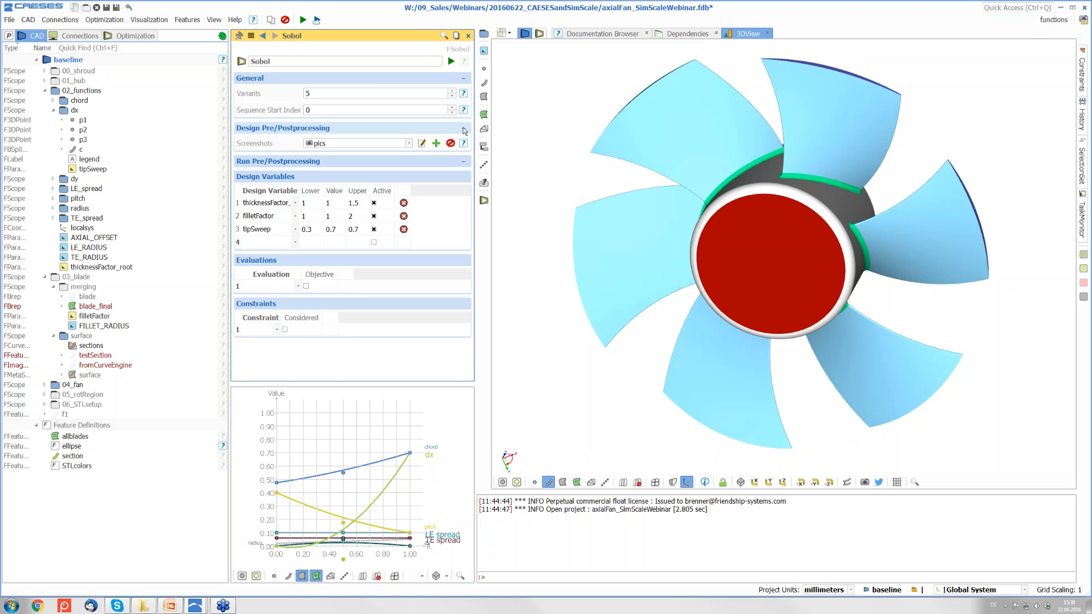
click(376, 127)
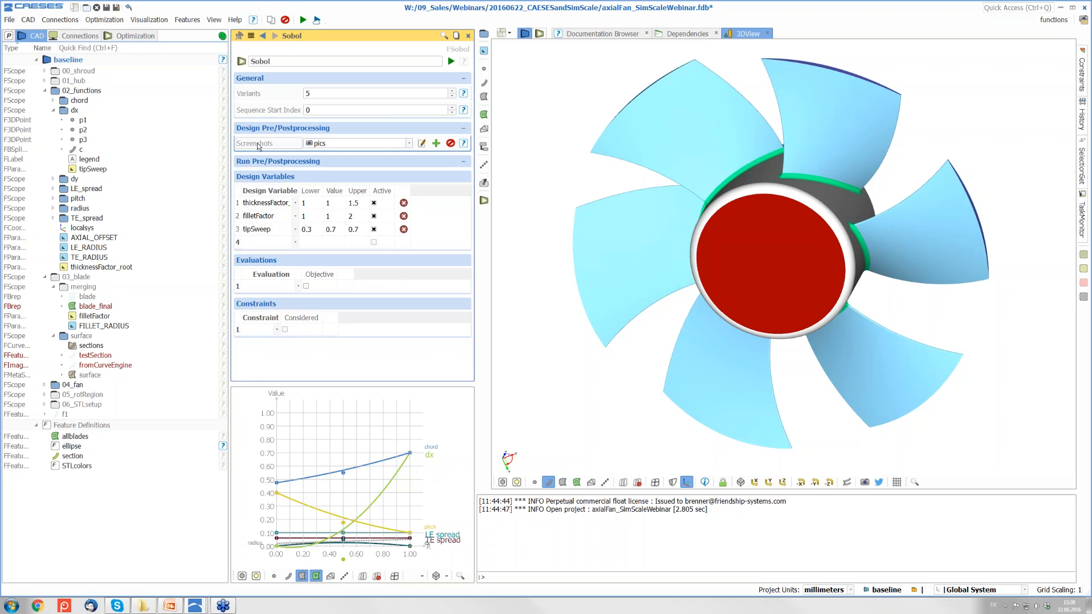
click(463, 129)
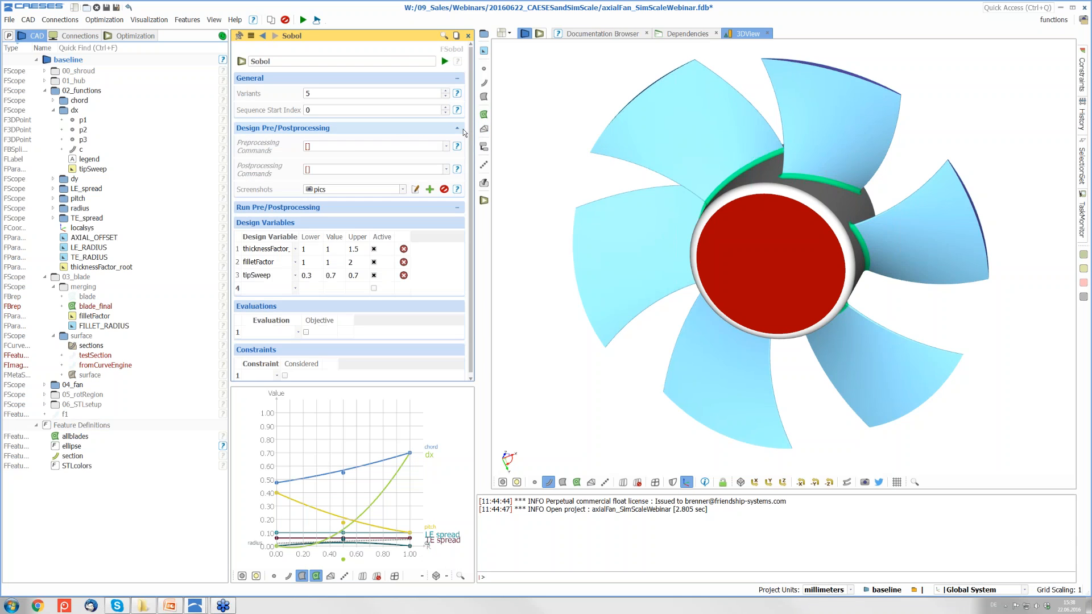
click(310, 170)
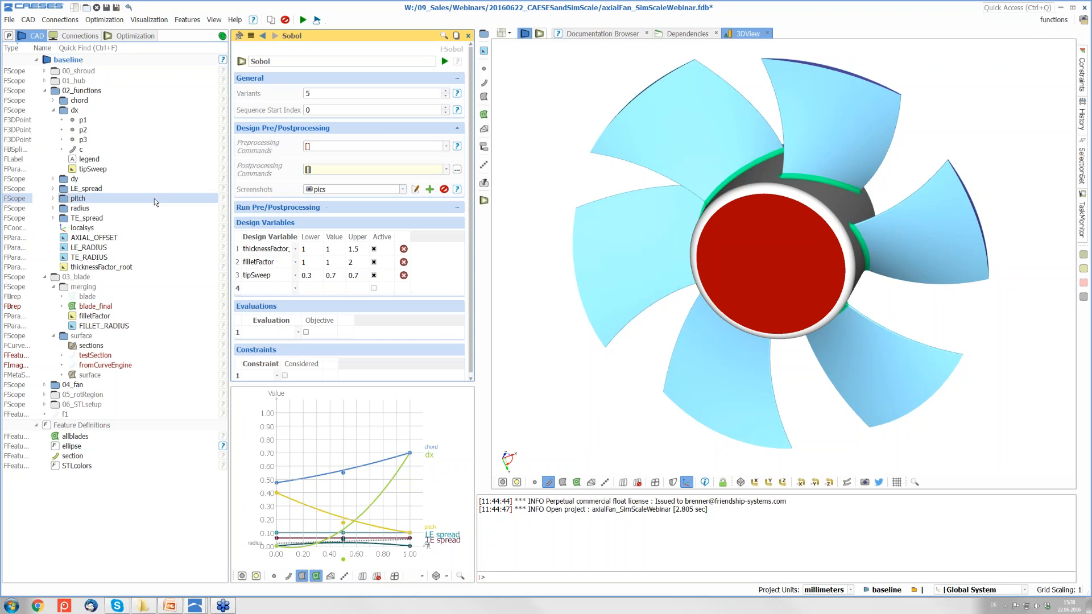
click(45, 385)
click(68, 395)
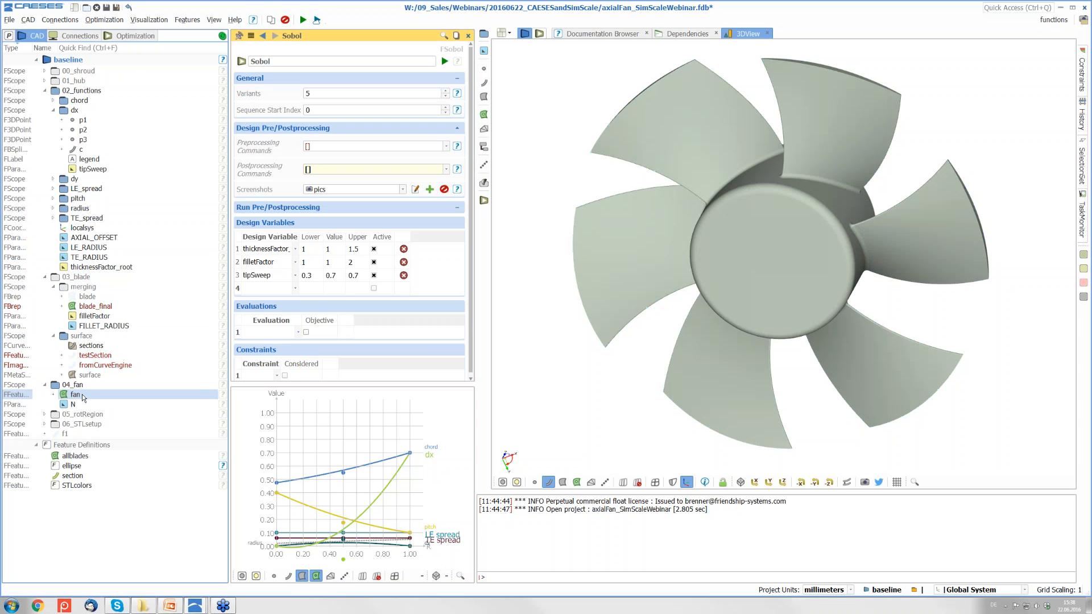
middle_click(83, 397)
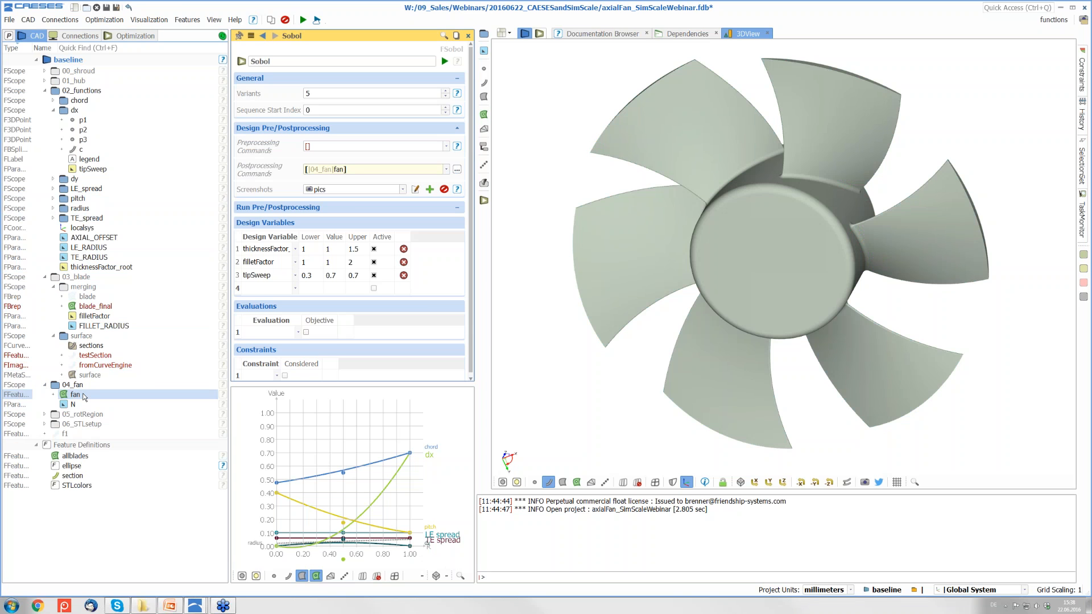
text(.expo)
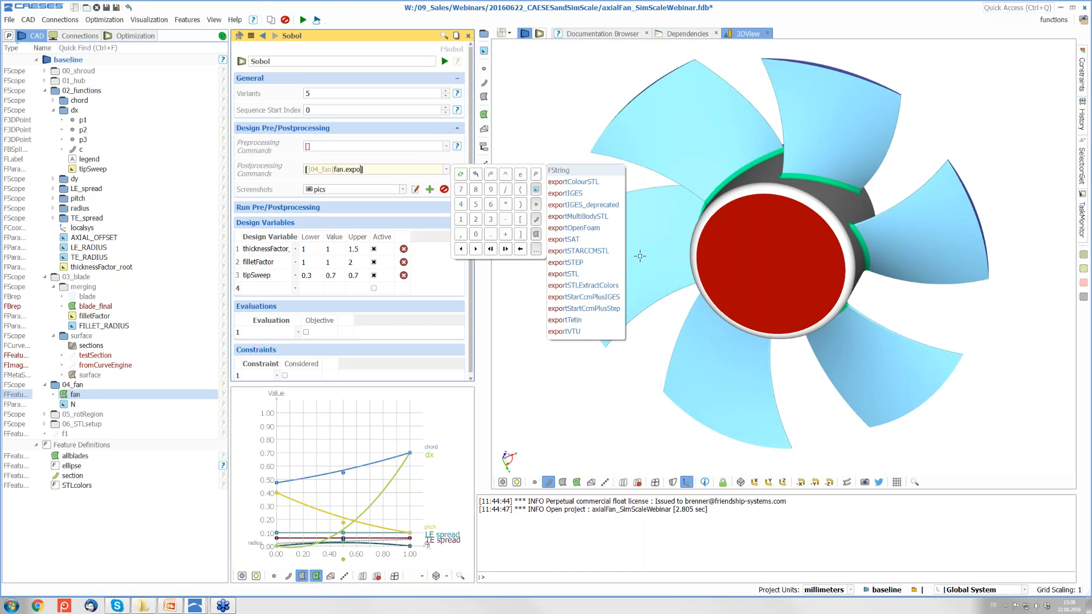
click(579, 265)
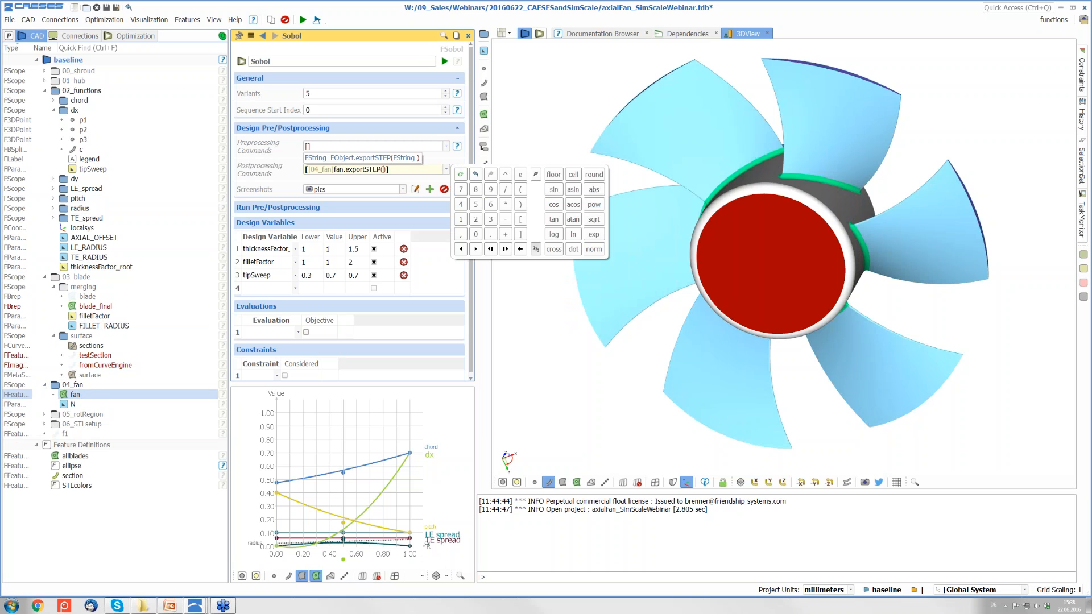
Begin the STEP export file path with getDesignDir() followed by "/fan"
text(getDesign)
text(Dir)
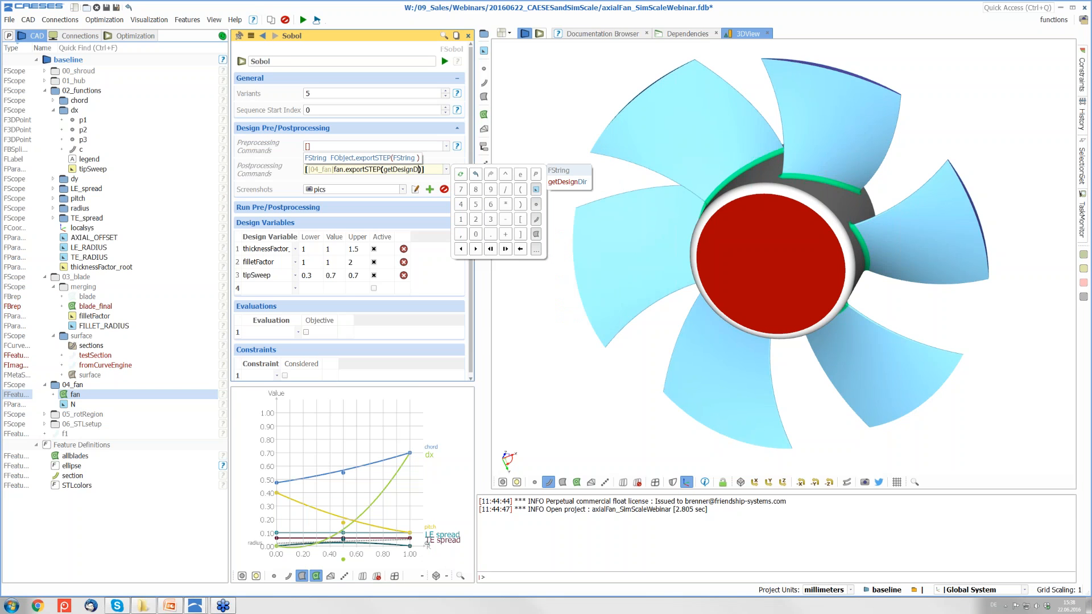
text(())
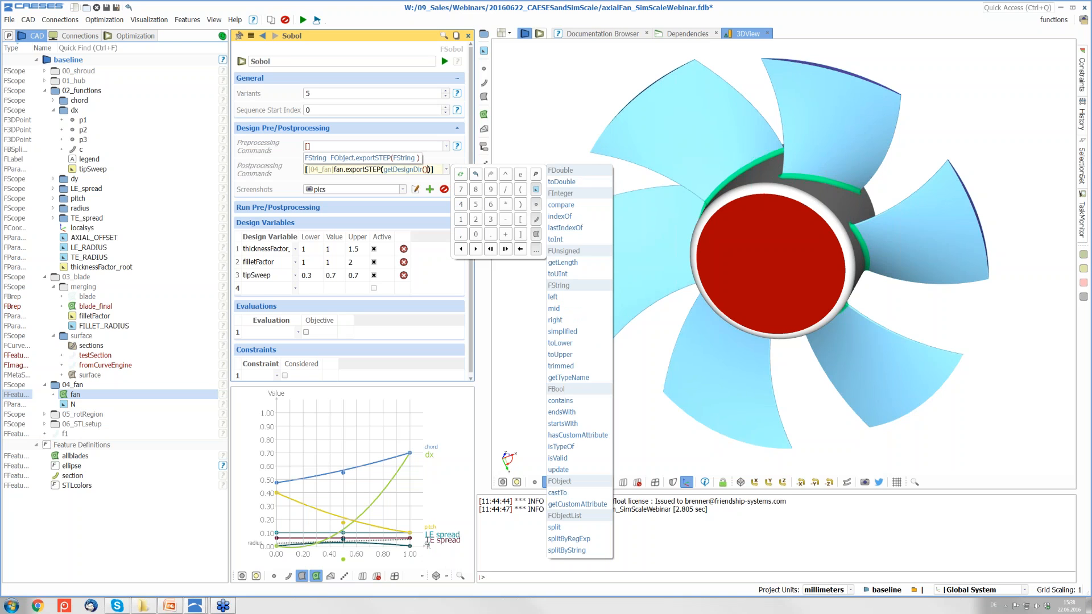
text(+)
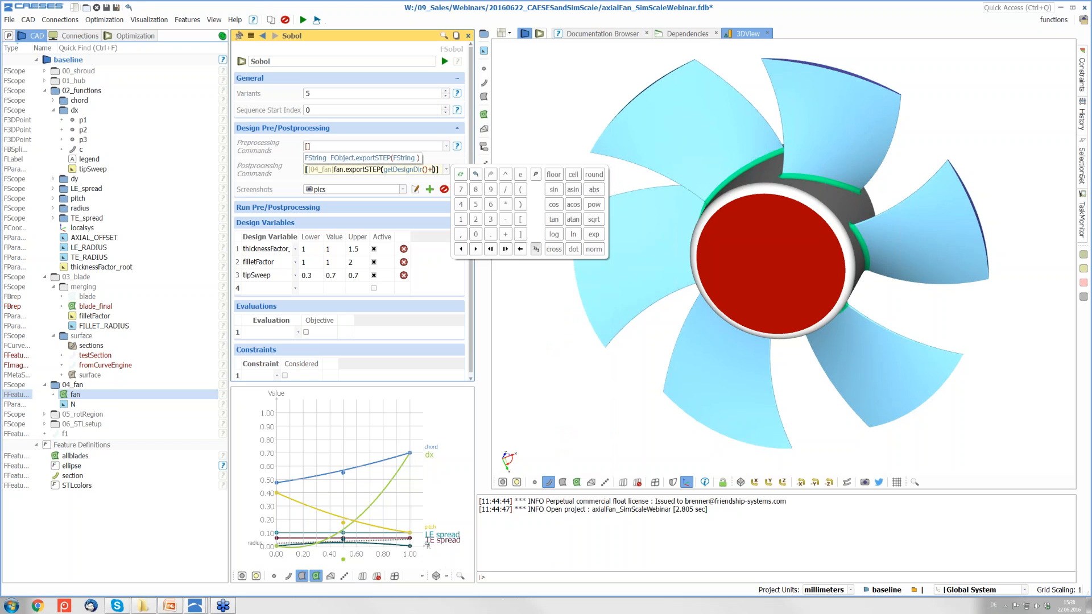
text(/)
key(BackSpace)
text("/fan)
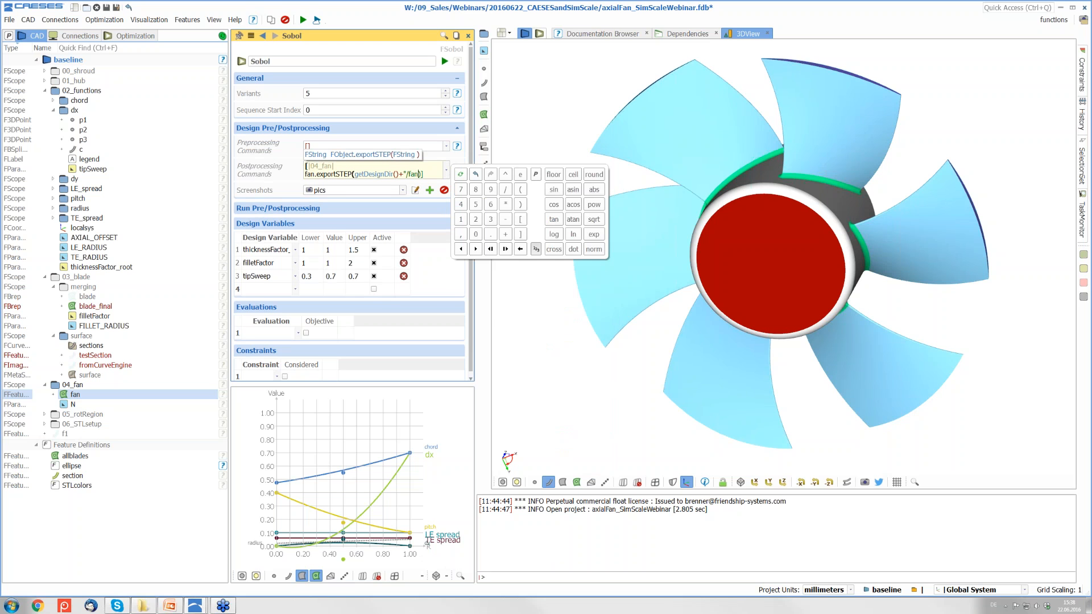
Complete the export file name with an underscore, getCurrentDesign().getName() and the ".step" extension, and apply the command
text(_"+get)
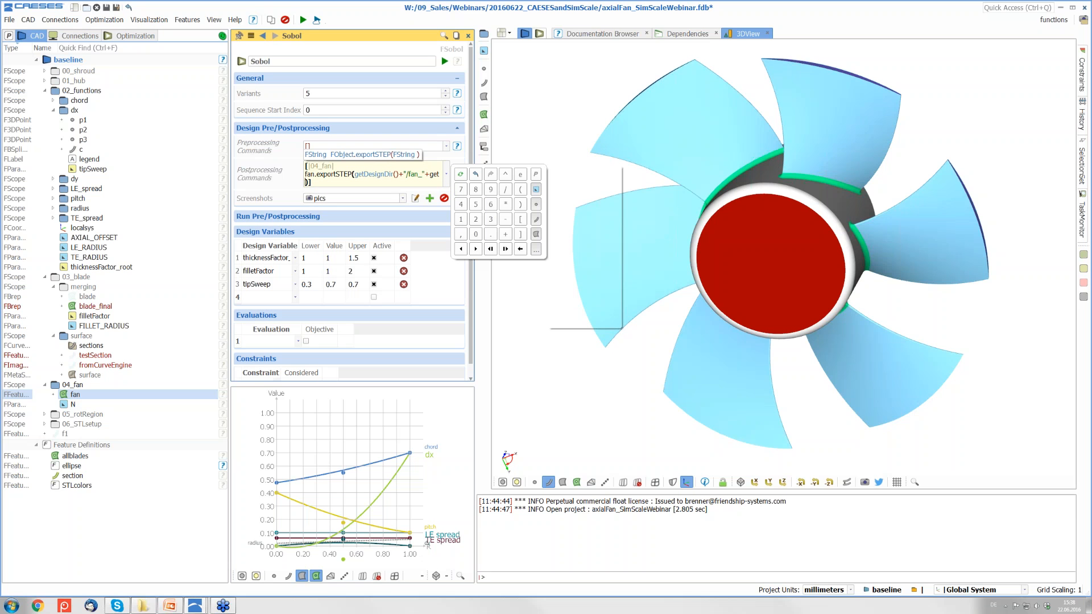
text(CurrentD)
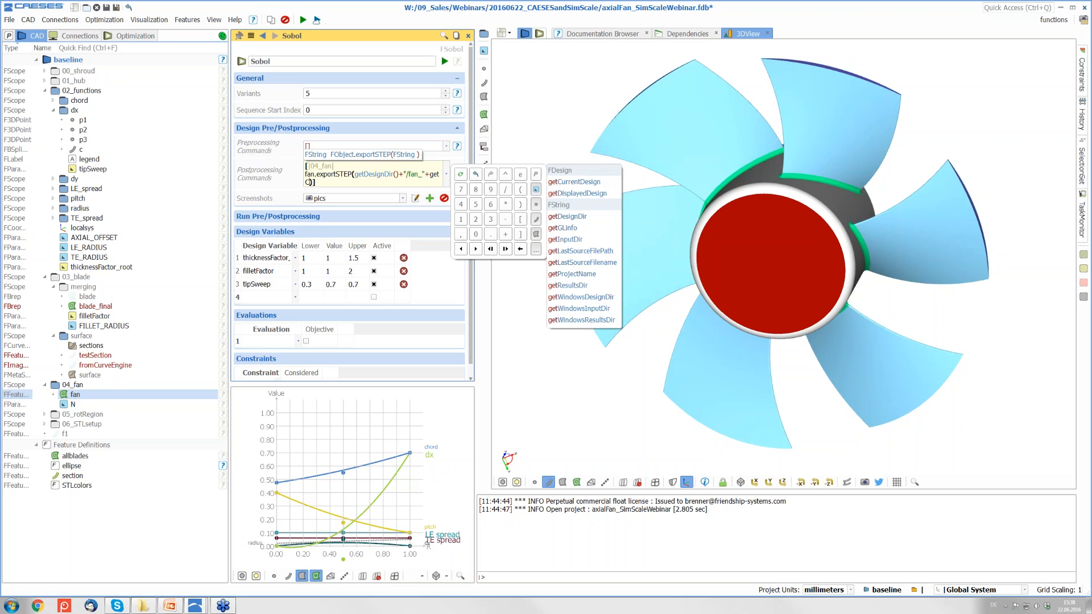
text(esign())
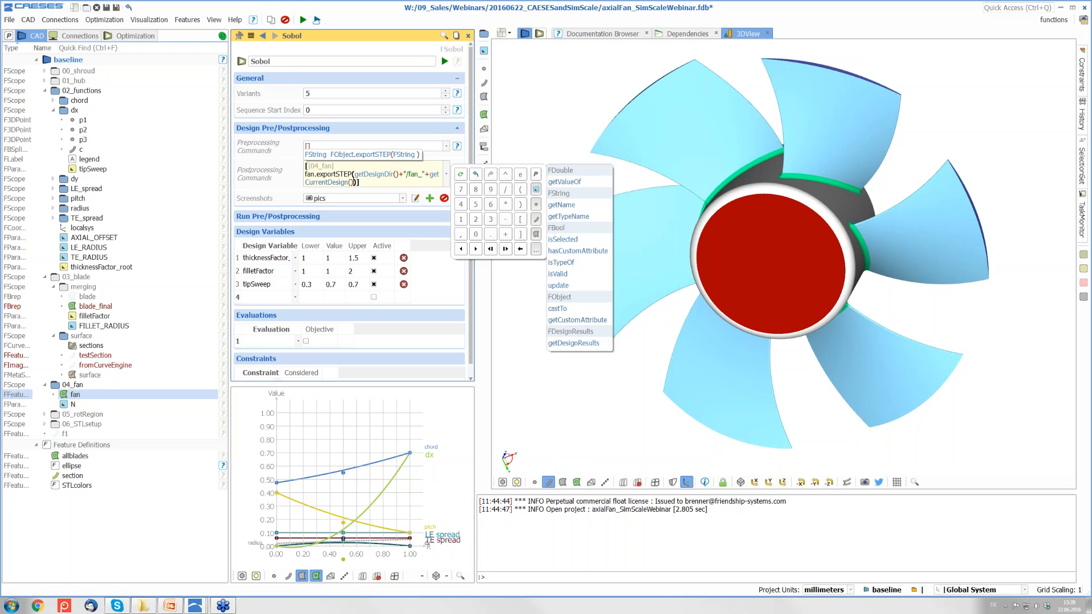
text(.getNa)
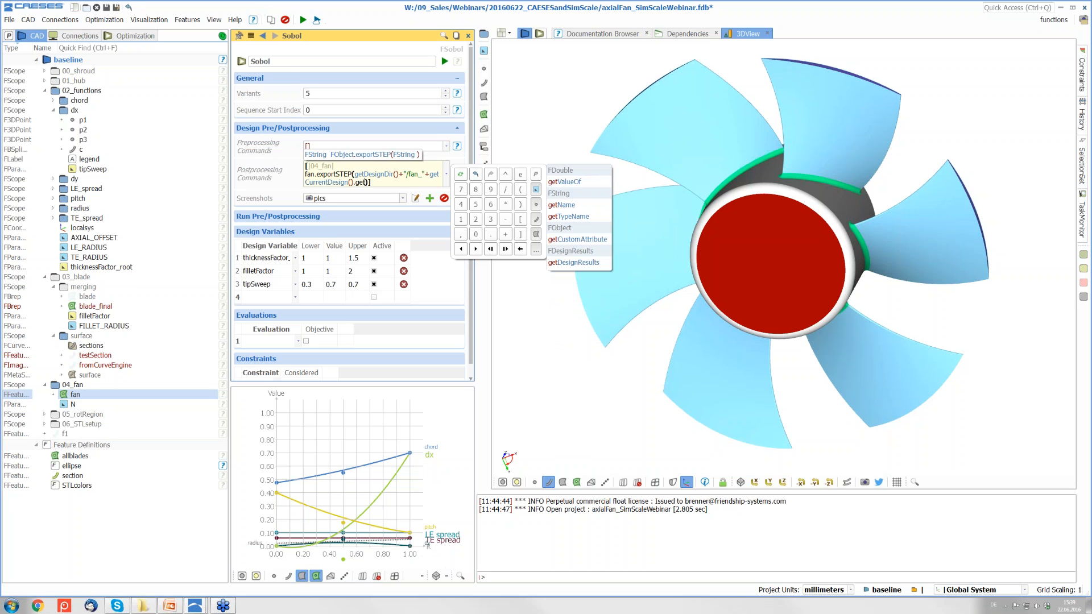
text(me)
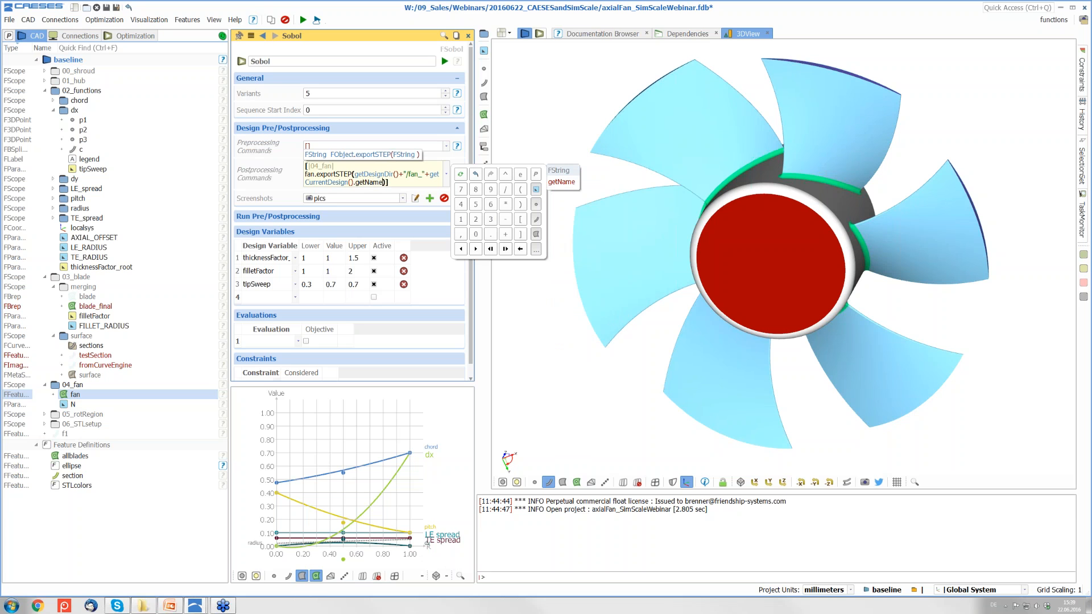
text(())
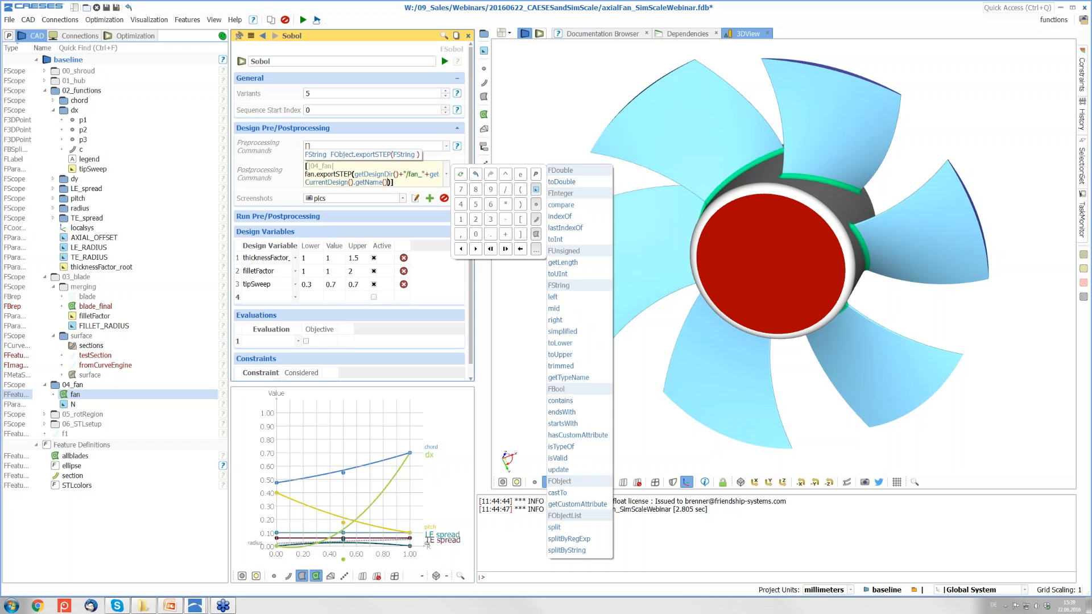
text(+")
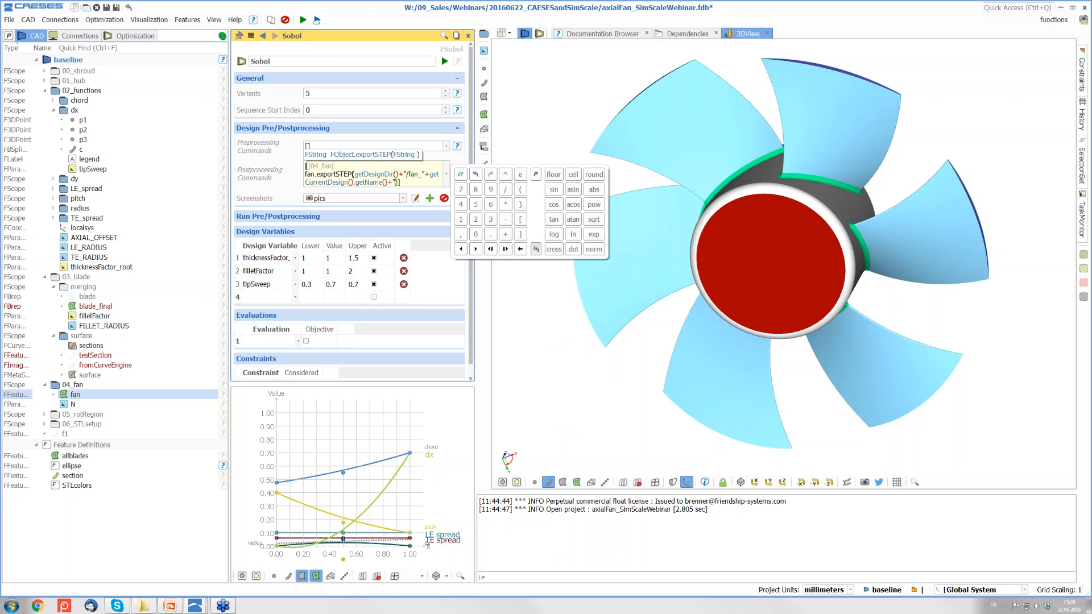
text(.step")
key(Return)
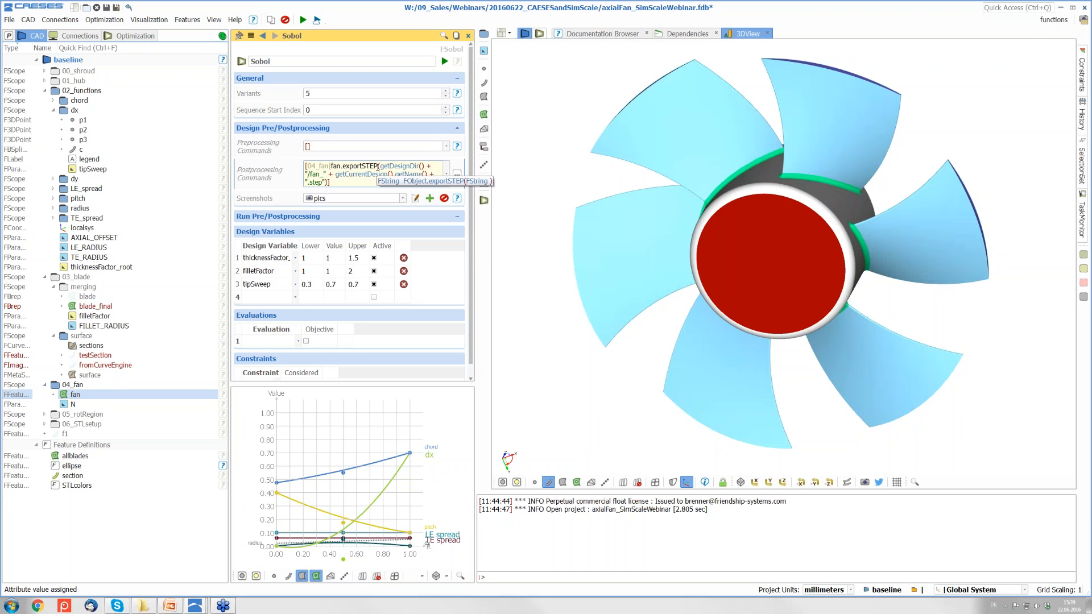
Run the Sobol engine and switch to the window with the axialFan_SimScaleWebinar_variationTest project
click(444, 61)
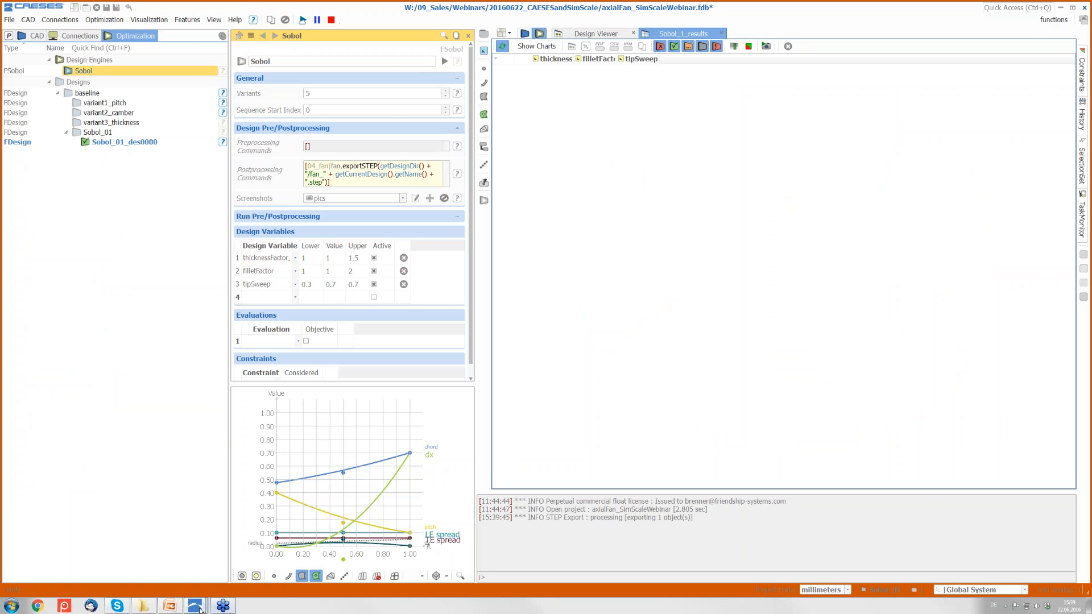
mouse_move(195, 606)
click(216, 568)
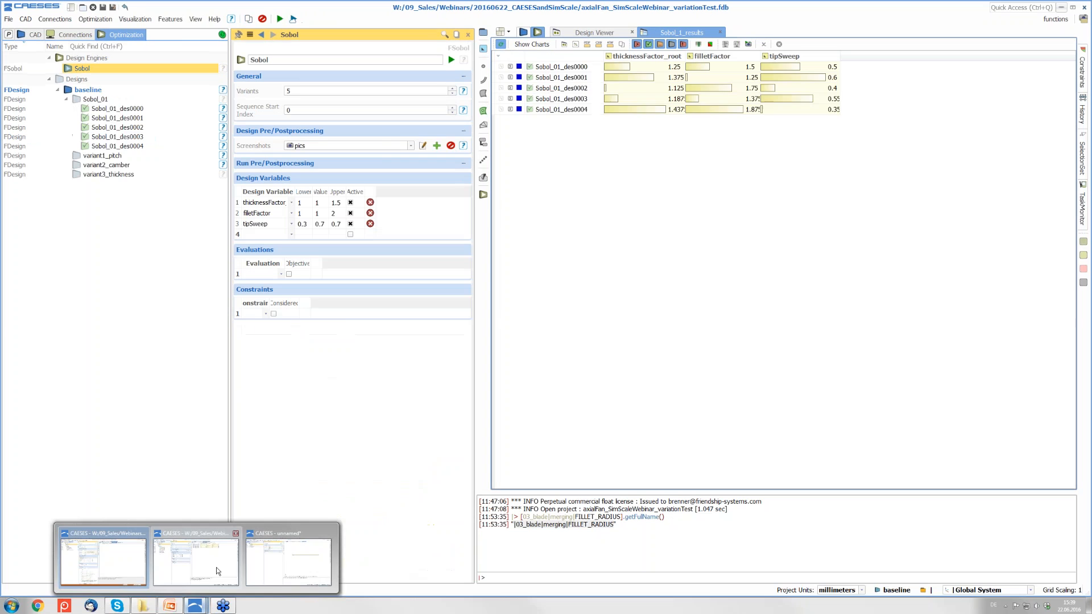
Display the Sobol_1 results with their screenshots in the Design Viewer
click(173, 19)
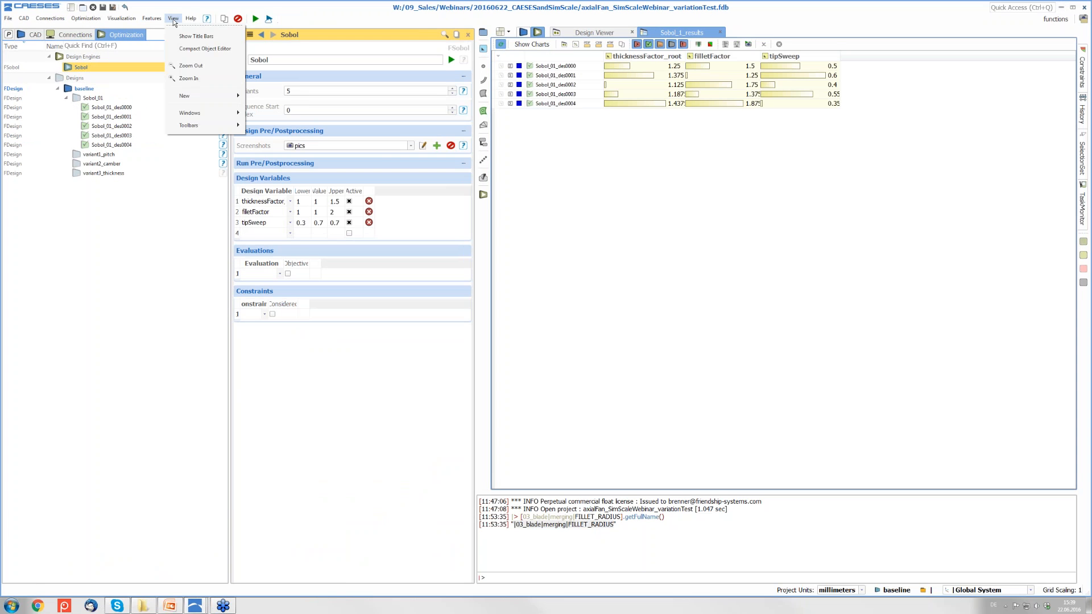
click(190, 67)
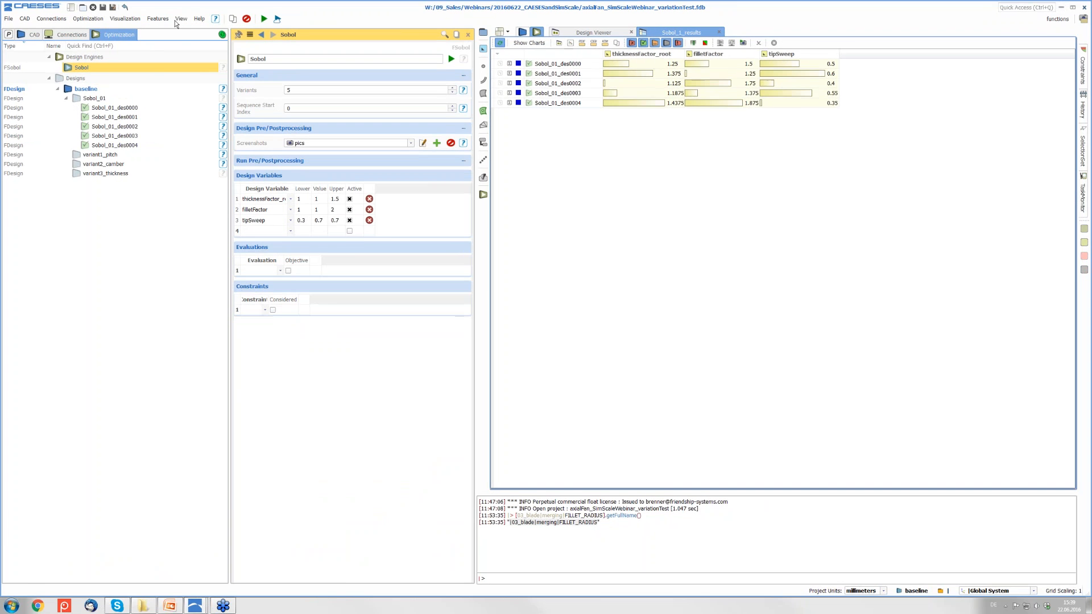
click(180, 18)
click(197, 78)
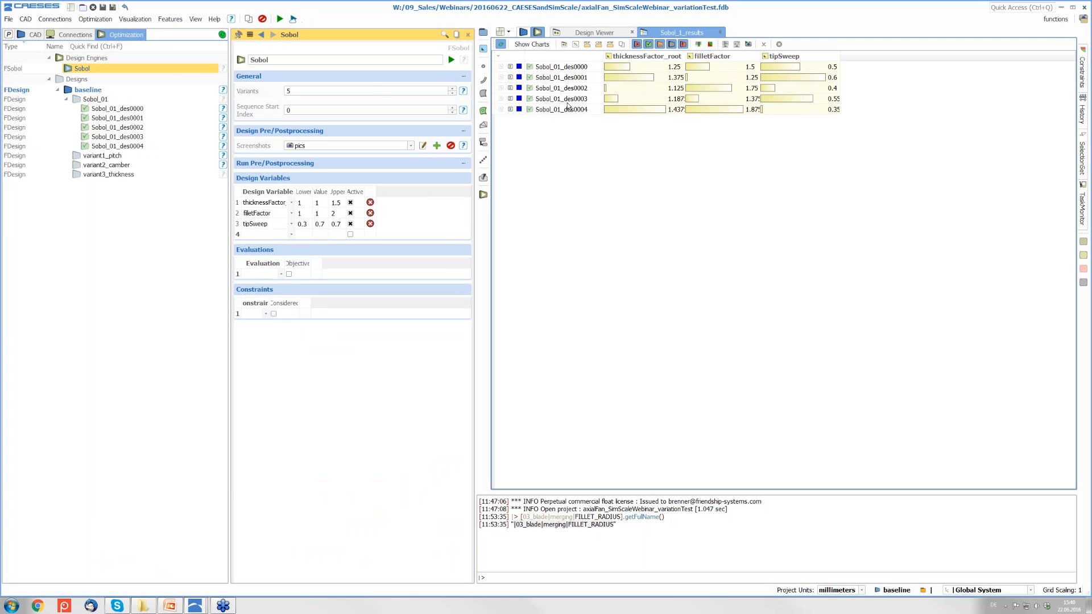
click(566, 44)
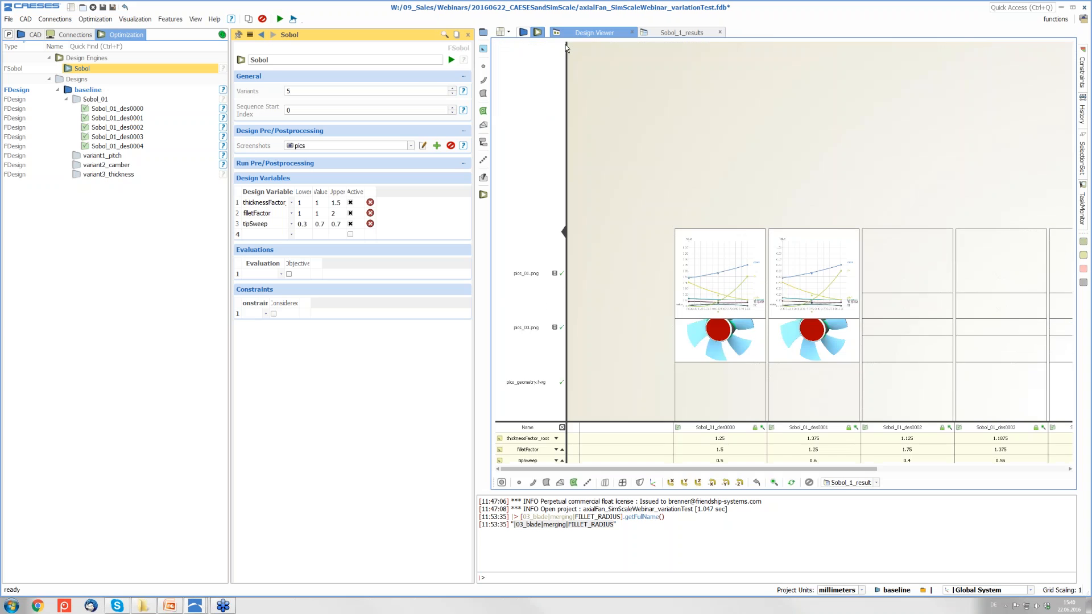
Compare the five Sobol variants in the Design Viewer, examining their charts, fan screenshots and 3D geometry from the front and side
click(682, 32)
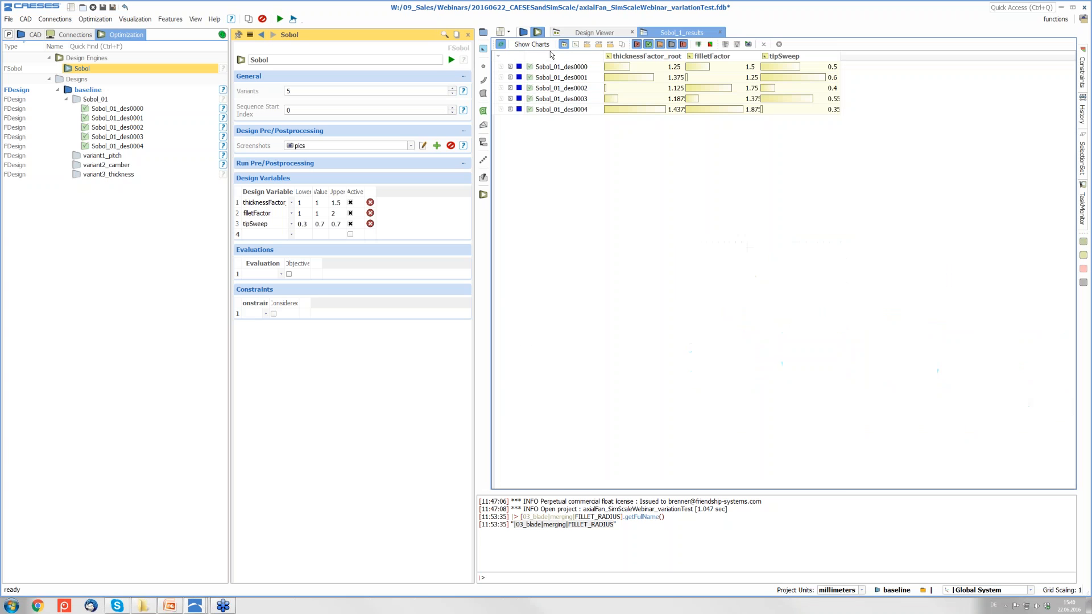
click(579, 33)
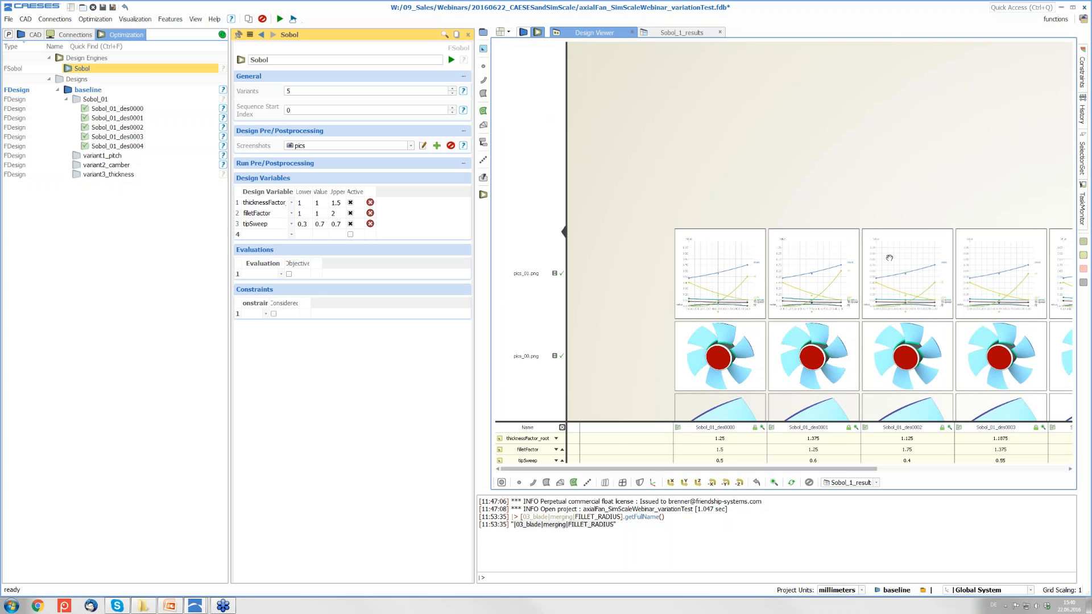
drag(860, 208, 822, 143)
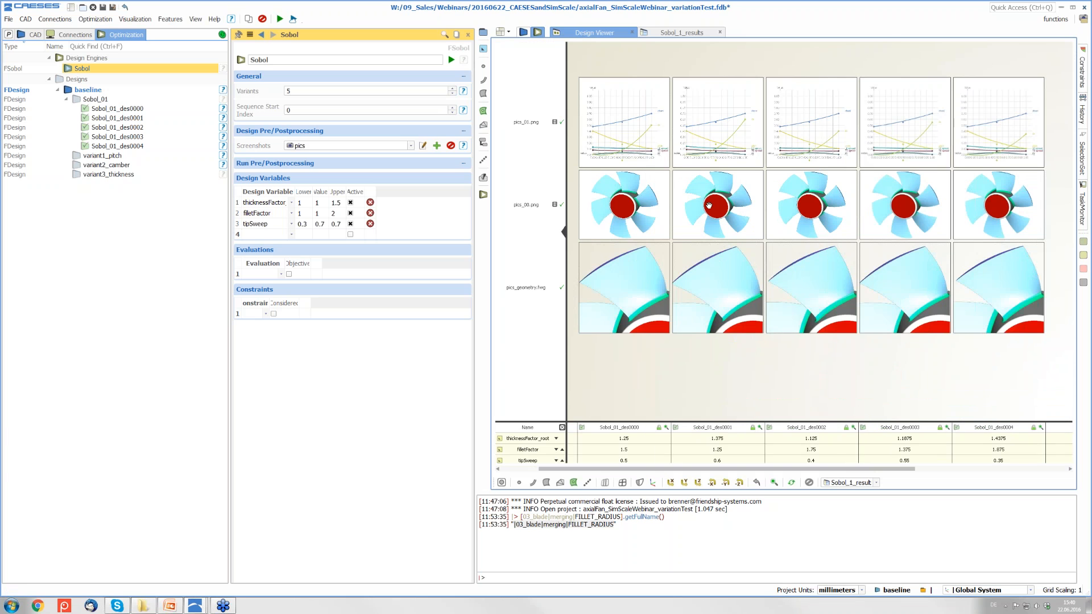
scroll(721, 189, up, 2)
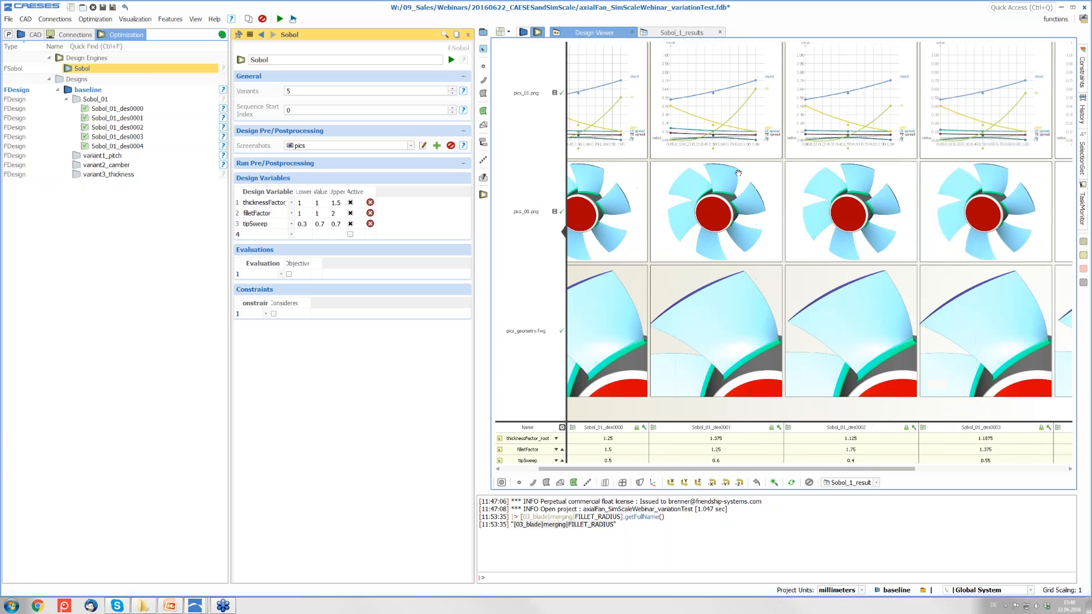
drag(738, 173, 746, 192)
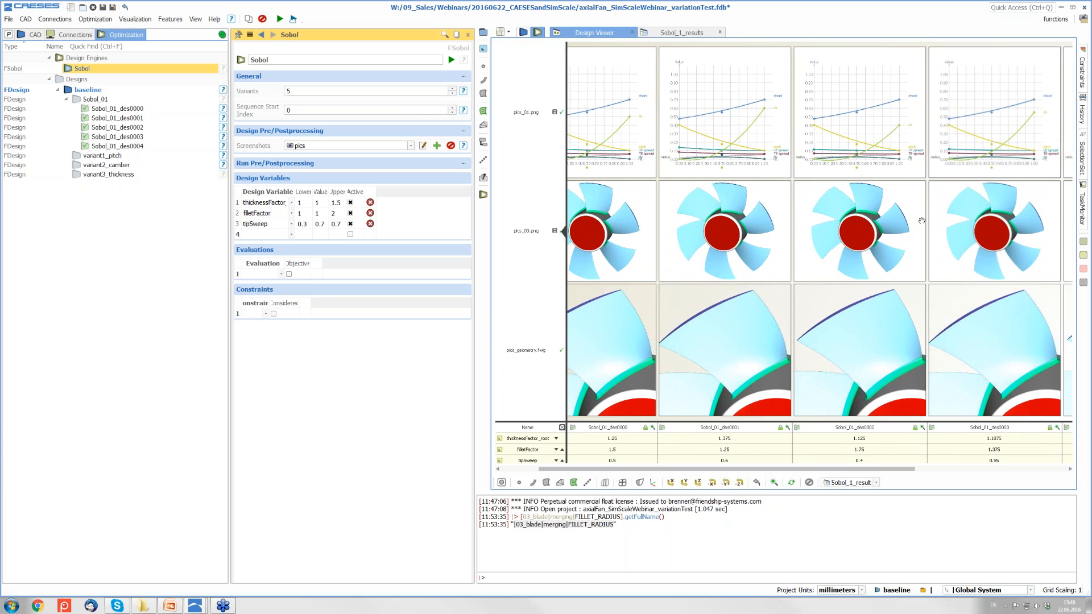
scroll(774, 293, down, 2)
scroll(774, 293, down, 3)
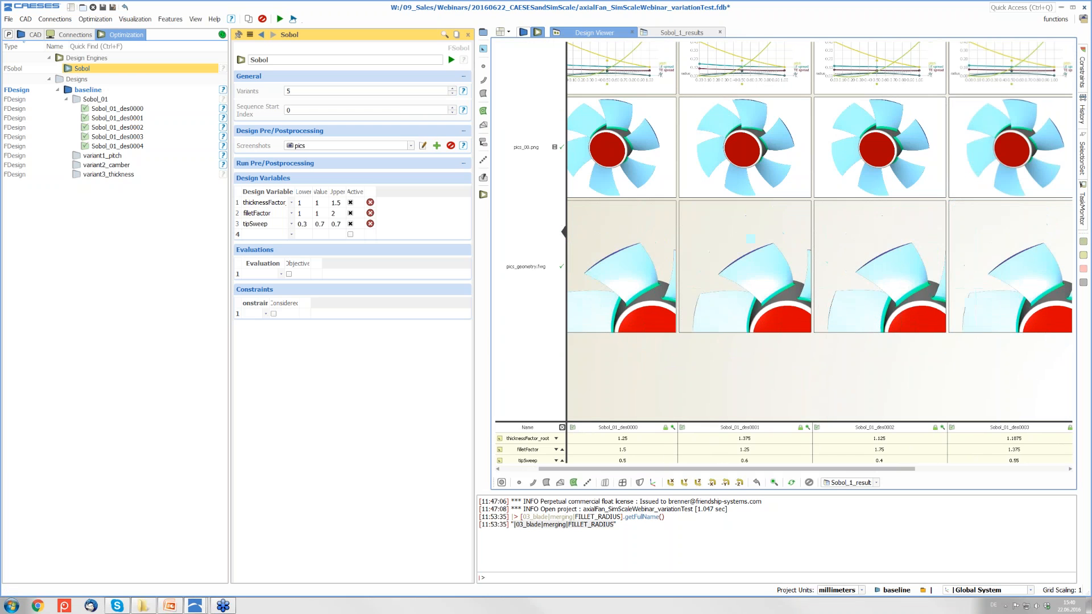
middle_drag(768, 302, 742, 253)
scroll(769, 298, down, 1)
mouse_move(742, 253)
mouse_down()
mouse_move(751, 266)
mouse_move(769, 261)
mouse_move(737, 275)
mouse_move(756, 268)
mouse_up()
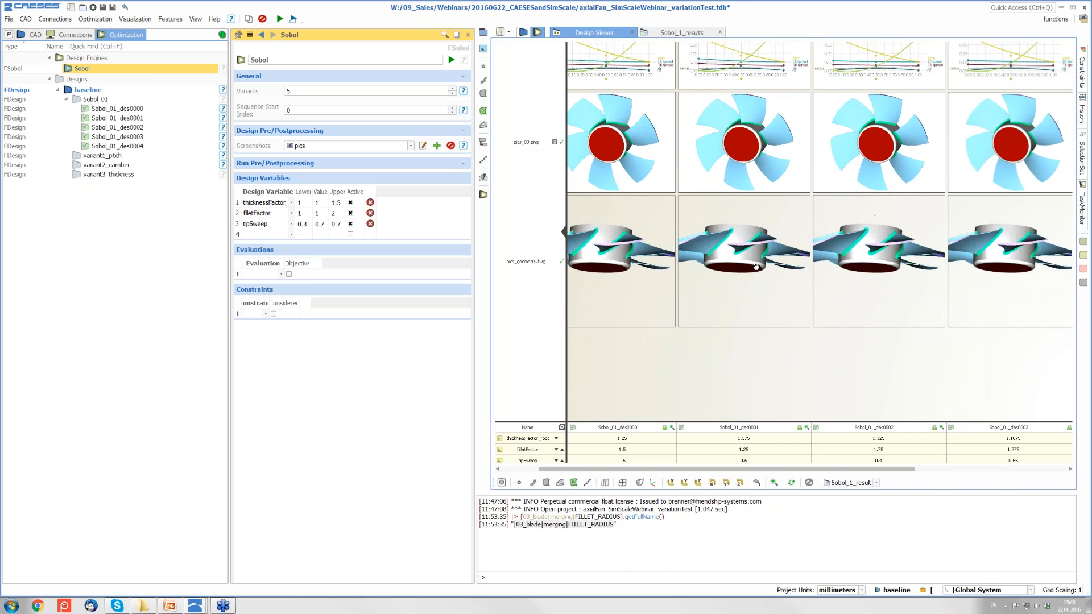
middle_drag(755, 268, 765, 350)
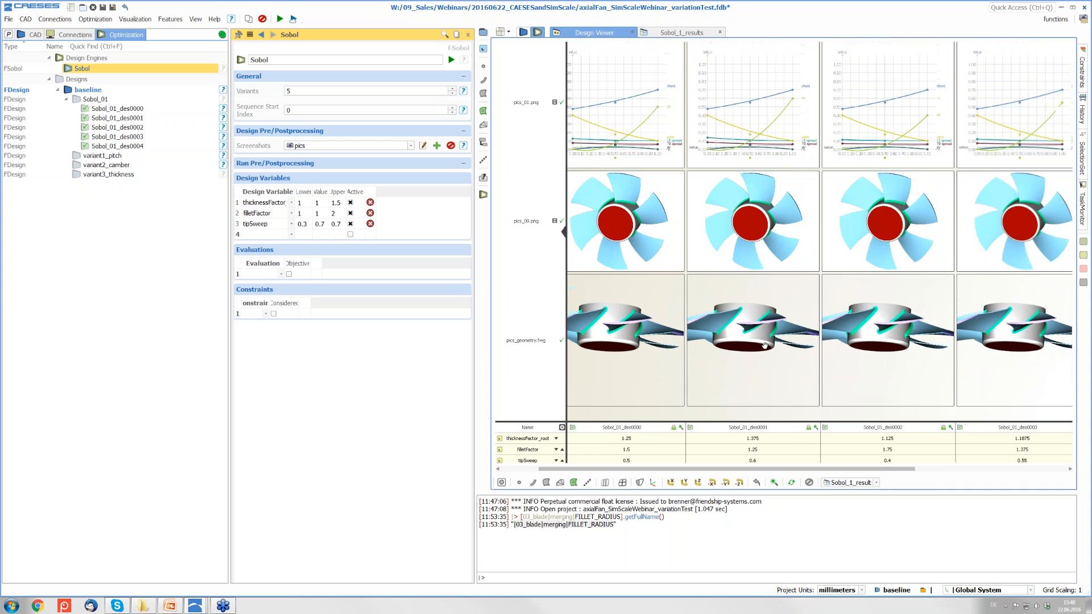
Save the pics_00.png screenshots as an animated GIF, overwriting variation.gif, with a frame duration of 500 ms
click(554, 221)
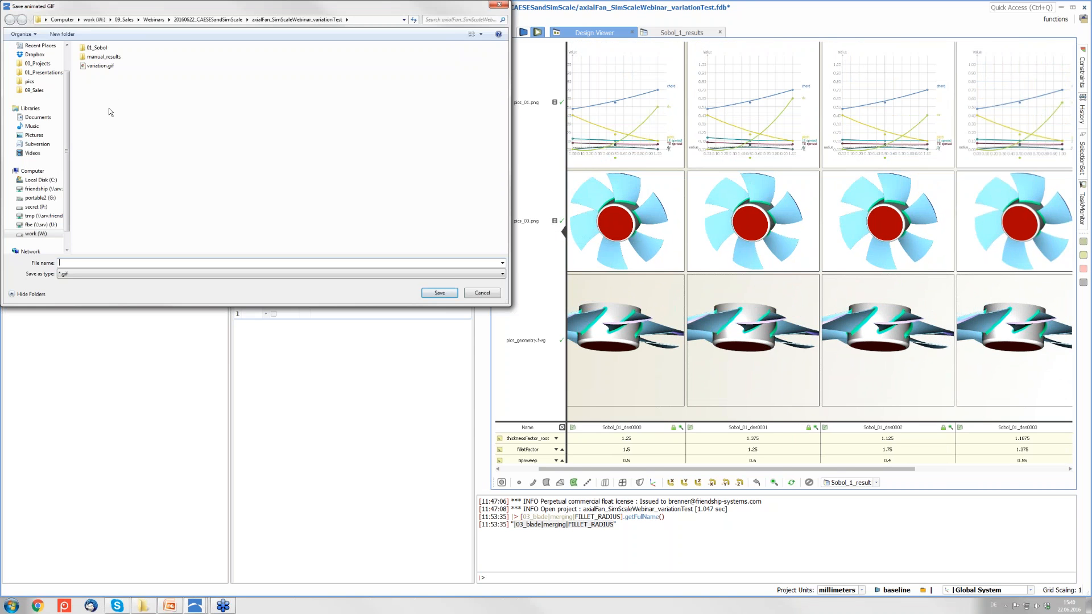
click(100, 65)
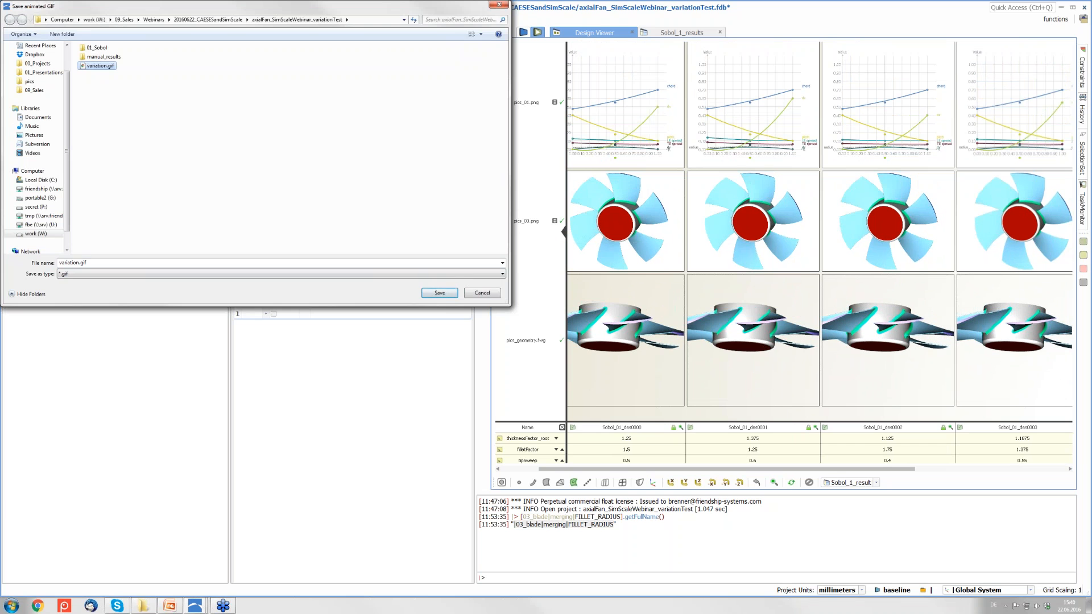
click(439, 293)
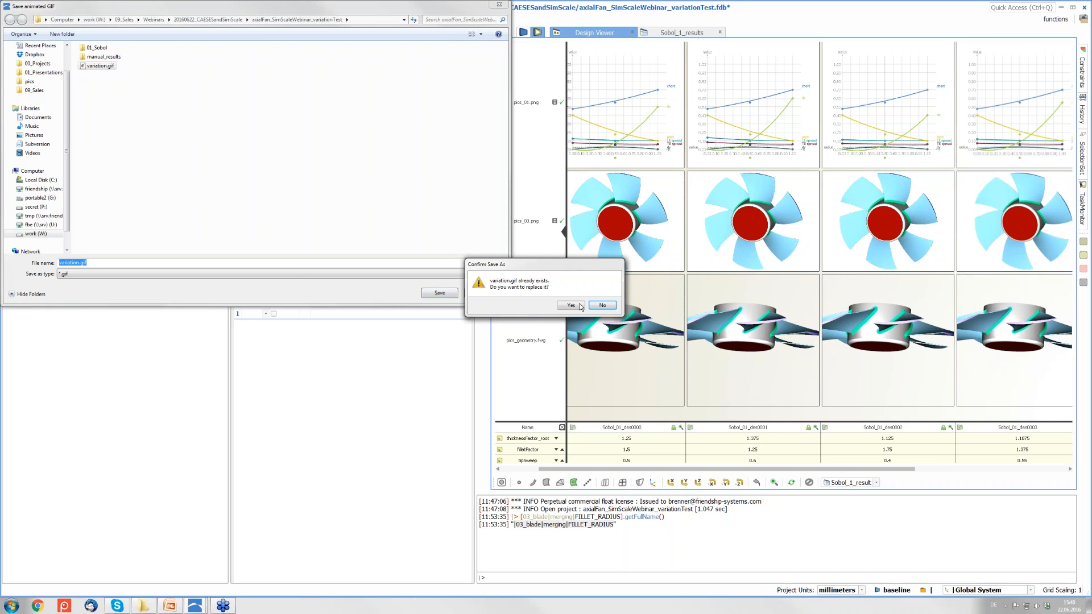
click(571, 305)
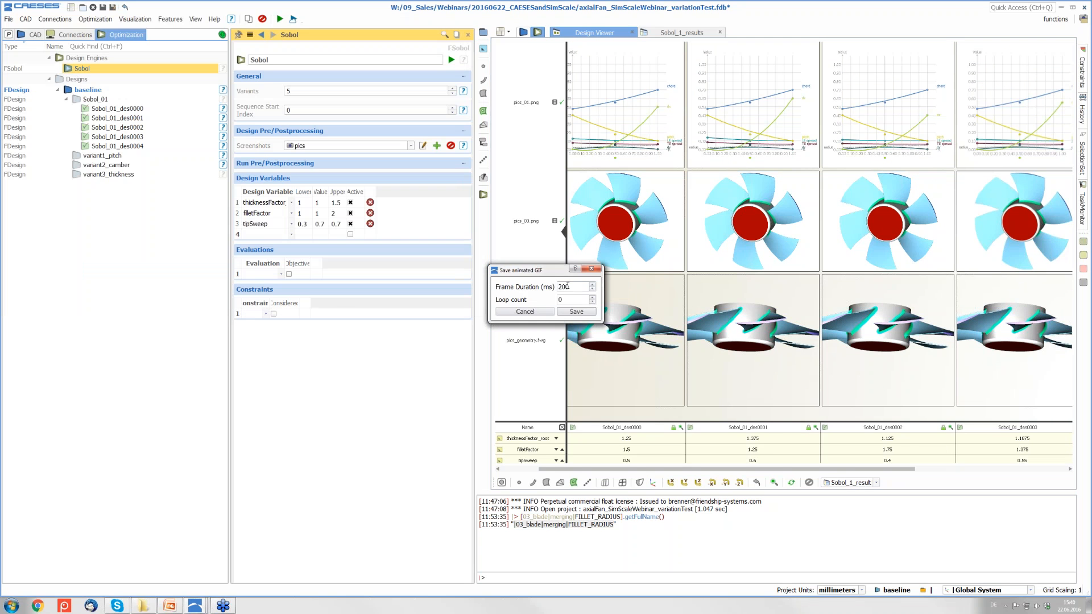
text(500)
click(583, 312)
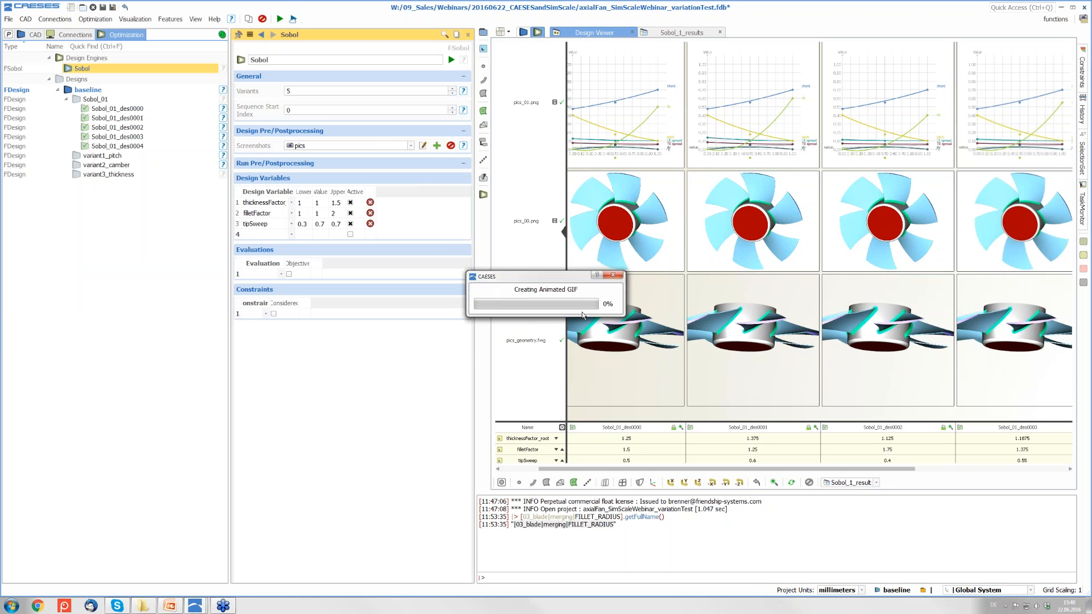
View variation.gif from the axialFan_SimScaleWebinar_variationTest folder in the browser, and close it again
click(139, 609)
double_click(591, 209)
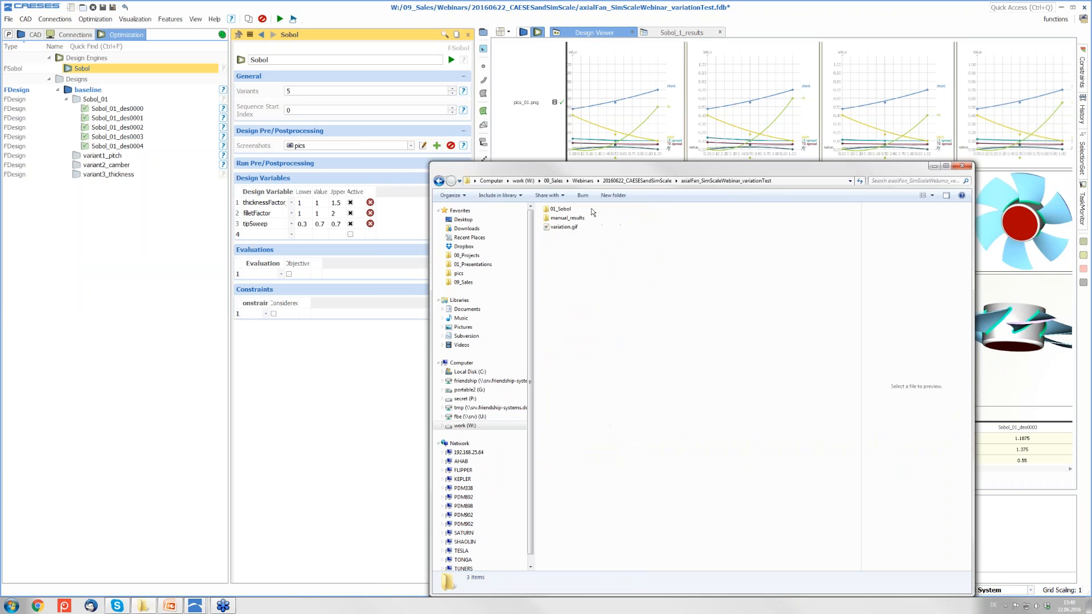
double_click(559, 227)
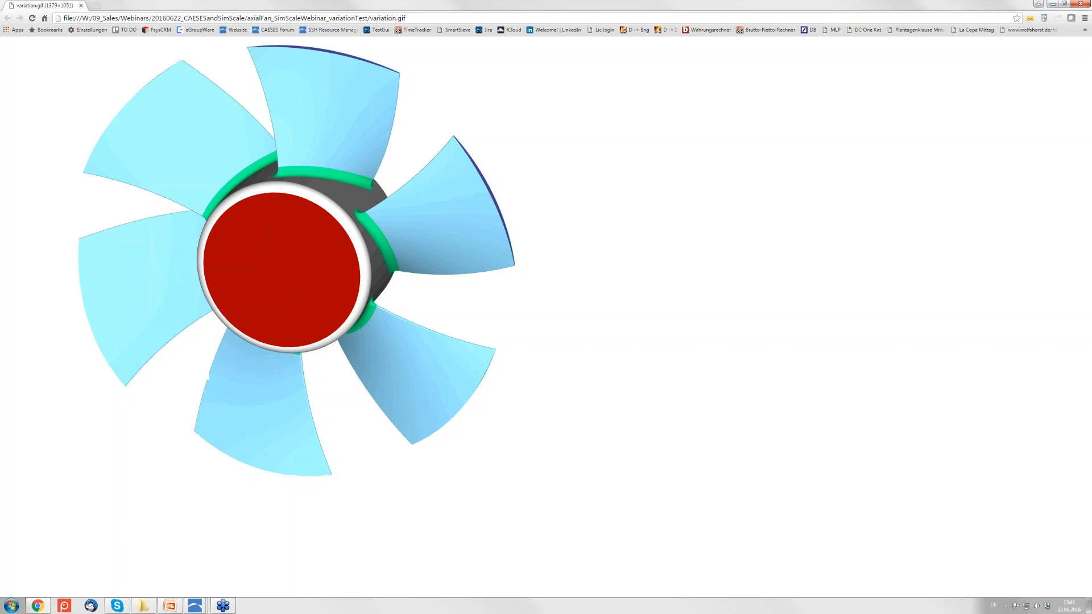
click(1079, 5)
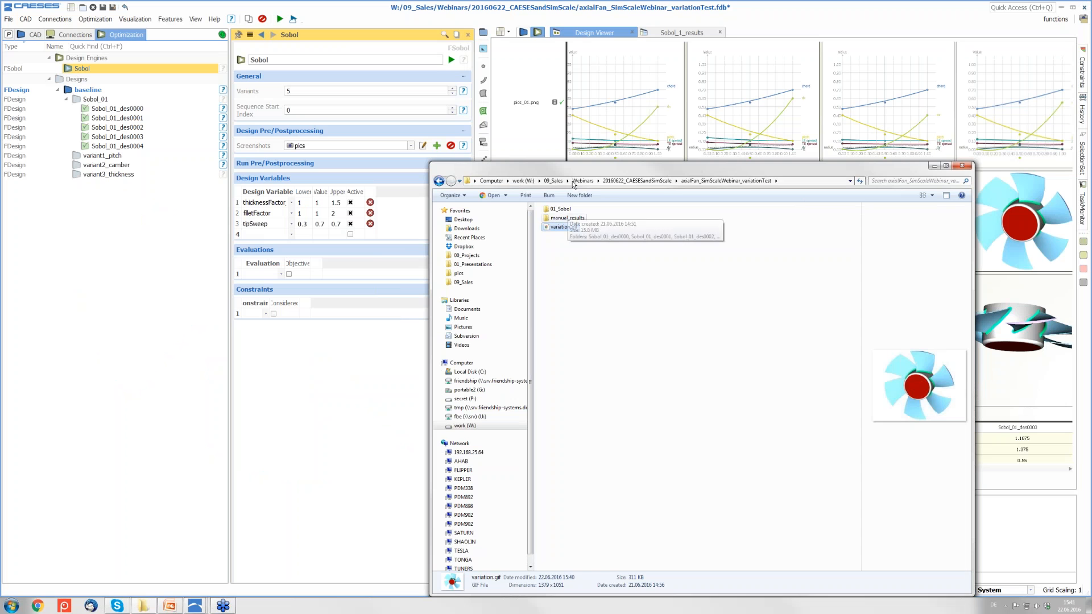
Browse the webinar project folder and the 01_Sobol results down to Sobol_01_des0000, and locate its exported STEP file
click(623, 181)
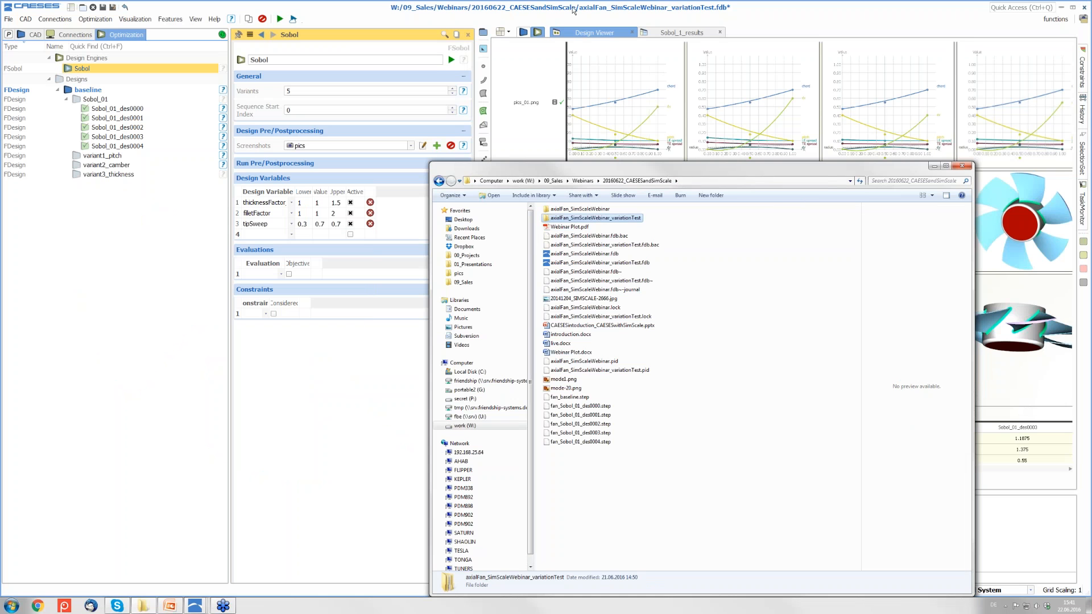
double_click(622, 220)
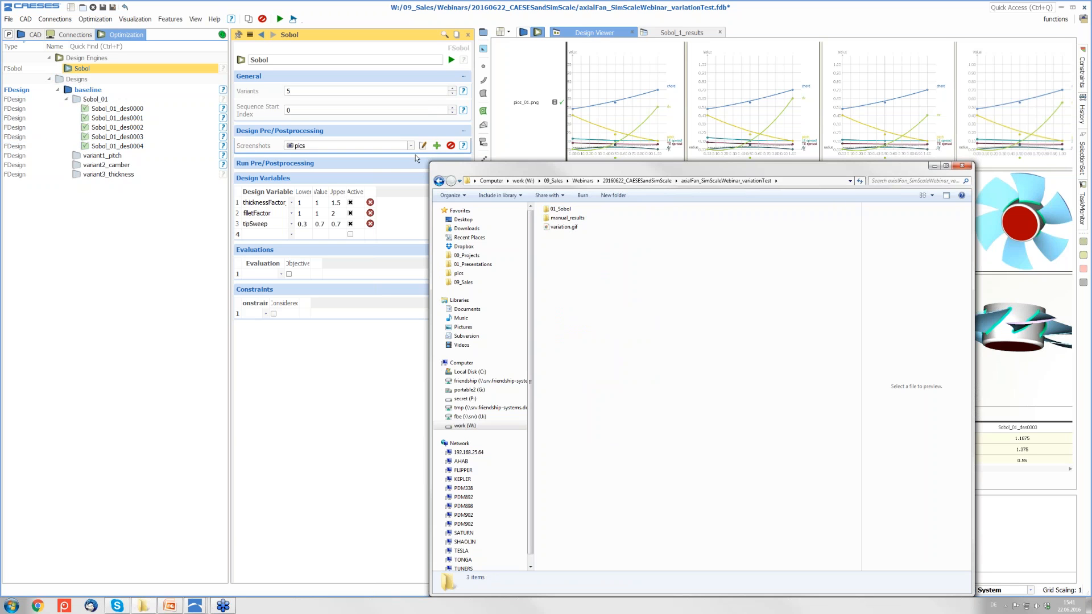
double_click(566, 211)
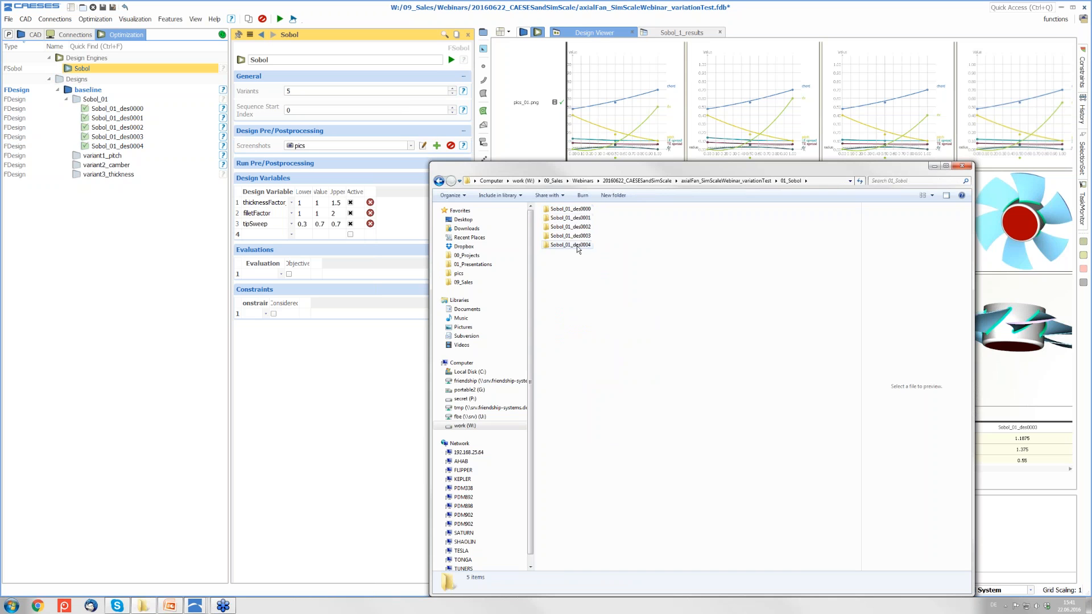
double_click(584, 210)
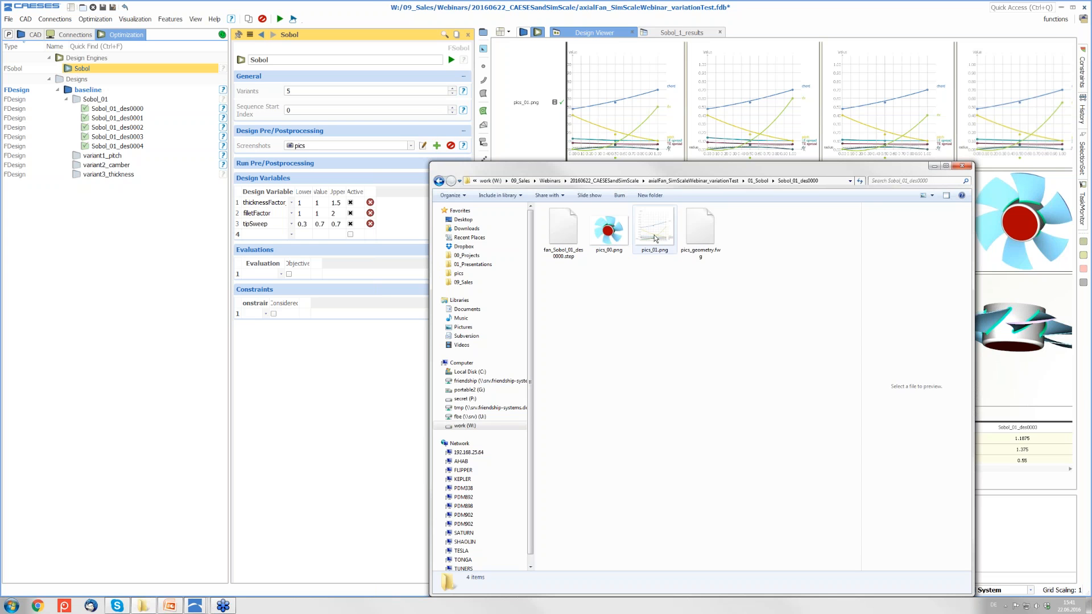
click(578, 251)
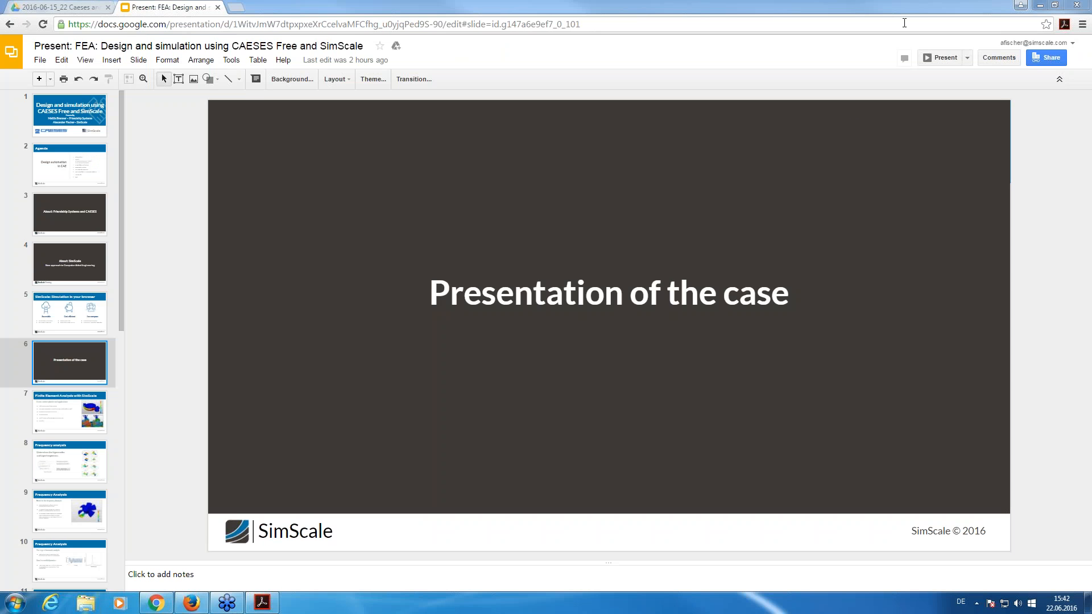
Start the Google Slides presentation in full screen from the "Presentation of the case" slide
click(940, 59)
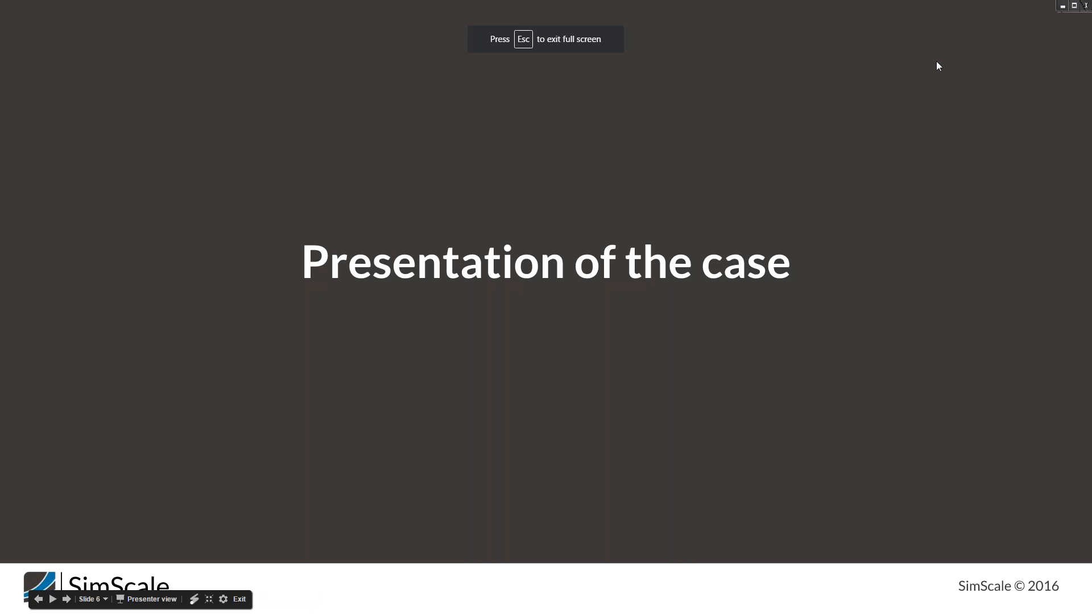
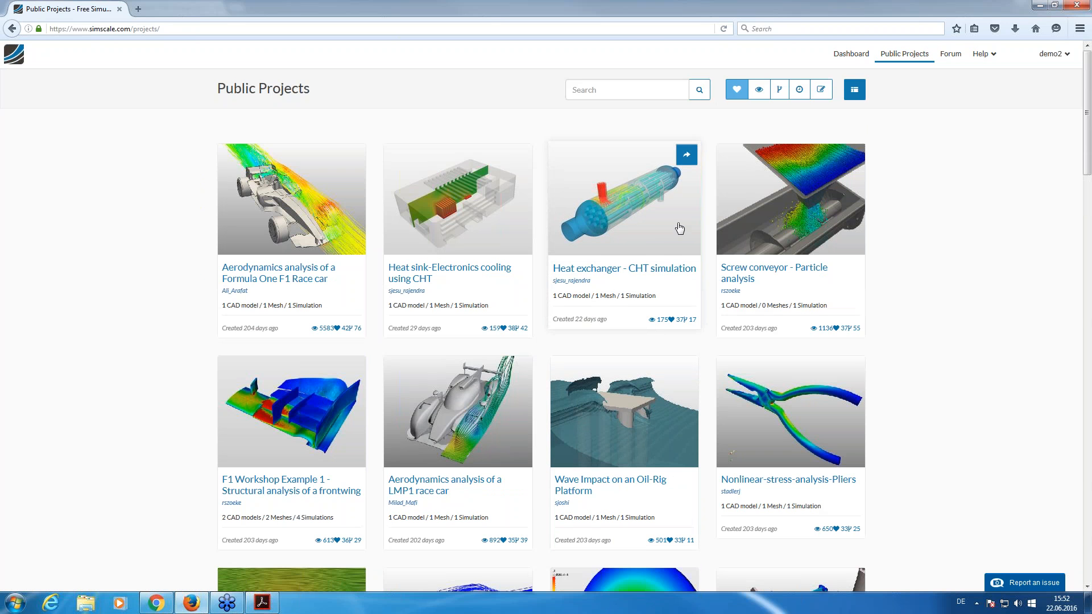
Open the "FEA homework: Harmonic analysis of the fan" topic in the SimScale forum's CAESES & SimScale Webinar category
click(950, 56)
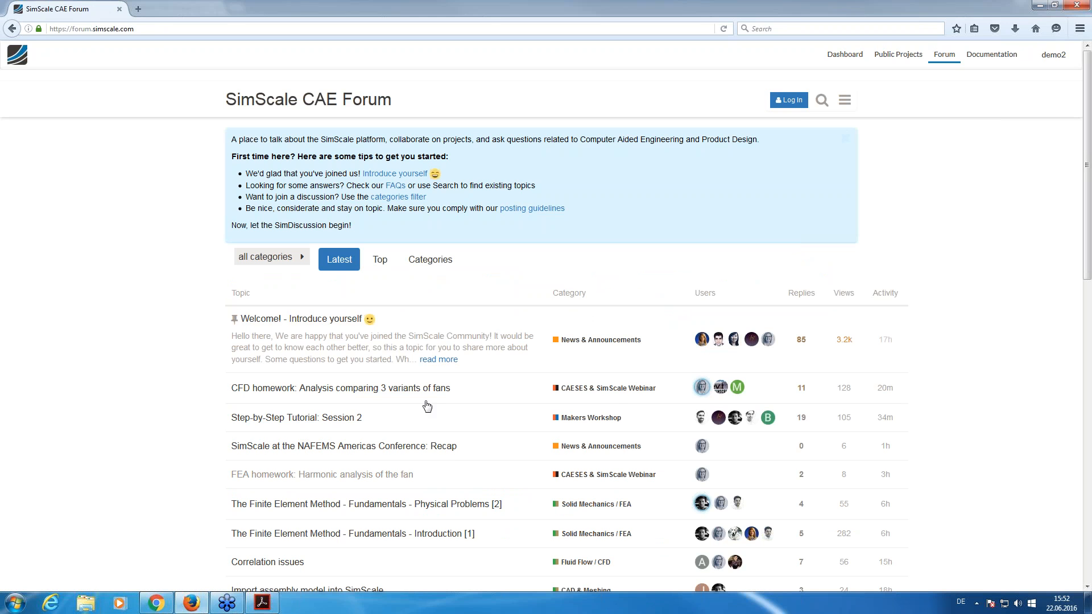
click(612, 393)
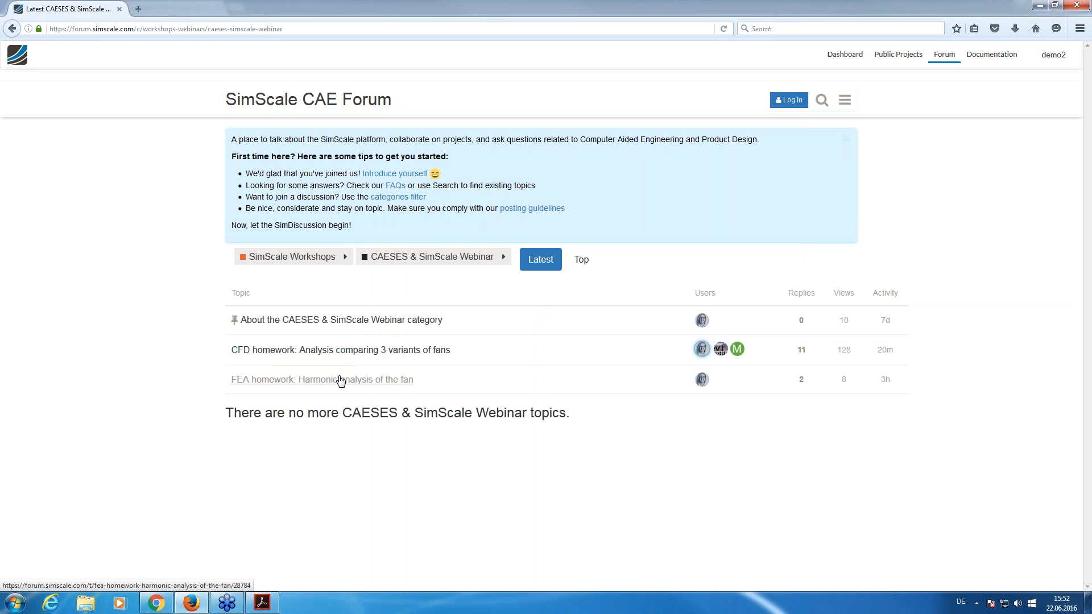
click(315, 379)
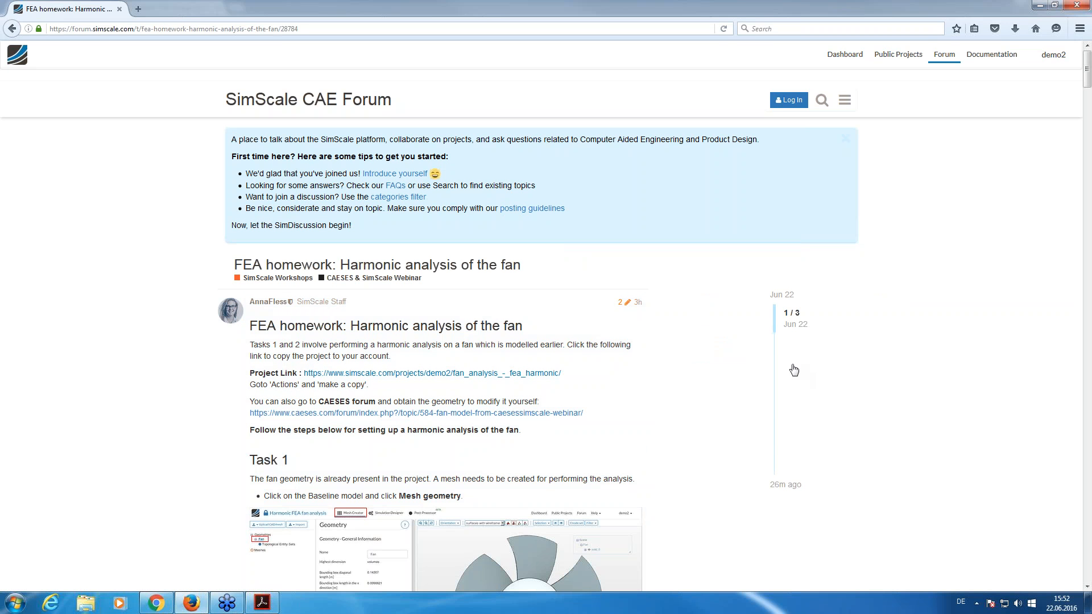
Open the "Caeses - fan analysis" project from the SimScale dashboard and view its fan geometry at an angle
click(898, 54)
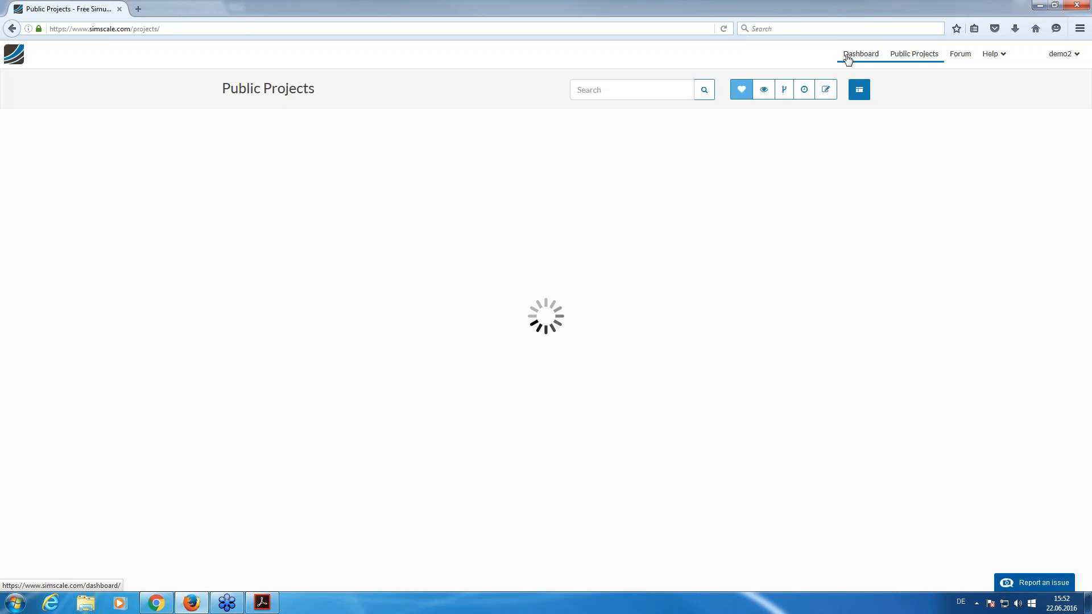
click(860, 54)
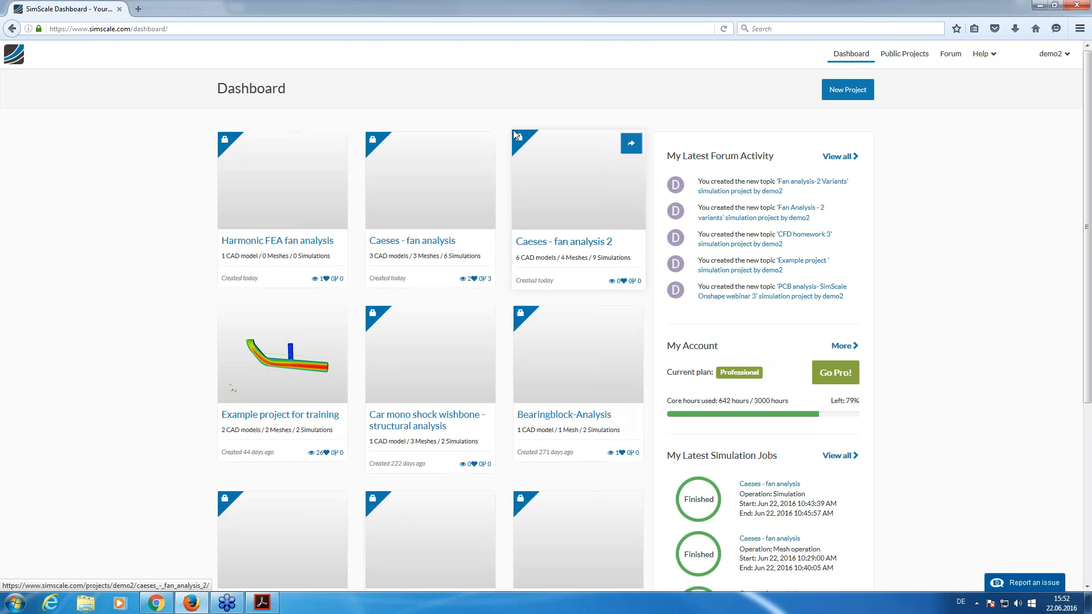
mouse_move(482, 146)
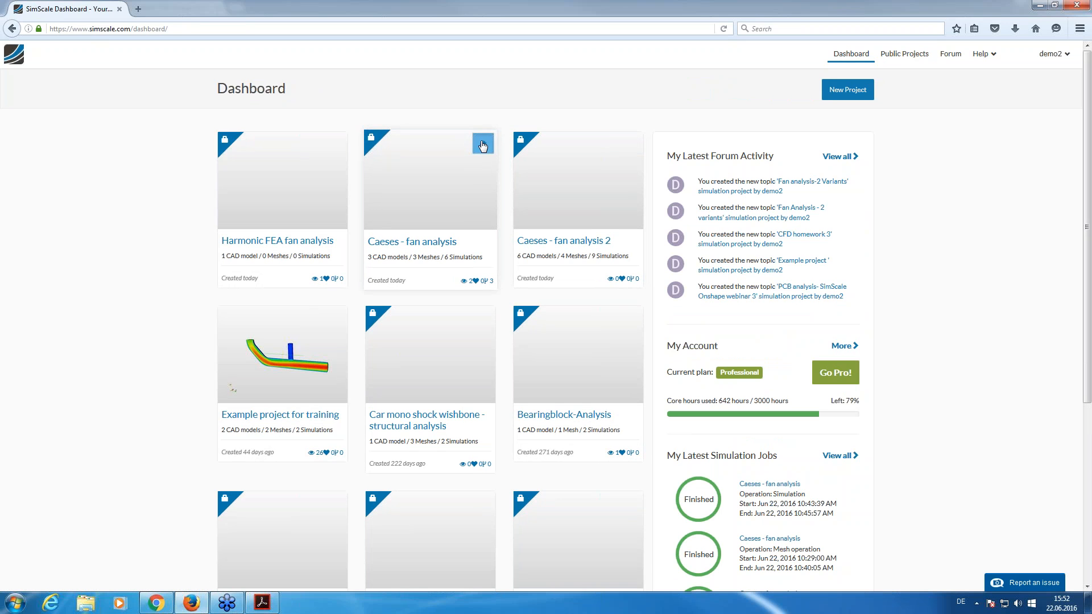
click(482, 145)
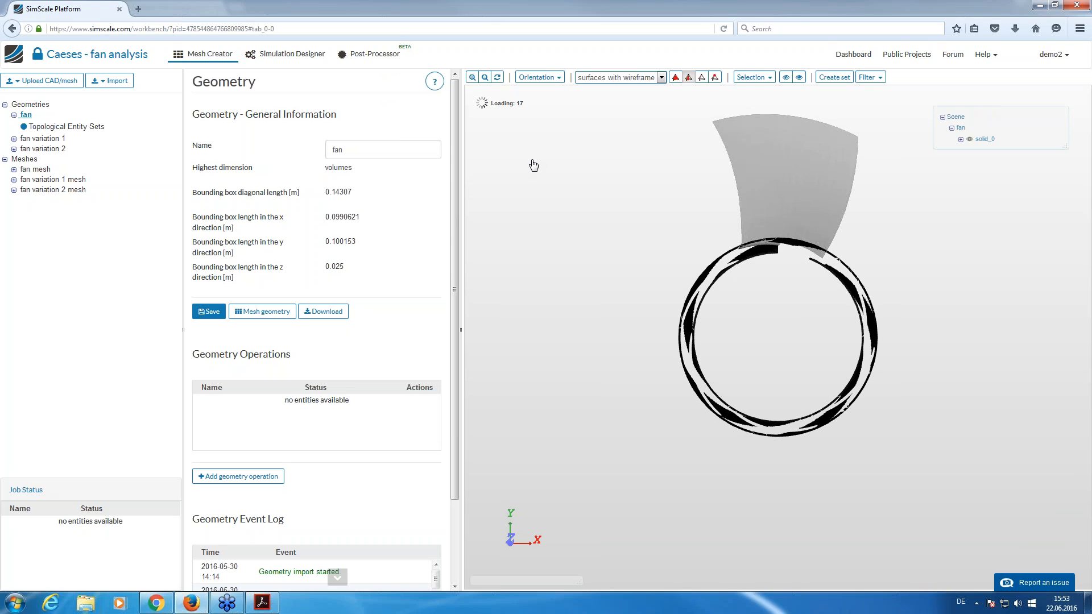
drag(544, 195, 621, 368)
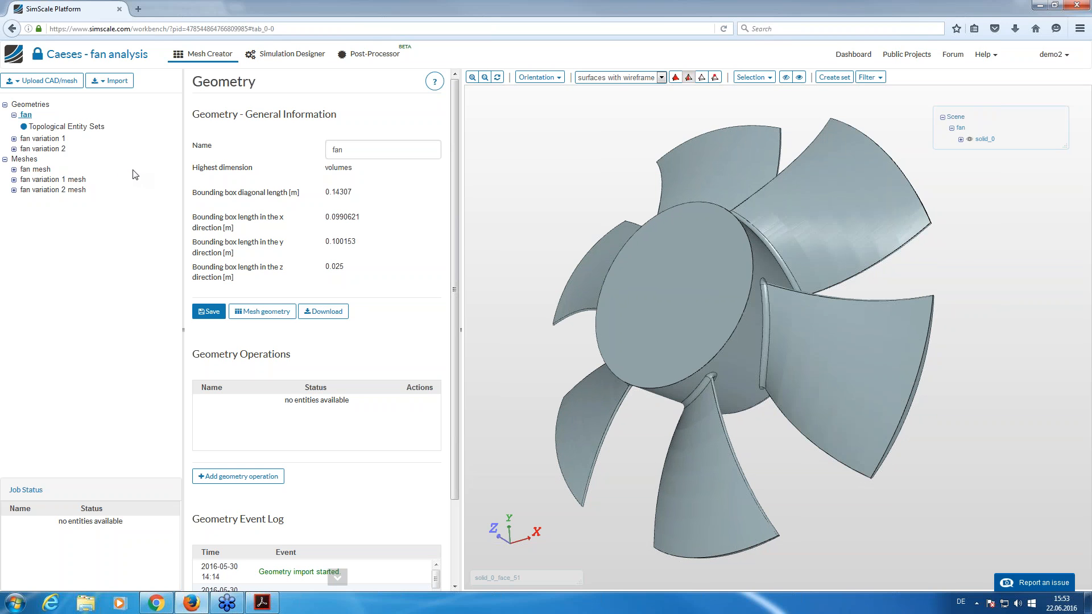
Create a new mesh from the fan geometry and look over its mesh operation settings
right_click(28, 117)
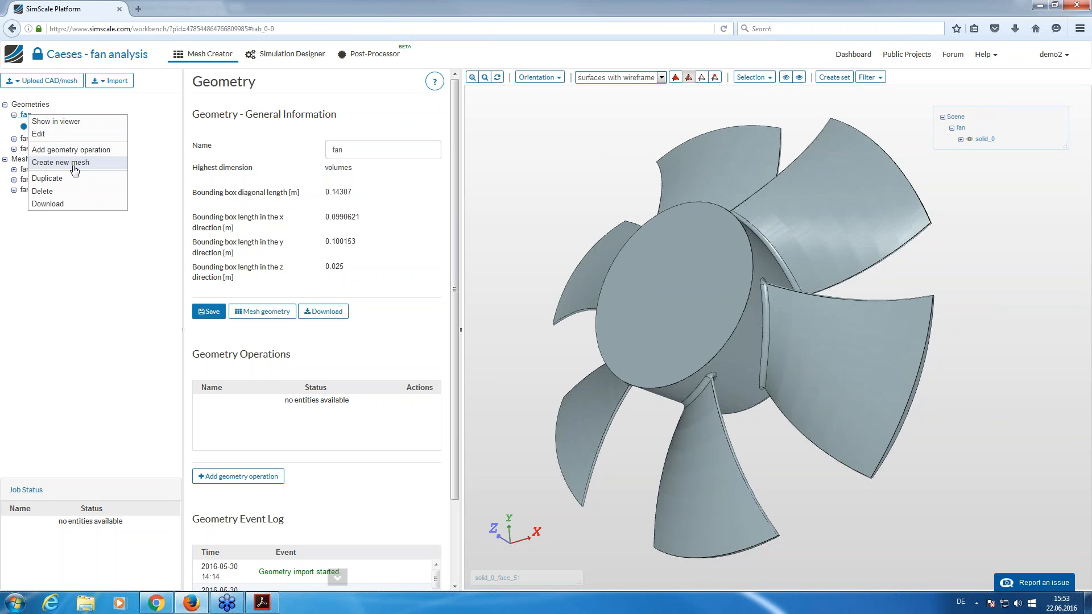
click(278, 313)
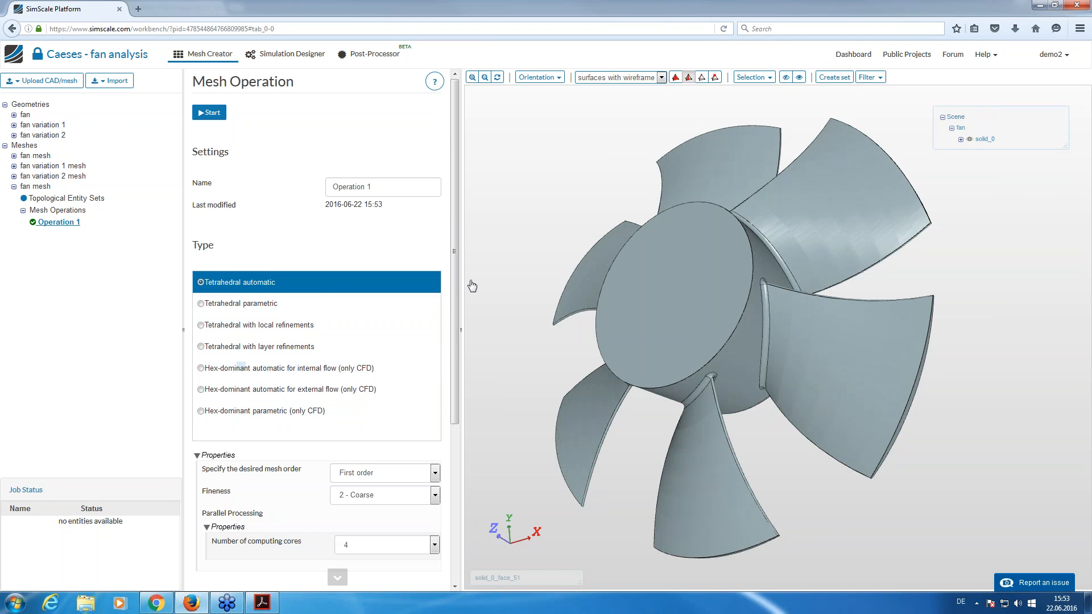
drag(453, 331, 450, 307)
Display the fan variation 1 geometry and inspect its blades from the side
click(30, 126)
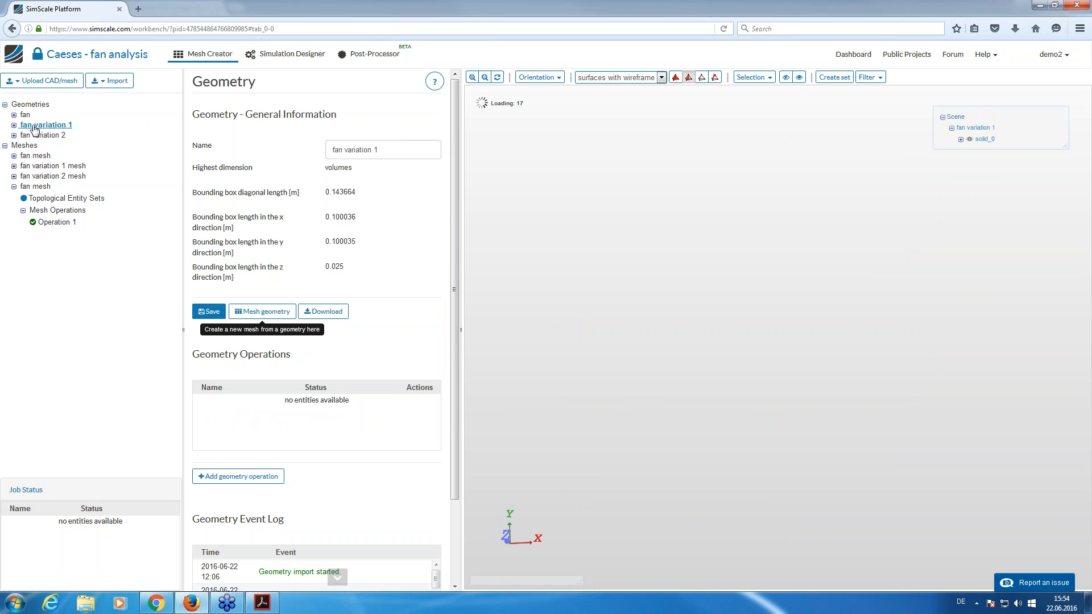
drag(561, 259, 583, 131)
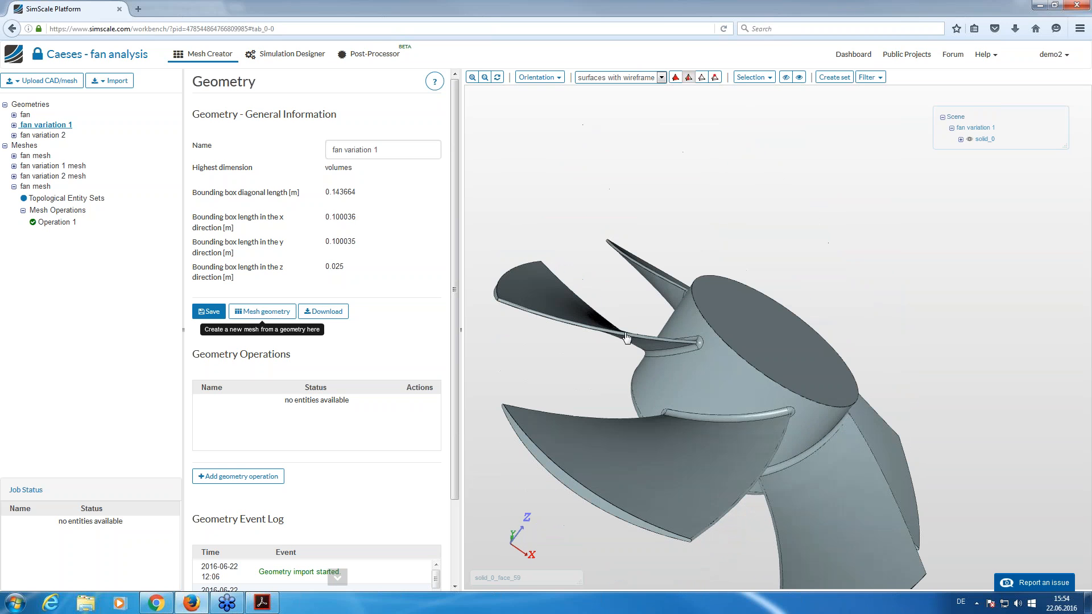
Highlight the fillet where a blade of fan variation 1 joins the hub and inspect it
click(699, 342)
click(692, 349)
drag(676, 325, 664, 340)
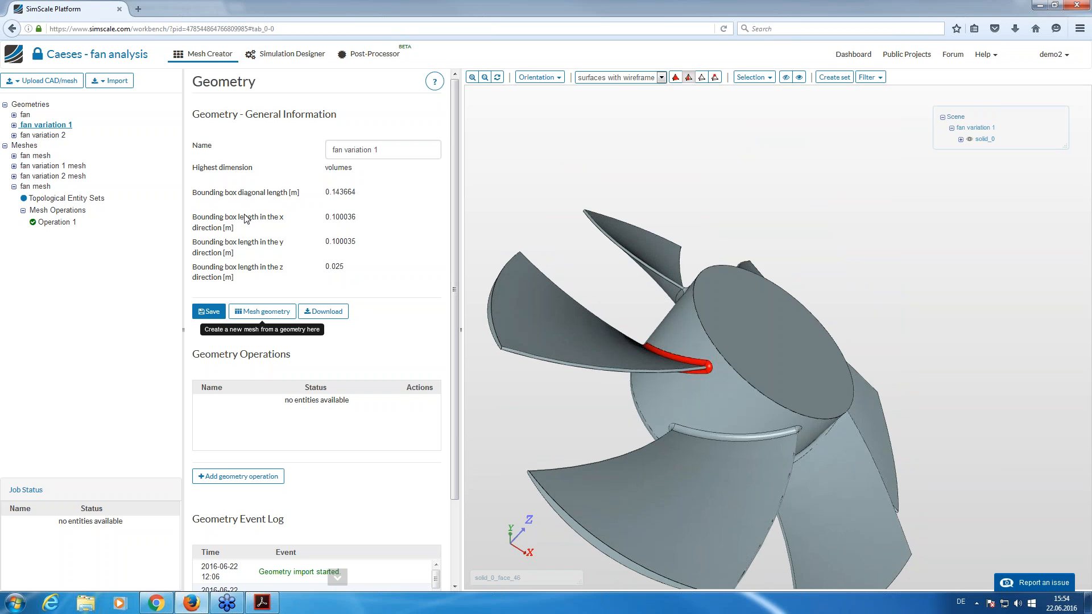
Display the fan variation 2 geometry and inspect its blades and their roots at an angle
click(45, 136)
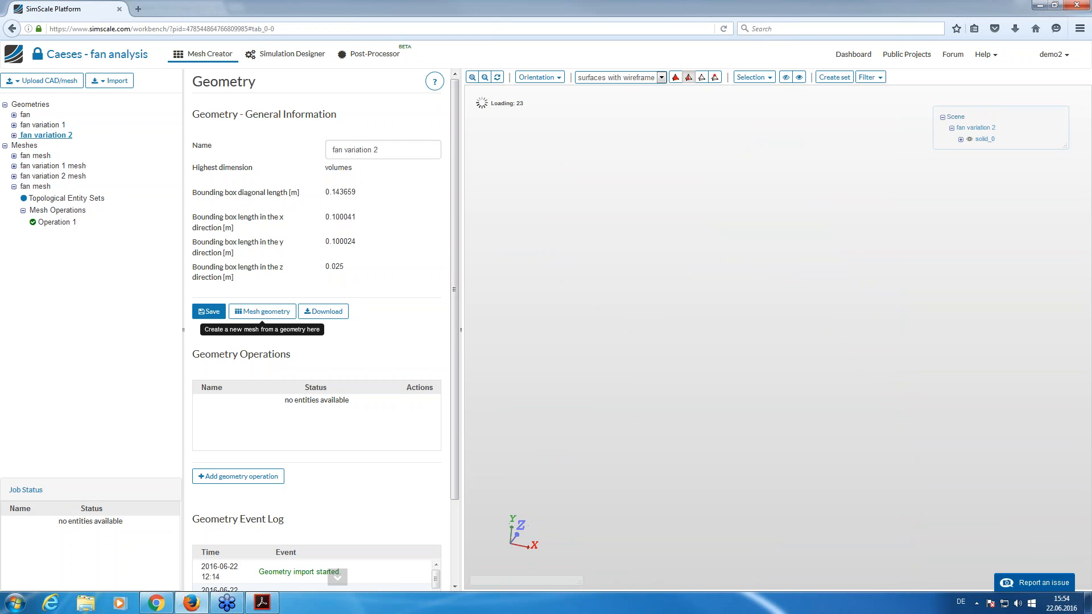
mouse_move(551, 246)
mouse_down()
mouse_move(643, 223)
mouse_move(653, 256)
mouse_move(676, 272)
mouse_up()
click(670, 230)
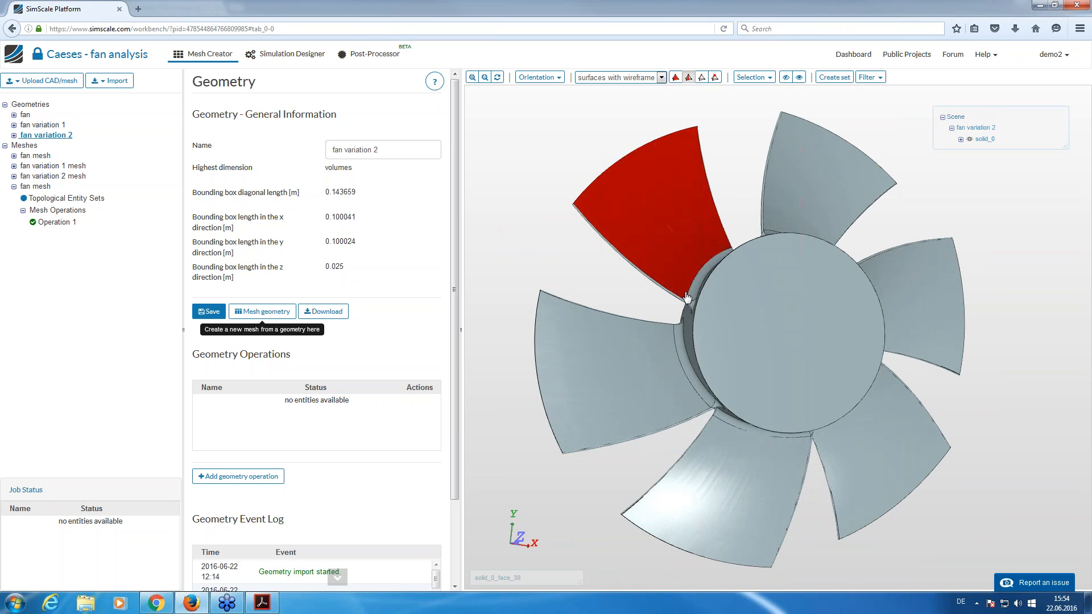
click(669, 315)
drag(671, 317, 678, 310)
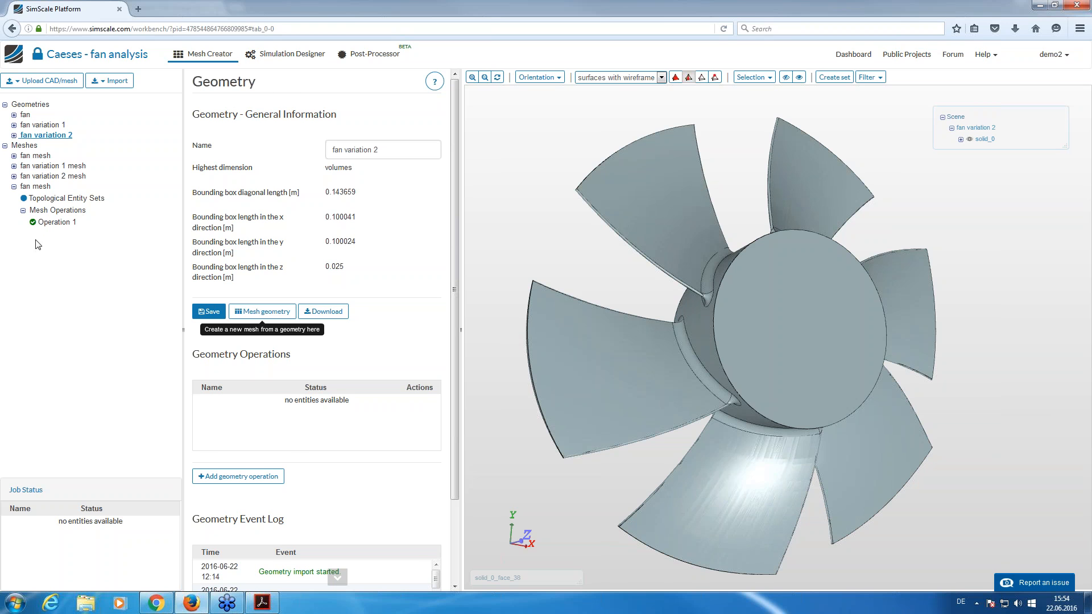
View the new mesh's Operation 1 settings and inspect the already computed fan mesh at an angle
click(59, 223)
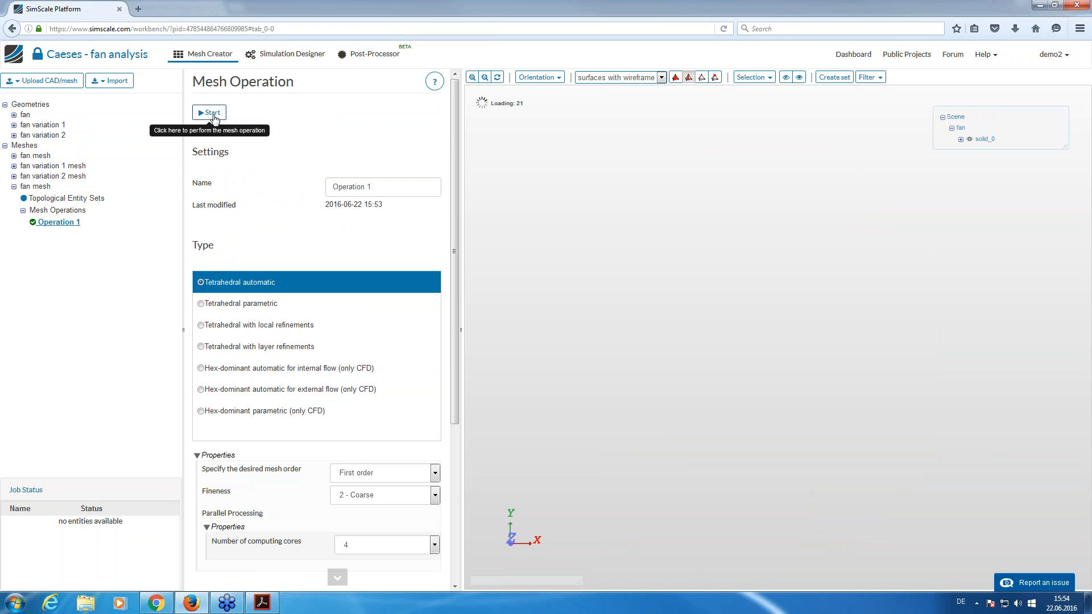
click(45, 156)
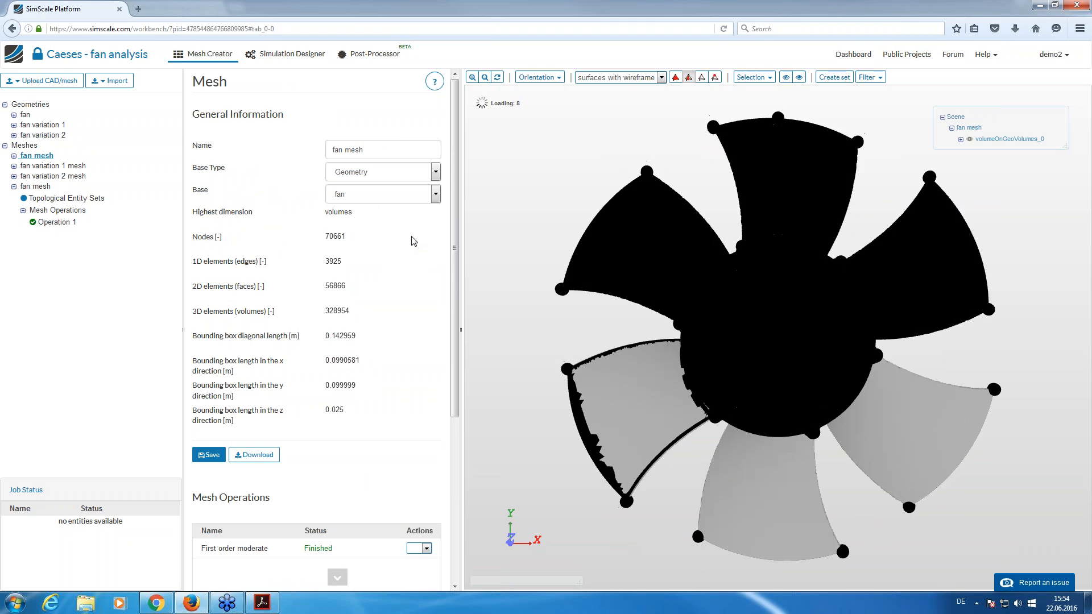
drag(567, 331, 581, 174)
drag(602, 395, 702, 235)
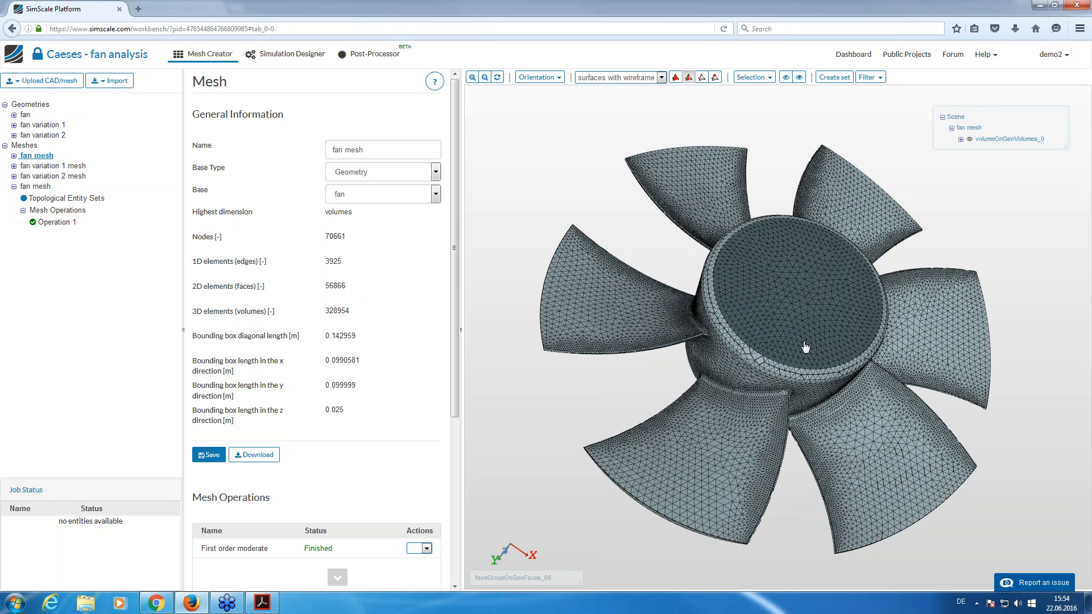
Create a new simulation named "Fan eigenfrequencies" in the Simulation Designer
click(291, 54)
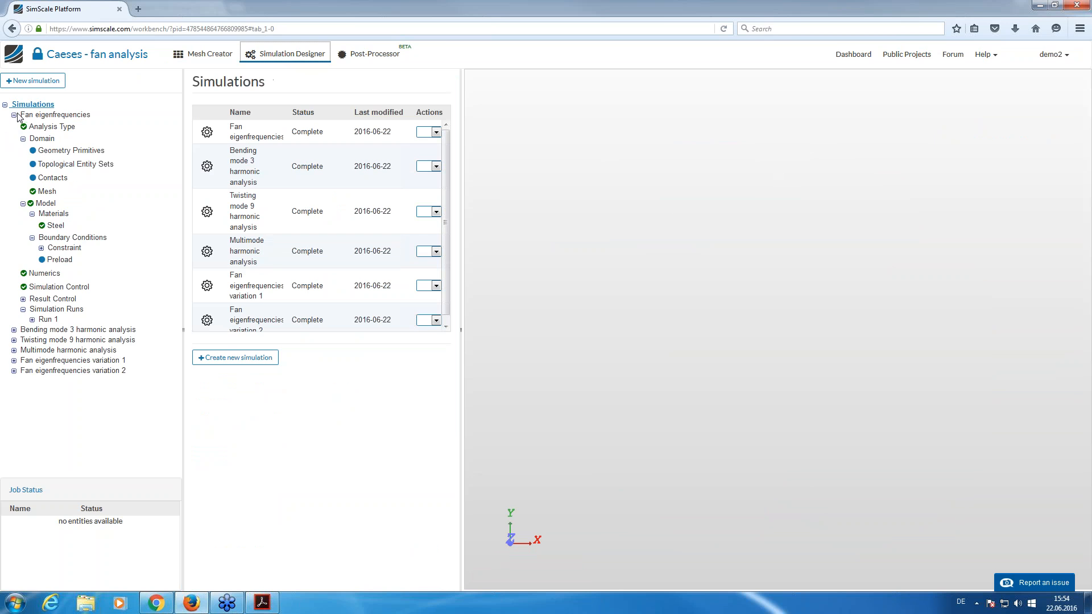
click(14, 114)
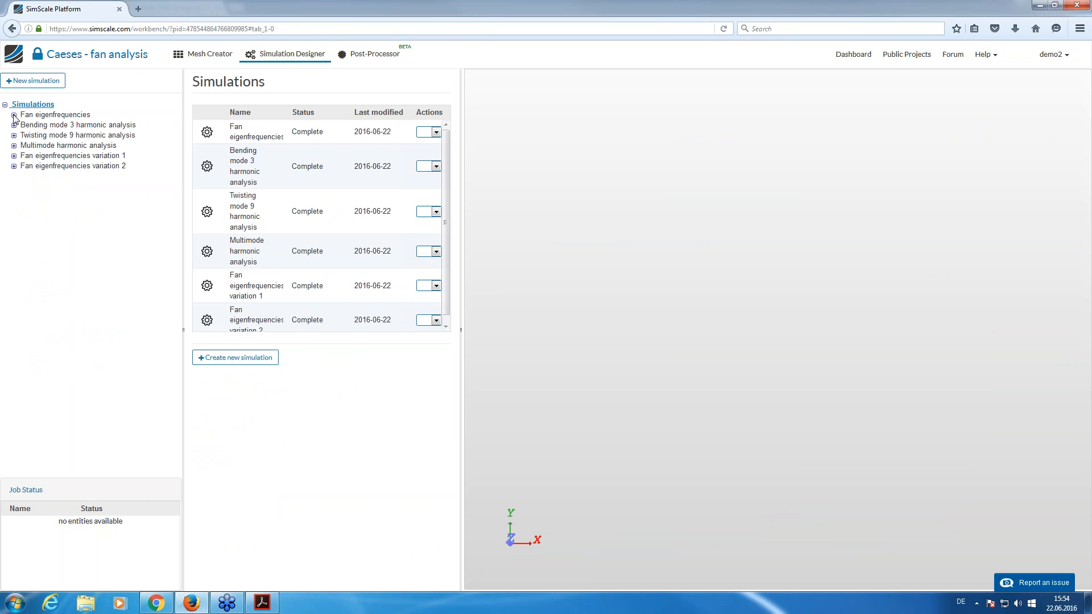
click(33, 80)
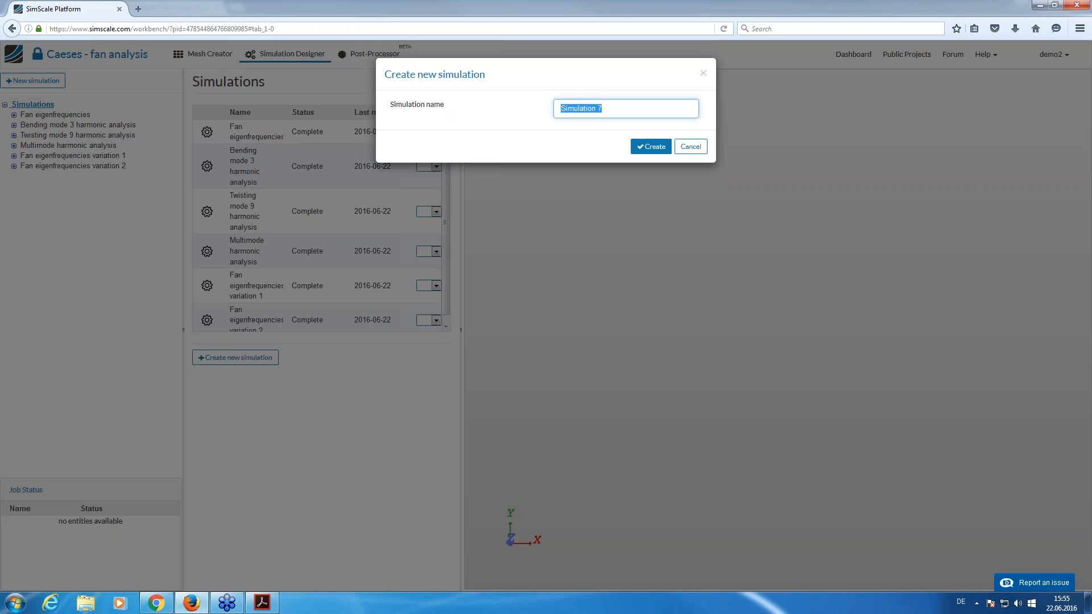
text(FAn)
text(ies)
key(Return)
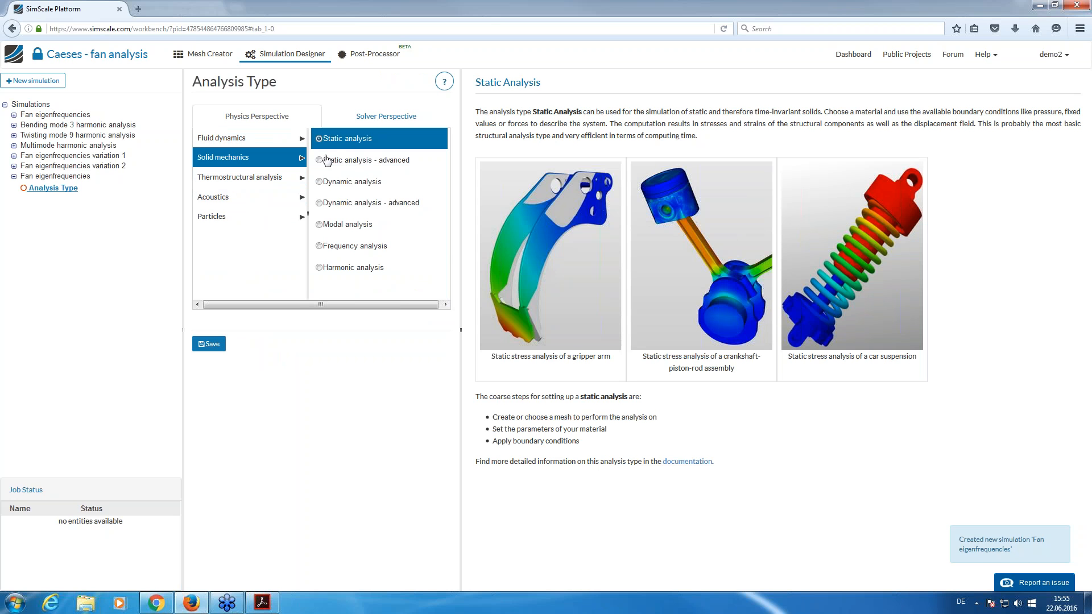
Compare the frequency and harmonic analysis descriptions and save Frequency analysis as the simulation's analysis type
click(339, 246)
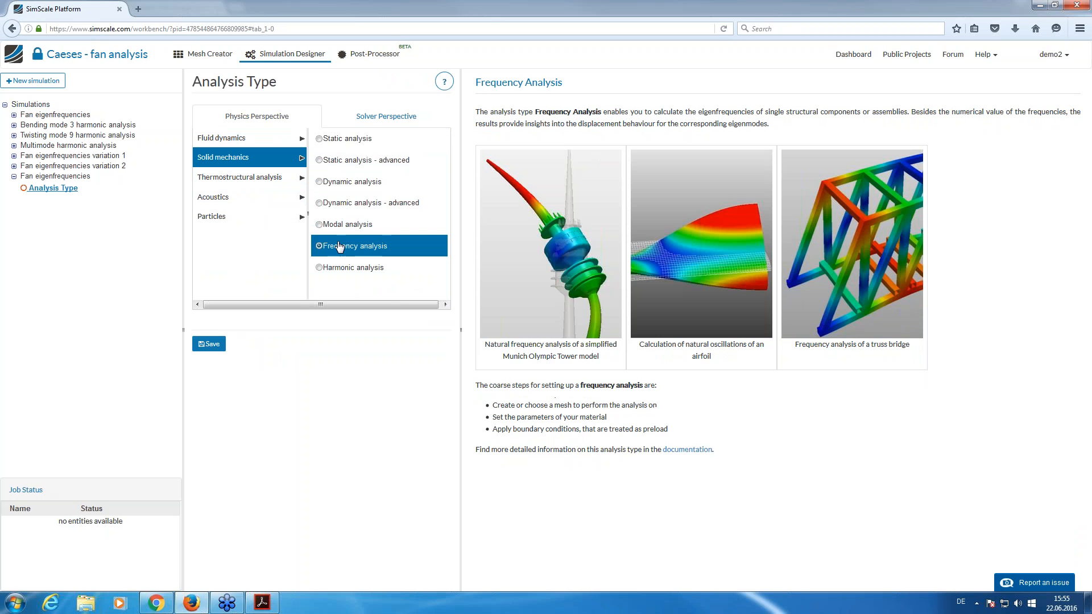
click(337, 268)
scroll(731, 493, down, 5)
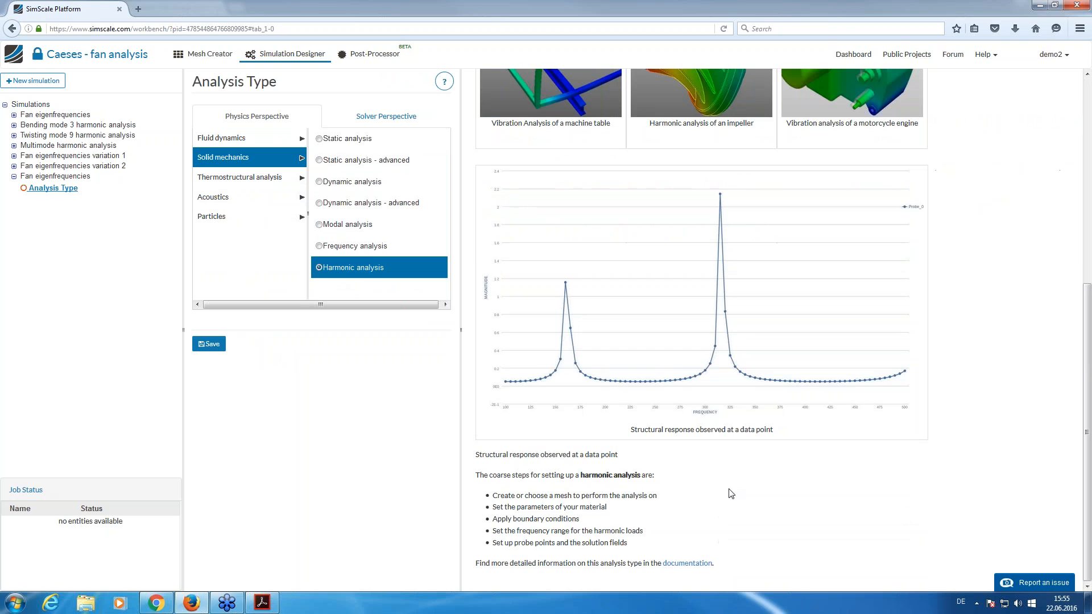
scroll(730, 490, up, 2)
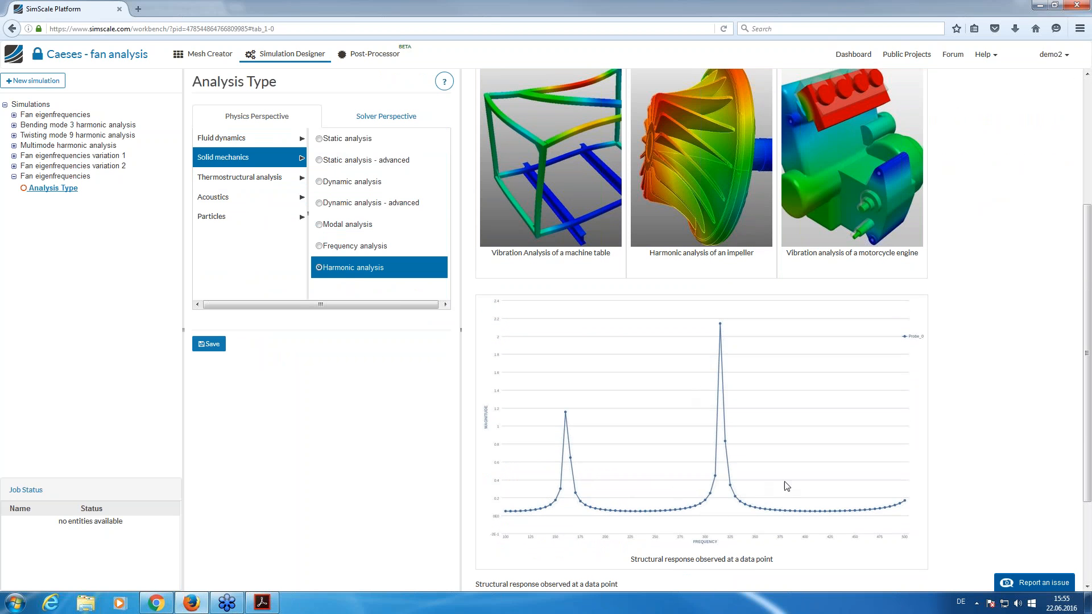
scroll(484, 414, up, 3)
click(343, 246)
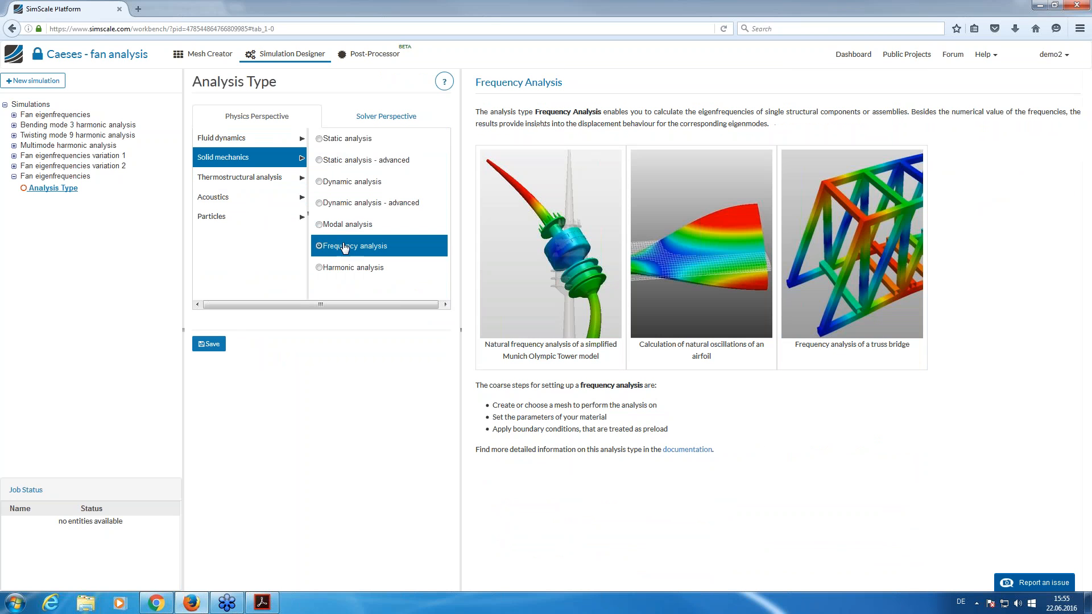
click(214, 344)
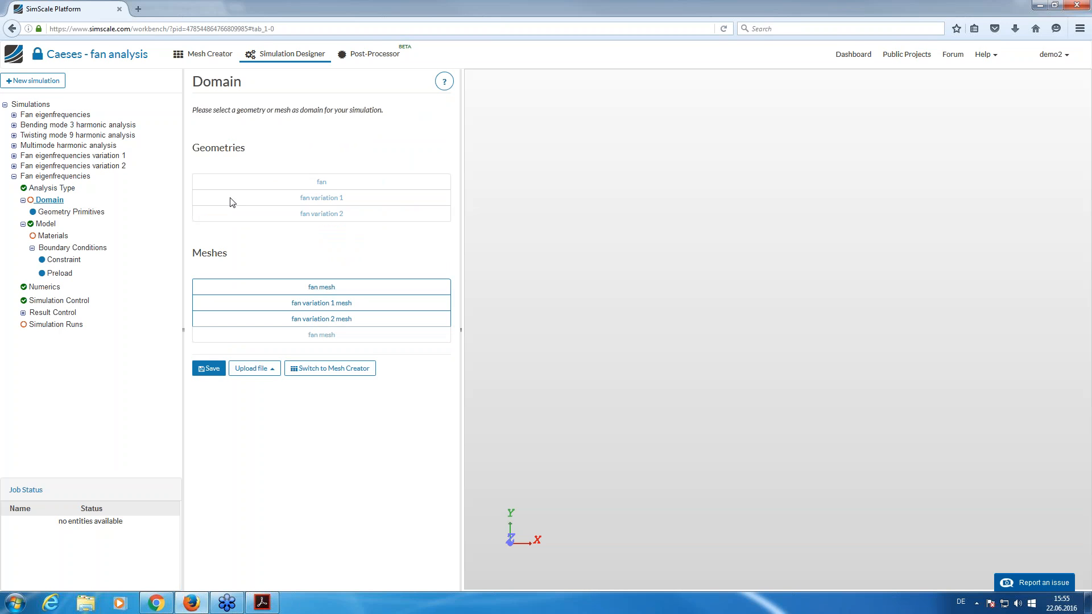
Assign the computed fan mesh as the simulation's domain and look over the loaded mesh
click(312, 287)
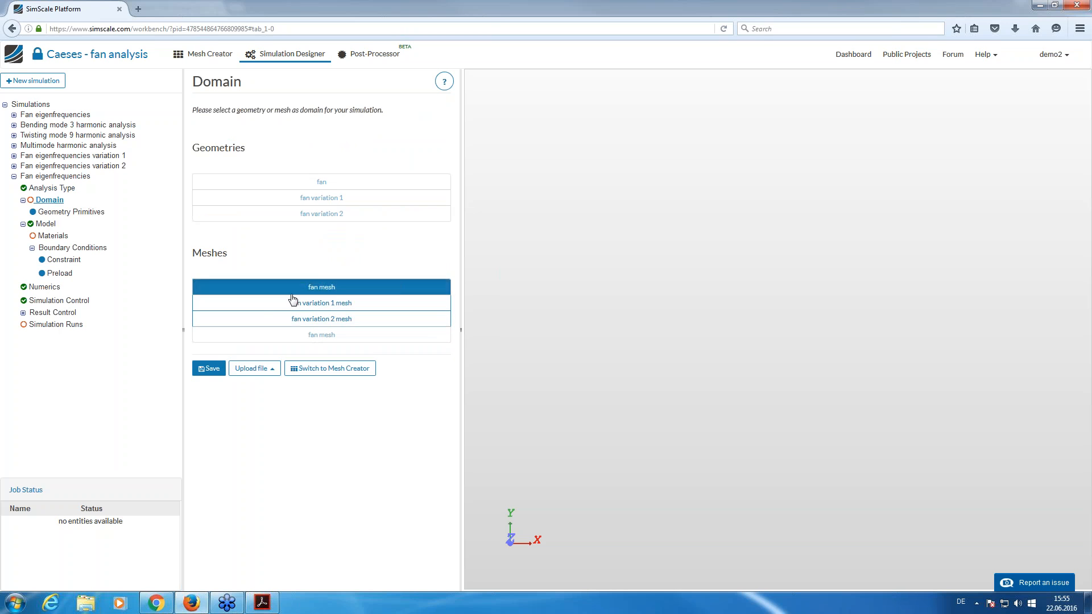
click(213, 369)
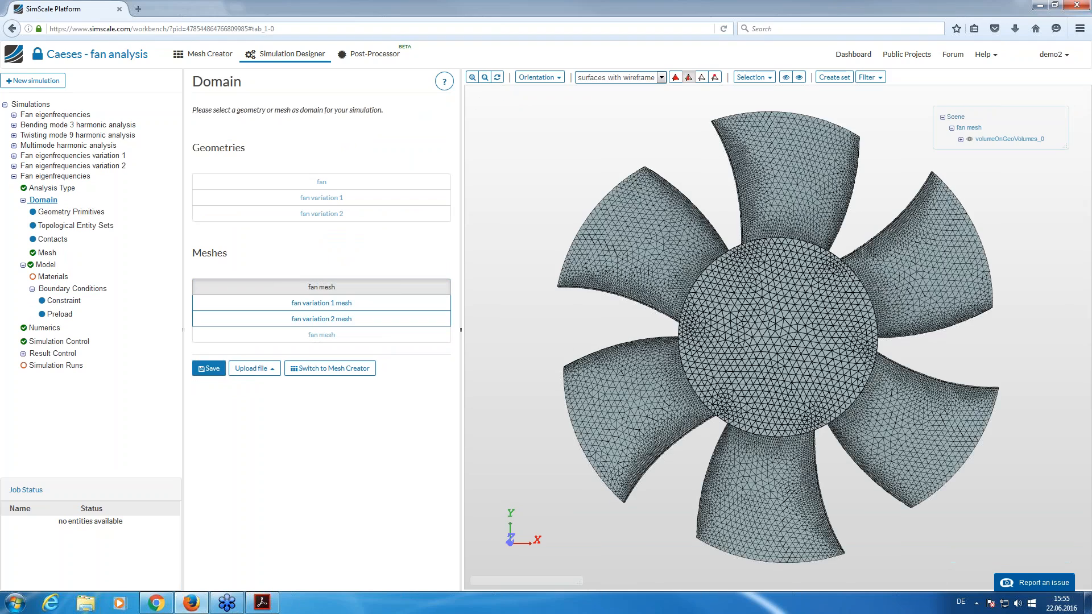
drag(541, 382, 576, 318)
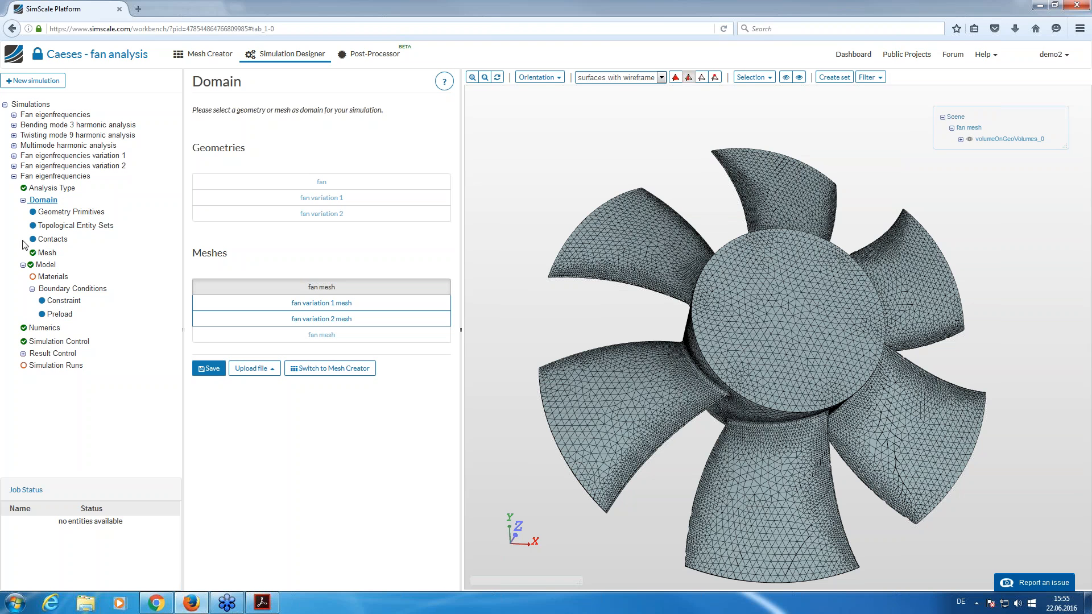
drag(493, 244, 524, 213)
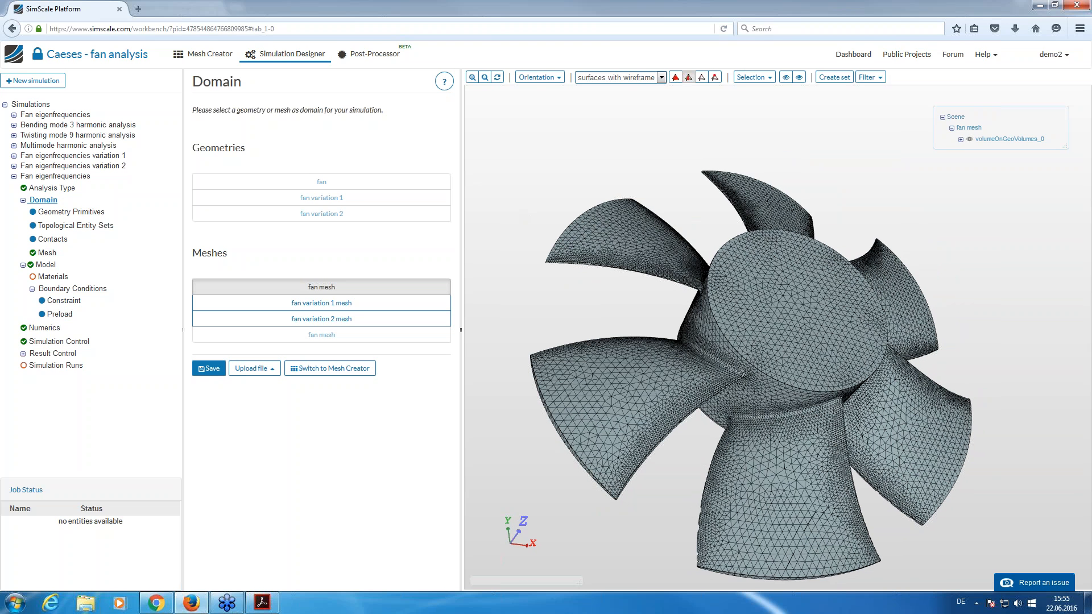
Add a linear elastic solid material with the default properties and assign it to the volume volumeOnGeoVolumes_0
click(42, 266)
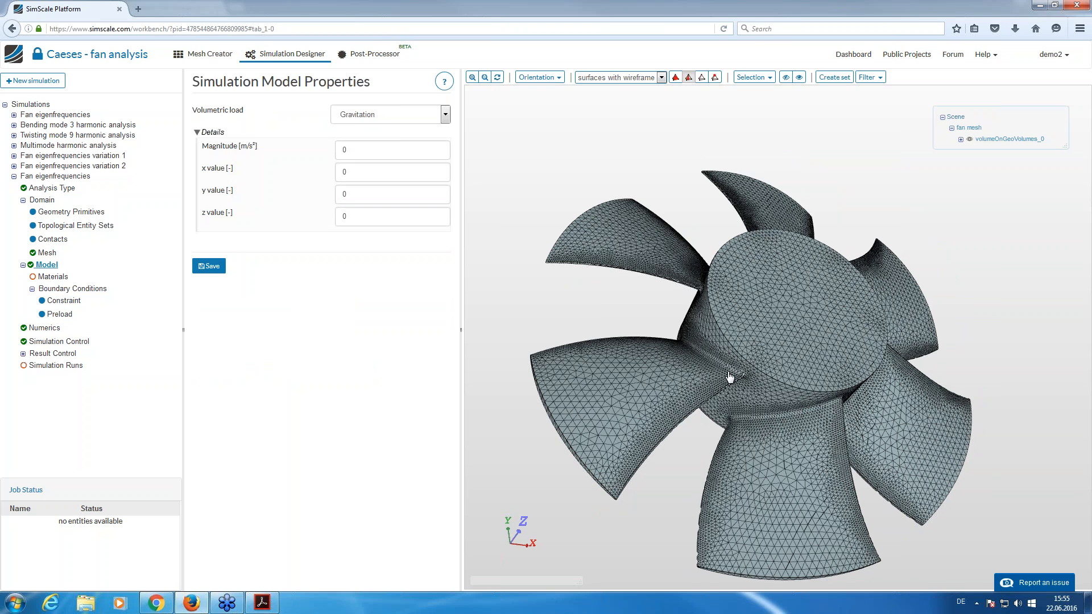
drag(726, 390, 682, 206)
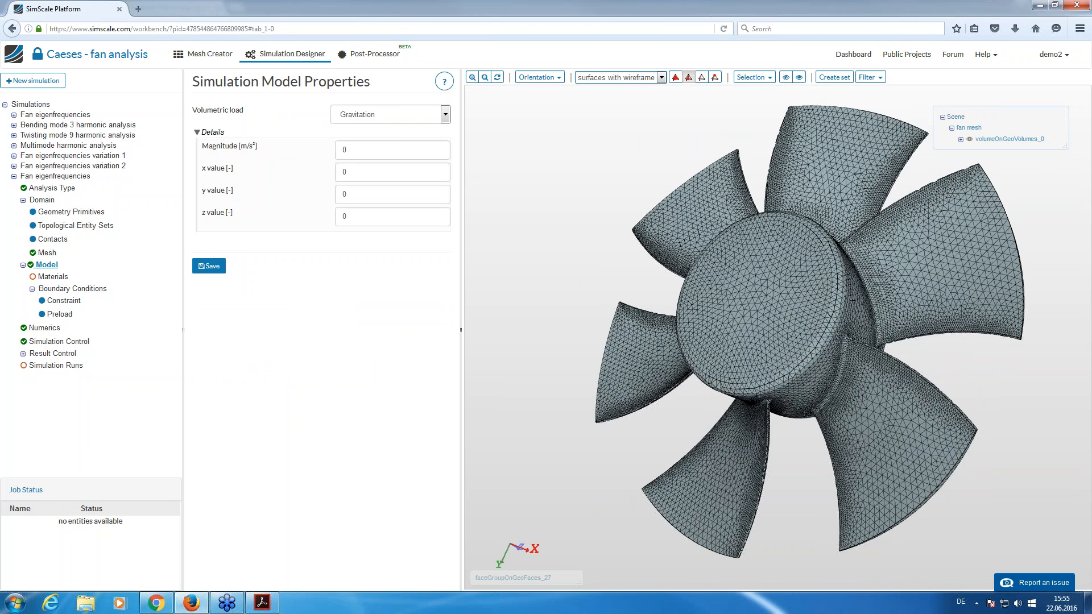
click(54, 276)
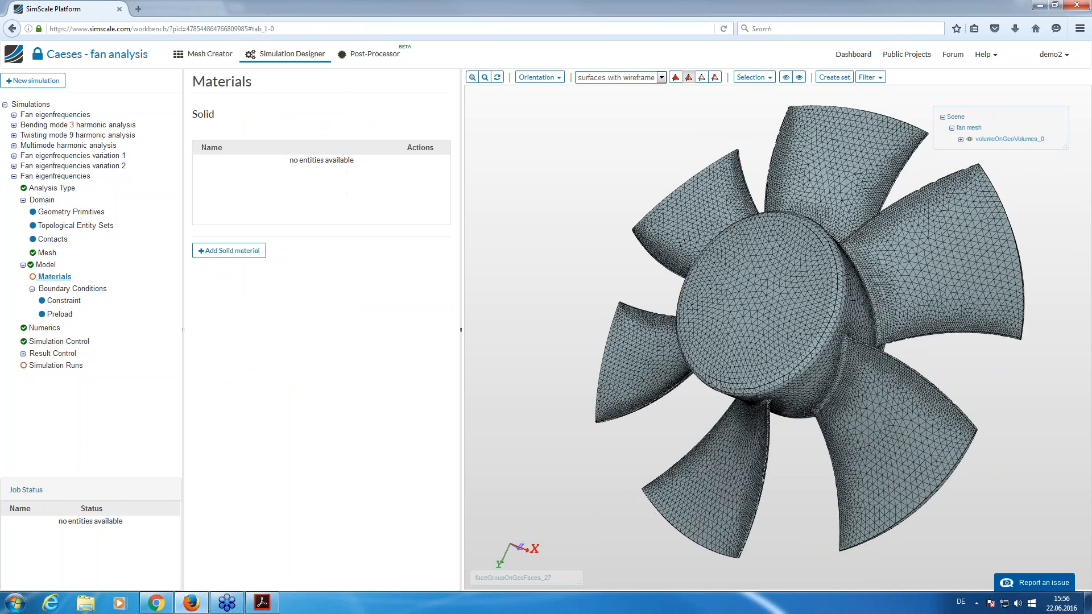
click(231, 257)
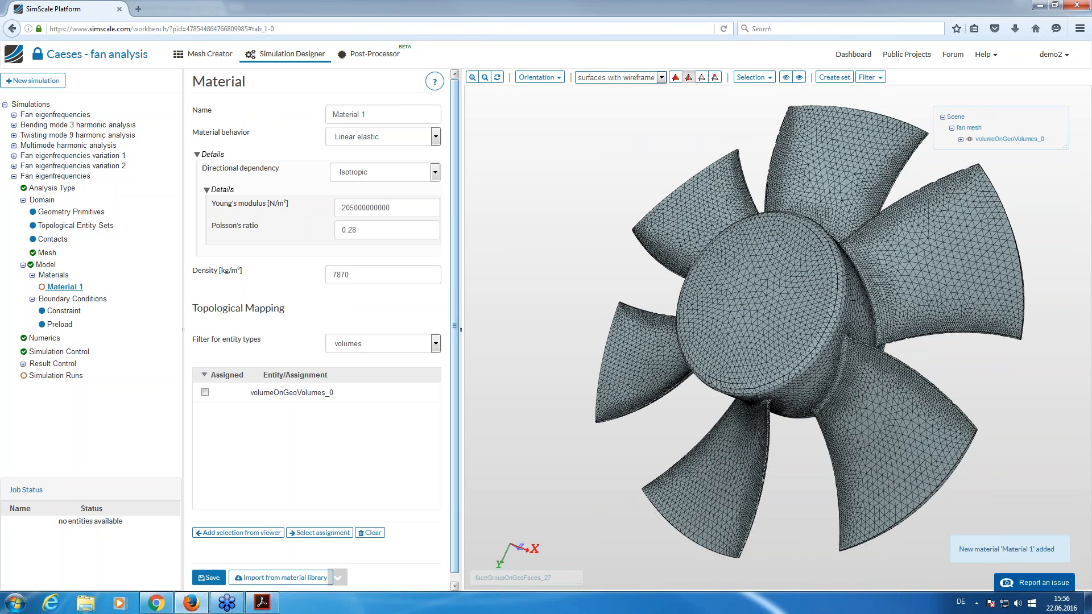
scroll(455, 236, down, 1)
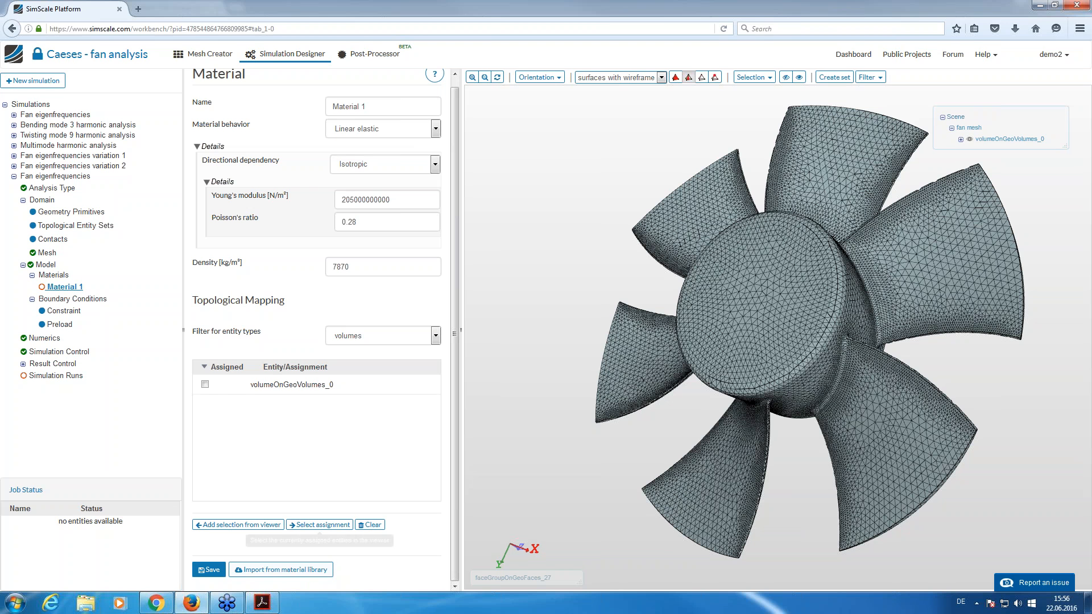
click(205, 385)
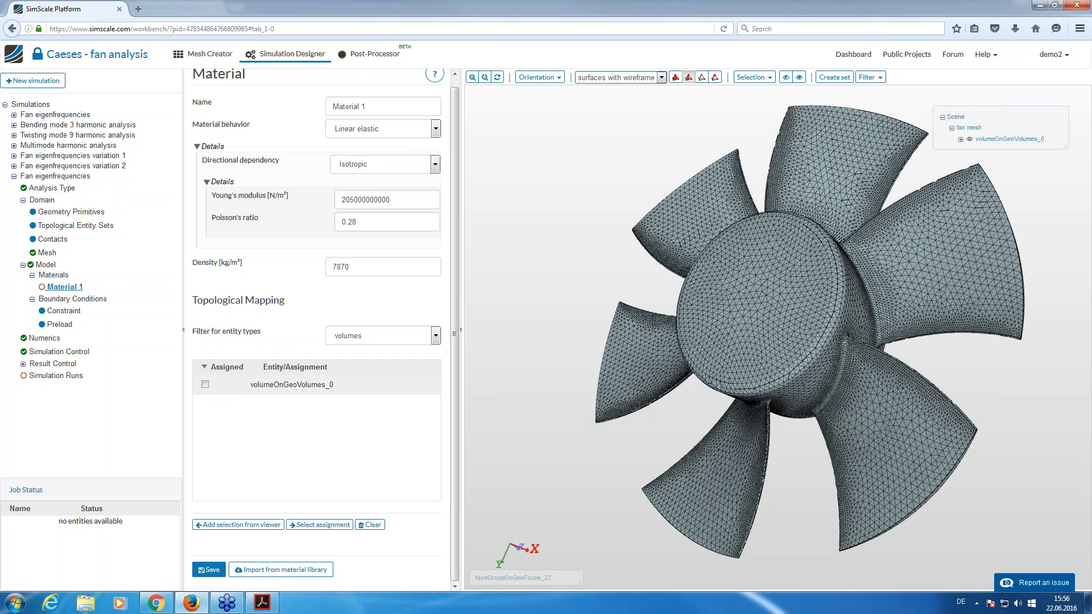
click(208, 571)
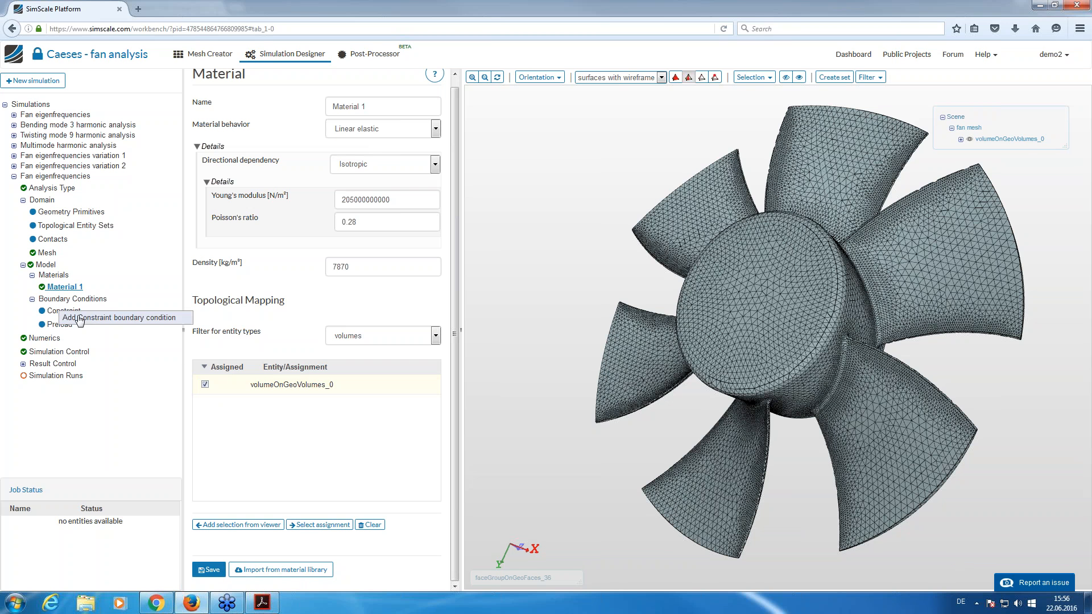
Add a constraint boundary condition with the default prescribed displacements and assign it to the hub's flat circular face
drag(578, 386, 853, 333)
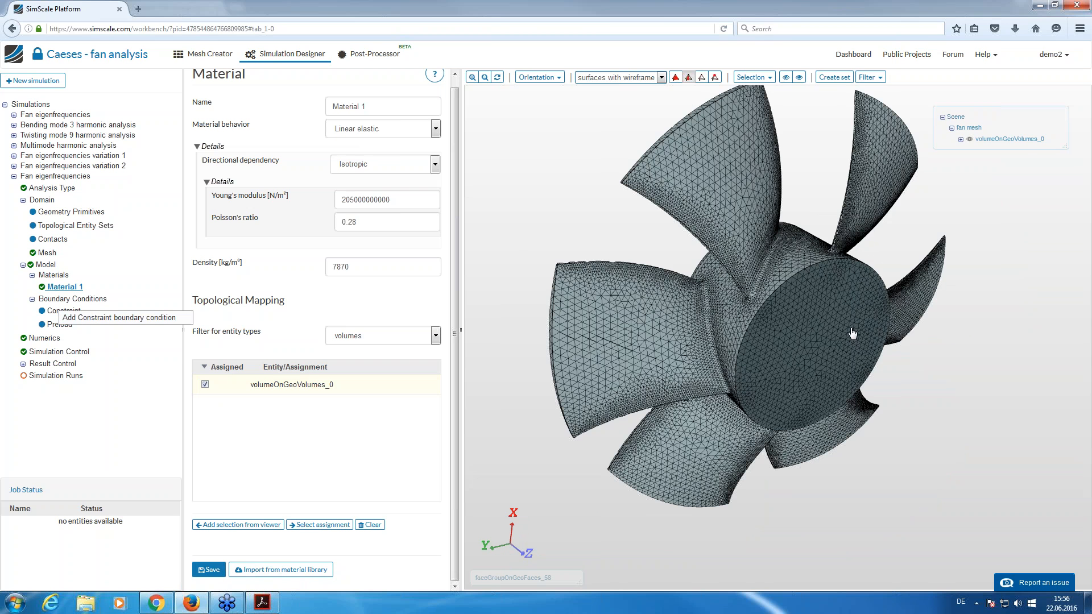
click(853, 334)
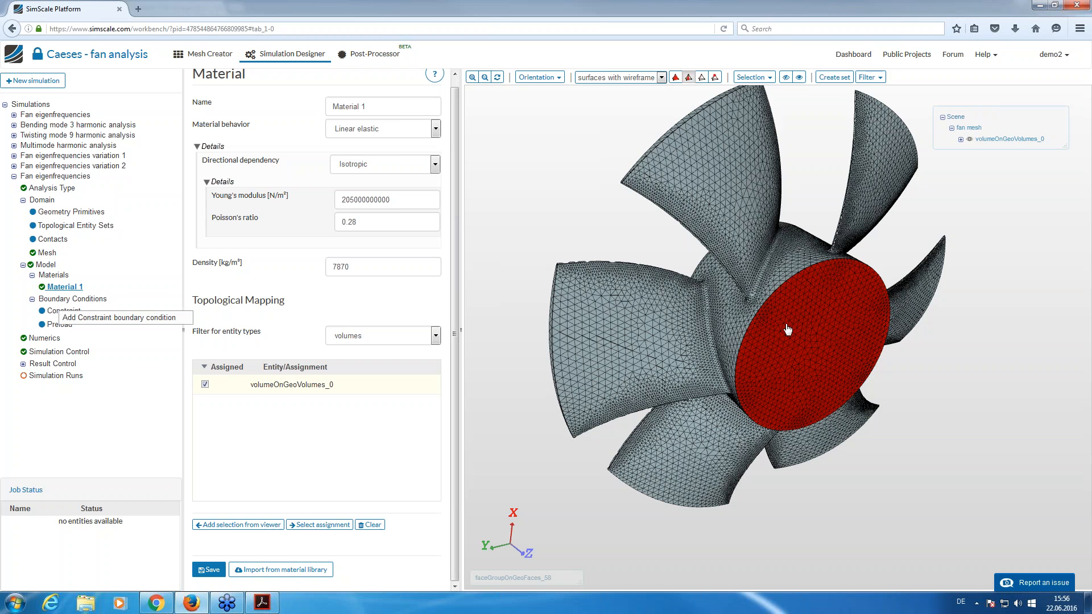
click(773, 357)
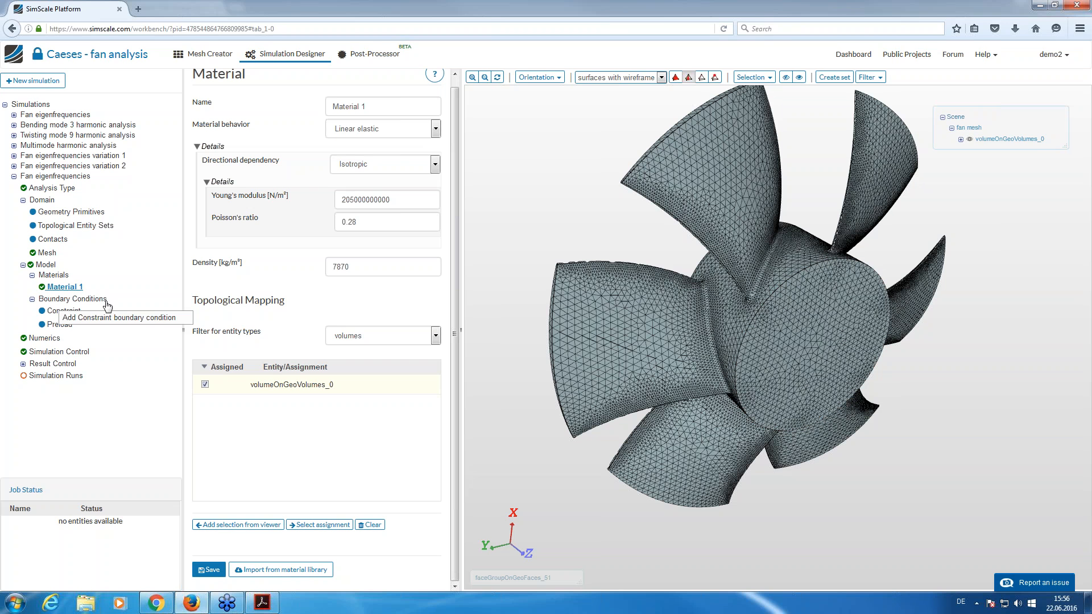
click(114, 320)
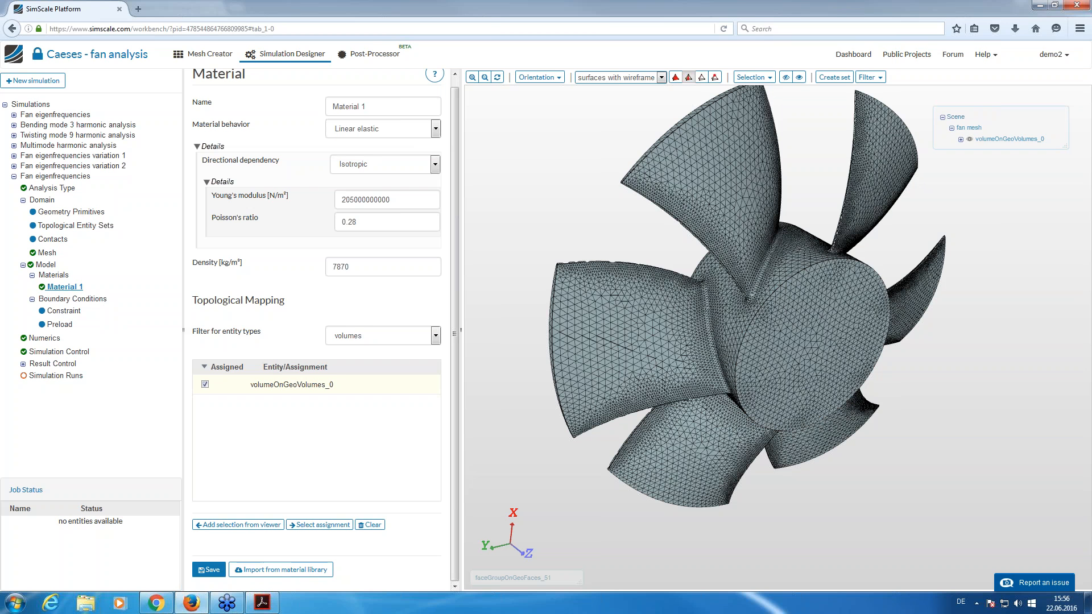
click(792, 373)
scroll(318, 398, down, 3)
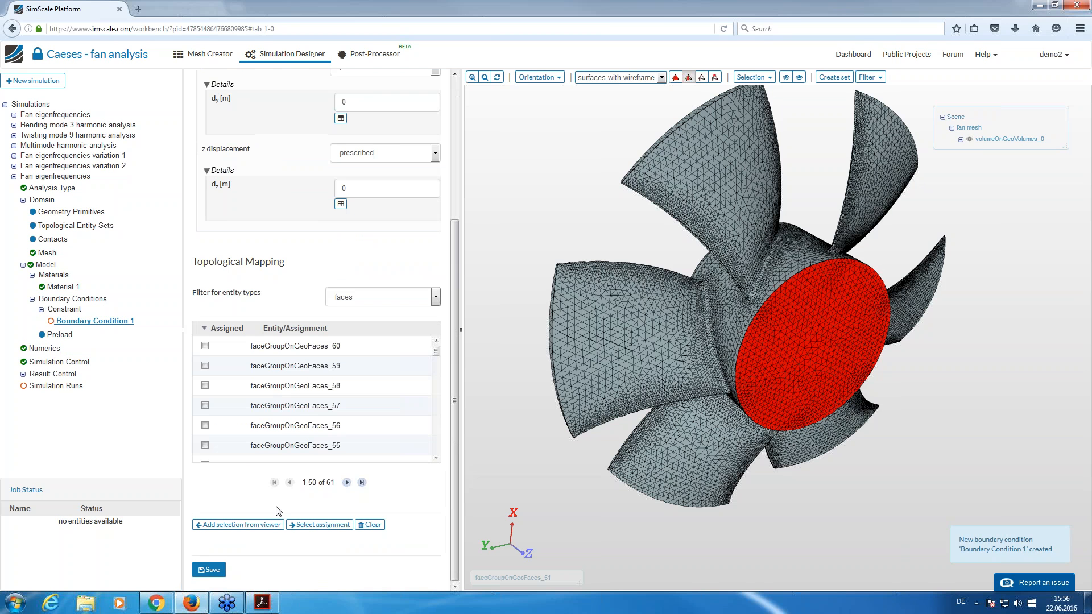
click(239, 524)
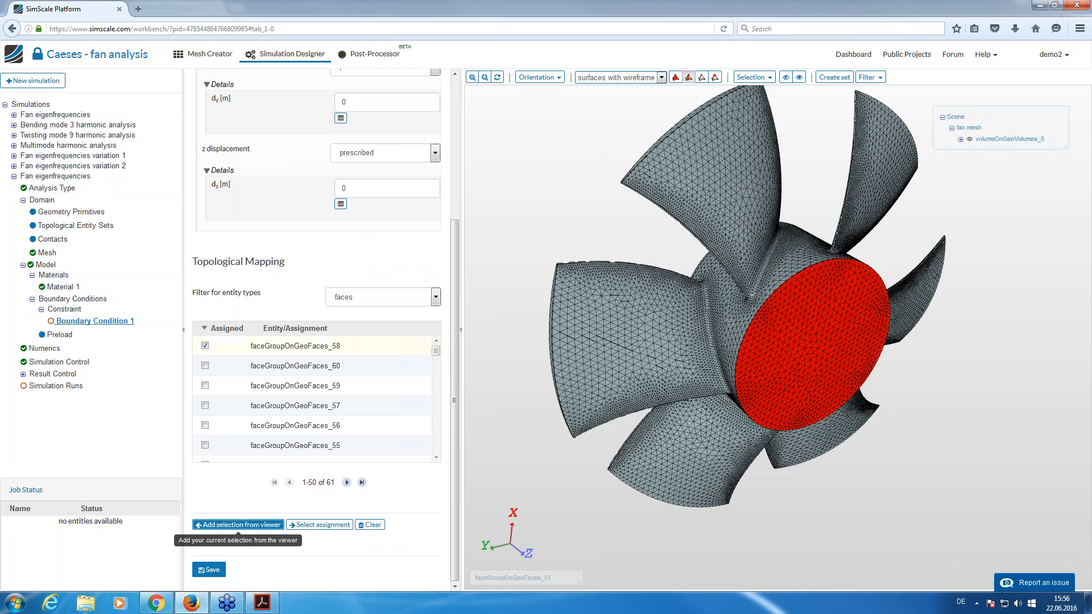
click(212, 570)
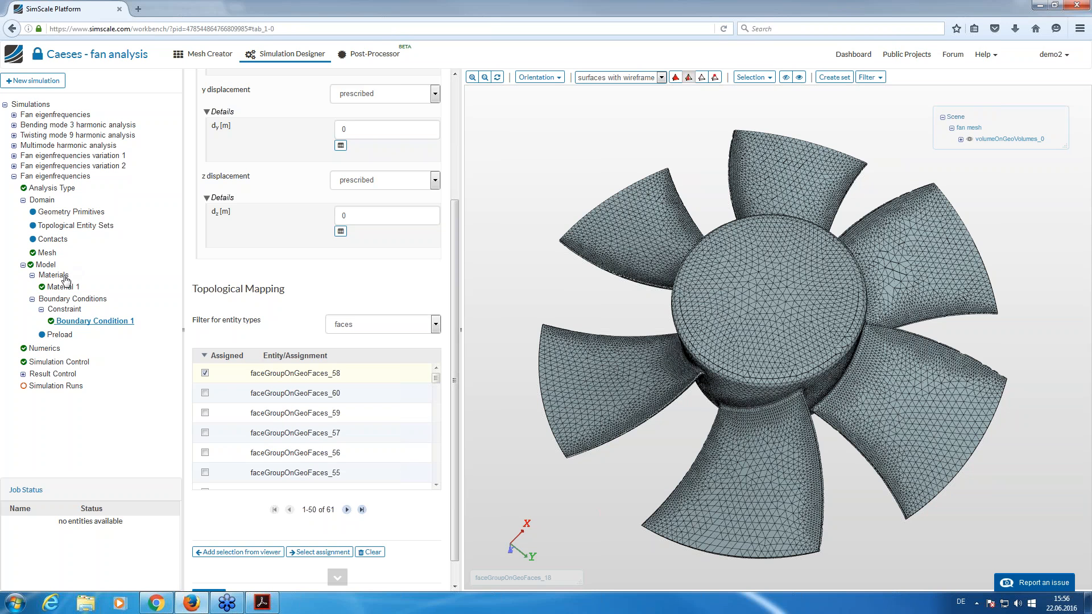
Review the simulation control settings for the number of eigenfrequencies and the lower and upper frequency limits
click(48, 362)
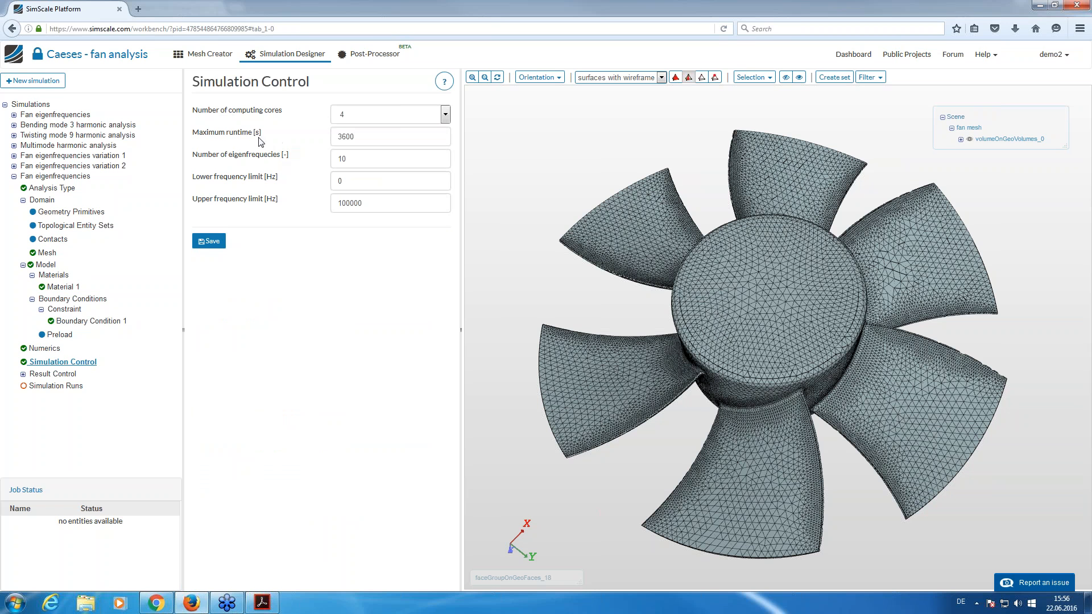
click(397, 157)
drag(396, 157, 321, 155)
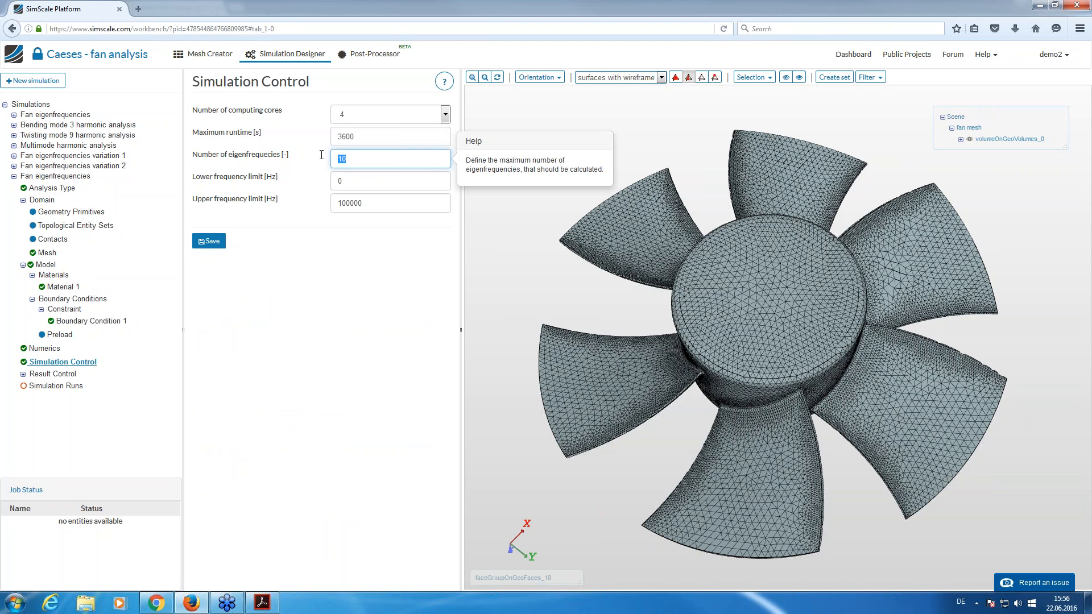
click(356, 163)
click(361, 178)
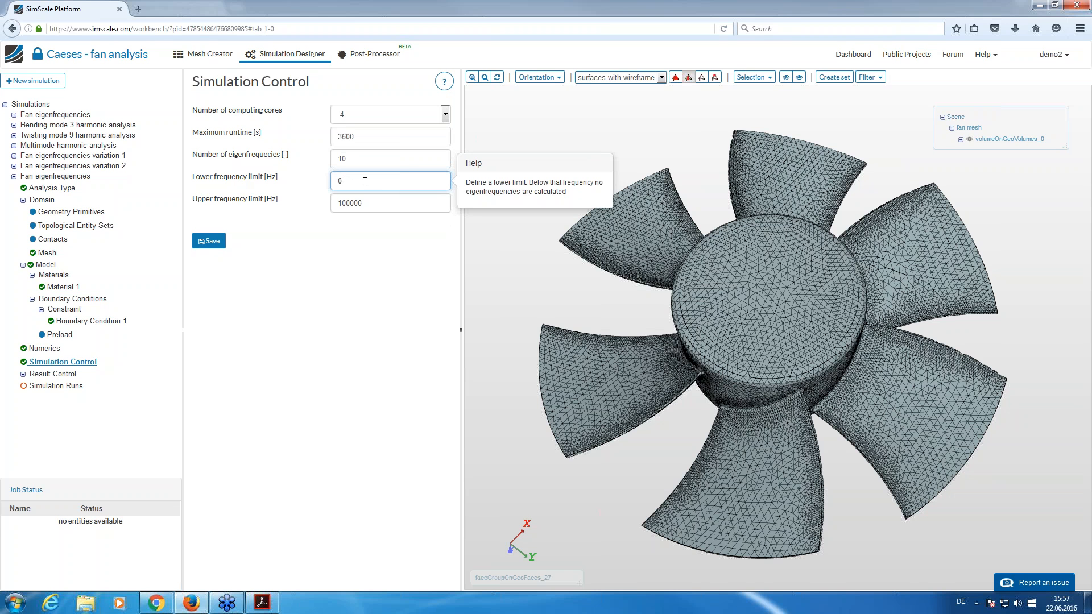
drag(362, 199, 339, 203)
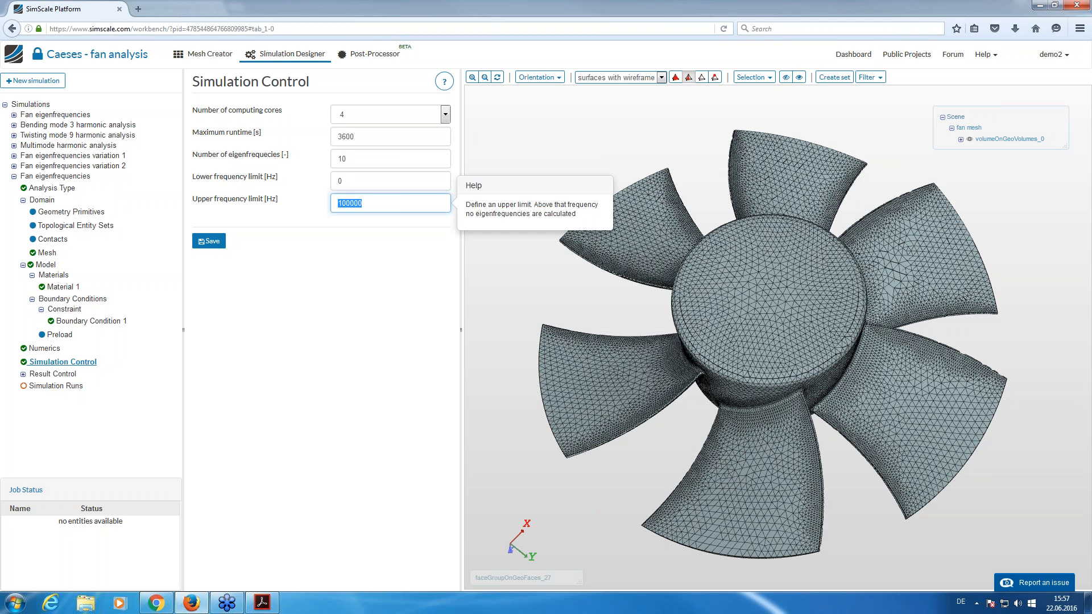
click(348, 157)
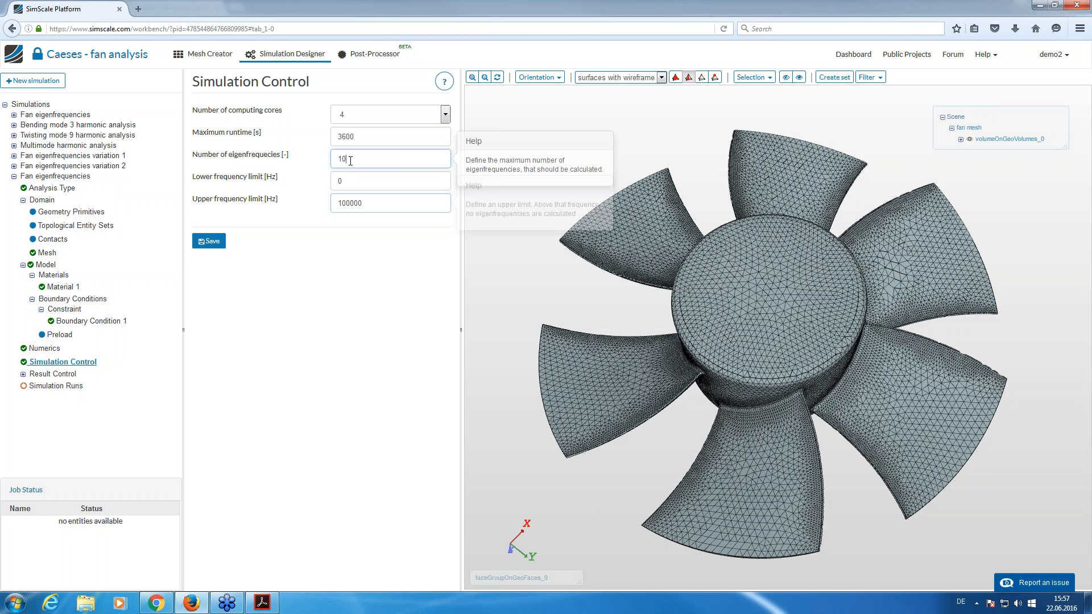
Check the simulation setup for issues and create a new simulation run with the default name
click(39, 390)
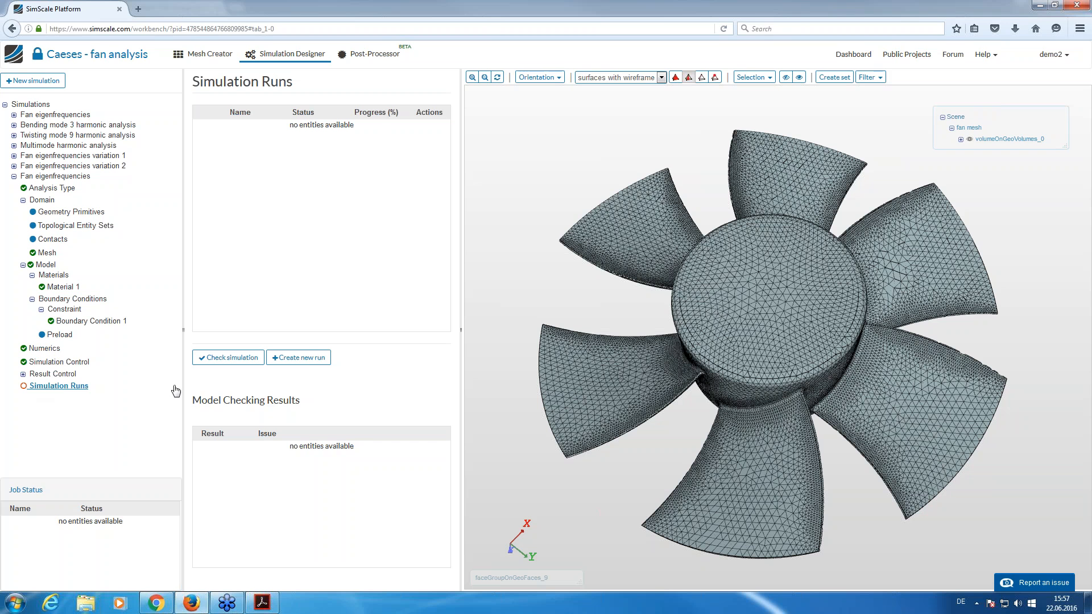
click(229, 357)
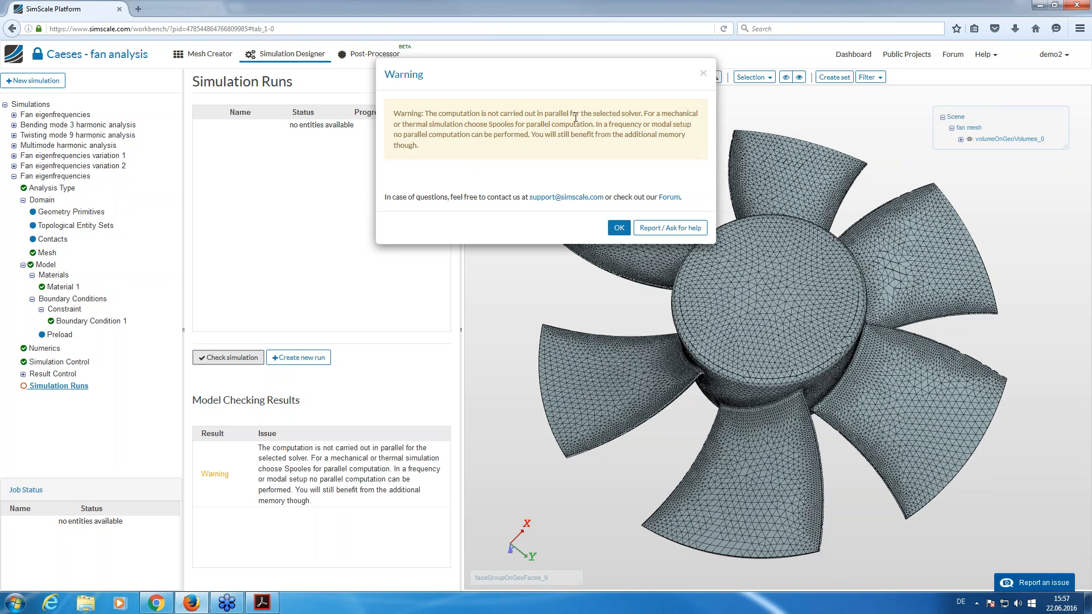
click(619, 227)
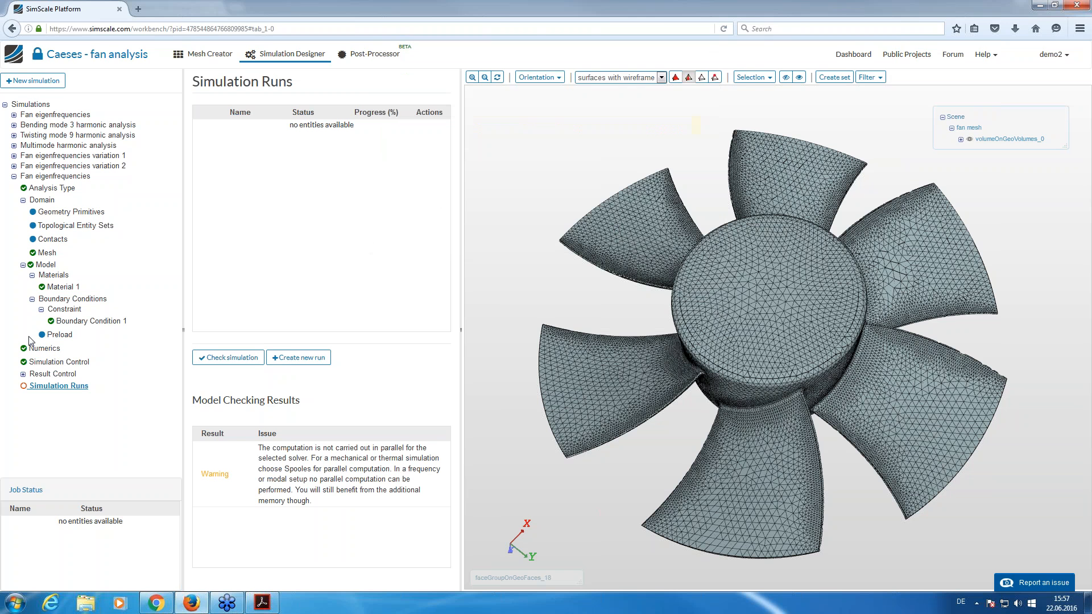
click(278, 359)
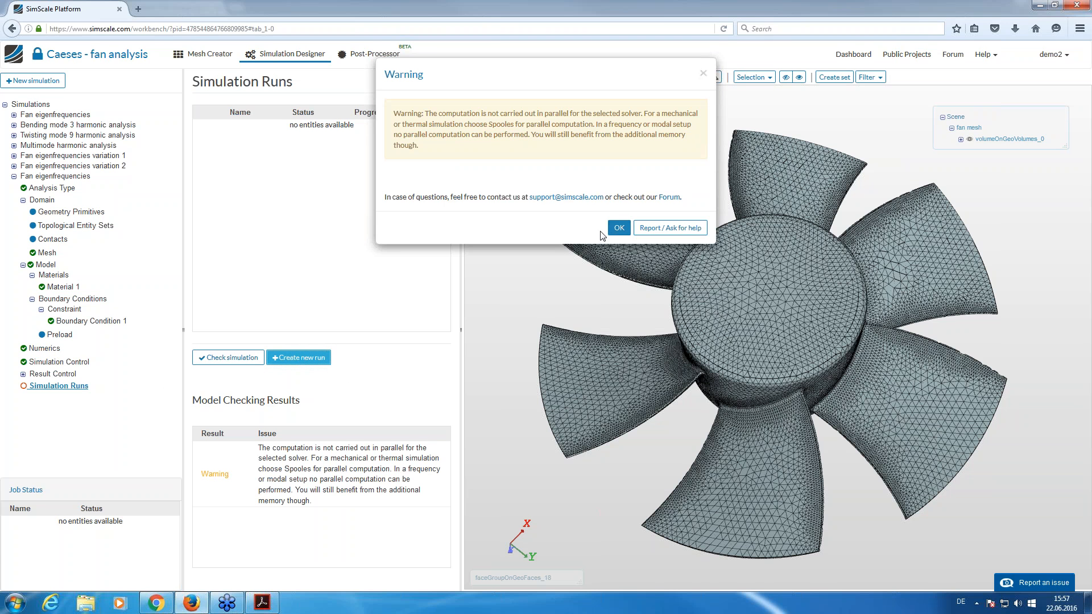
click(619, 227)
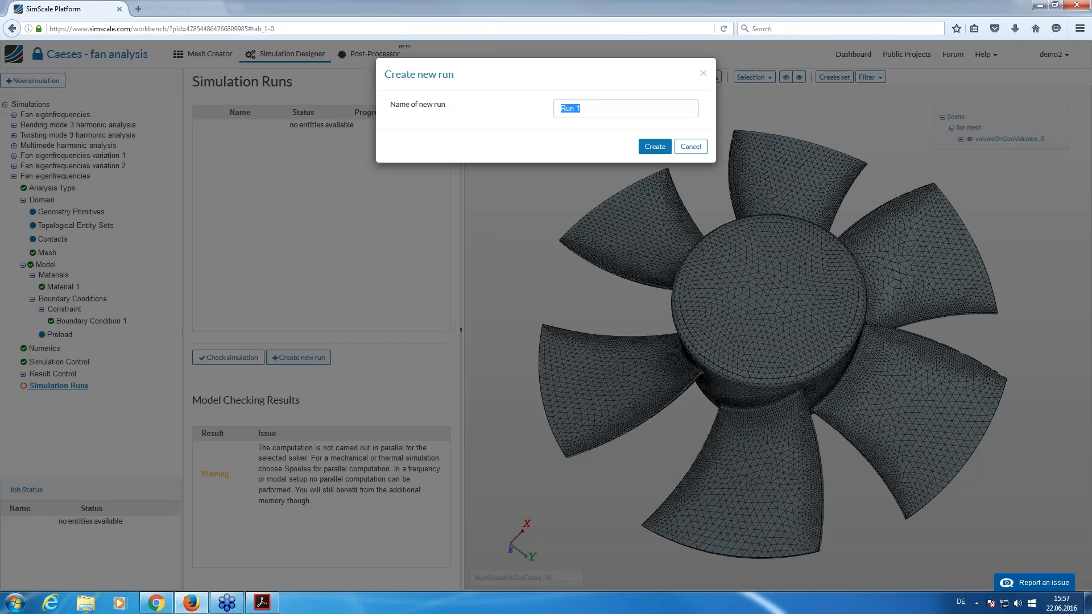
click(643, 146)
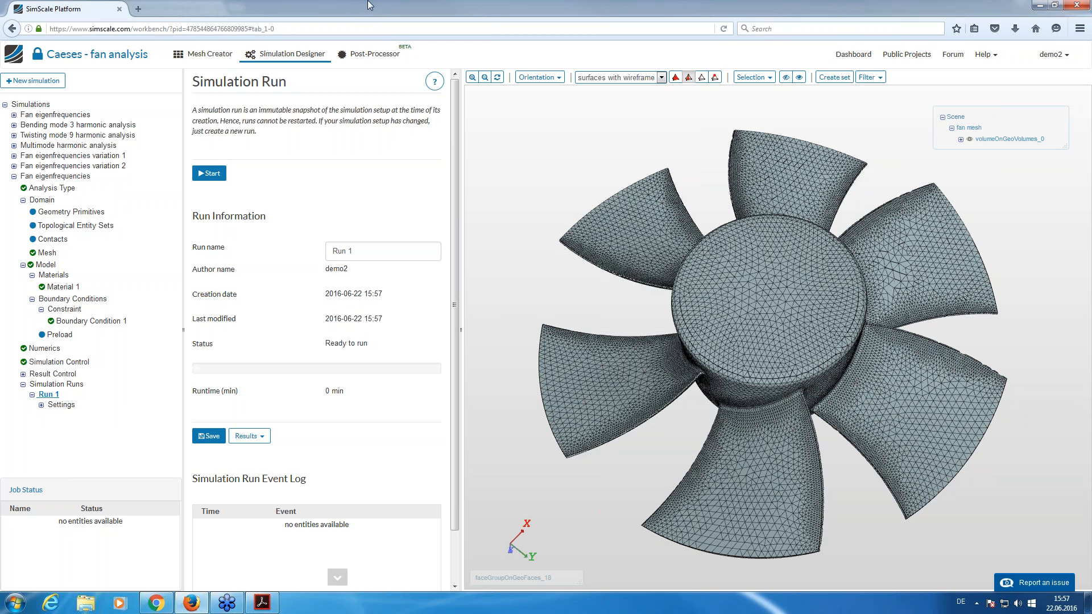
Open the post-processing results of the first Fan eigenfrequencies run and examine its eigenfrequency plot and table
click(370, 54)
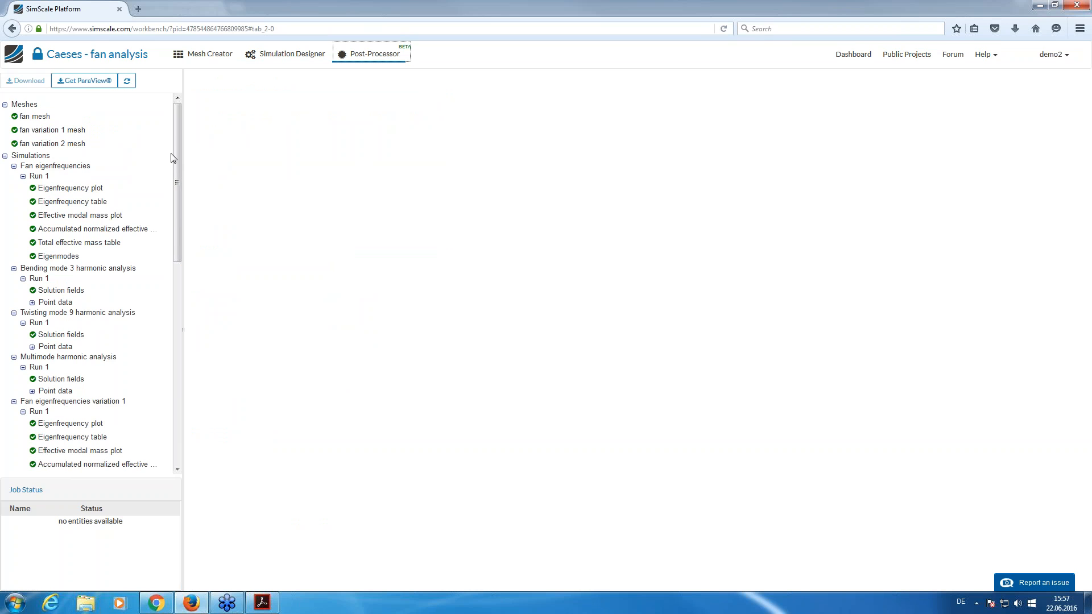
drag(174, 147, 179, 110)
click(69, 189)
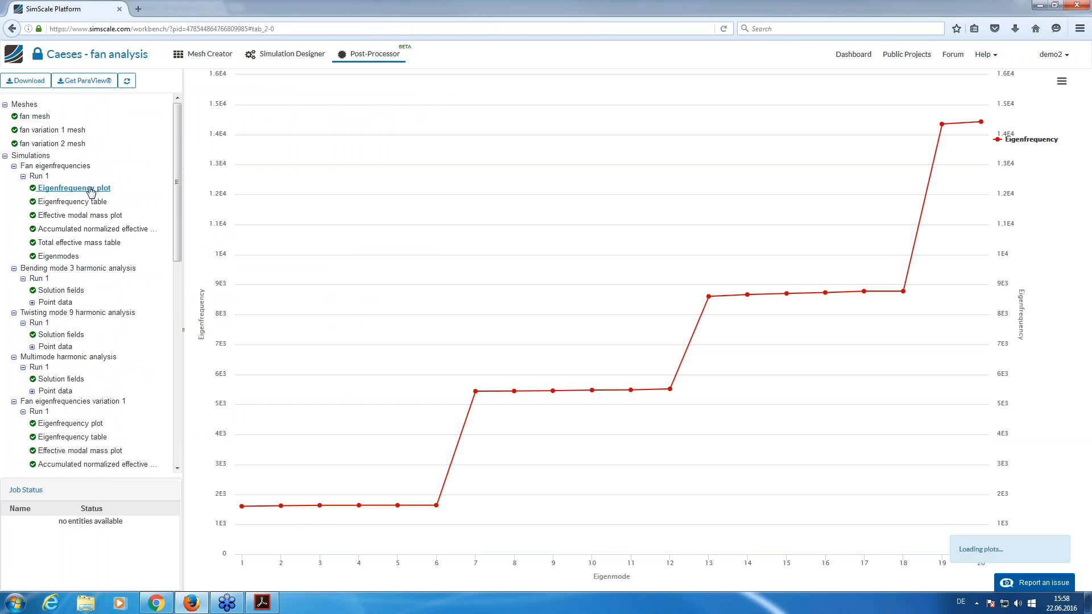
mouse_move(247, 509)
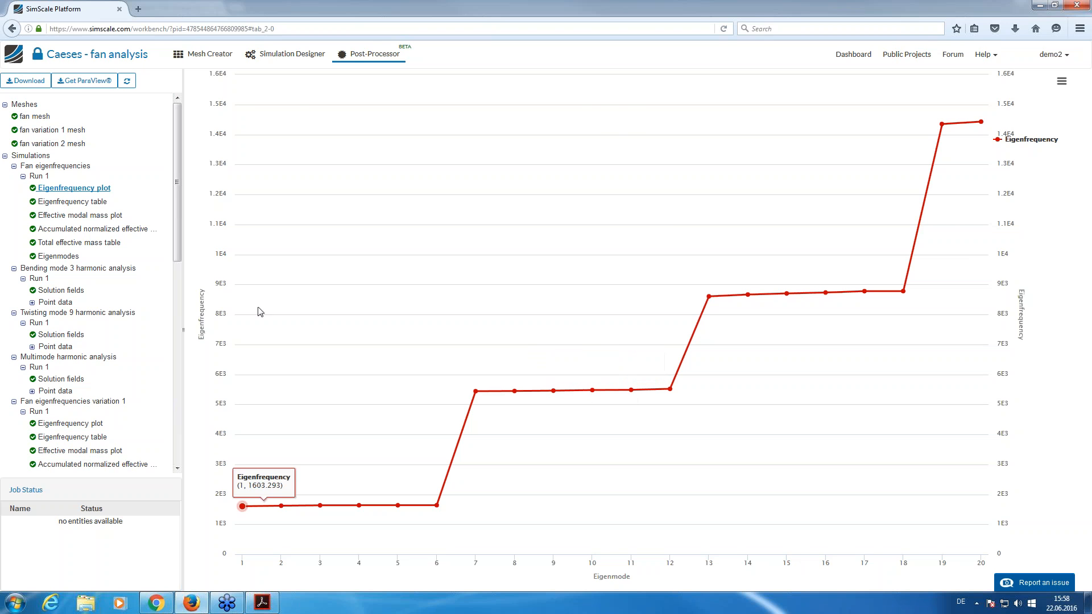
click(89, 205)
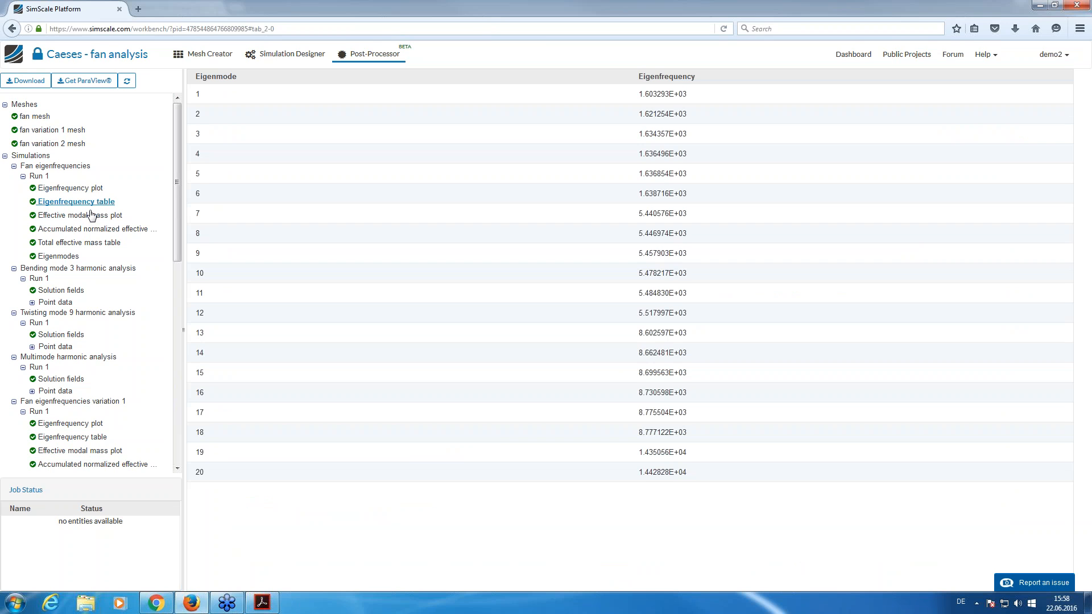
Display the run's eigenmodes, inspect the displacement magnitude on the fan blades from several sides, and try to play through the modes
click(63, 256)
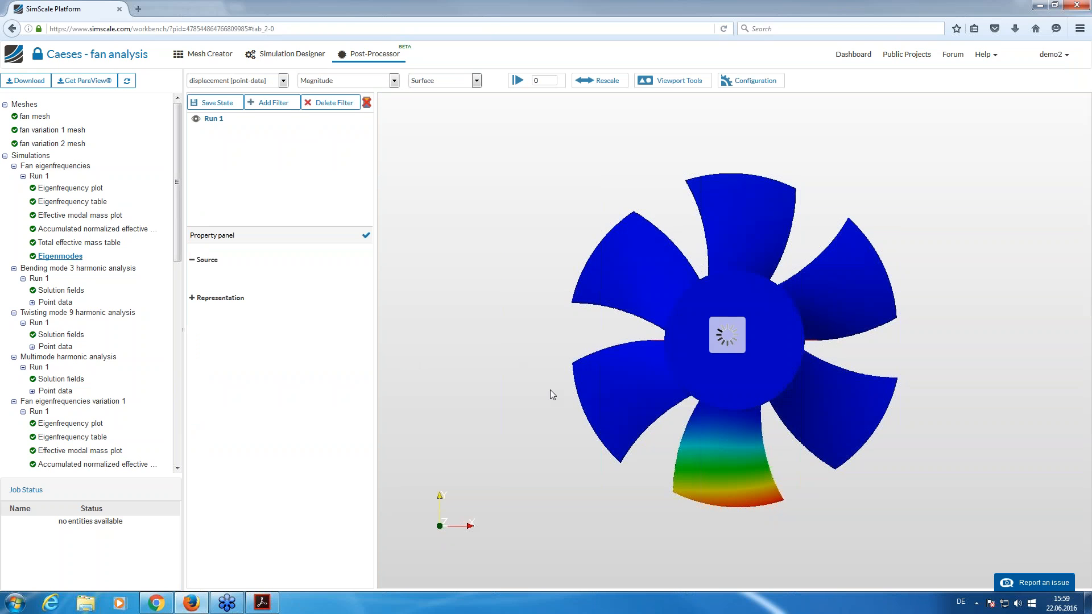
drag(483, 176, 720, 424)
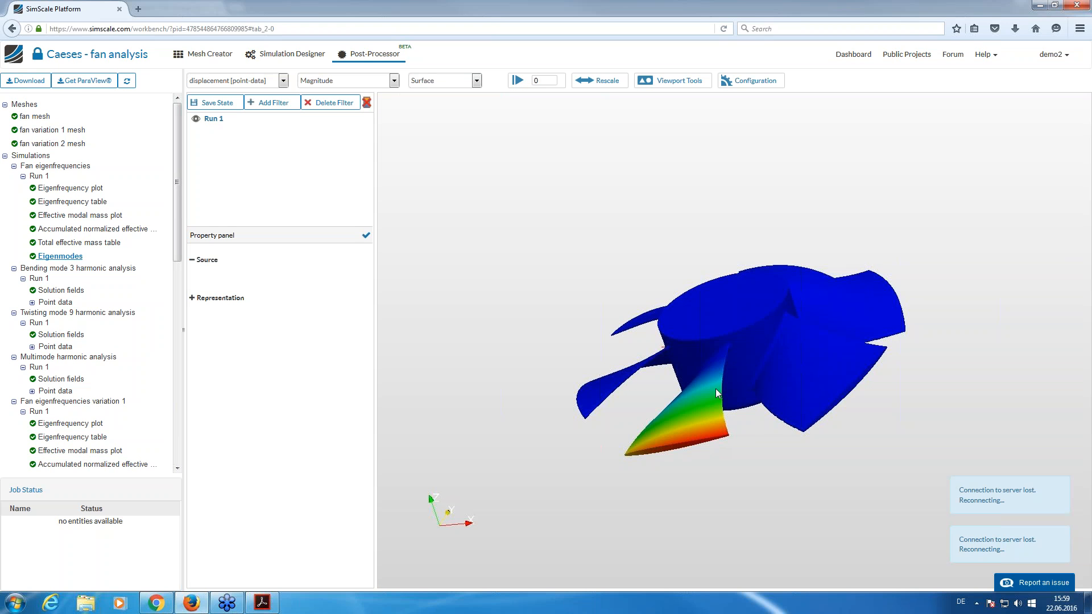
drag(721, 390, 787, 462)
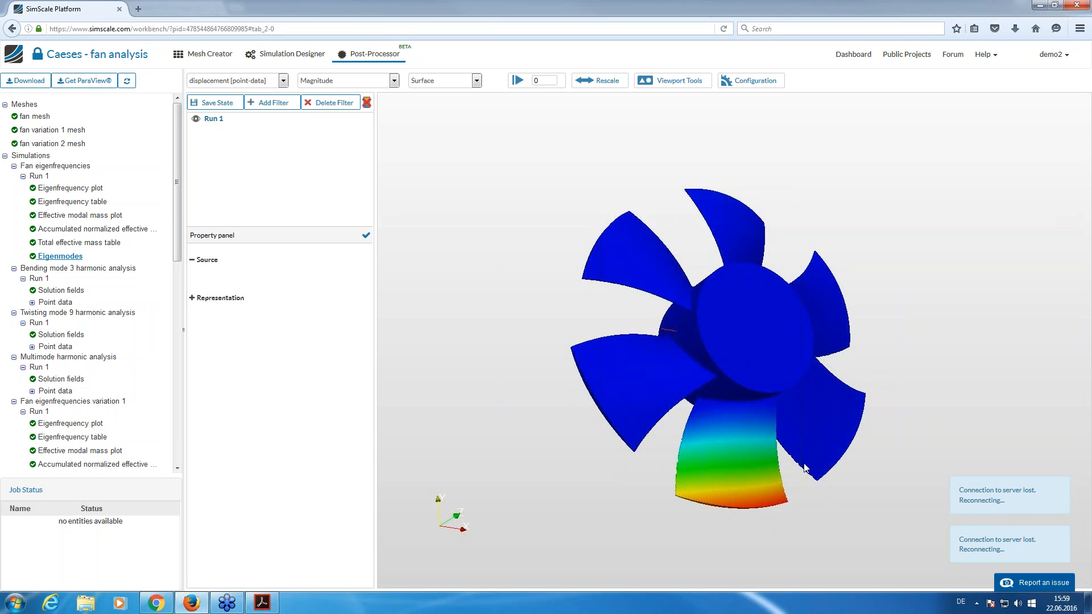
drag(754, 467, 657, 219)
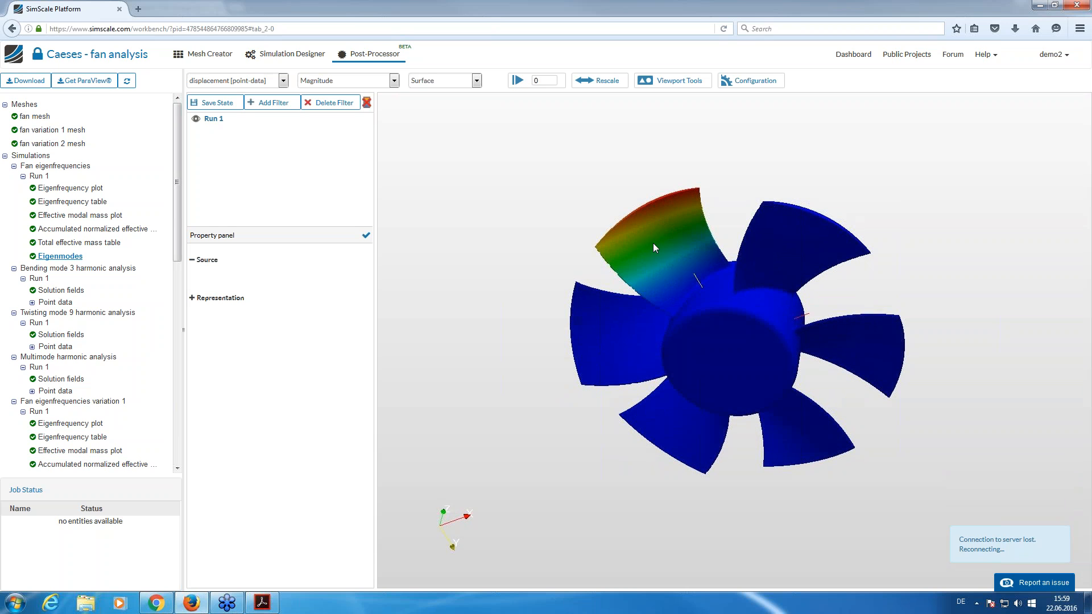
click(515, 80)
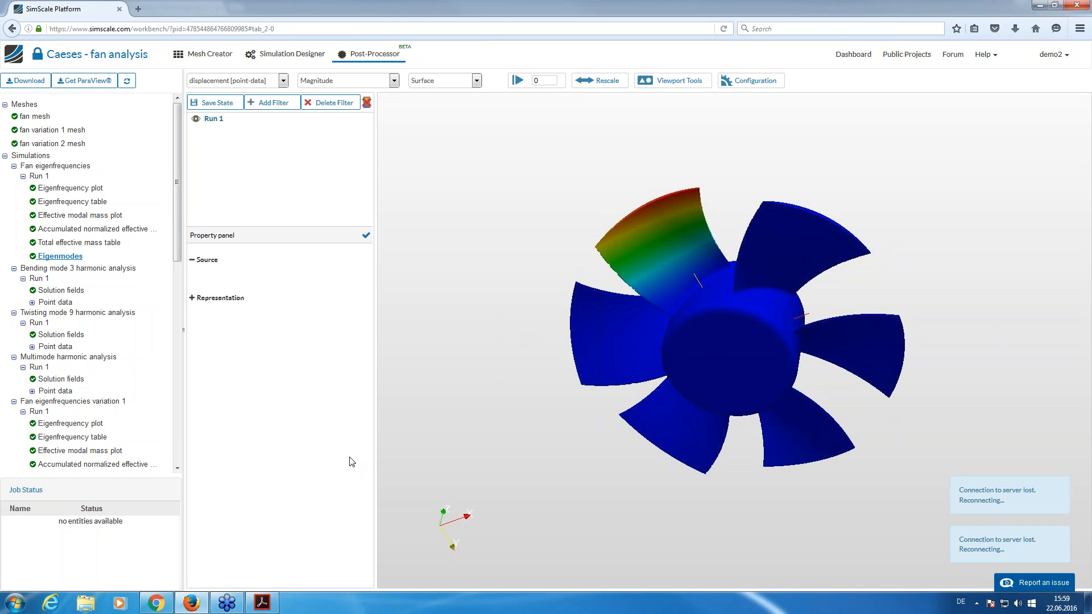
Switch to the Google Slides presentation in Chrome
click(153, 605)
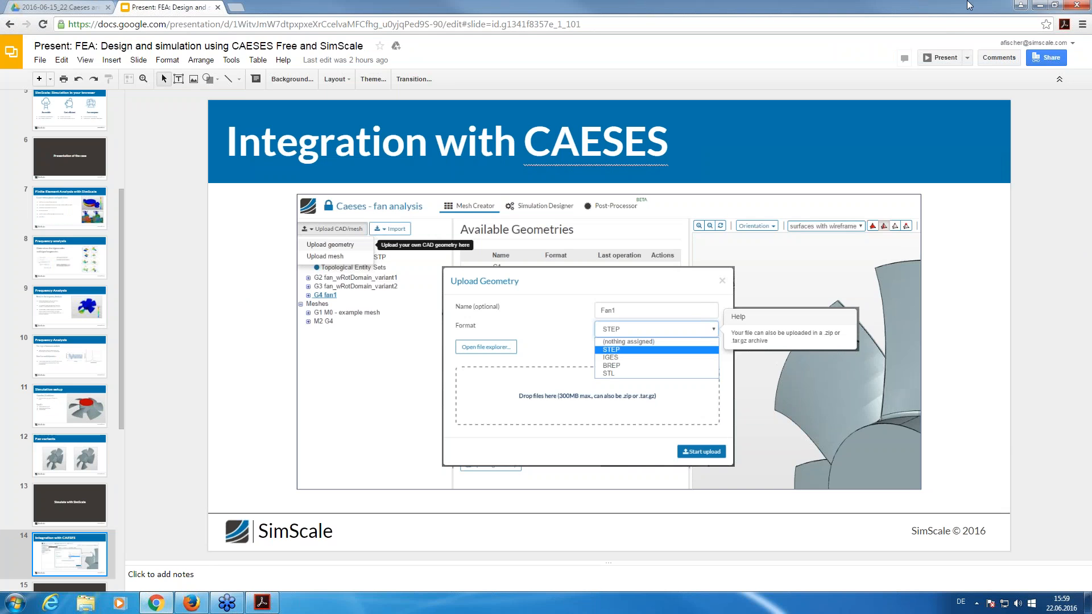